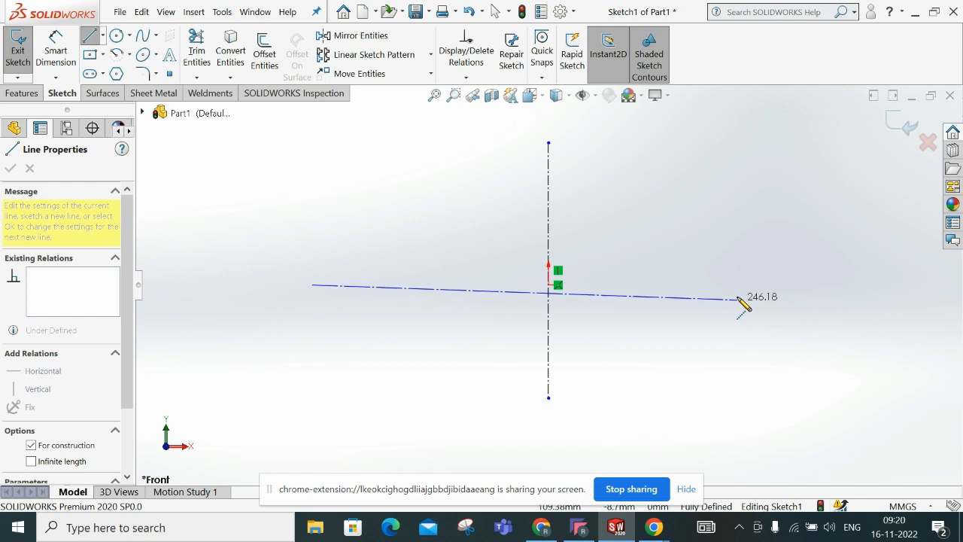
- Finish a roughly horizontal centerline about 249 mm long across the vertical centerline near the origin
{"action": "left_click", "coordinate": [741, 281]}
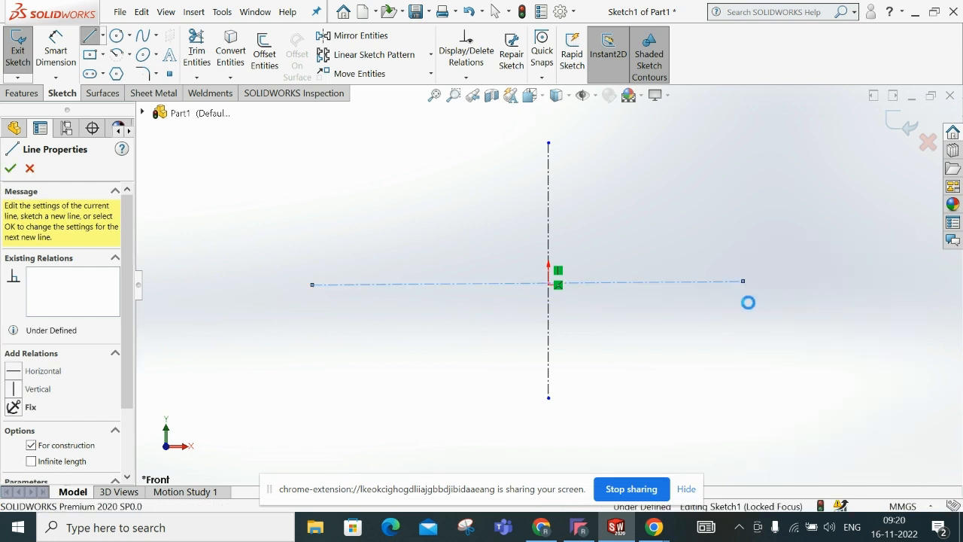
{"action": "key", "text": "Escape"}
{"action": "key", "text": "Escape"}
- Constrain the new centerline to be coincident with the origin and horizontal
{"action": "left_click", "coordinate": [549, 287]}
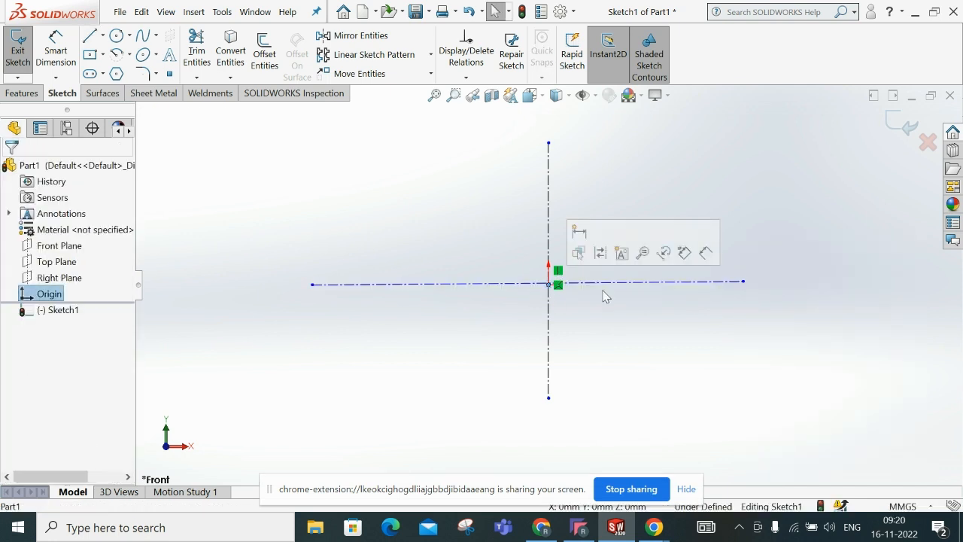
{"action": "left_click", "coordinate": [608, 288], "text": "ctrl"}
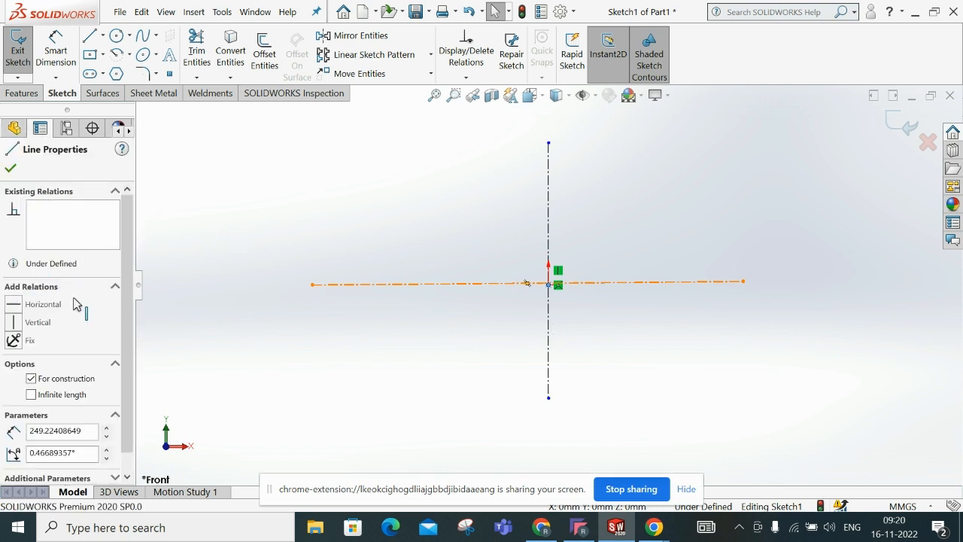
{"action": "left_click", "coordinate": [13, 381]}
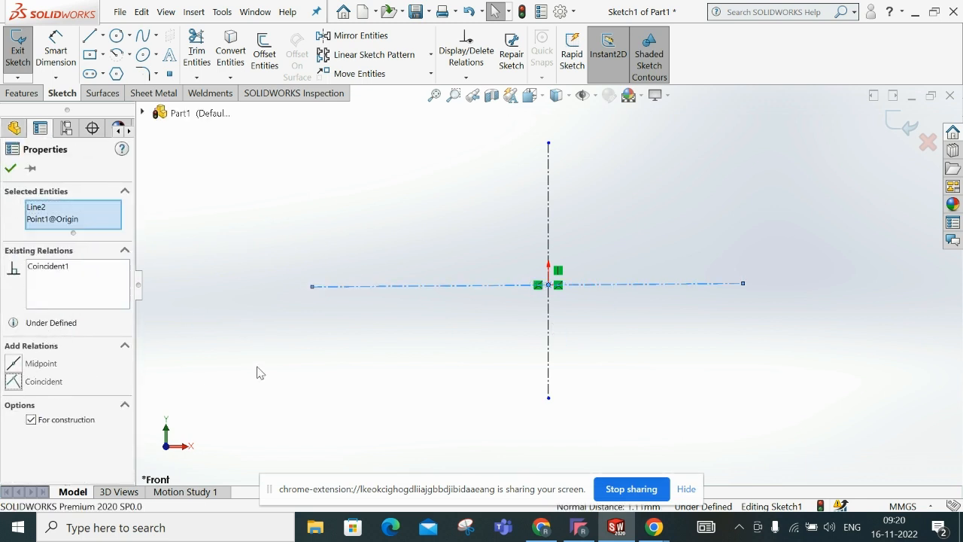
{"action": "key", "text": "Escape"}
{"action": "left_click", "coordinate": [666, 285]}
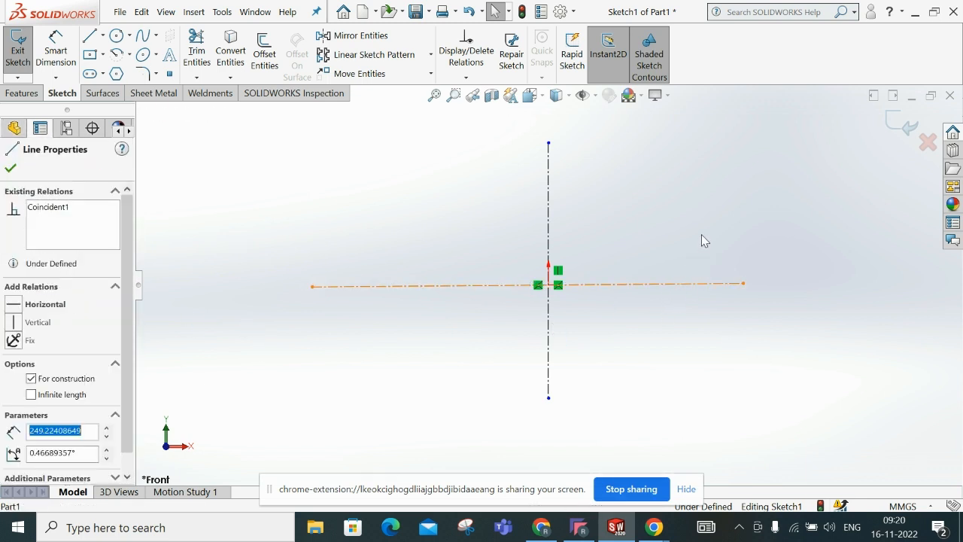
{"action": "left_click", "coordinate": [701, 232]}
{"action": "key", "text": "Escape"}
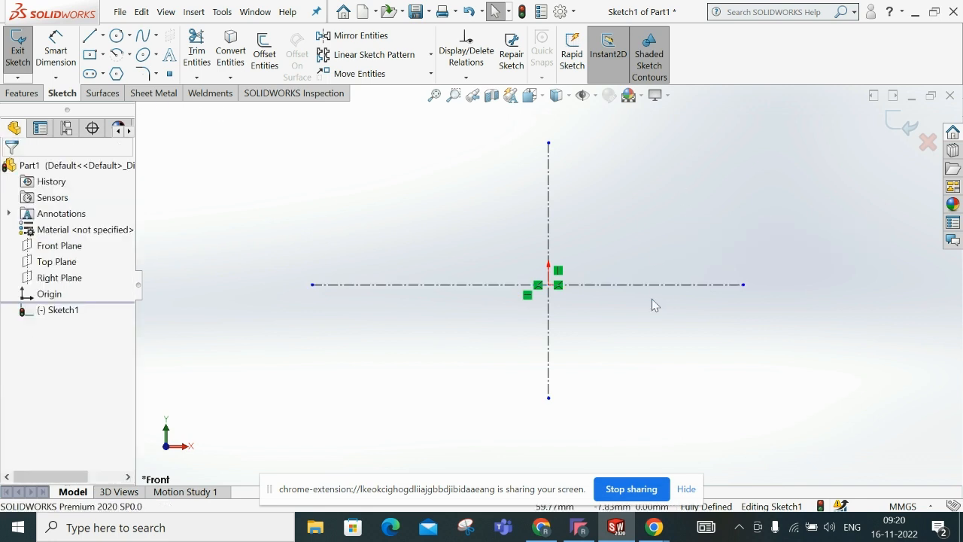
- Sketch a shallow upward-bulging 3 Point Arc with a radius of about 172 mm across the vertical centerline, below the horizontal one
{"action": "left_click", "coordinate": [129, 55]}
{"action": "left_click", "coordinate": [153, 110]}
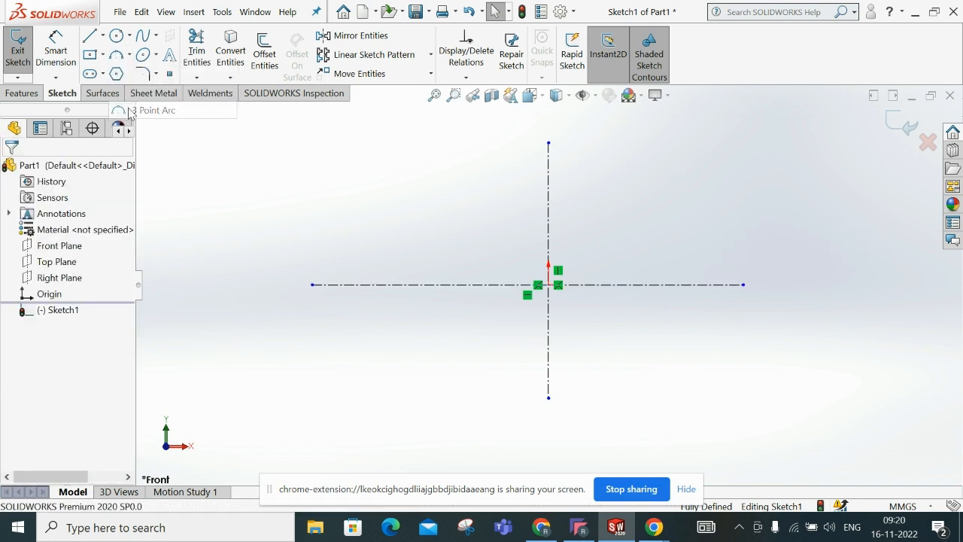
{"action": "left_click", "coordinate": [430, 347]}
{"action": "left_click", "coordinate": [661, 347]}
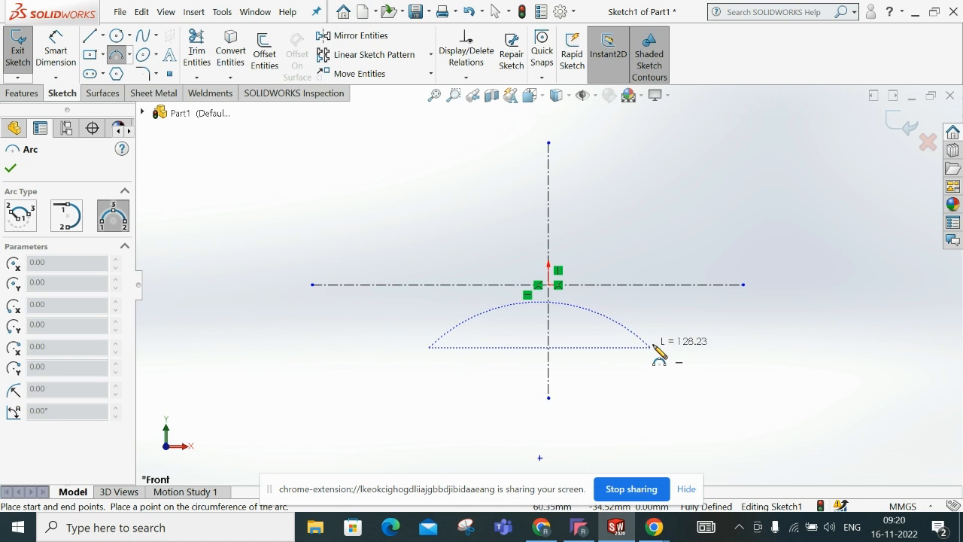
{"action": "left_click", "coordinate": [587, 333]}
{"action": "right_click", "coordinate": [565, 322]}
{"action": "left_click", "coordinate": [594, 336]}
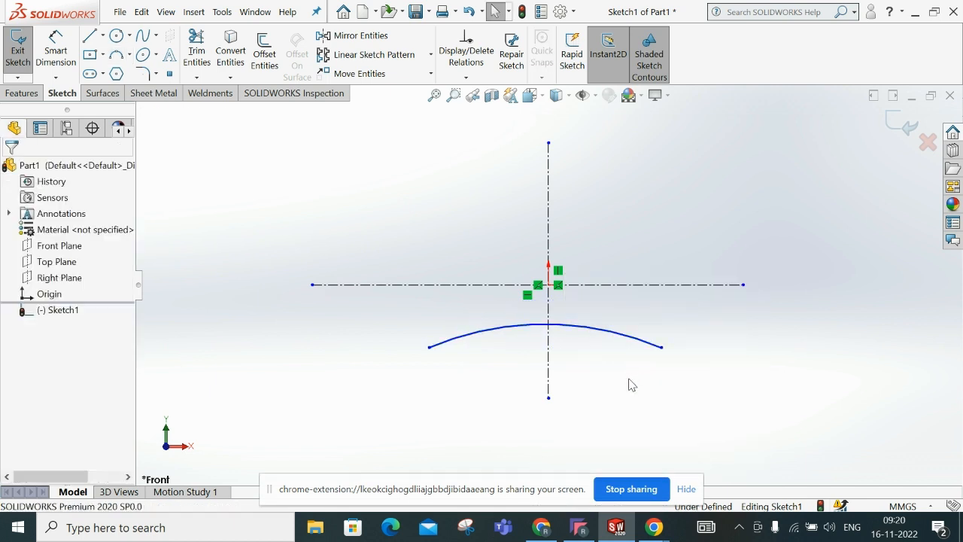
- Make the arc's center point coincident with the vertical centerline
{"action": "scroll", "coordinate": [617, 383], "scroll_direction": "up", "scroll_amount": 3}
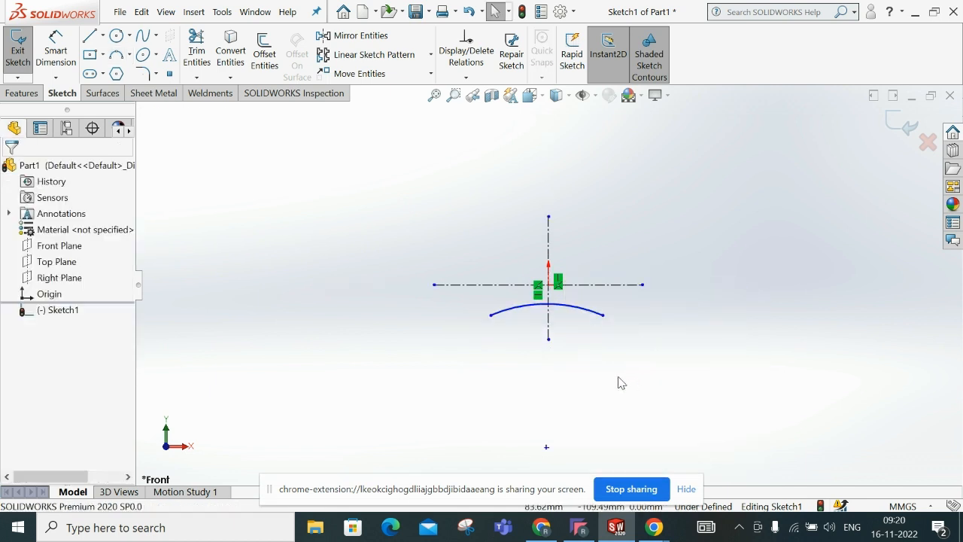
{"action": "left_click", "coordinate": [550, 326]}
{"action": "left_click", "coordinate": [546, 448], "text": "ctrl"}
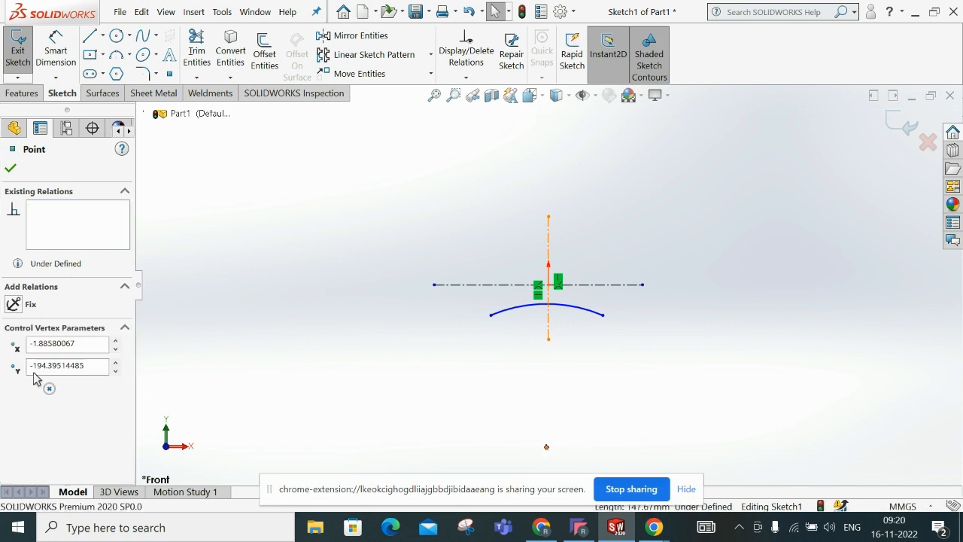
{"action": "left_click", "coordinate": [29, 387]}
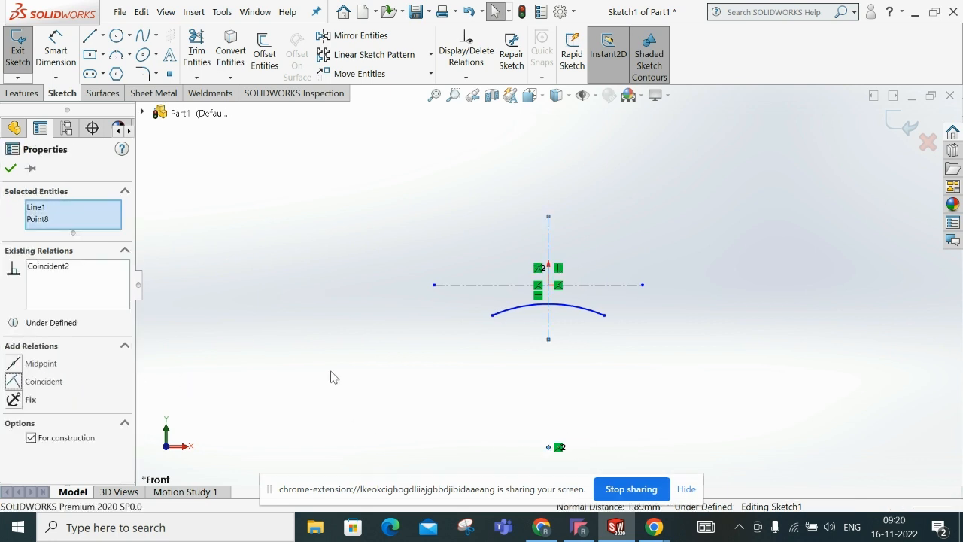
{"action": "left_click", "coordinate": [332, 376]}
- Dimension the arc's radius as 150 mm
{"action": "scroll", "coordinate": [525, 270], "scroll_direction": "down", "scroll_amount": 5}
{"action": "scroll", "coordinate": [348, 238], "scroll_direction": "up", "scroll_amount": 3}
{"action": "scroll", "coordinate": [348, 238], "scroll_direction": "down", "scroll_amount": 2}
{"action": "left_click", "coordinate": [75, 61]}
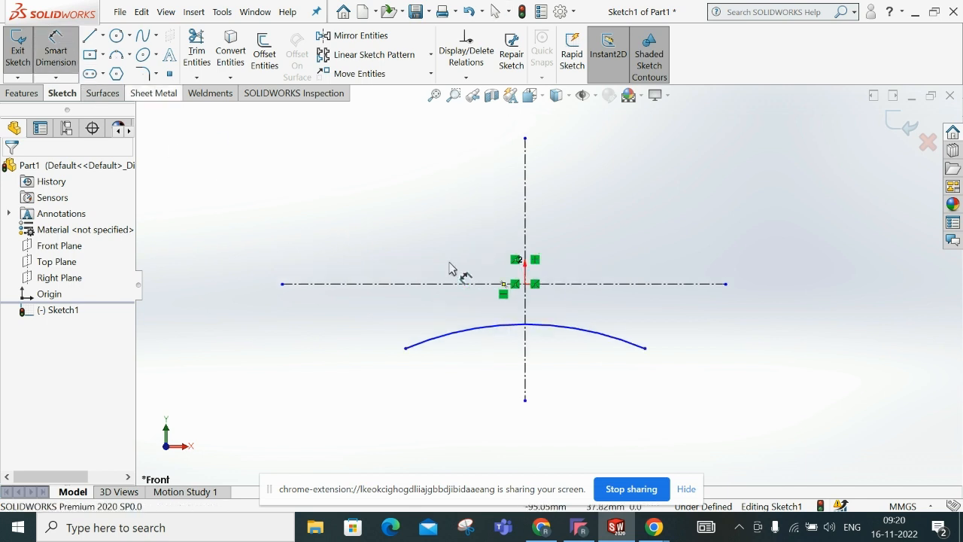
{"action": "left_click", "coordinate": [577, 335]}
{"action": "left_click", "coordinate": [562, 380]}
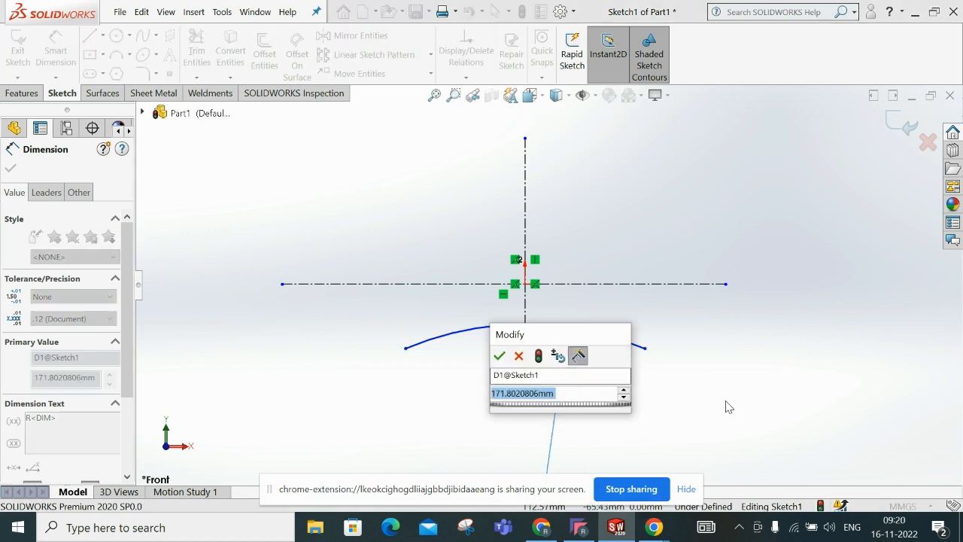
{"action": "type", "text": "150"}
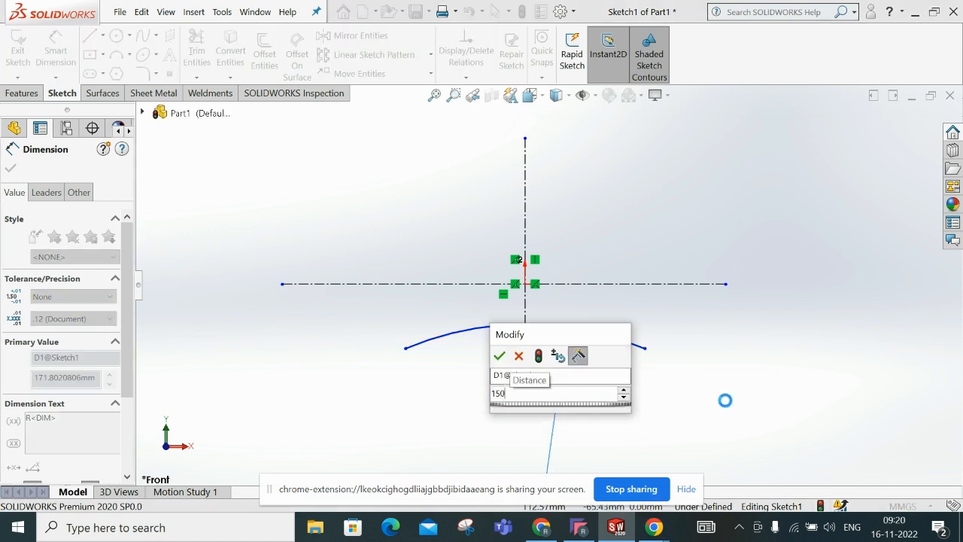
{"action": "key", "text": "Return"}
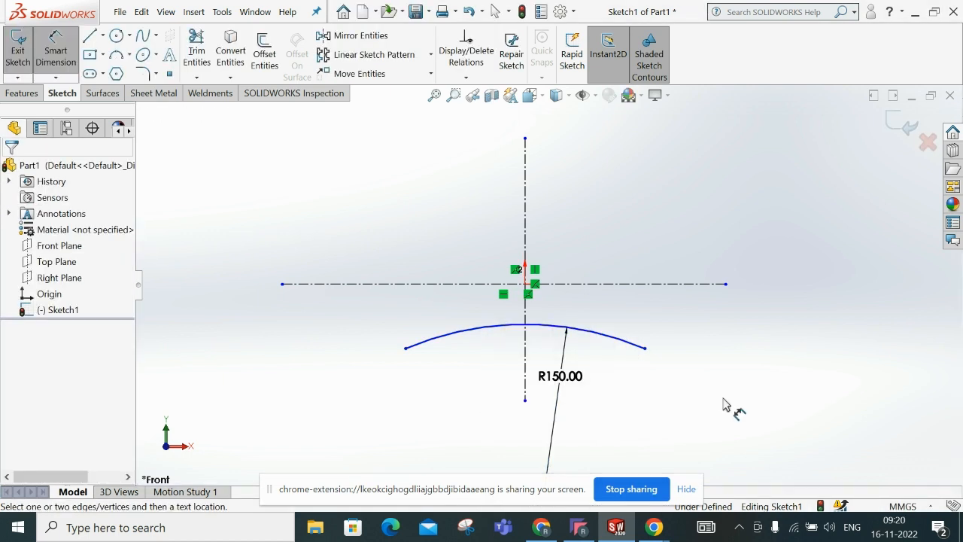
{"action": "key", "text": "Escape"}
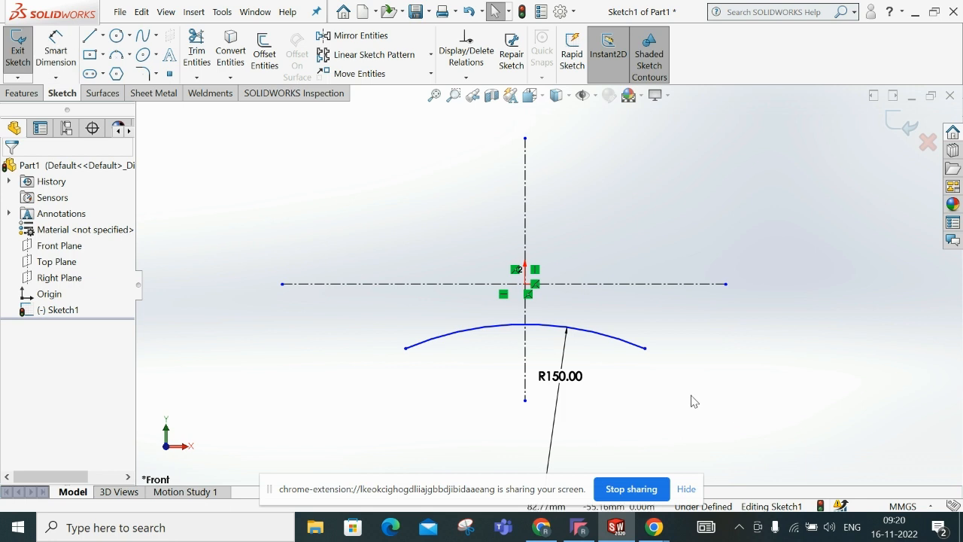
- Make the arc's two endpoints symmetric about the vertical centerline
{"action": "left_click", "coordinate": [406, 348]}
{"action": "left_click", "coordinate": [644, 348]}
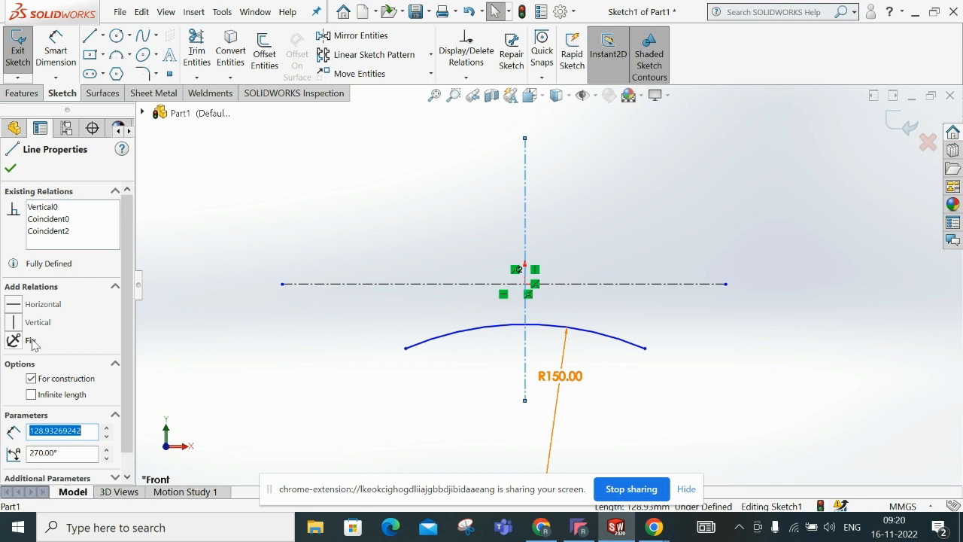
{"action": "left_click", "coordinate": [646, 351]}
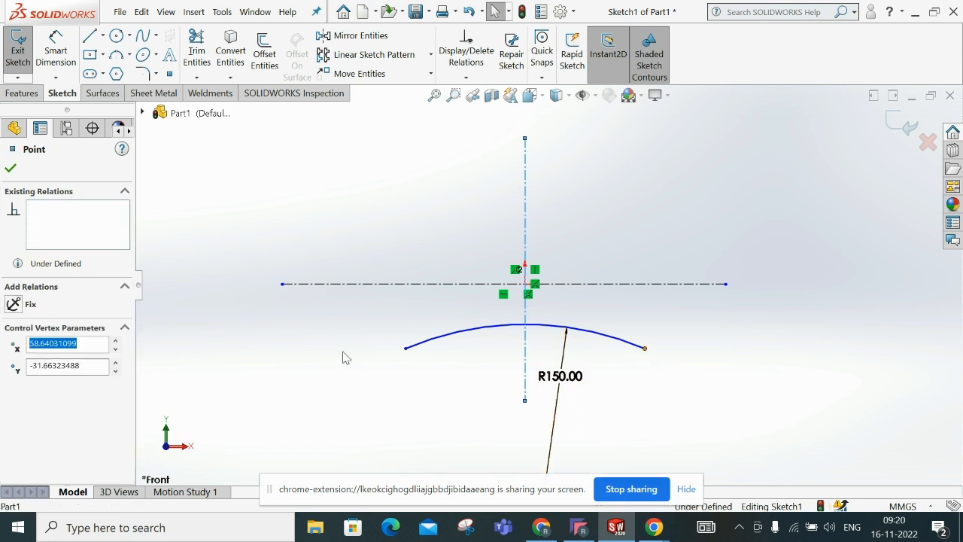
{"action": "left_click", "coordinate": [406, 349]}
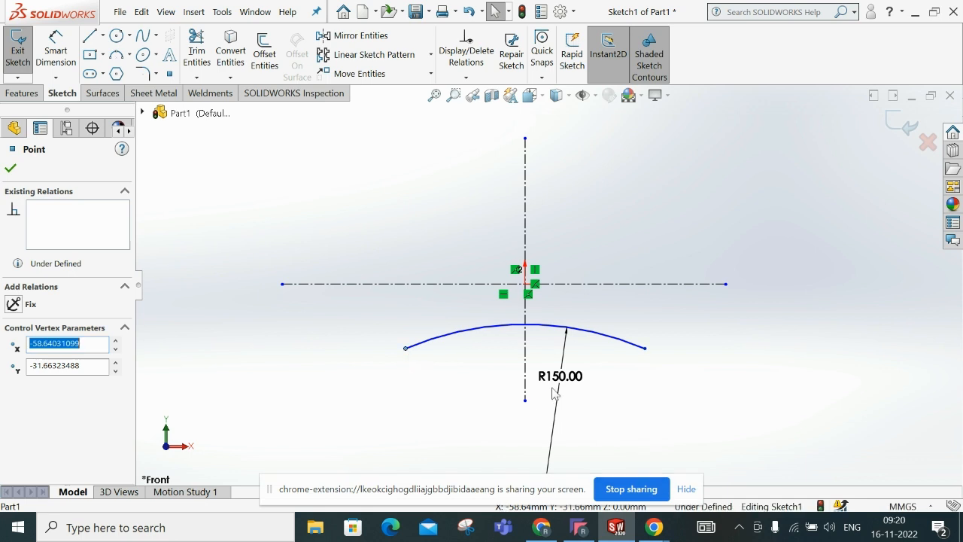
{"action": "left_click", "coordinate": [526, 357]}
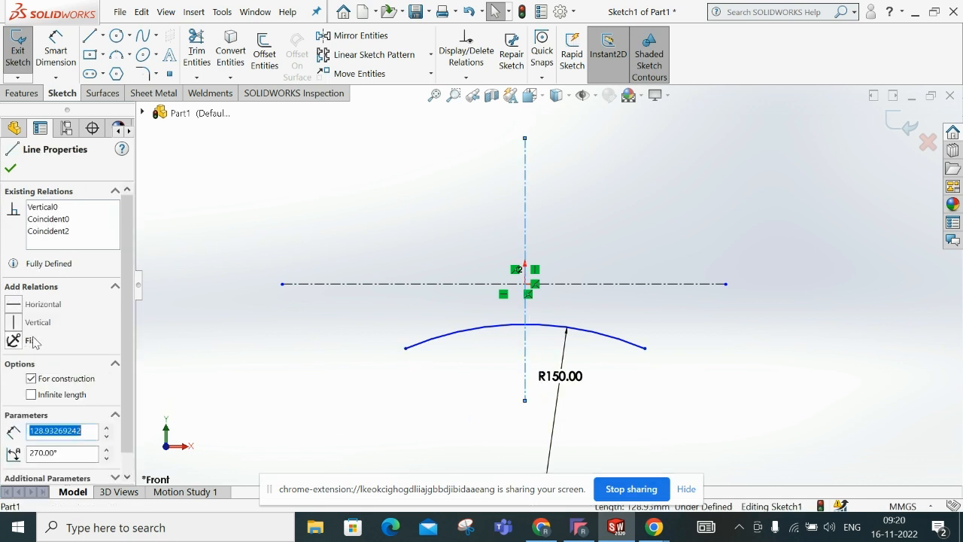
{"action": "left_click", "coordinate": [407, 348], "text": "ctrl"}
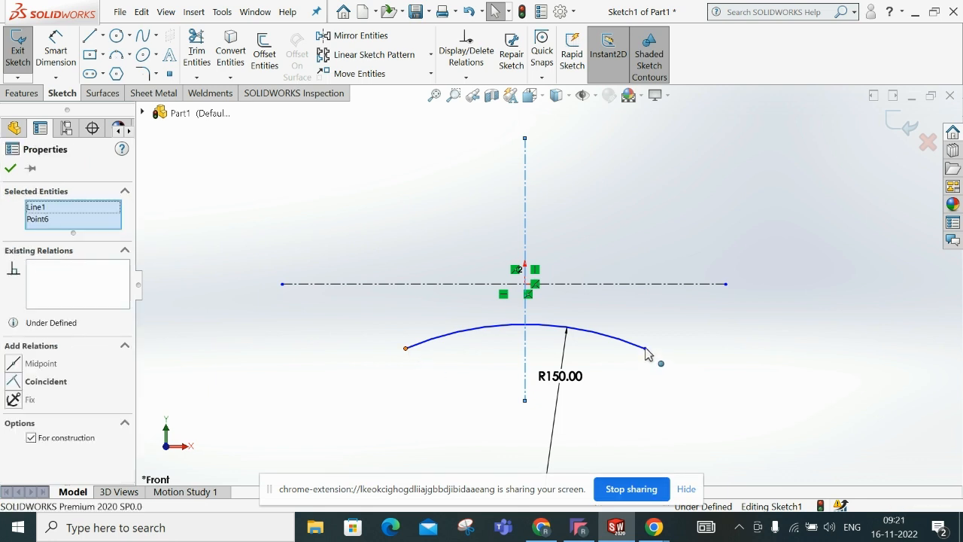
{"action": "left_click", "coordinate": [645, 350], "text": "ctrl"}
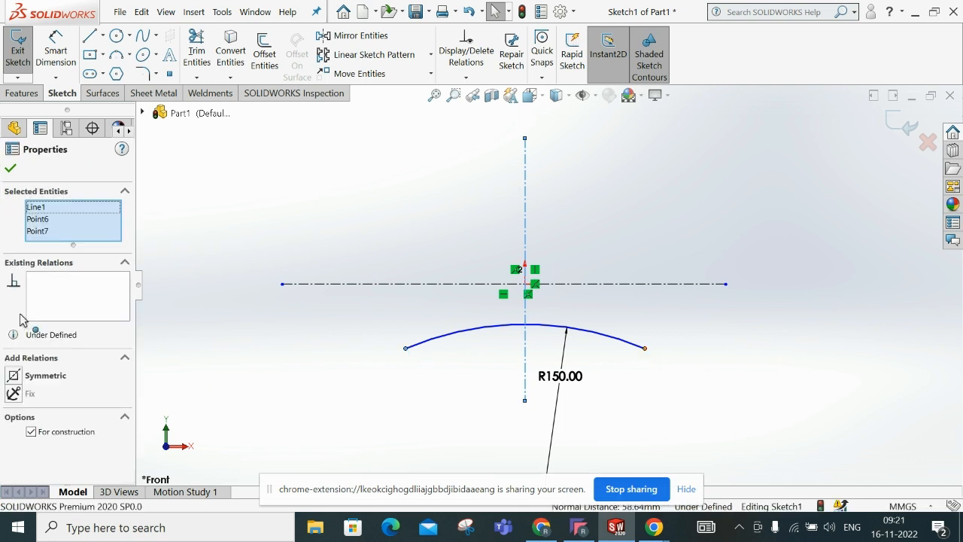
{"action": "left_click", "coordinate": [15, 375]}
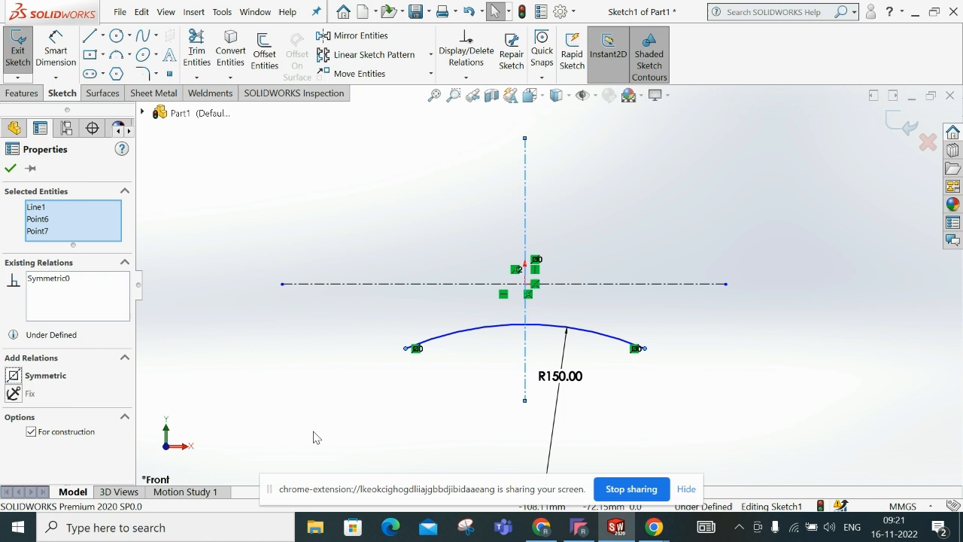
{"action": "left_click", "coordinate": [357, 448]}
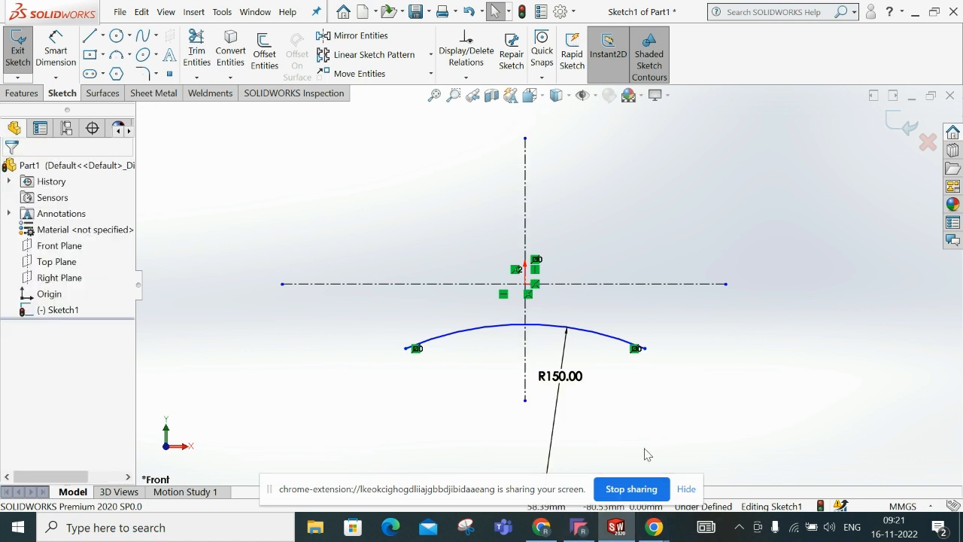
- Check the Valve drawing in Assembly2.pdf in Chrome, then return to SOLIDWORKS and make the arc tangent to the horizontal centerline
{"action": "left_click", "coordinate": [541, 528]}
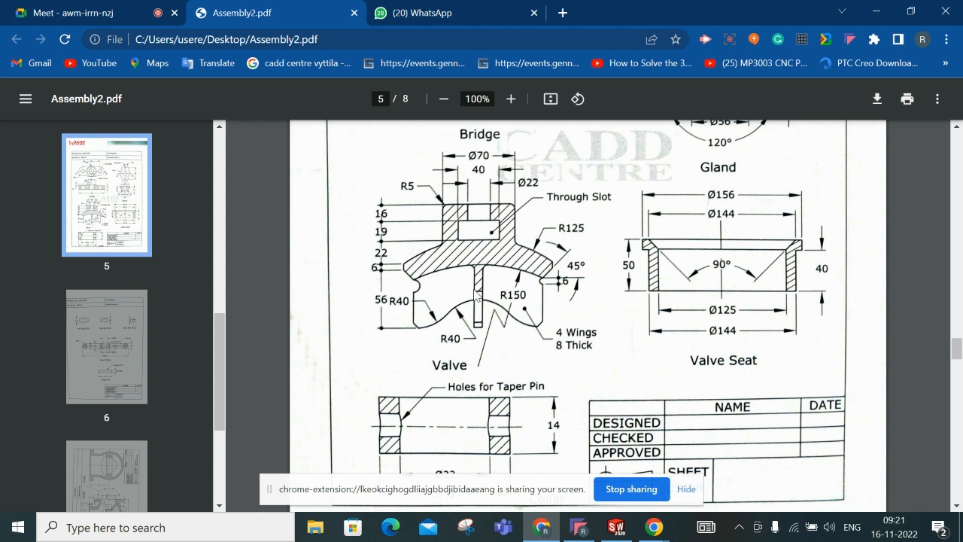
{"action": "left_click", "coordinate": [875, 12]}
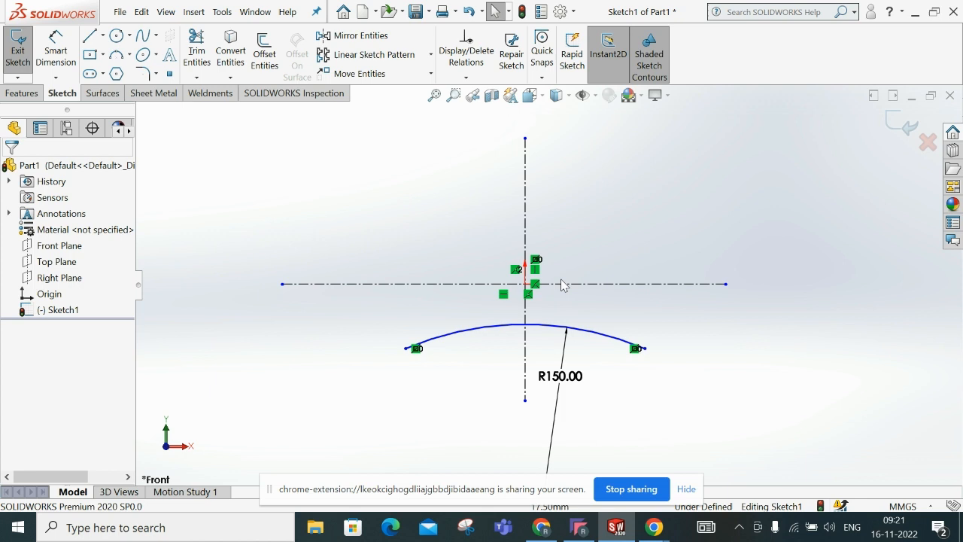
{"action": "left_click", "coordinate": [563, 285]}
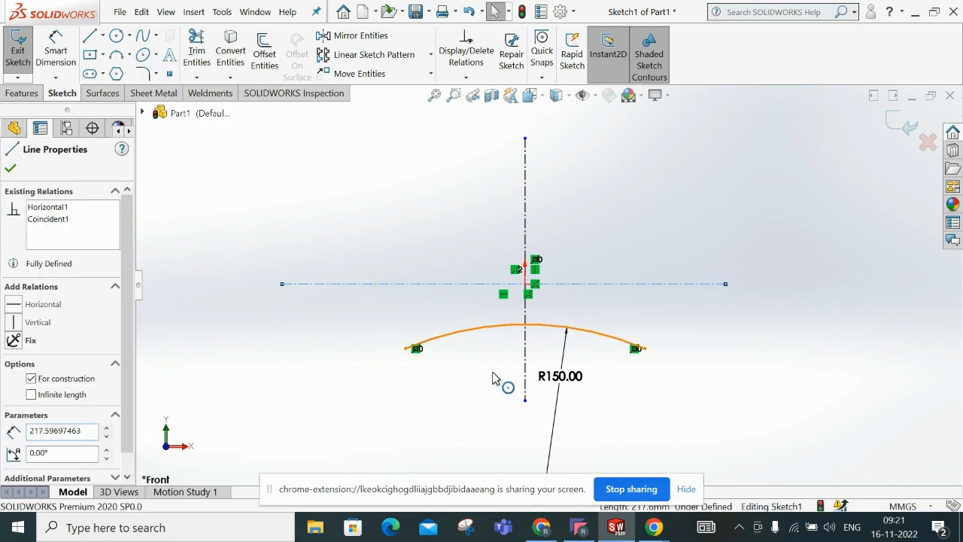
{"action": "left_click", "coordinate": [489, 329]}
{"action": "left_click", "coordinate": [525, 369], "text": "ctrl"}
{"action": "left_click", "coordinate": [13, 364]}
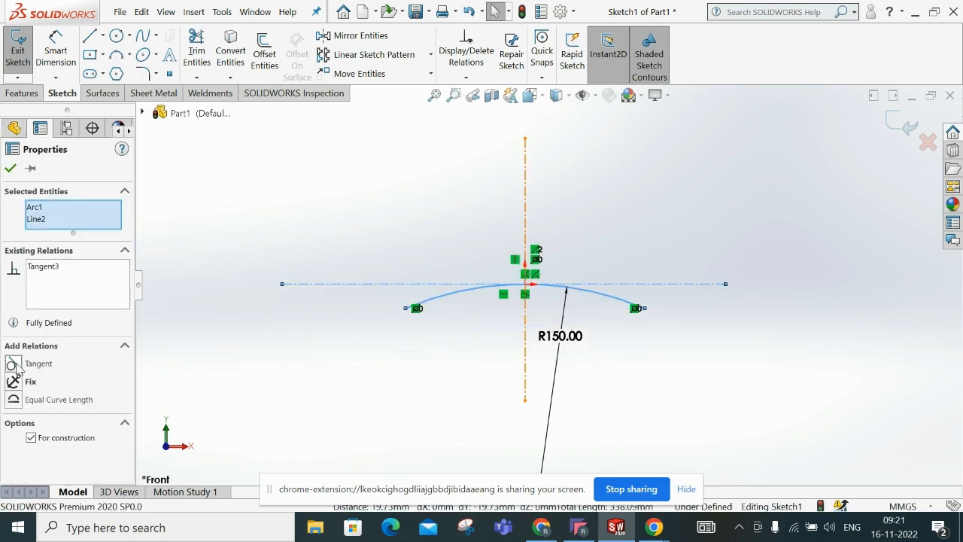
{"action": "left_click", "coordinate": [694, 408]}
{"action": "scroll", "coordinate": [617, 286], "scroll_direction": "down", "scroll_amount": 2}
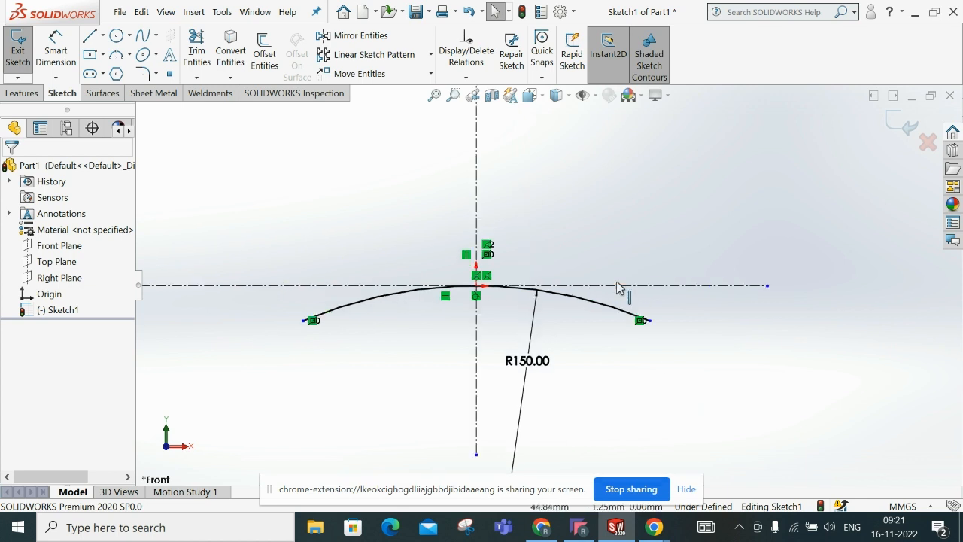
{"action": "scroll", "coordinate": [624, 301], "scroll_direction": "up", "scroll_amount": 2}
{"action": "scroll", "coordinate": [454, 262], "scroll_direction": "down", "scroll_amount": 2}
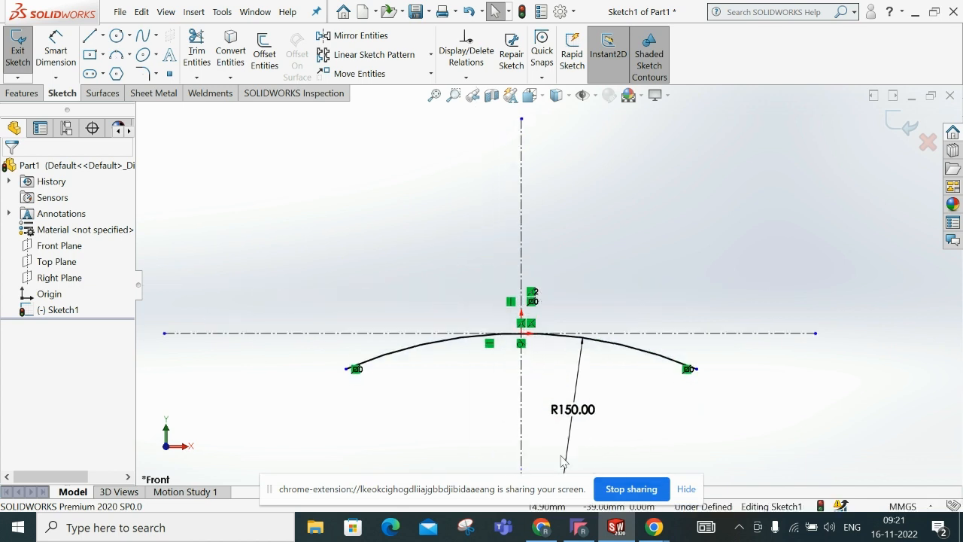
- Switch to Assembly2.pdf in Chrome and look through the assembly sheets, opening page 4 and page 3
{"action": "left_click", "coordinate": [540, 526]}
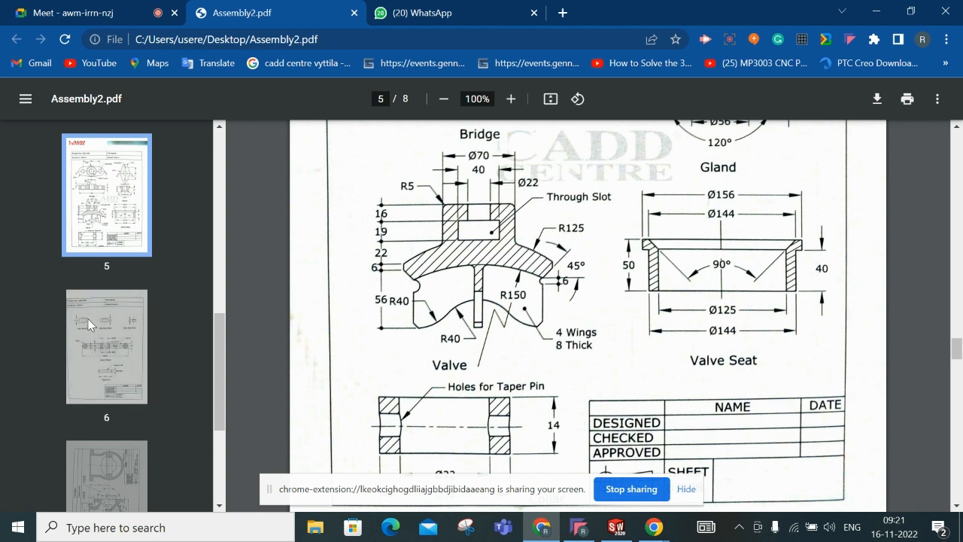
{"action": "scroll", "coordinate": [88, 319], "scroll_direction": "down", "scroll_amount": 3}
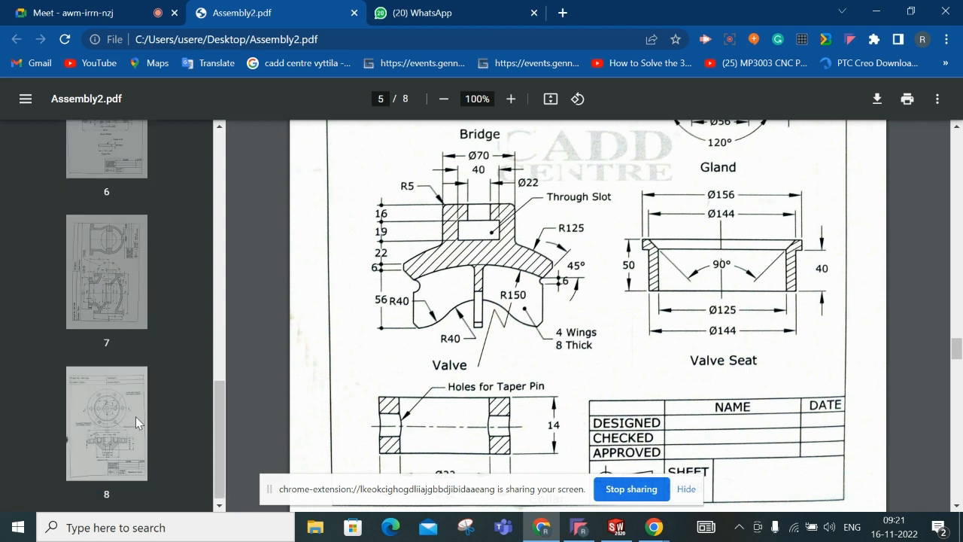
{"action": "scroll", "coordinate": [127, 309], "scroll_direction": "up", "scroll_amount": 6}
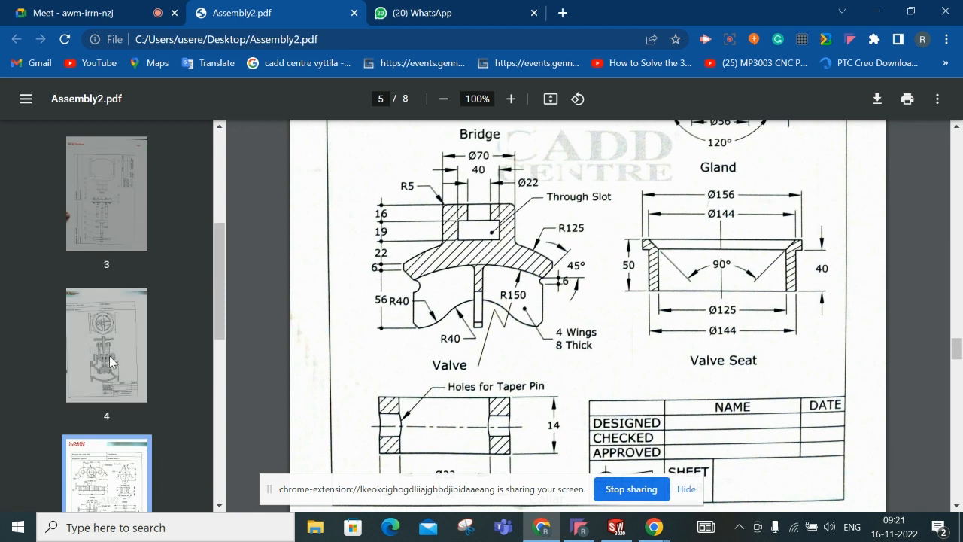
{"action": "left_click", "coordinate": [107, 354]}
{"action": "left_click", "coordinate": [73, 252]}
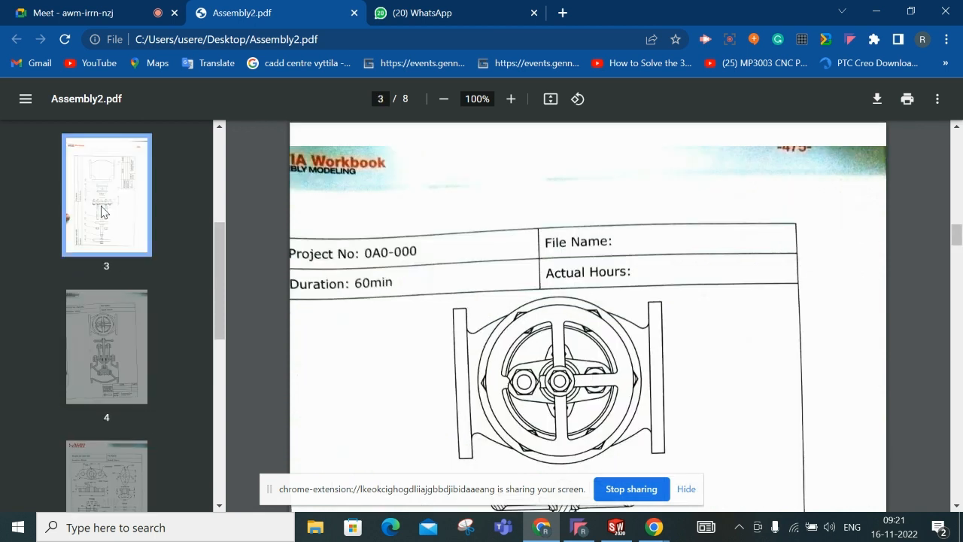
- Look through the exploded view and parts list of Assembly2.pdf, and examine how the valve sits in its seat in page 4's assembled section
{"action": "scroll", "coordinate": [583, 354], "scroll_direction": "down", "scroll_amount": 4}
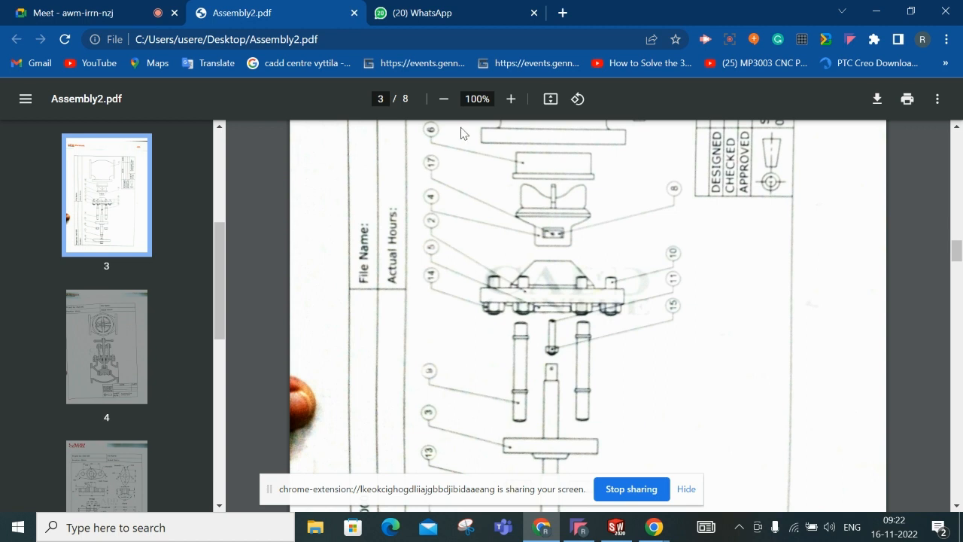
{"action": "scroll", "coordinate": [468, 194], "scroll_direction": "up", "scroll_amount": 10}
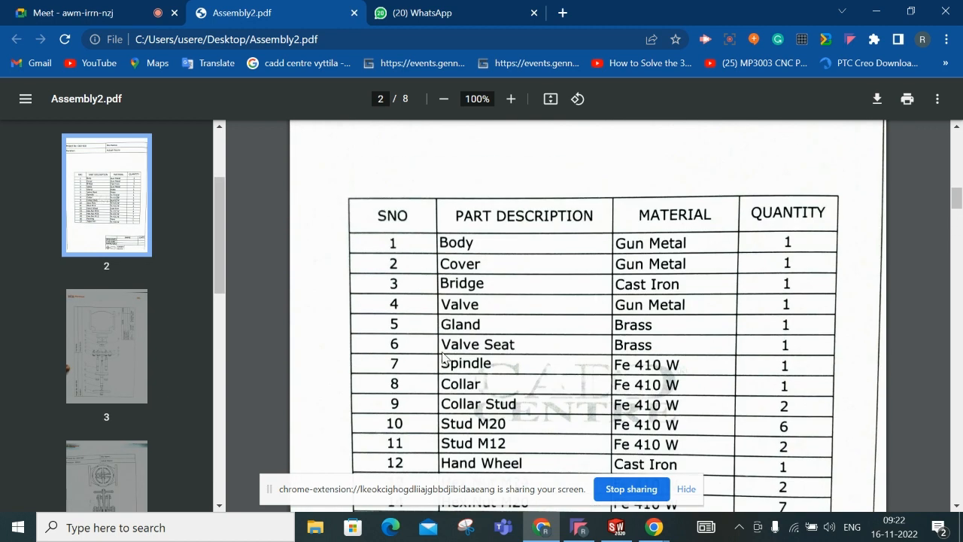
{"action": "scroll", "coordinate": [170, 338], "scroll_direction": "down", "scroll_amount": 5}
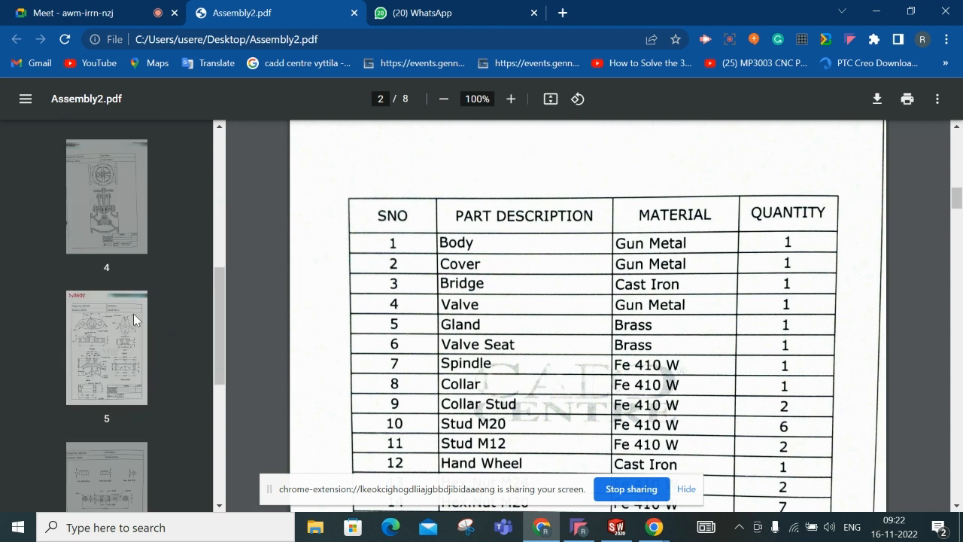
{"action": "scroll", "coordinate": [138, 304], "scroll_direction": "up", "scroll_amount": 1}
{"action": "left_click", "coordinate": [123, 200]}
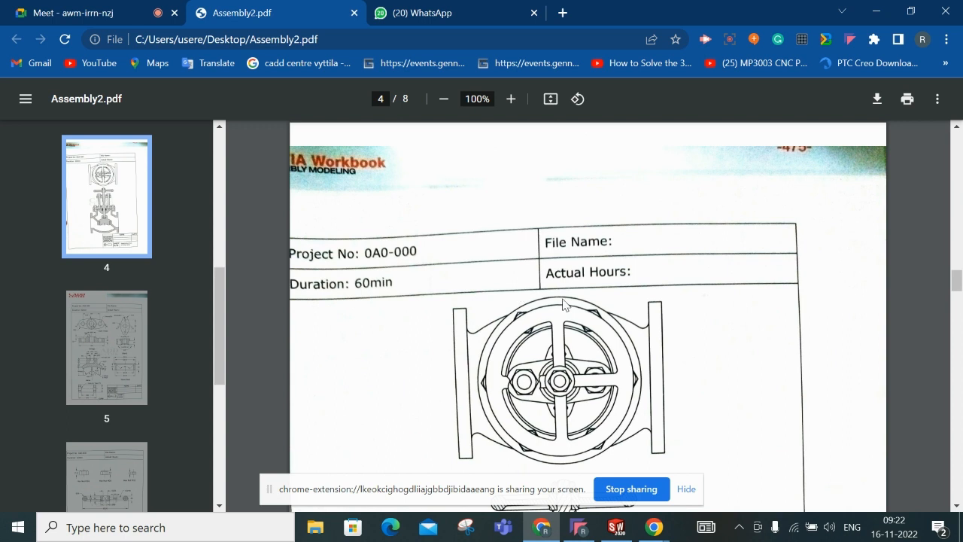
{"action": "scroll", "coordinate": [570, 309], "scroll_direction": "down", "scroll_amount": 4}
{"action": "scroll", "coordinate": [568, 311], "scroll_direction": "down", "scroll_amount": 2}
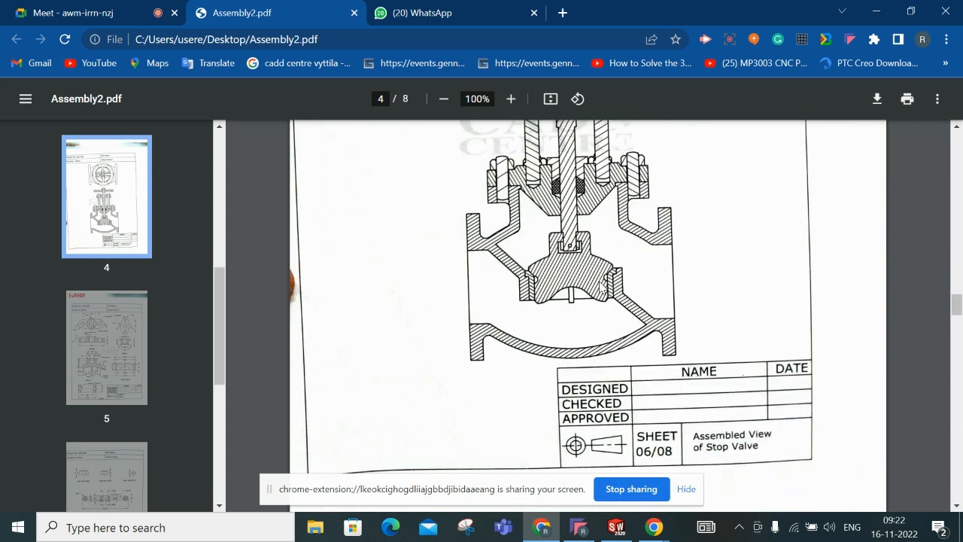
{"action": "scroll", "coordinate": [614, 283], "scroll_direction": "up", "scroll_amount": 8, "text": "ctrl"}
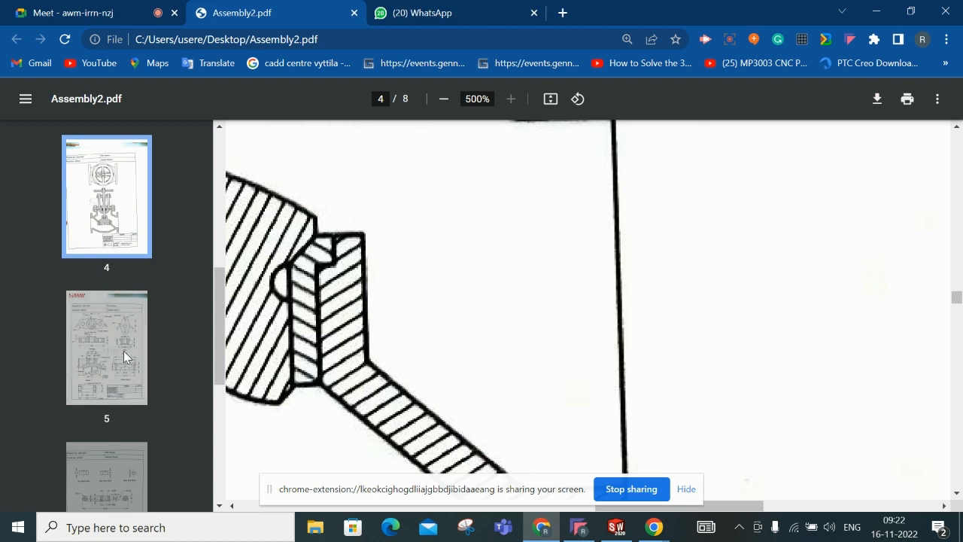
- Examine the Valve and Valve Seat dimensions on page 5 and compare them with the assembled stop valve section on page 4
{"action": "scroll", "coordinate": [117, 357], "scroll_direction": "down", "scroll_amount": 1}
{"action": "left_click", "coordinate": [128, 275]}
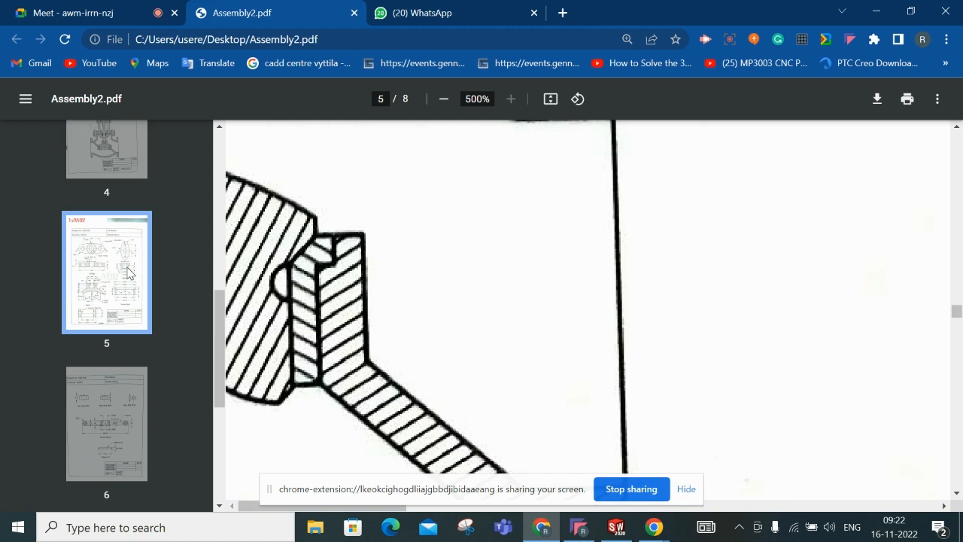
{"action": "scroll", "coordinate": [542, 351], "scroll_direction": "down", "scroll_amount": 10, "text": "ctrl"}
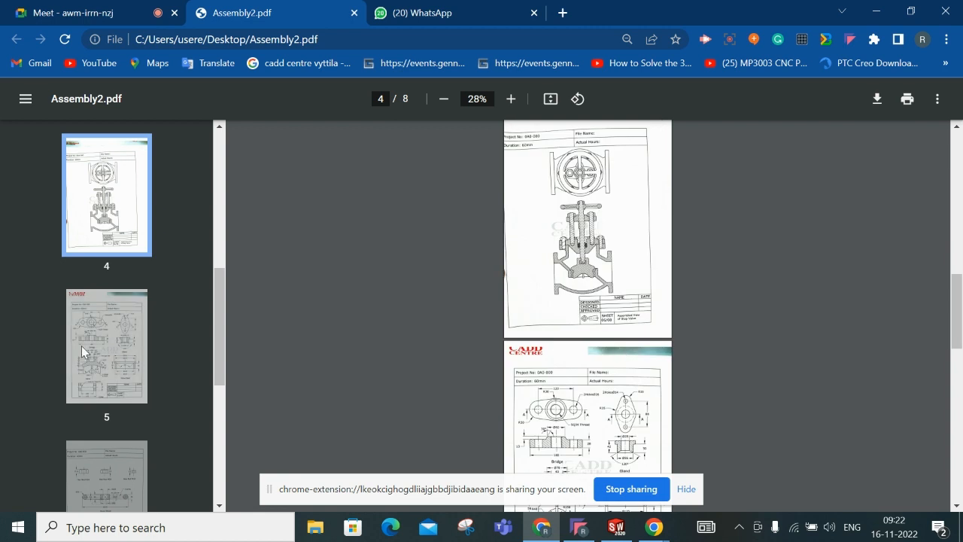
{"action": "left_click", "coordinate": [105, 327]}
{"action": "scroll", "coordinate": [597, 335], "scroll_direction": "up", "scroll_amount": 1}
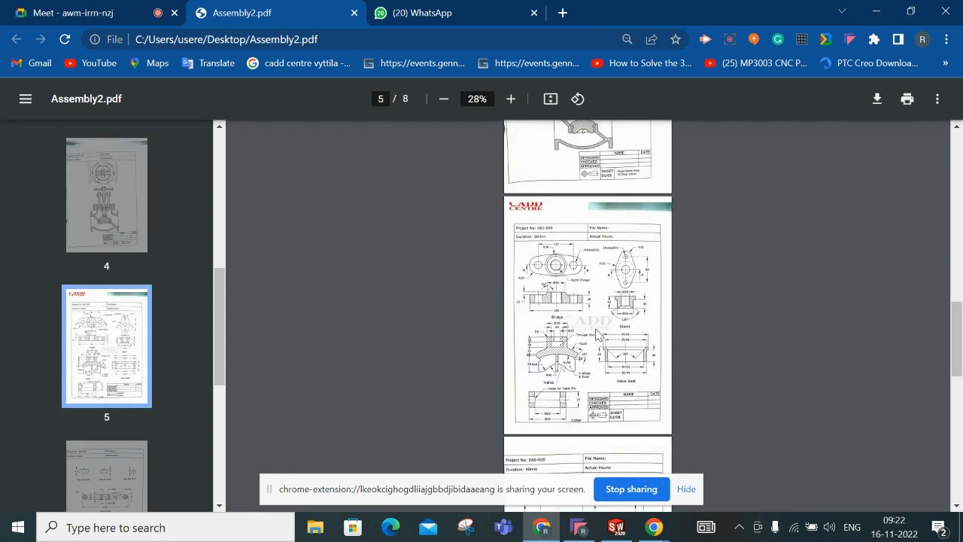
{"action": "scroll", "coordinate": [597, 334], "scroll_direction": "up", "scroll_amount": 5, "text": "ctrl"}
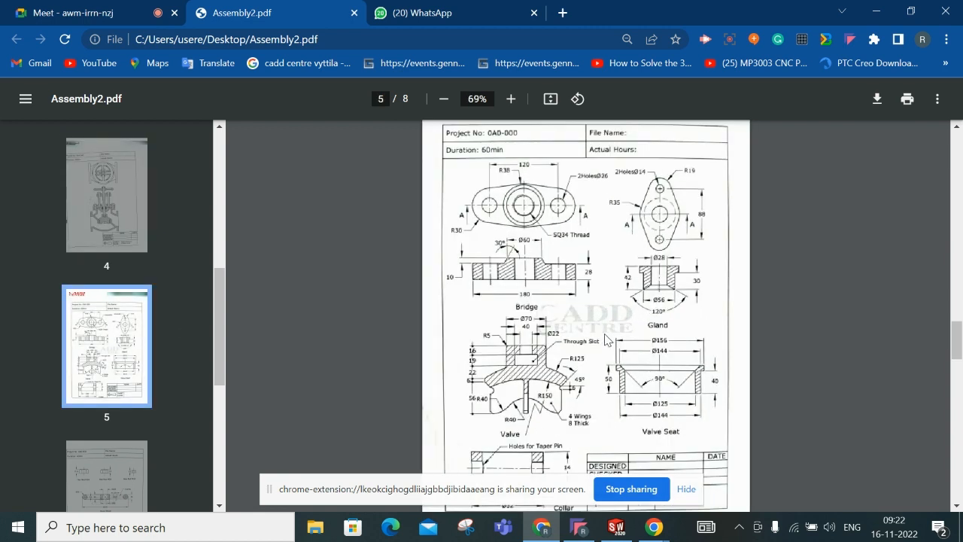
{"action": "scroll", "coordinate": [605, 338], "scroll_direction": "up", "scroll_amount": 1, "text": "ctrl"}
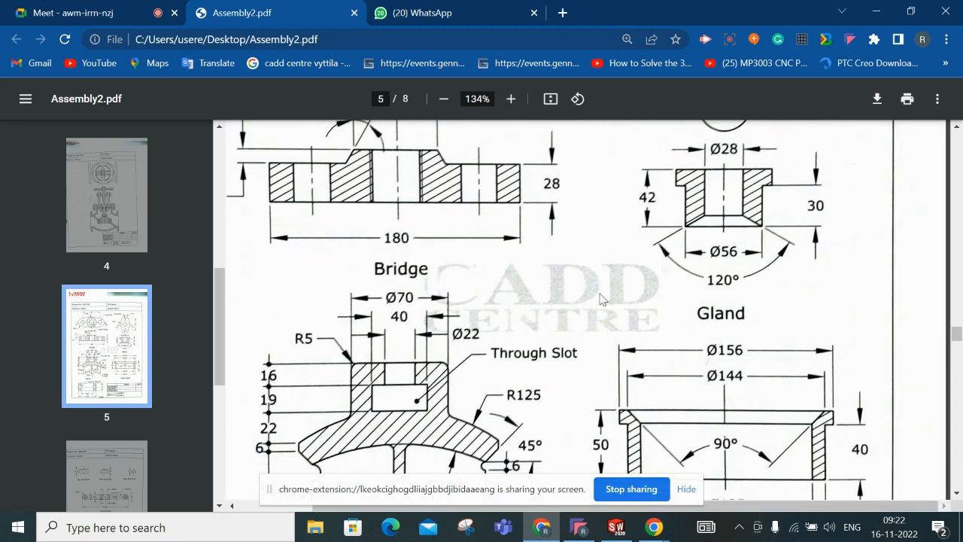
{"action": "scroll", "coordinate": [527, 249], "scroll_direction": "down", "scroll_amount": 5}
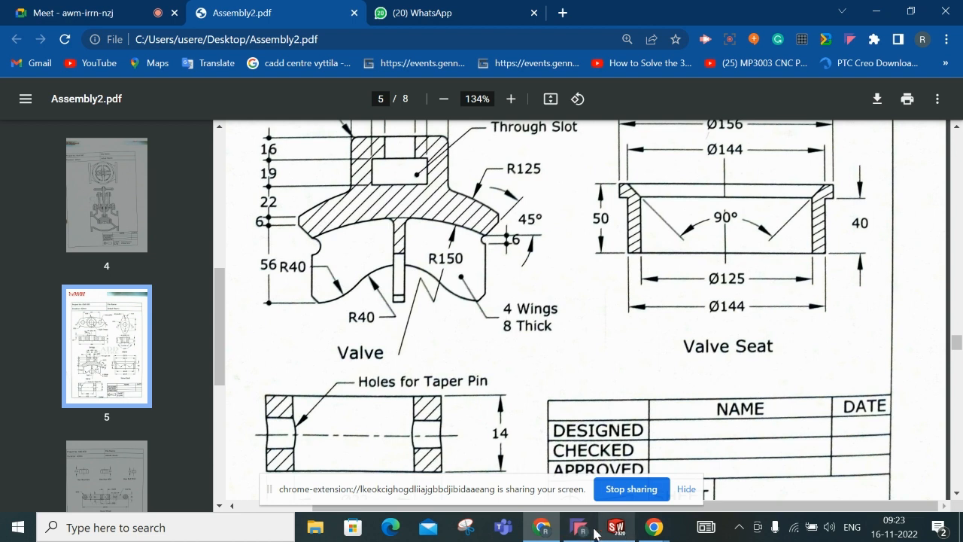
{"action": "scroll", "coordinate": [376, 368], "scroll_direction": "down", "scroll_amount": 1}
{"action": "left_click", "coordinate": [164, 210]}
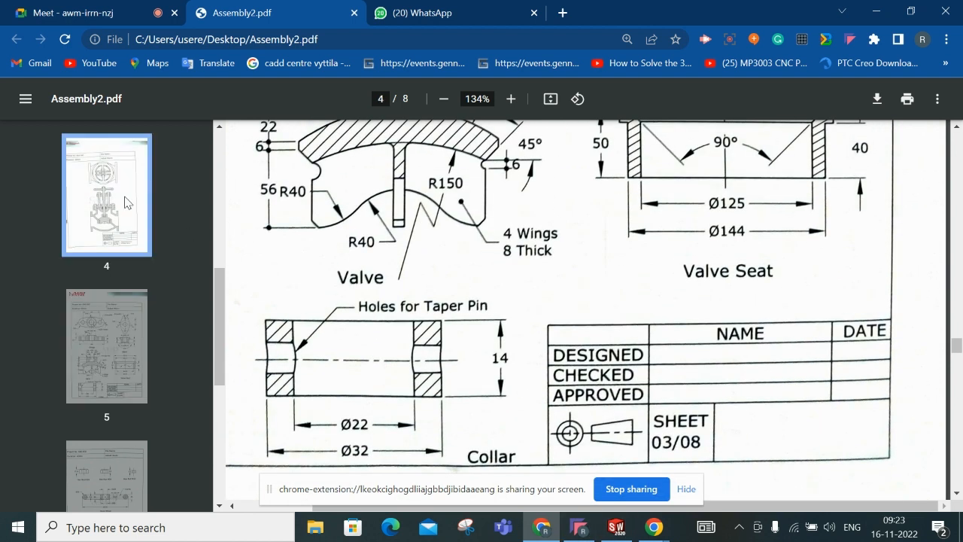
{"action": "scroll", "coordinate": [561, 315], "scroll_direction": "down", "scroll_amount": 5}
{"action": "scroll", "coordinate": [561, 315], "scroll_direction": "down", "scroll_amount": 3}
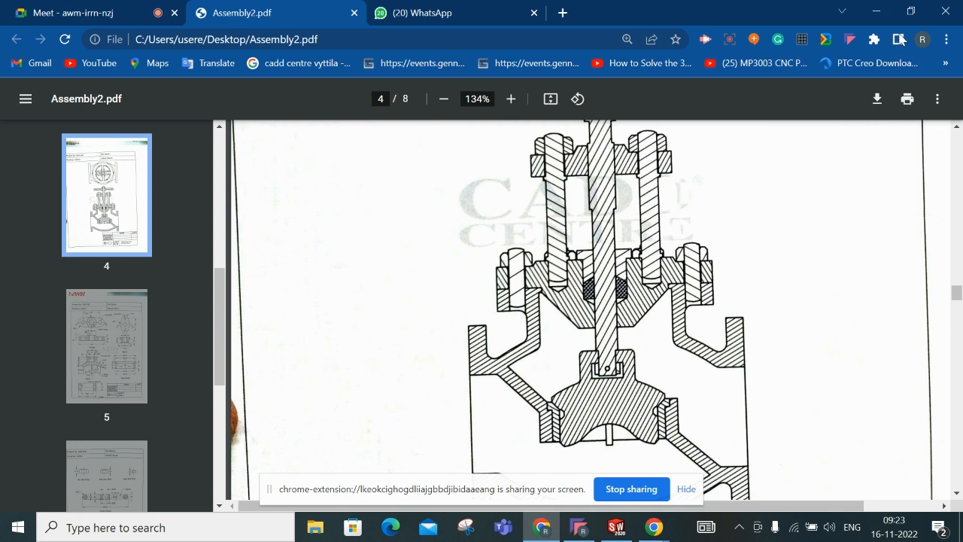
- Switch to SOLIDWORKS and dimension the horizontal distance between the arc's two endpoints as 125 mm
{"action": "left_click", "coordinate": [876, 10]}
{"action": "left_click", "coordinate": [59, 49]}
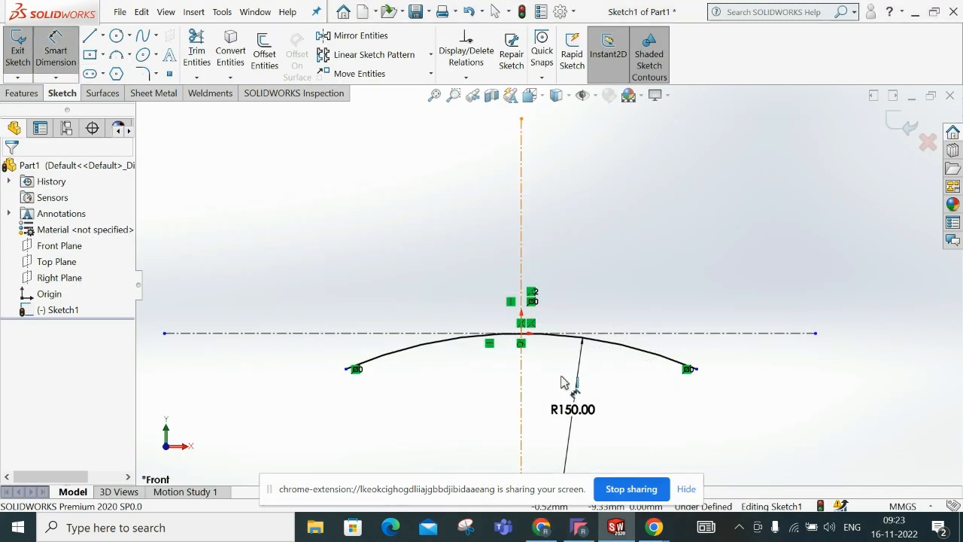
{"action": "left_click", "coordinate": [520, 361]}
{"action": "left_click", "coordinate": [697, 370]}
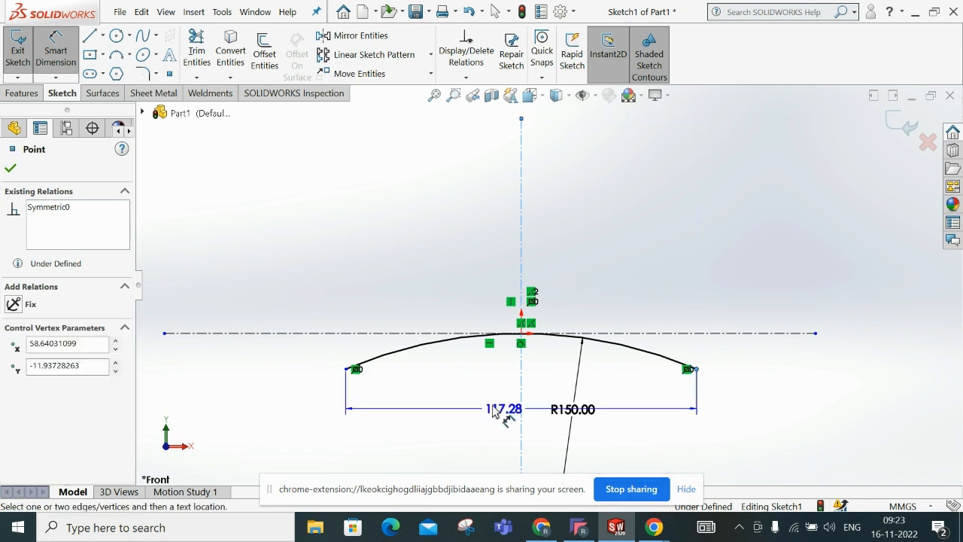
{"action": "left_click", "coordinate": [491, 428]}
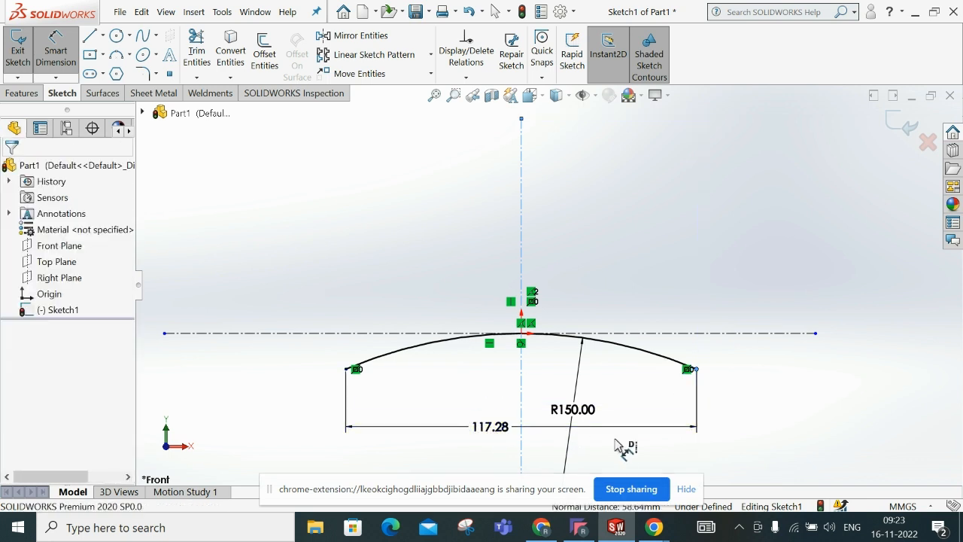
{"action": "type", "text": "125"}
{"action": "key", "text": "Return"}
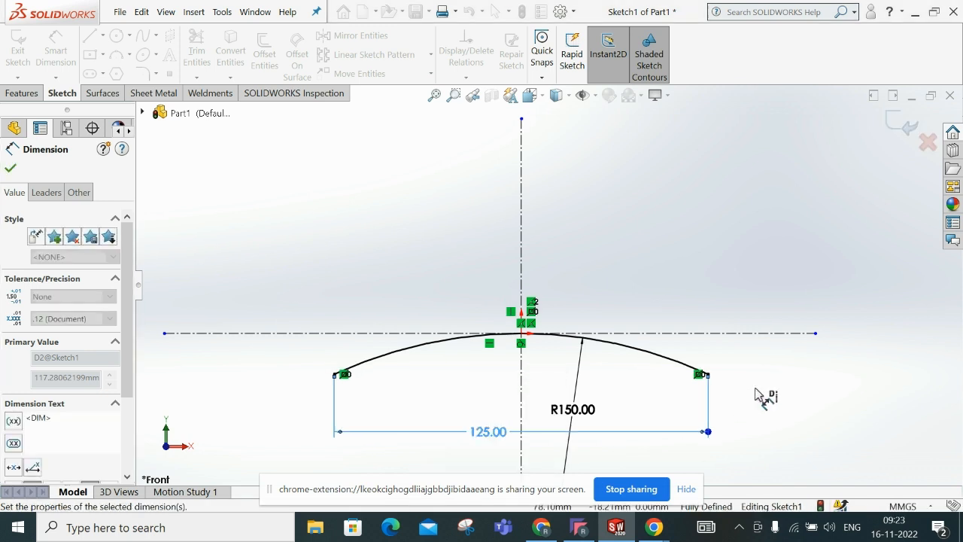
{"action": "left_click", "coordinate": [762, 395]}
- Hide the screen-sharing notice, switch to Assembly2.pdf in Chrome and examine the Valve drawing's rim details on page 5
{"action": "left_click", "coordinate": [685, 489]}
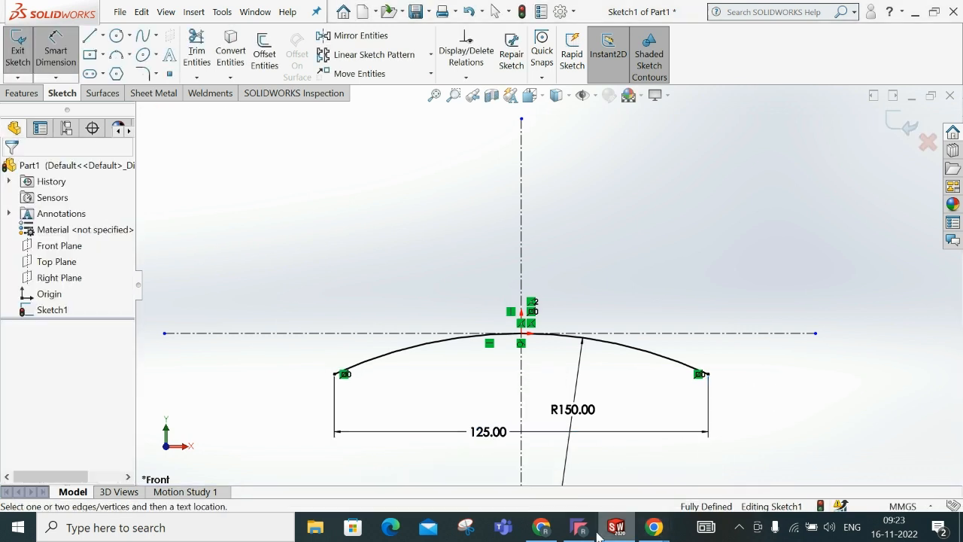
{"action": "left_click", "coordinate": [552, 531]}
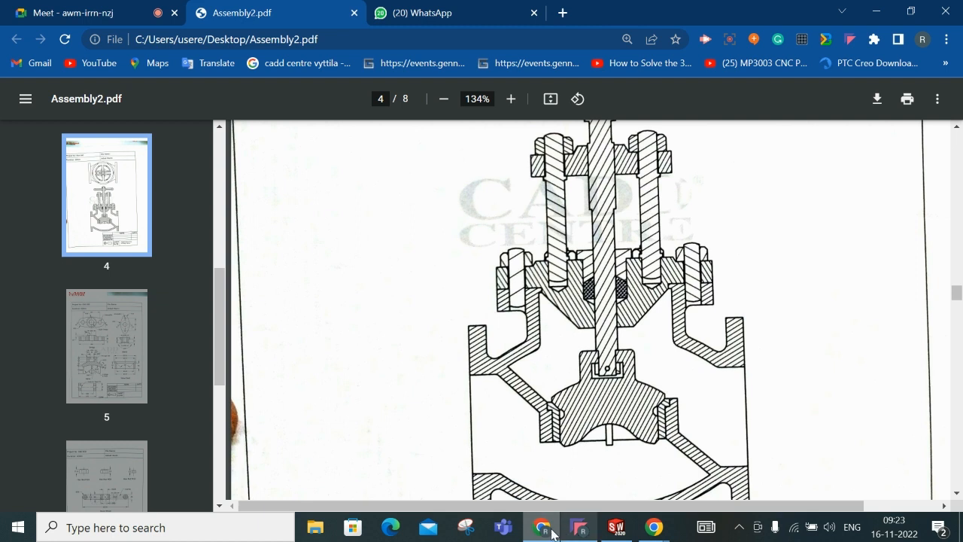
{"action": "left_click", "coordinate": [97, 339]}
{"action": "scroll", "coordinate": [539, 377], "scroll_direction": "down", "scroll_amount": 2}
{"action": "scroll", "coordinate": [540, 378], "scroll_direction": "down", "scroll_amount": 8}
{"action": "scroll", "coordinate": [555, 380], "scroll_direction": "down", "scroll_amount": 2}
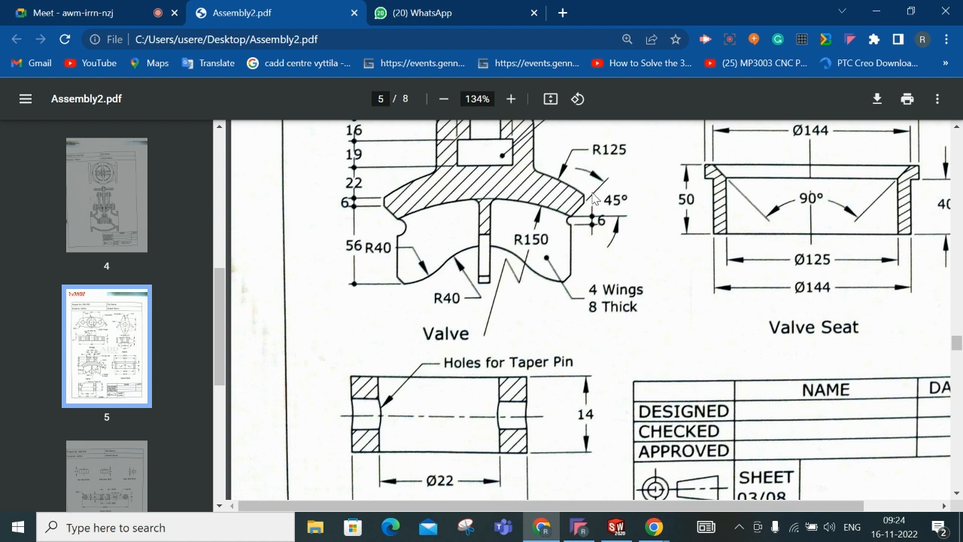
- Switch to SOLIDWORKS and sketch a 45° line about 15 mm long outward from the arc's right endpoint, continued by a vertical line about 11 mm long
{"action": "left_click", "coordinate": [613, 529]}
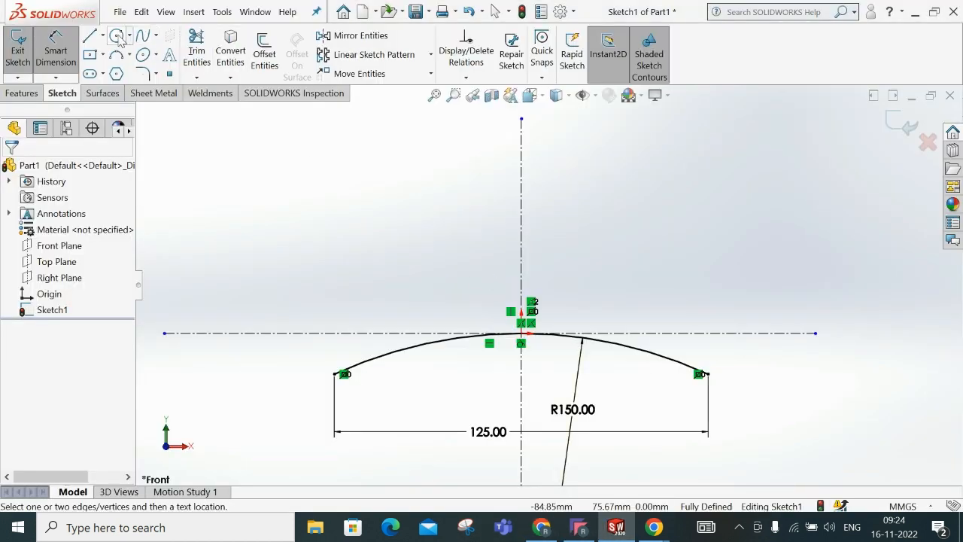
{"action": "left_click", "coordinate": [89, 38]}
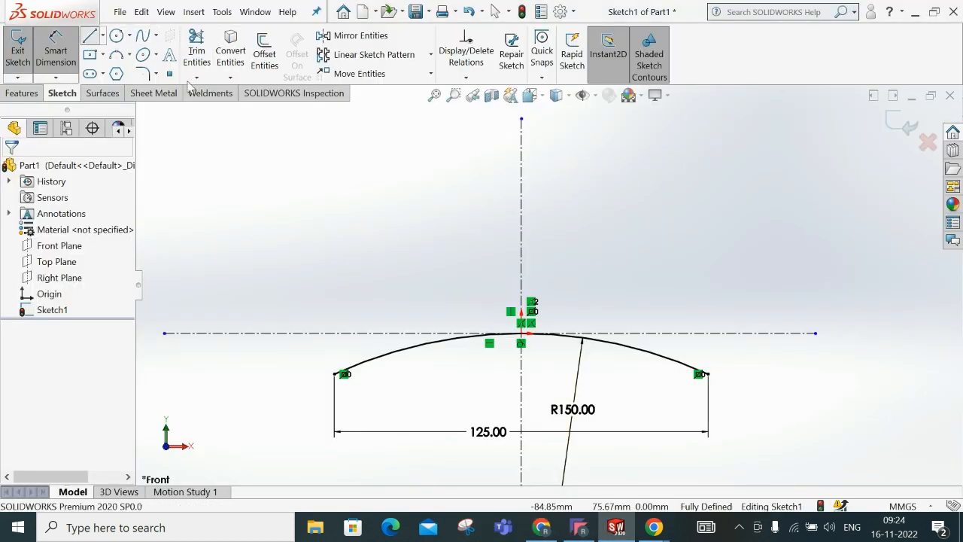
{"action": "left_click", "coordinate": [701, 374]}
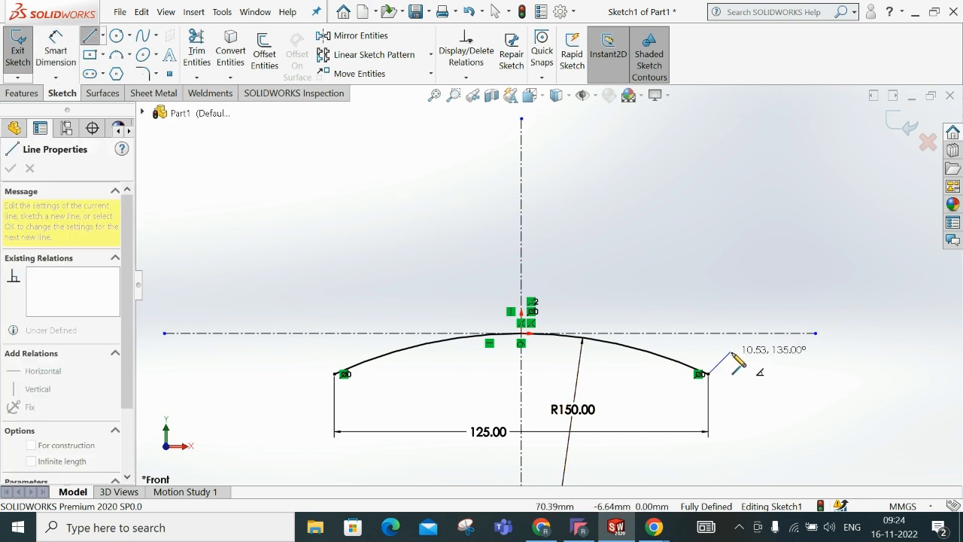
{"action": "left_click", "coordinate": [738, 342]}
{"action": "left_click", "coordinate": [740, 312]}
{"action": "right_click", "coordinate": [741, 314]}
{"action": "left_click", "coordinate": [756, 321]}
- Dimension the angle between the slanted line and the horizontal centerline as 135°
{"action": "left_click", "coordinate": [57, 50]}
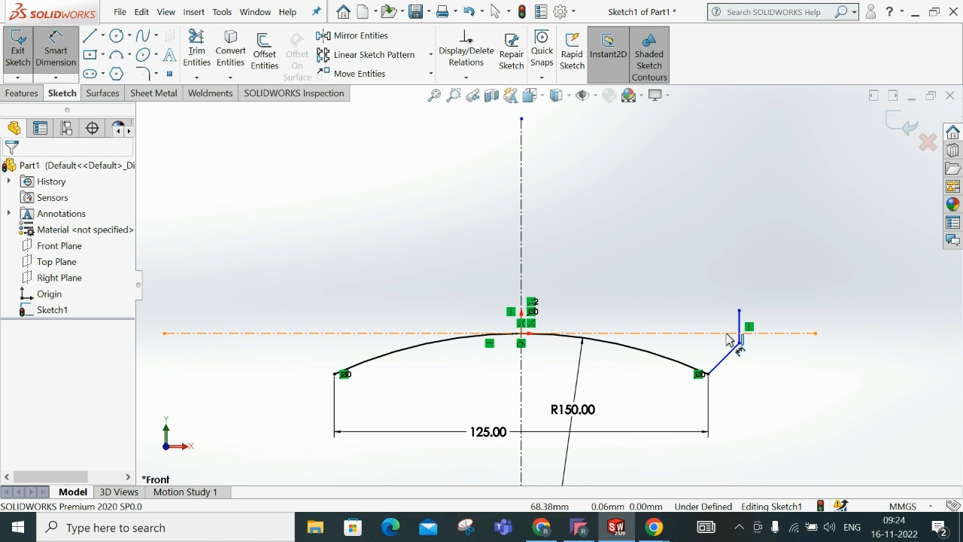
{"action": "left_click", "coordinate": [728, 364]}
{"action": "left_click", "coordinate": [740, 365]}
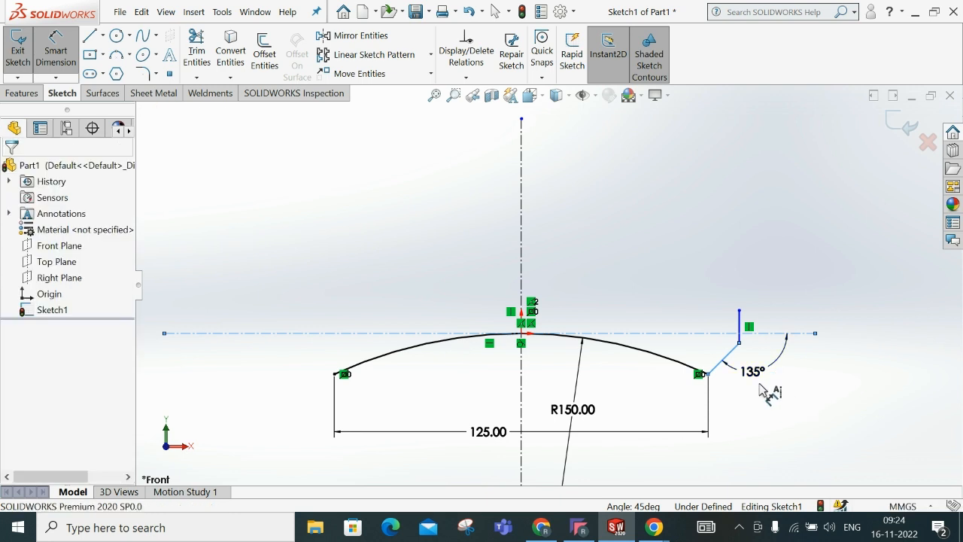
{"action": "left_click", "coordinate": [742, 392]}
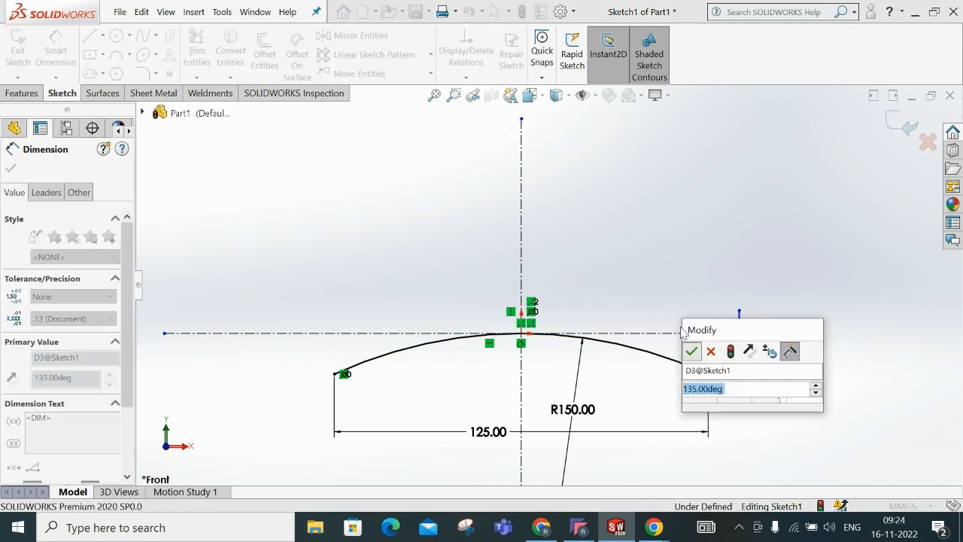
{"action": "left_click", "coordinate": [690, 350]}
{"action": "key", "text": "Escape"}
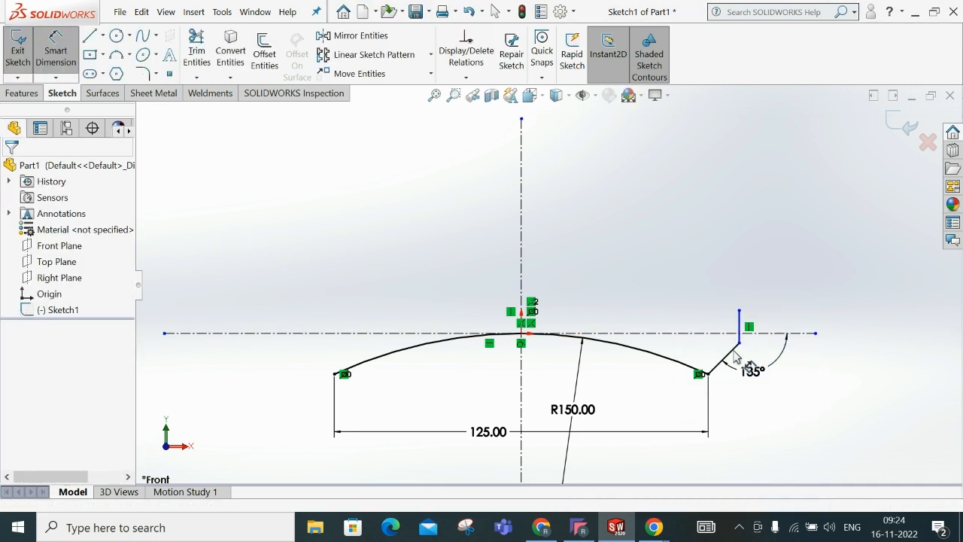
- Dimension the slanted line's vertical height as 10 mm
{"action": "left_click", "coordinate": [736, 357]}
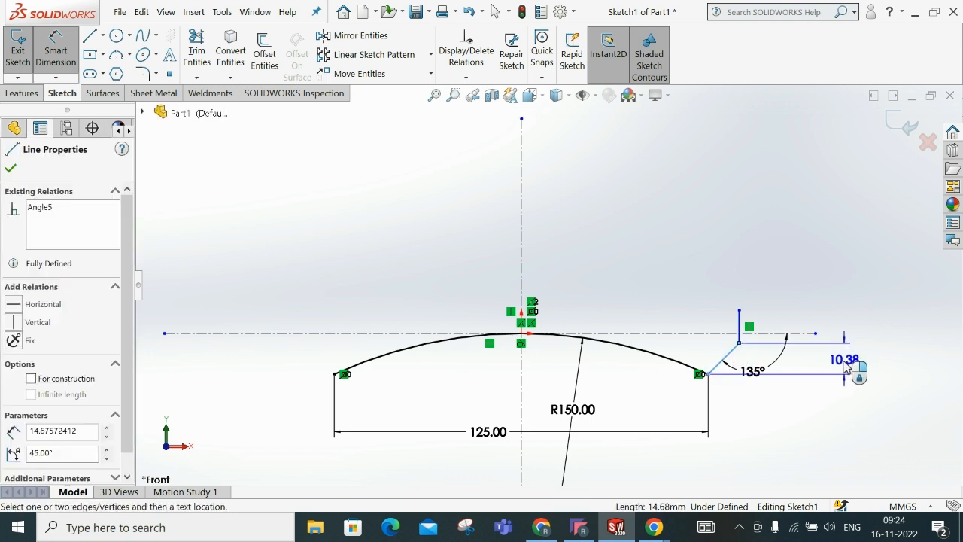
{"action": "left_click", "coordinate": [795, 361]}
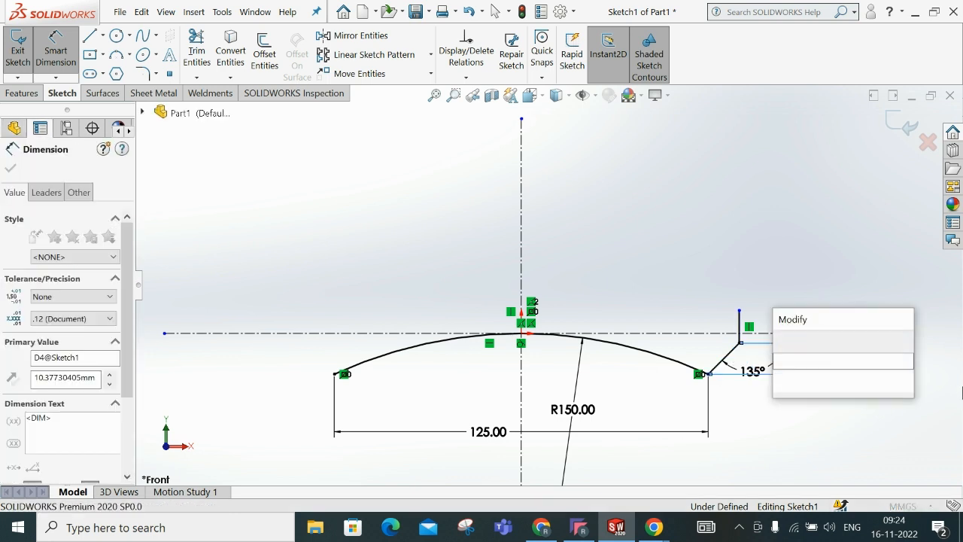
{"action": "type", "text": "10"}
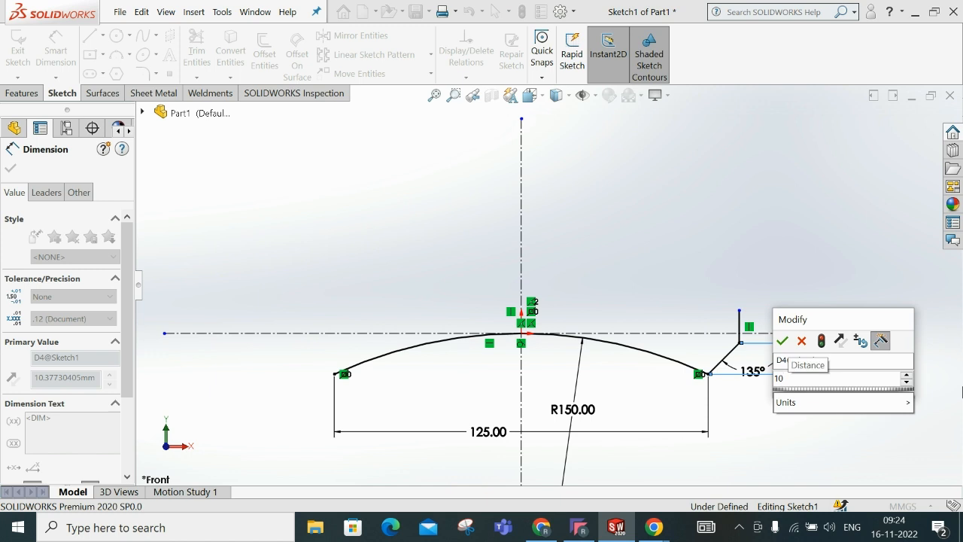
{"action": "key", "text": "Return"}
{"action": "left_click", "coordinate": [804, 426]}
- Check the rim height on the Valve drawing in Chrome, return to SOLIDWORKS and dimension the short vertical line as 6 mm
{"action": "left_click", "coordinate": [542, 527]}
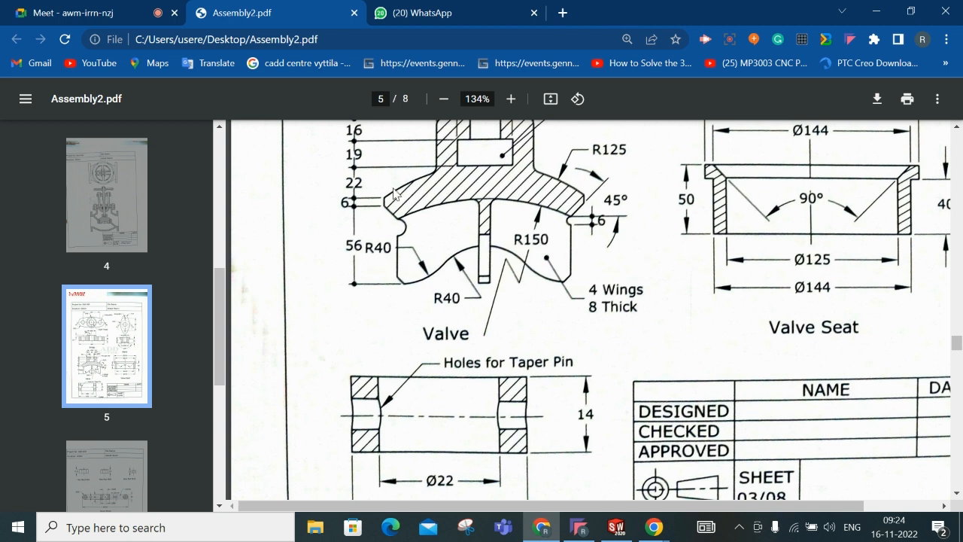
{"action": "left_click", "coordinate": [875, 12]}
{"action": "left_click", "coordinate": [740, 327]}
{"action": "left_click", "coordinate": [803, 275]}
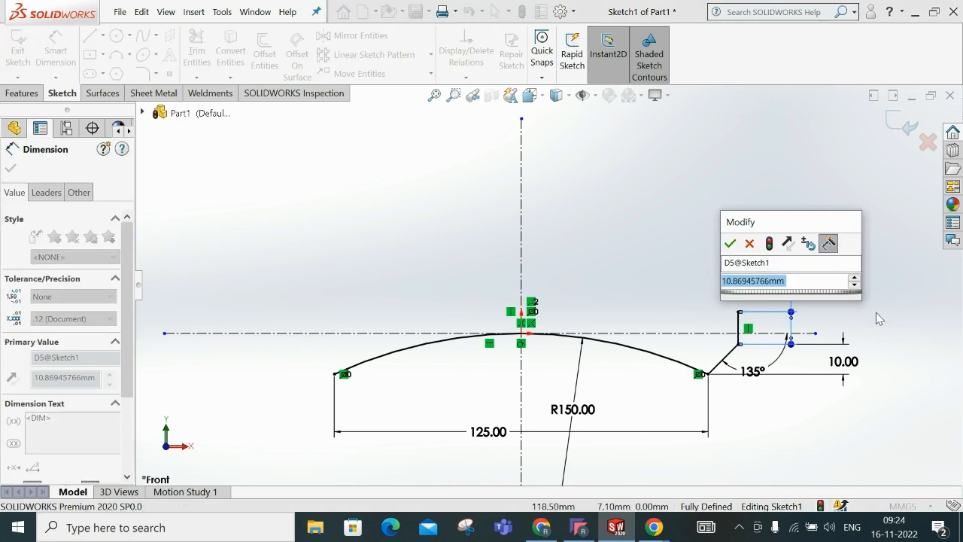
{"action": "type", "text": "6"}
{"action": "key", "text": "Return"}
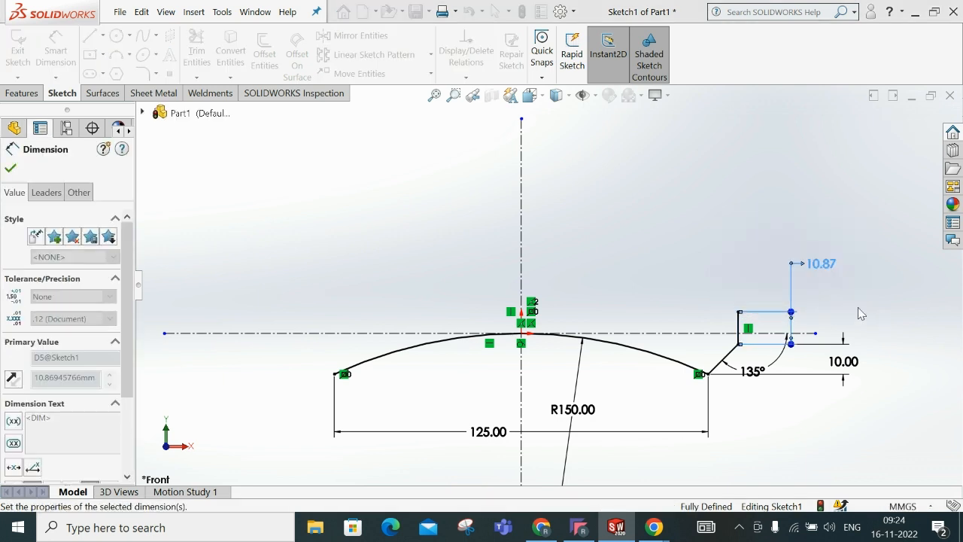
{"action": "key", "text": "Escape"}
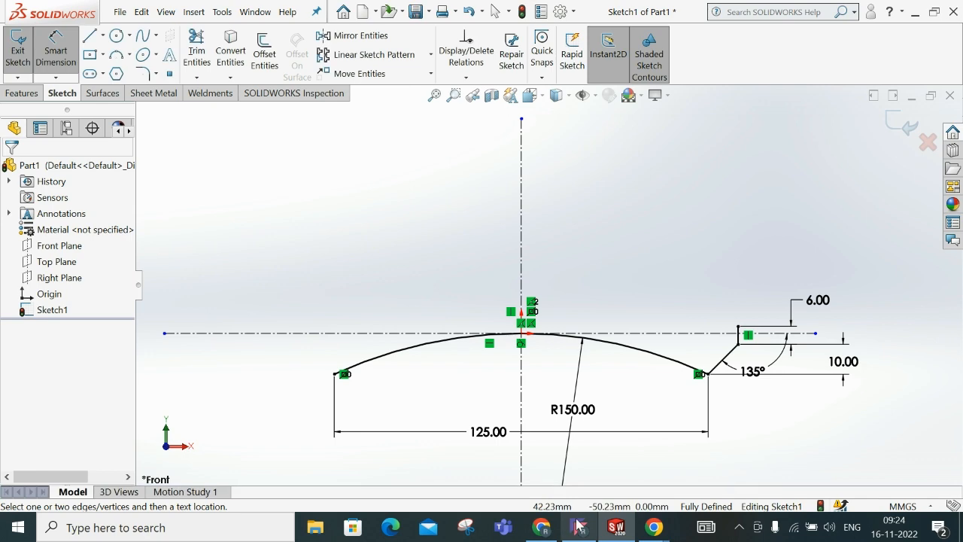
- Check the Valve drawing in Chrome, return to SOLIDWORKS and mirror the slanted and short vertical rim lines about the vertical centerline
{"action": "left_click", "coordinate": [539, 528]}
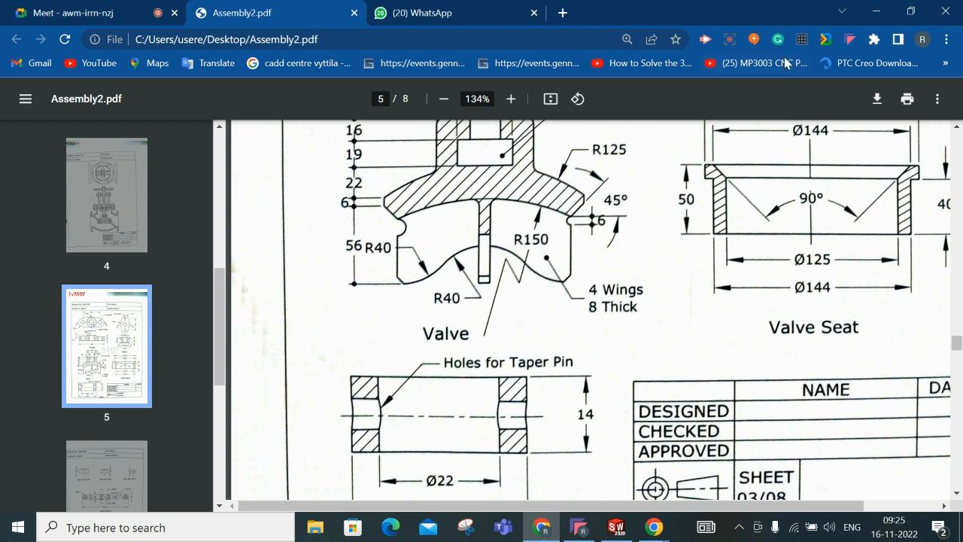
{"action": "left_click", "coordinate": [876, 12]}
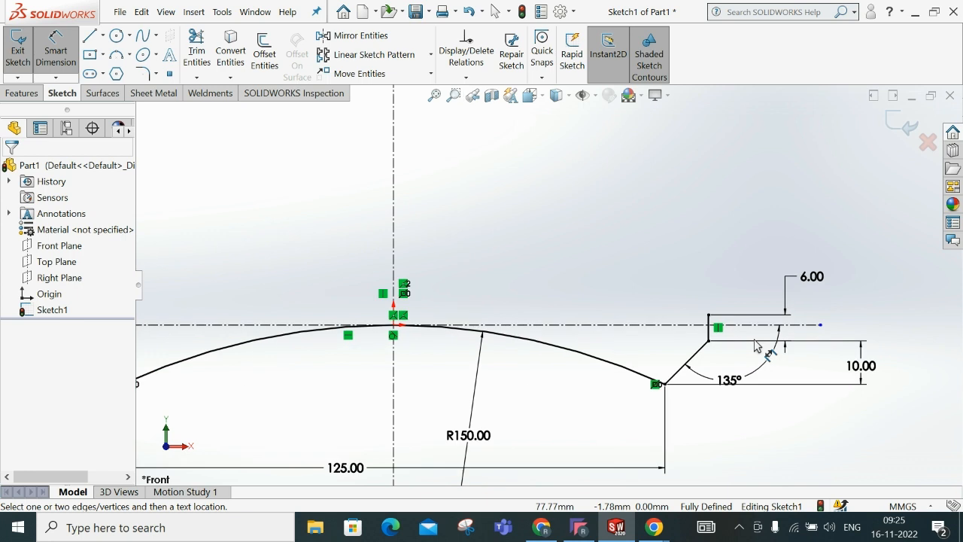
{"action": "key", "text": "Escape"}
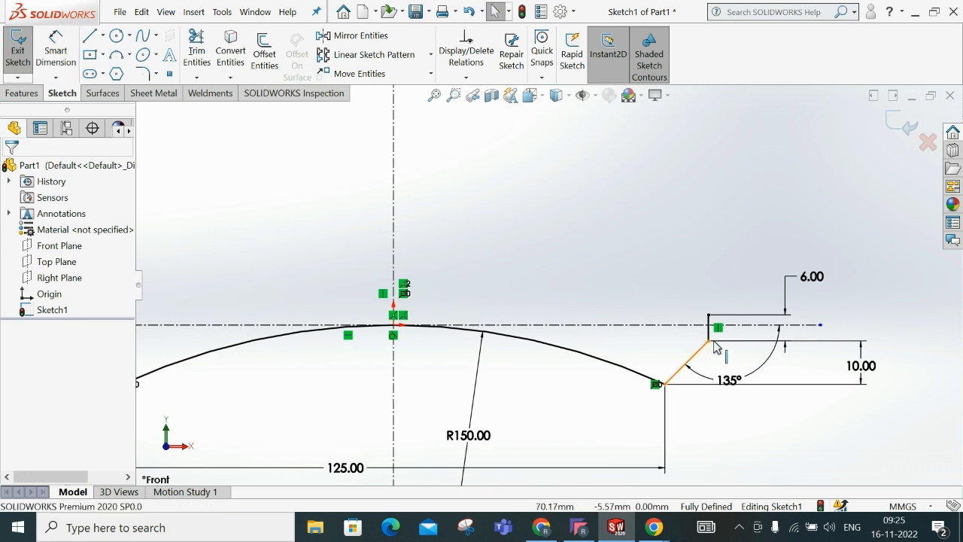
{"action": "left_click", "coordinate": [715, 346]}
{"action": "left_click", "coordinate": [708, 322], "text": "ctrl"}
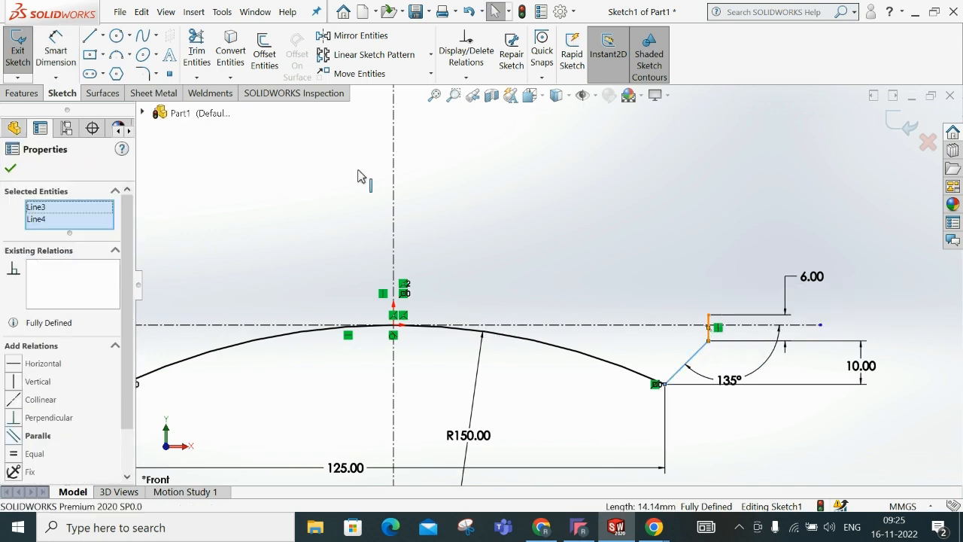
{"action": "left_click", "coordinate": [358, 38]}
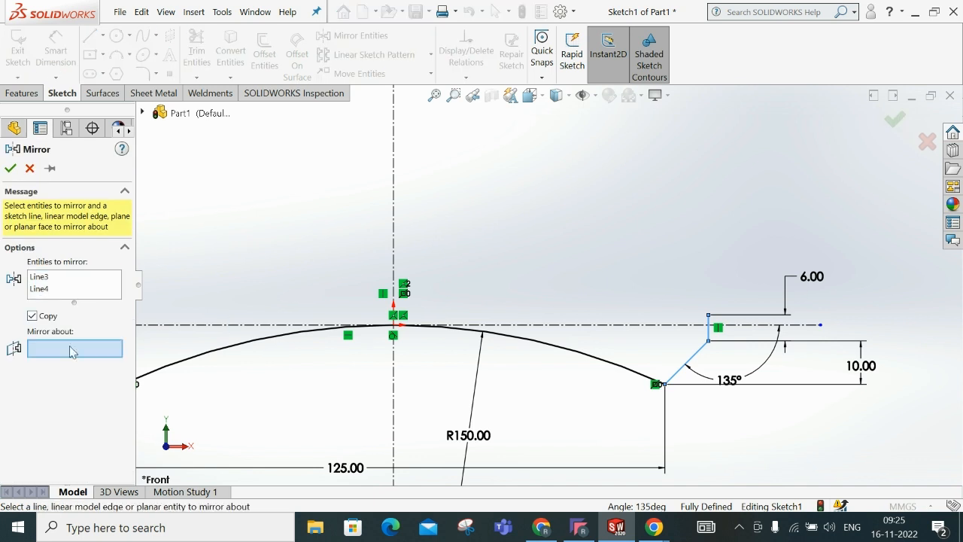
{"action": "left_click", "coordinate": [394, 220]}
{"action": "key", "text": "f"}
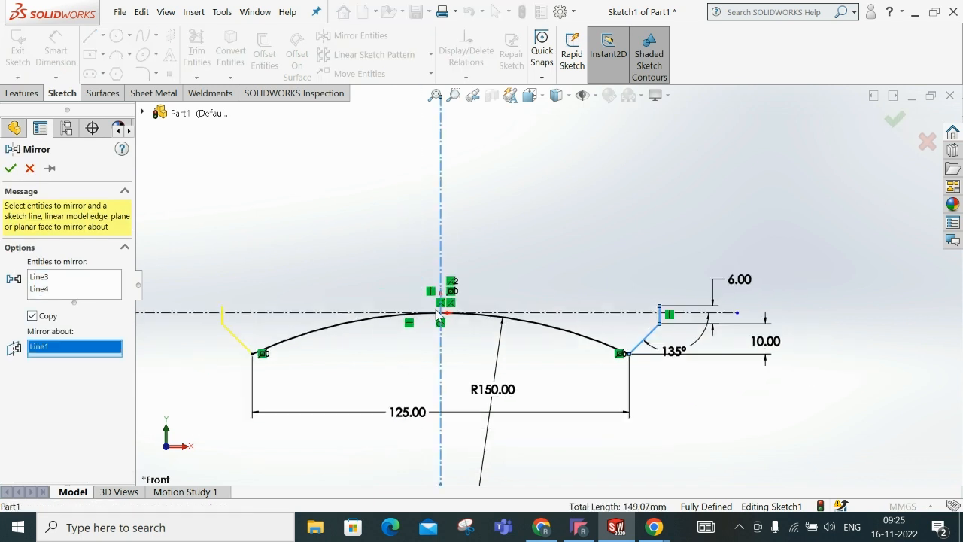
{"action": "left_click", "coordinate": [10, 168]}
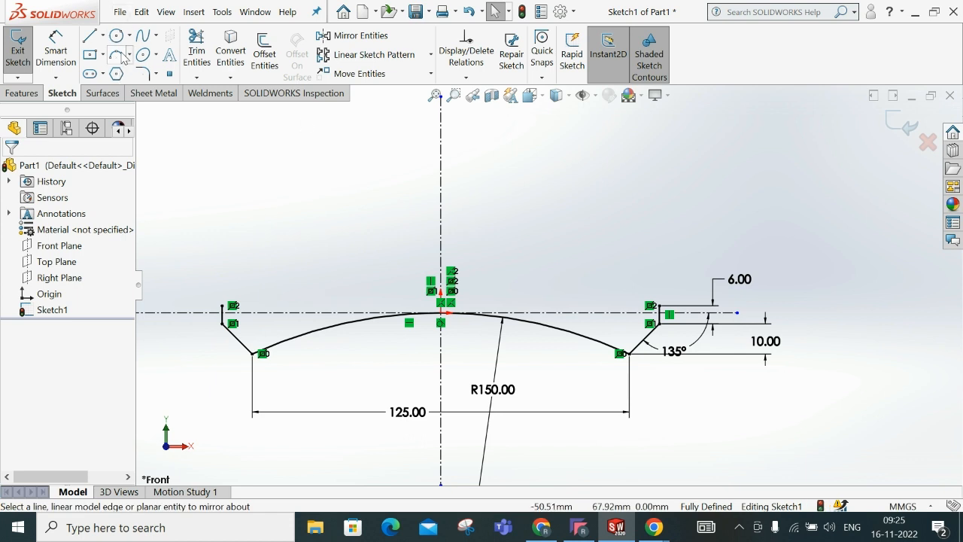
- Sketch a three-point arc of about 138 mm radius, bulging upward between the upper ends of the two short vertical rim lines
{"action": "left_click", "coordinate": [119, 55]}
{"action": "left_click", "coordinate": [223, 310]}
{"action": "left_click", "coordinate": [665, 311]}
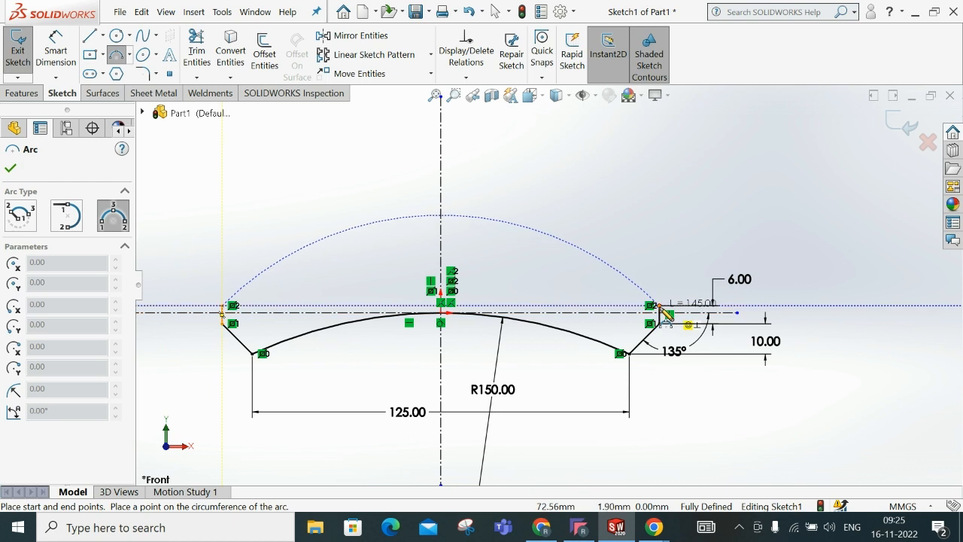
{"action": "left_click", "coordinate": [482, 253]}
{"action": "key", "text": "Escape"}
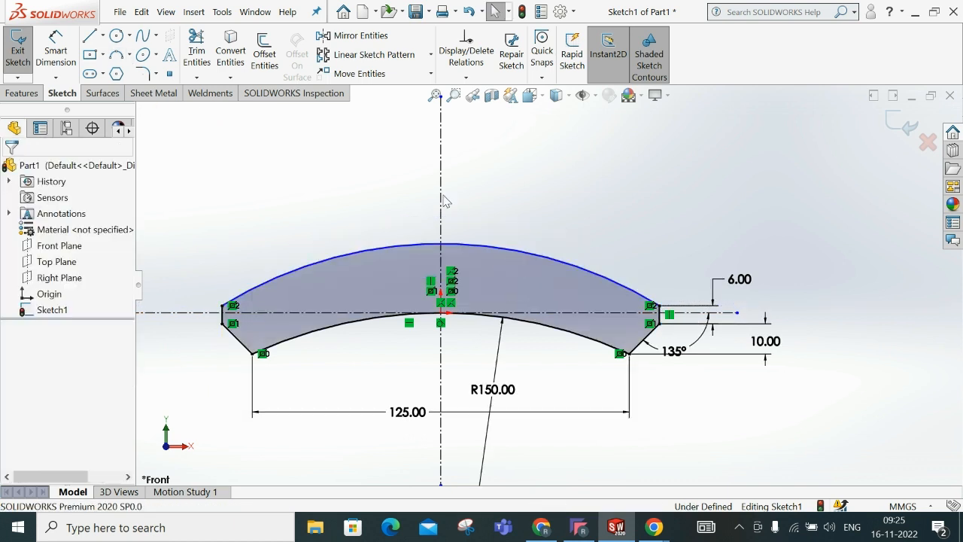
- Dimension the upper arc's radius as 125 mm
{"action": "left_click", "coordinate": [56, 52]}
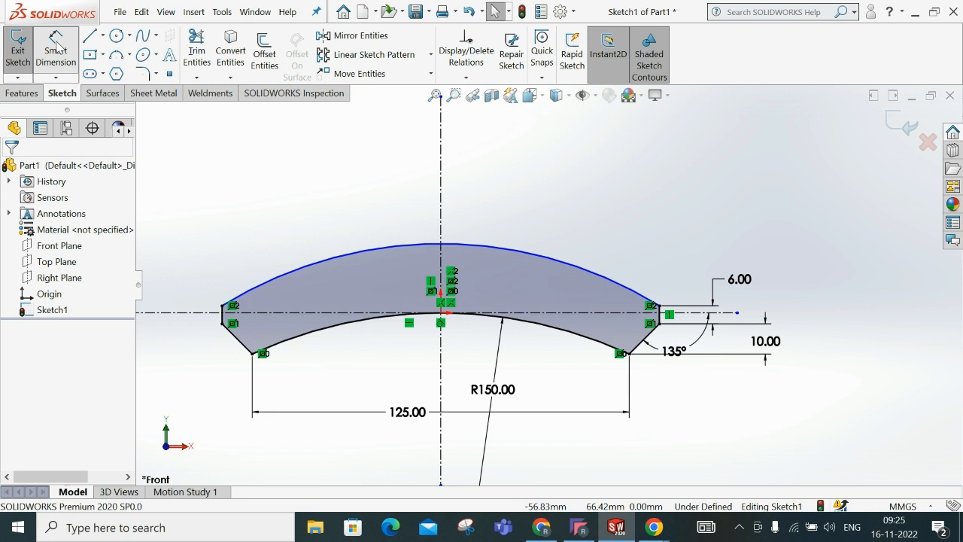
{"action": "left_click", "coordinate": [501, 253]}
{"action": "left_click", "coordinate": [558, 207]}
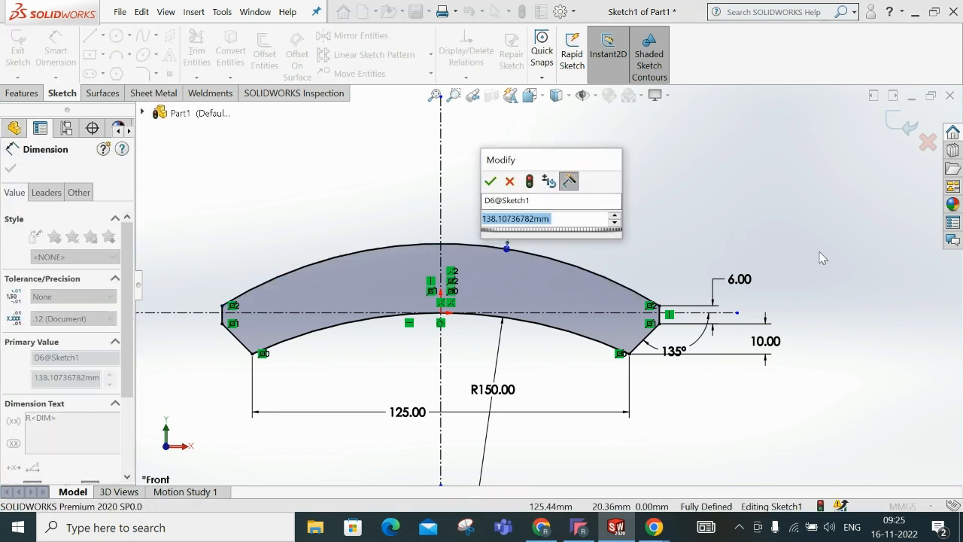
{"action": "type", "text": "125"}
{"action": "key", "text": "Return"}
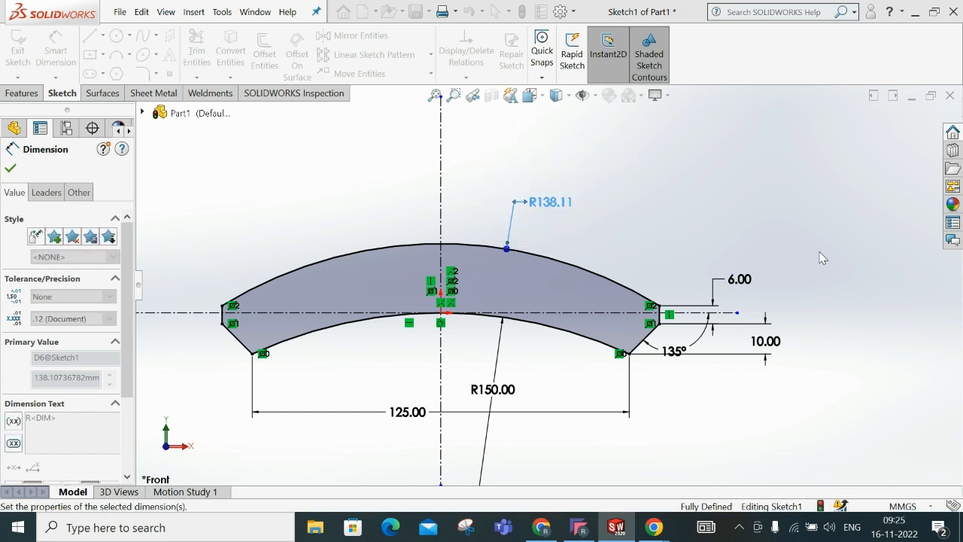
{"action": "left_click", "coordinate": [688, 193]}
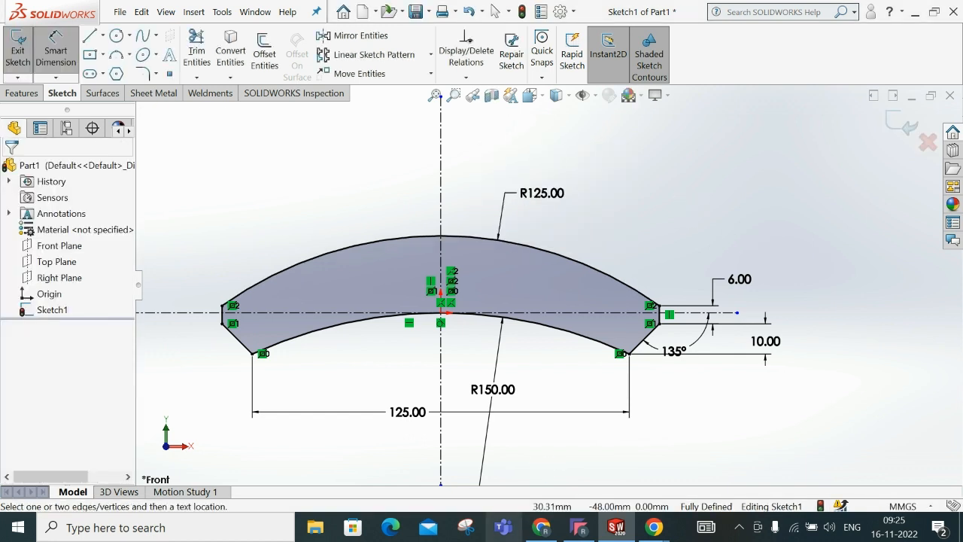
- Check the hub in Chrome, return to SOLIDWORKS and sketch a line about 23 mm rightward from the vertical centerline, continued about 29 mm down to the arc
{"action": "left_click", "coordinate": [539, 528]}
{"action": "scroll", "coordinate": [526, 294], "scroll_direction": "up", "scroll_amount": 3}
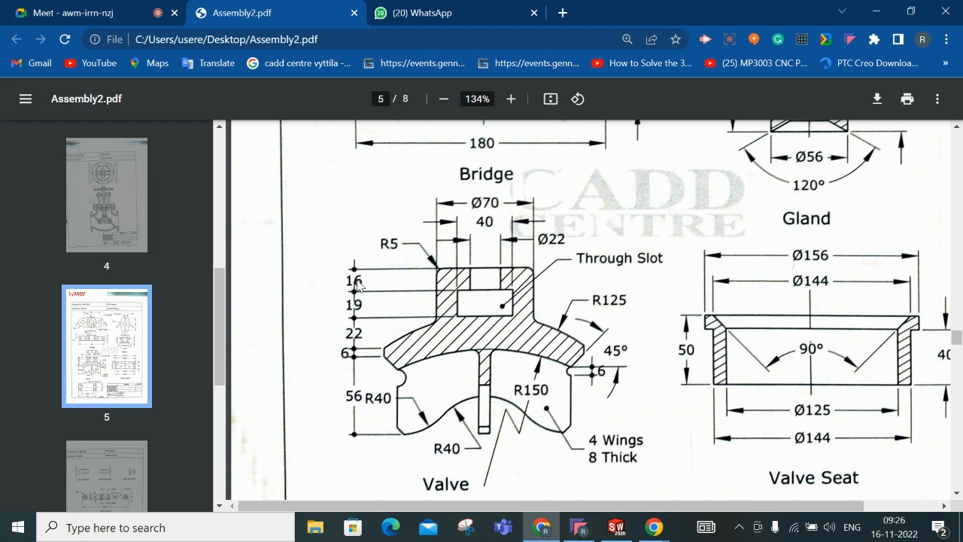
{"action": "left_click", "coordinate": [876, 11]}
{"action": "key", "text": "f"}
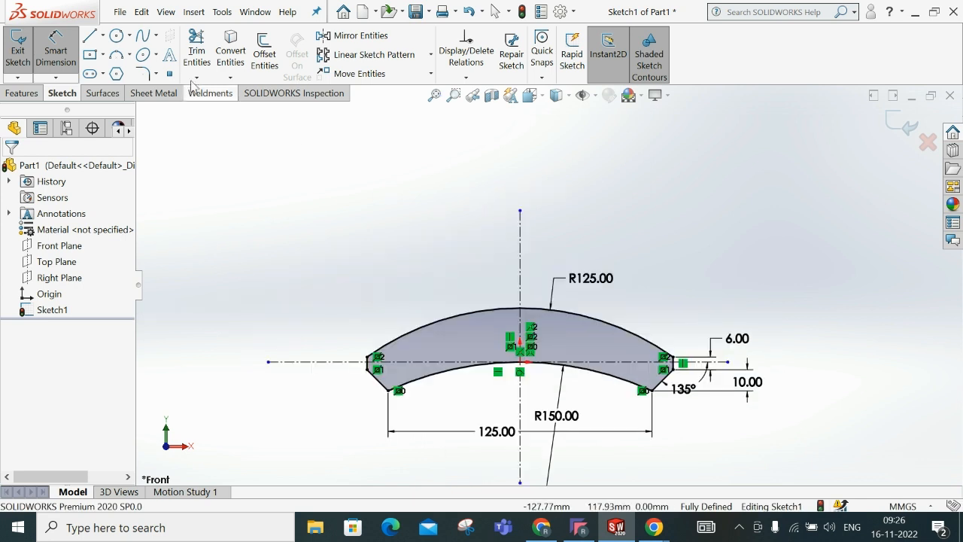
{"action": "key", "text": "l"}
{"action": "scroll", "coordinate": [545, 296], "scroll_direction": "down", "scroll_amount": 4}
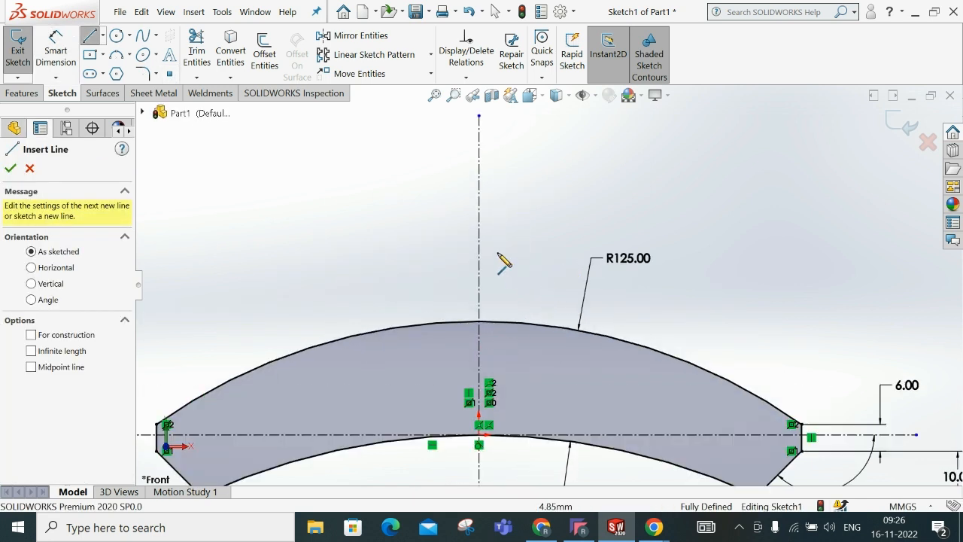
{"action": "left_click", "coordinate": [480, 202]}
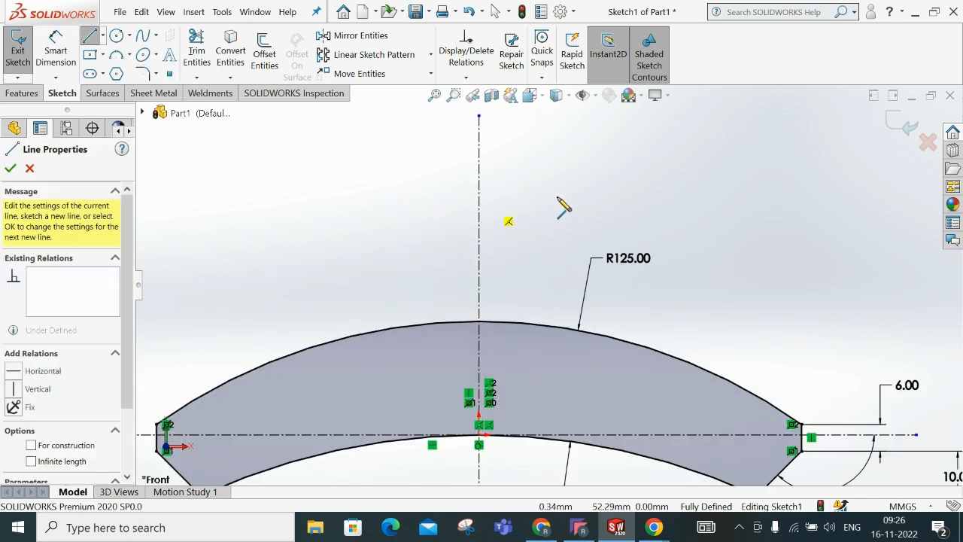
{"action": "left_click", "coordinate": [581, 202]}
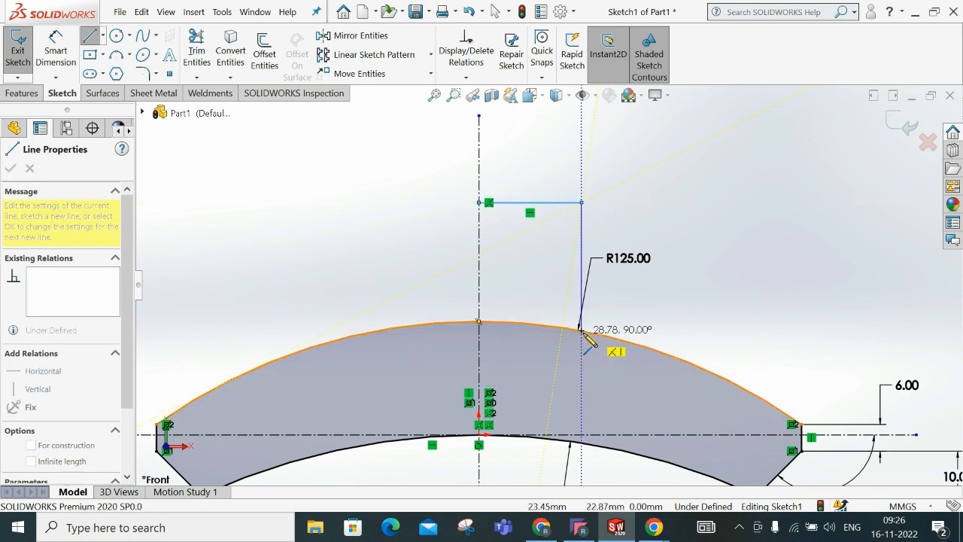
{"action": "left_click", "coordinate": [581, 331]}
{"action": "right_click", "coordinate": [582, 331]}
{"action": "left_click", "coordinate": [689, 319]}
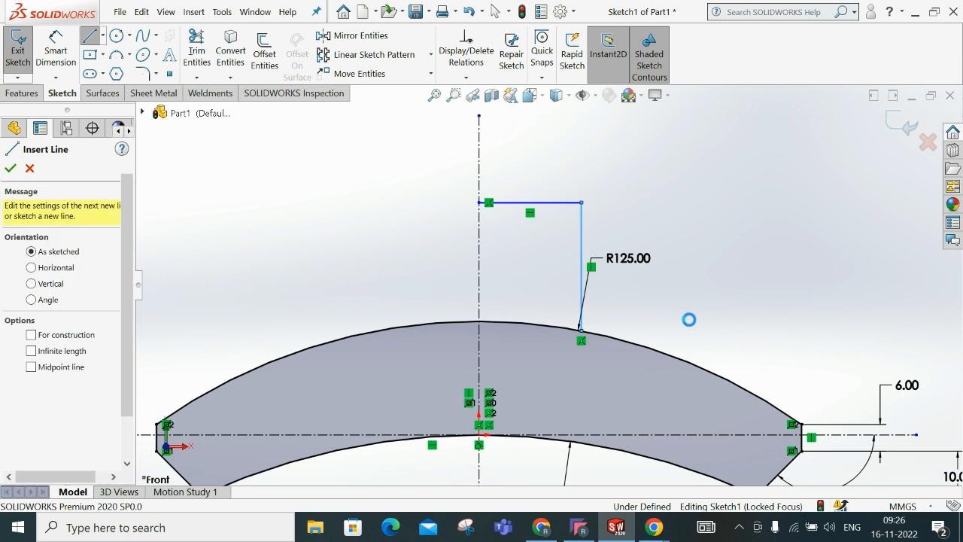
- Dimension the vertical distance from the hub's horizontal top line to the lower end of the right short rim line
{"action": "scroll", "coordinate": [533, 273], "scroll_direction": "up", "scroll_amount": 1}
{"action": "left_click", "coordinate": [63, 47]}
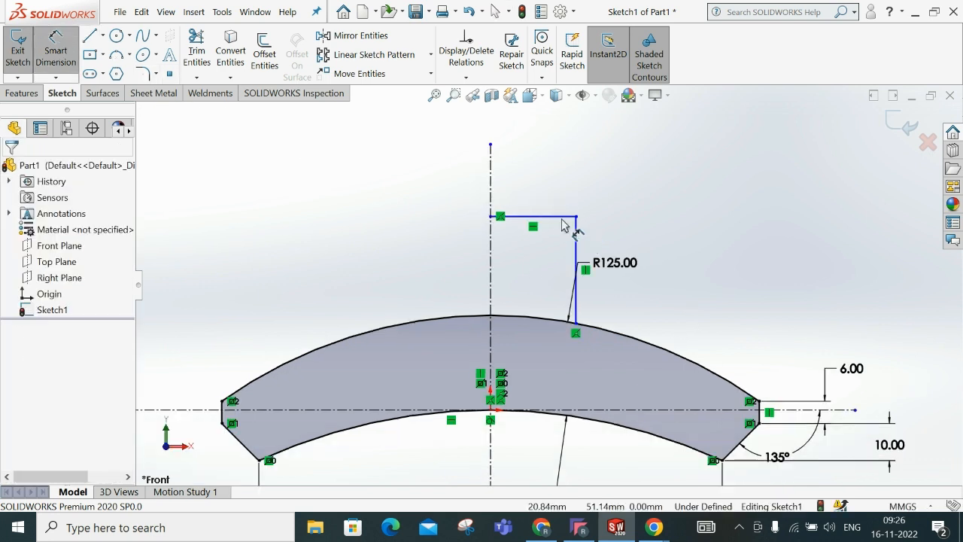
{"action": "left_click", "coordinate": [562, 216]}
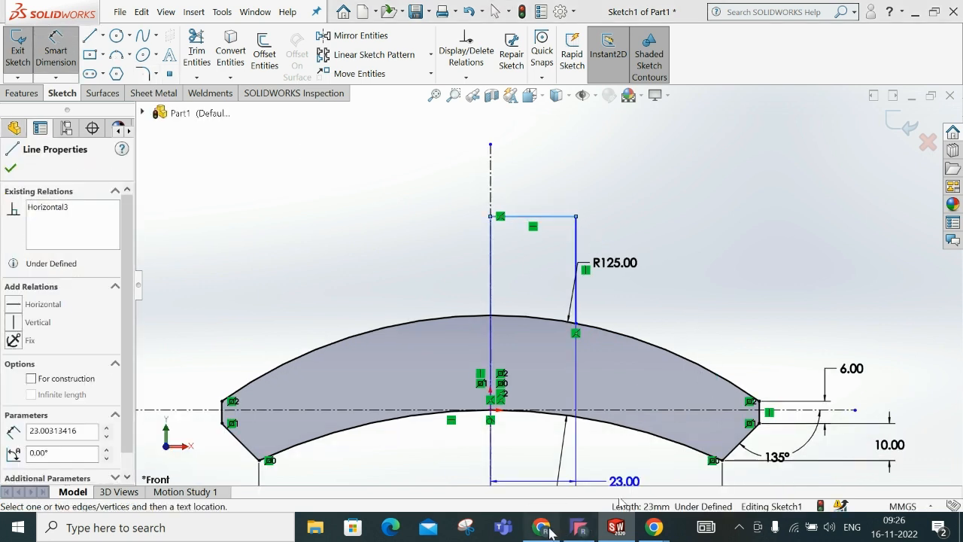
{"action": "left_click", "coordinate": [549, 531]}
{"action": "left_click", "coordinate": [550, 531]}
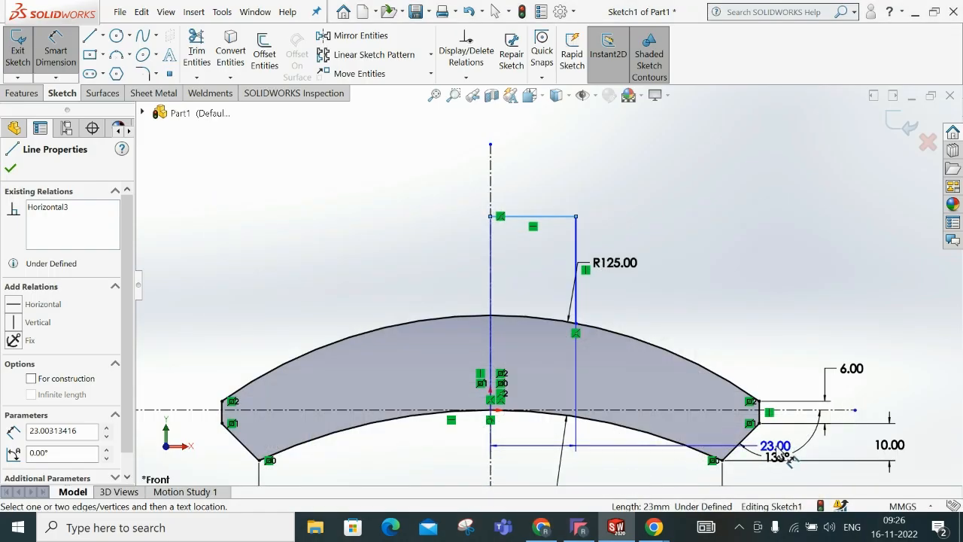
{"action": "left_click", "coordinate": [758, 425]}
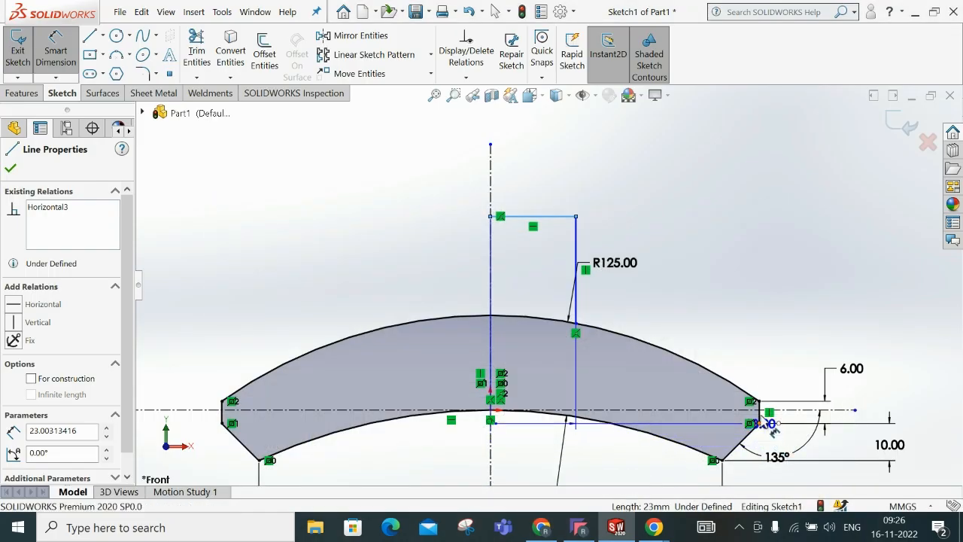
{"action": "left_click", "coordinate": [831, 294]}
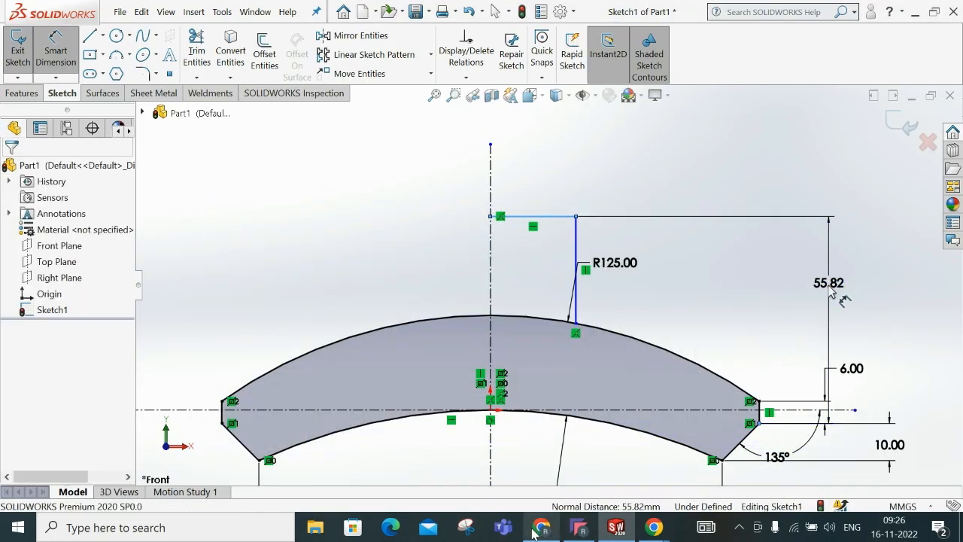
- Check the stacked heights on the Valve drawing in Chrome, return to SOLIDWORKS and set the hub's height dimension to 16+19+22+6 mm
{"action": "mouse_move", "coordinate": [576, 516]}
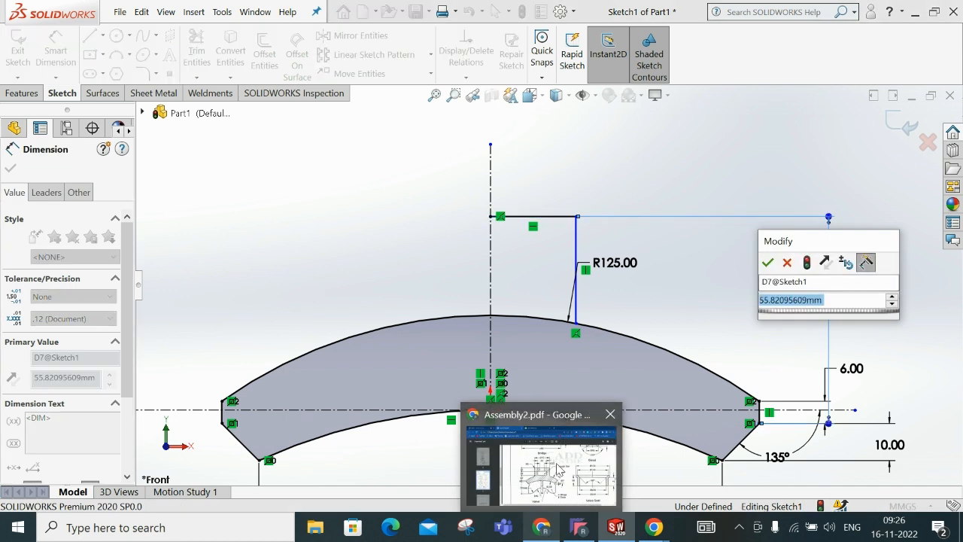
{"action": "left_click", "coordinate": [557, 468]}
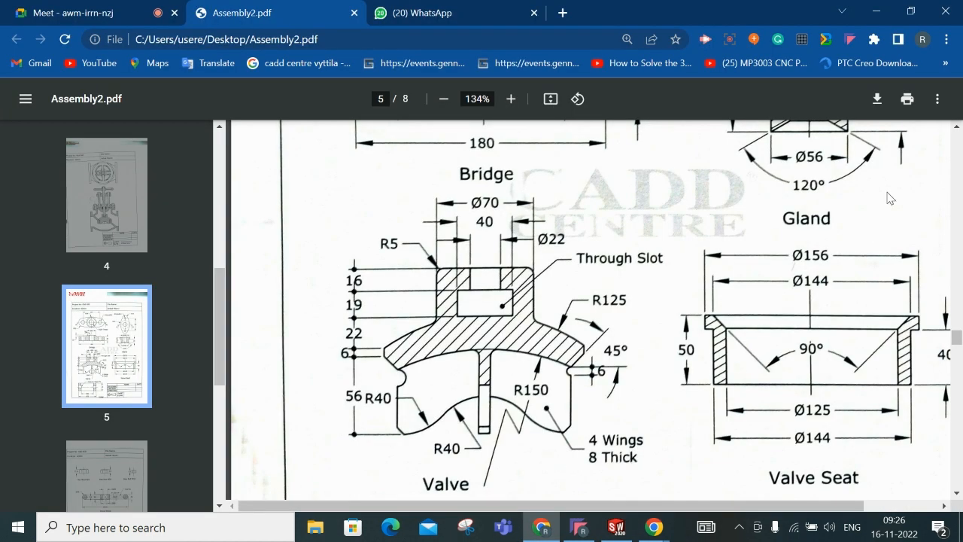
{"action": "left_click", "coordinate": [876, 13]}
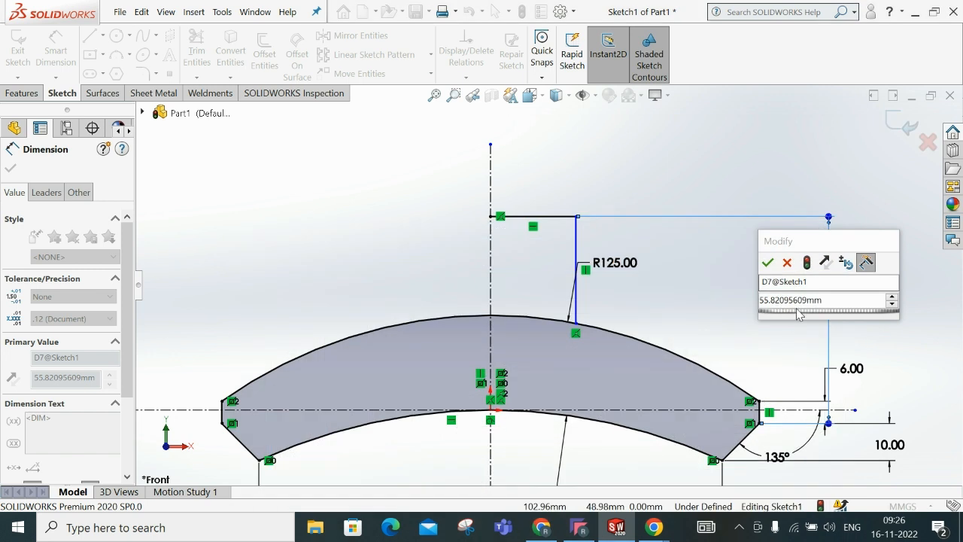
{"action": "type", "text": "1"}
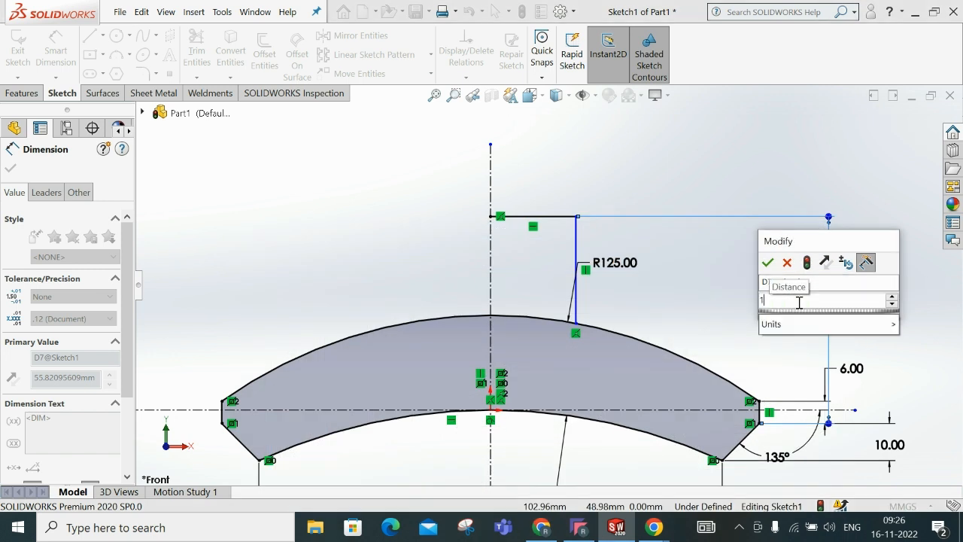
{"action": "type", "text": "6="}
{"action": "key", "text": "BackSpace"}
{"action": "type", "text": "+"}
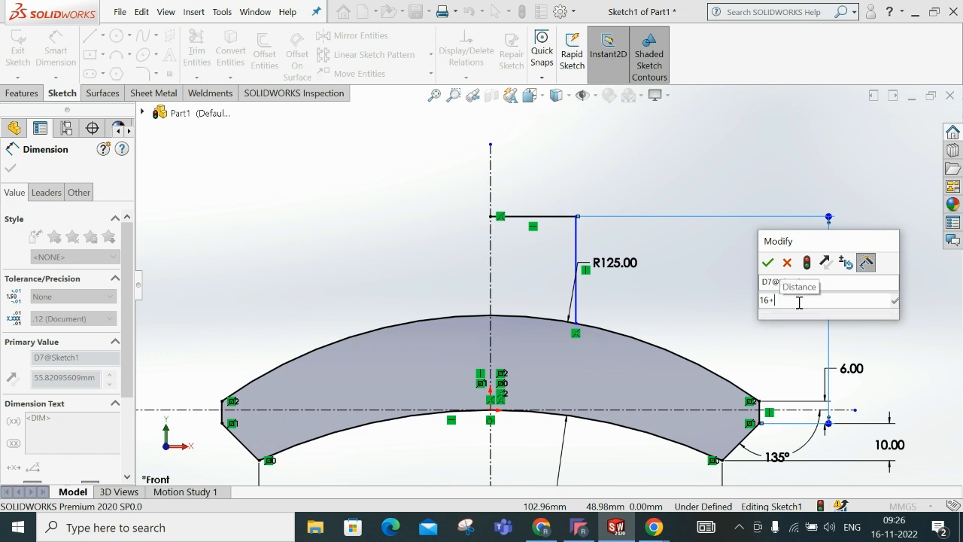
{"action": "type", "text": "19+"}
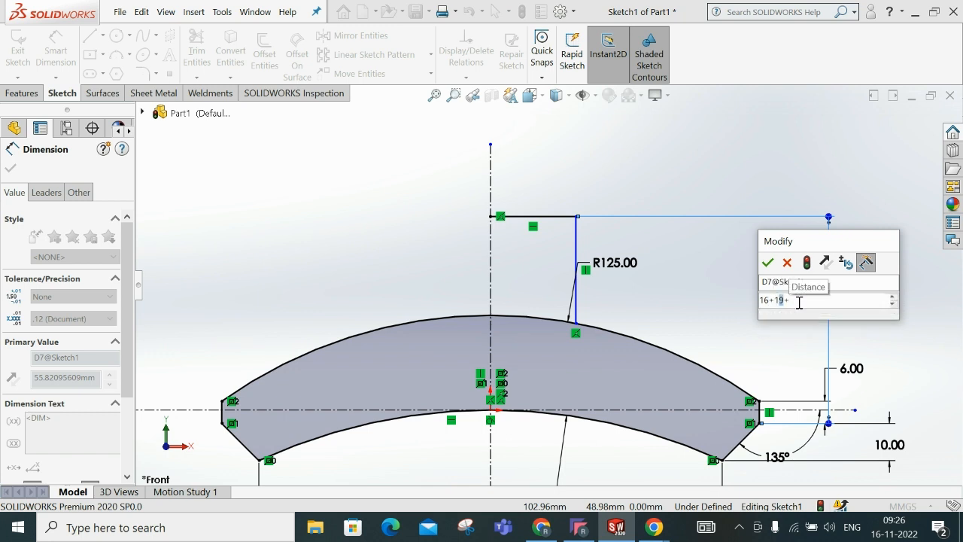
{"action": "type", "text": "2"}
{"action": "type", "text": "+6"}
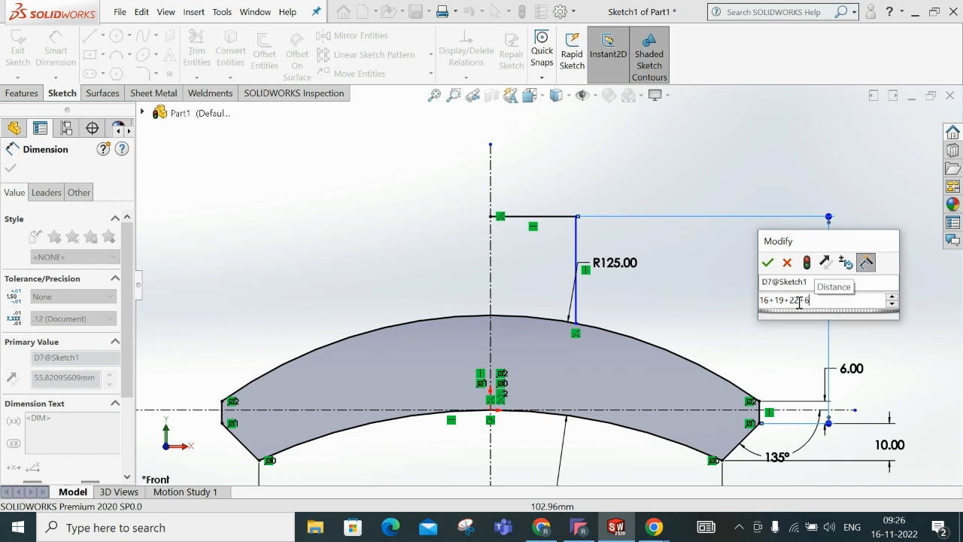
{"action": "key", "text": "Return"}
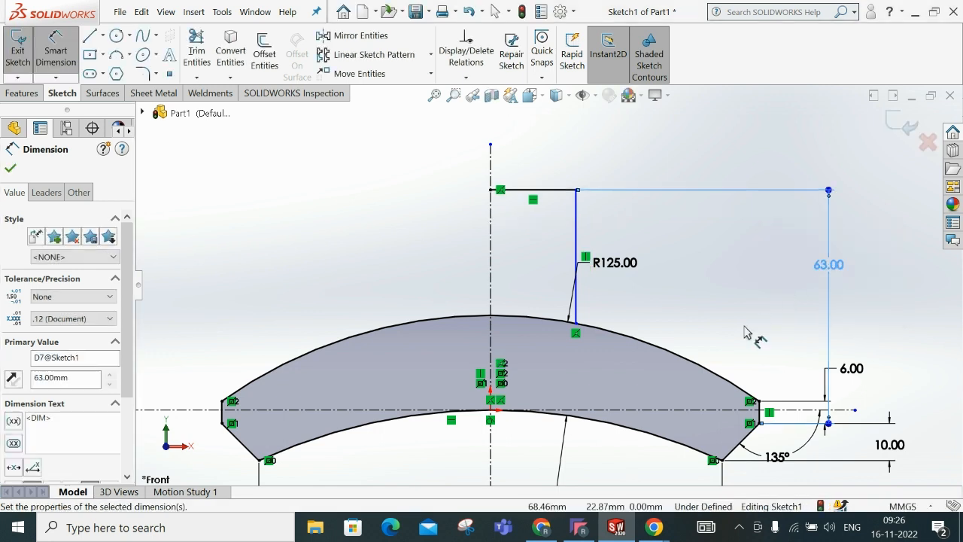
{"action": "left_click", "coordinate": [726, 279]}
- Check the Valve drawing in Chrome, return to SOLIDWORKS and place a doubled-distance diameter dimension between the hub's vertical line and the vertical centerline
{"action": "left_click", "coordinate": [553, 534]}
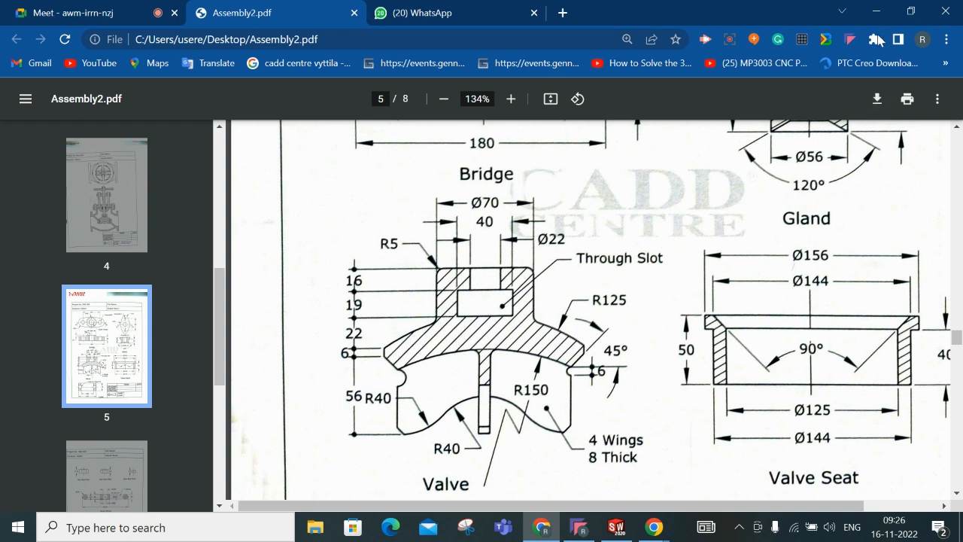
{"action": "left_click", "coordinate": [876, 12]}
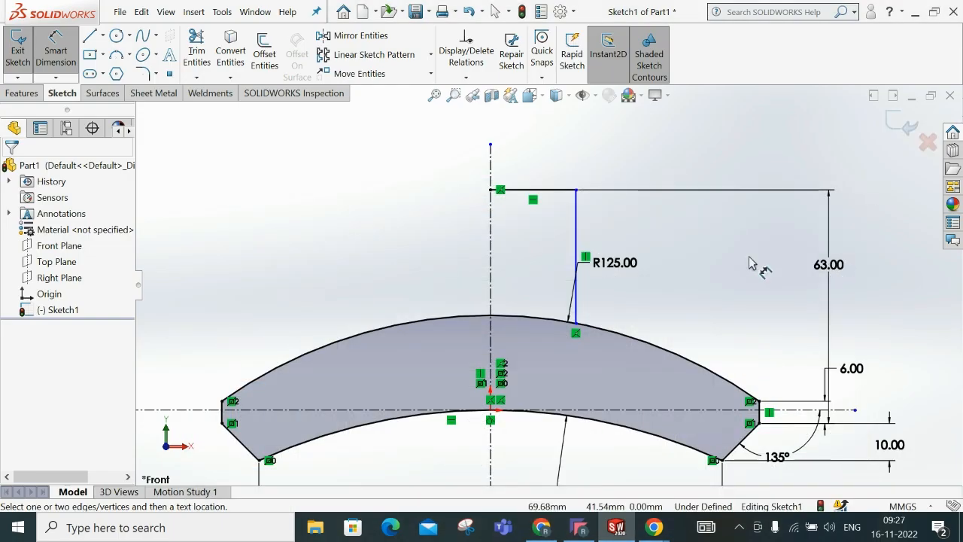
{"action": "left_click", "coordinate": [575, 225]}
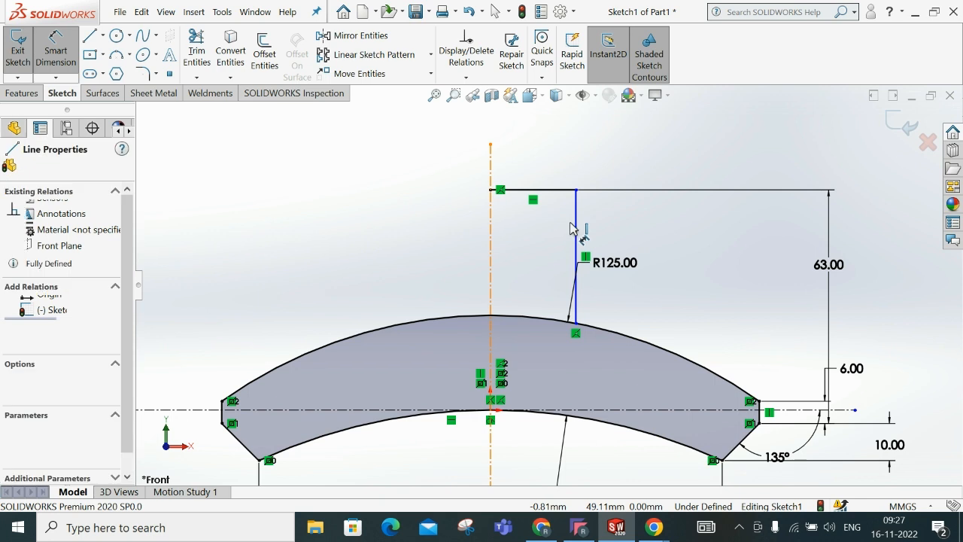
{"action": "left_click", "coordinate": [576, 230]}
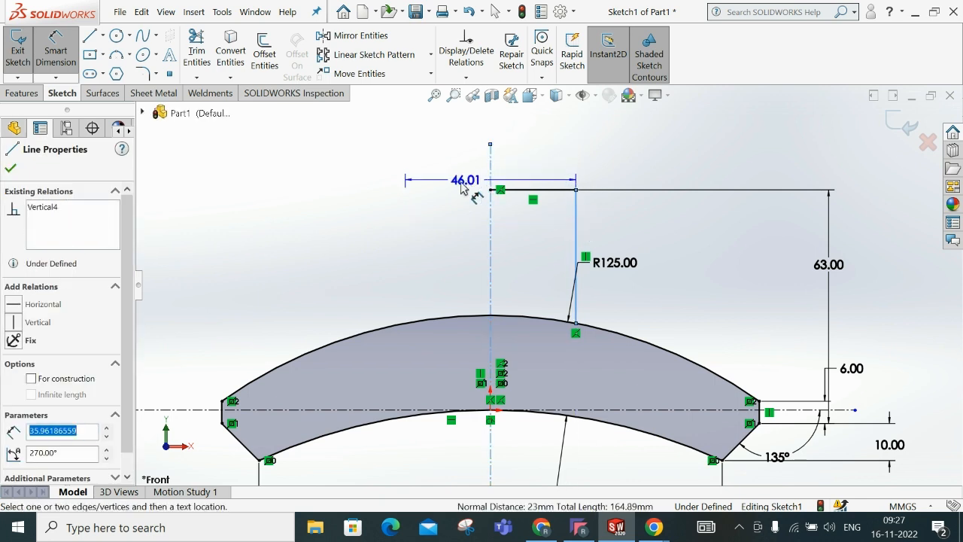
{"action": "left_click", "coordinate": [462, 189]}
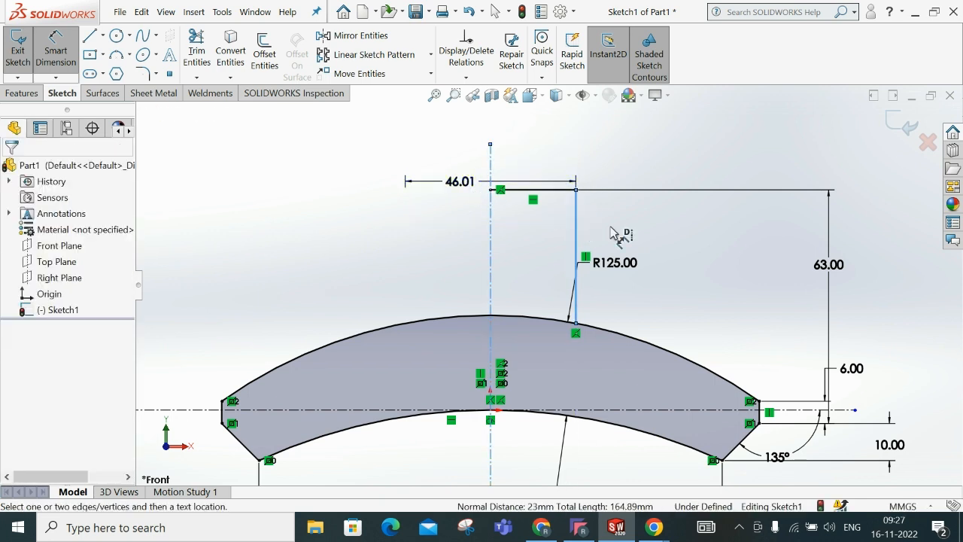
- Recheck the hub diameter in Chrome, return to SOLIDWORKS and set the hub's diameter dimension to 70 mm
{"action": "left_click", "coordinate": [543, 528]}
{"action": "left_click", "coordinate": [546, 531]}
{"action": "double_click", "coordinate": [458, 183]}
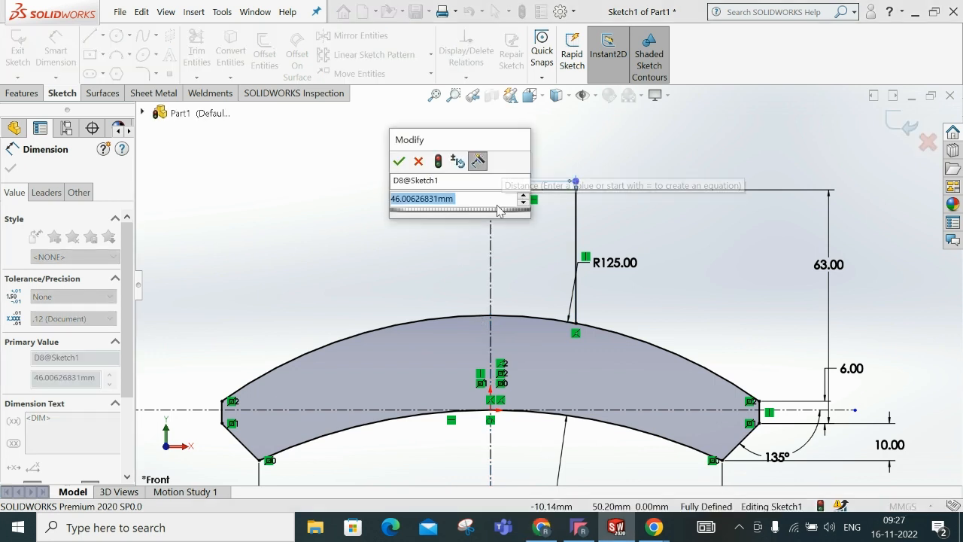
{"action": "type", "text": "70"}
{"action": "key", "text": "Return"}
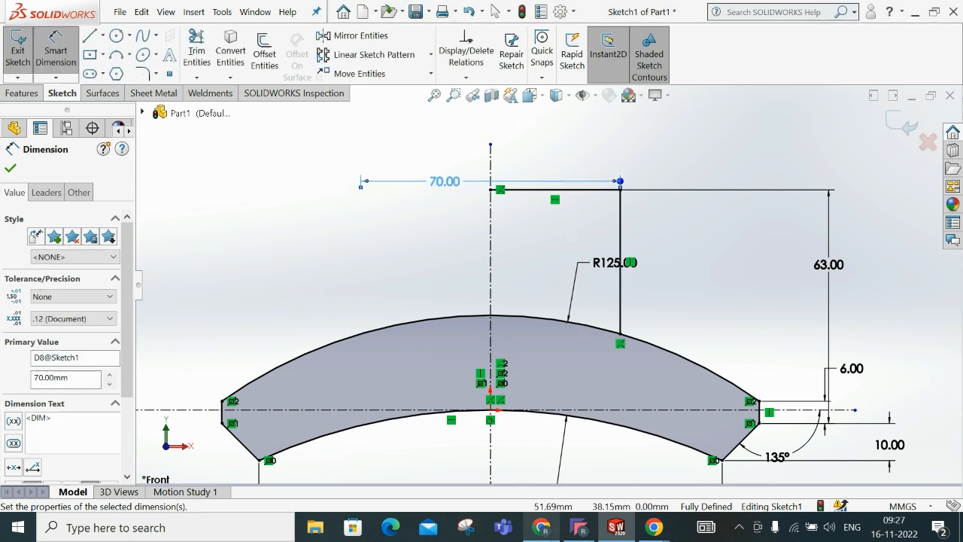
- Check the Valve drawing in Chrome, return to SOLIDWORKS and sketch a vertical line along the centerline from the hub's top line to the origin
{"action": "left_click", "coordinate": [539, 529]}
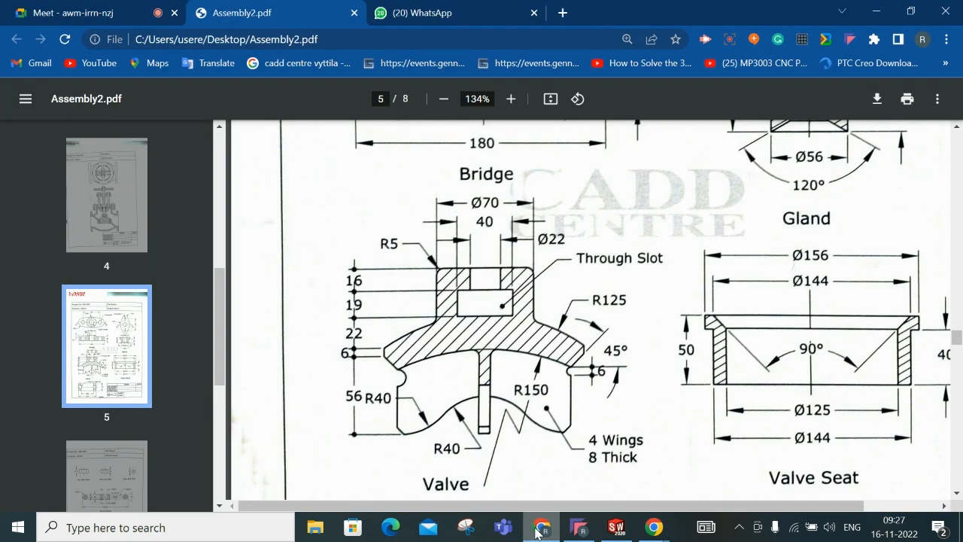
{"action": "left_click", "coordinate": [539, 529]}
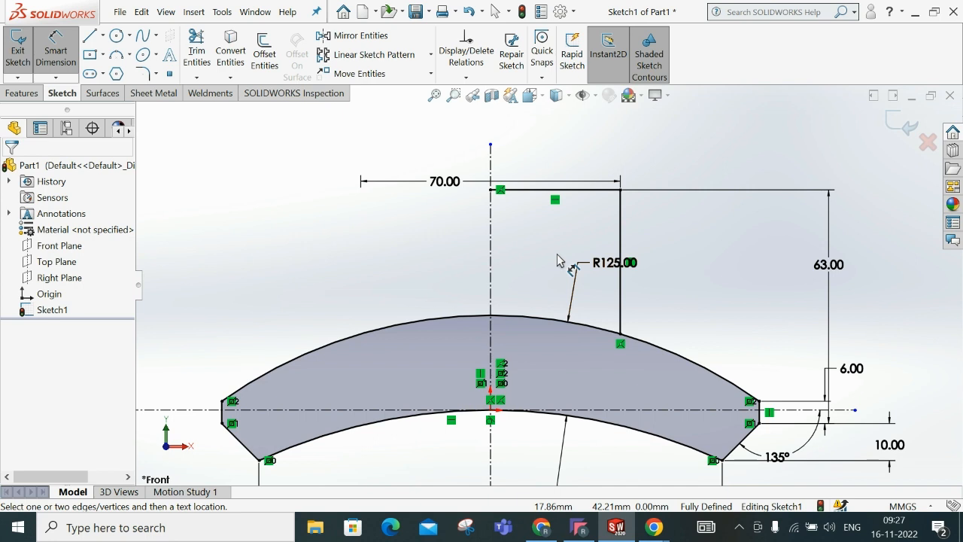
{"action": "left_click", "coordinate": [496, 190]}
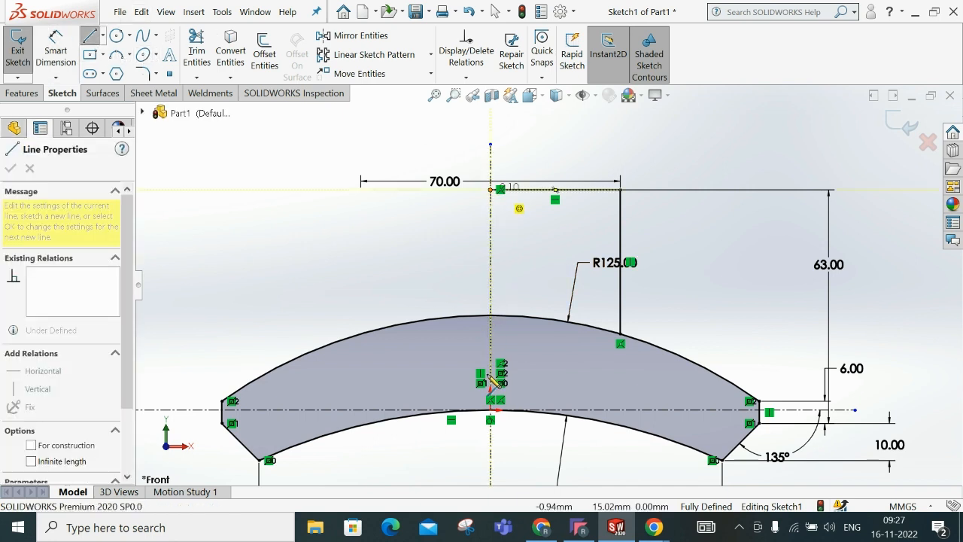
{"action": "left_click", "coordinate": [491, 410]}
{"action": "right_click", "coordinate": [496, 357]}
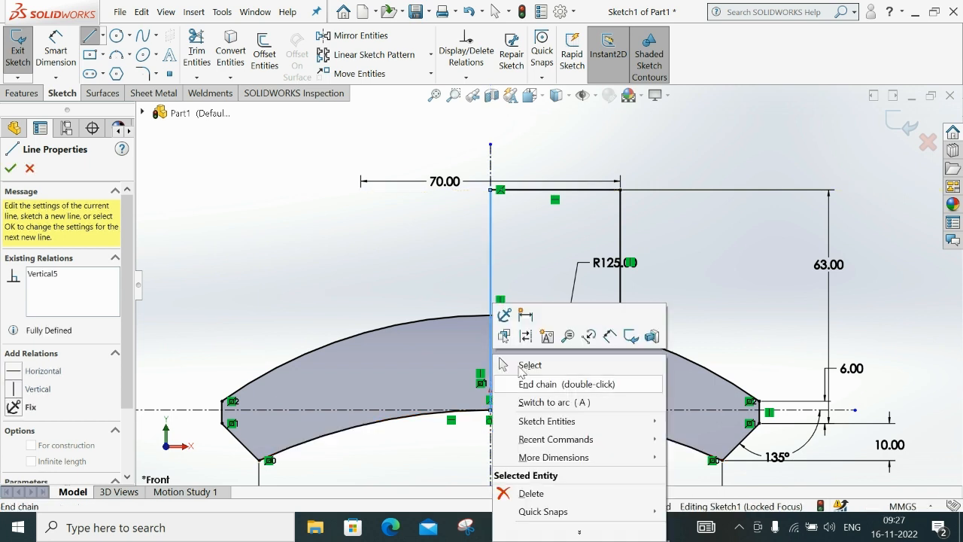
{"action": "left_click", "coordinate": [526, 365]}
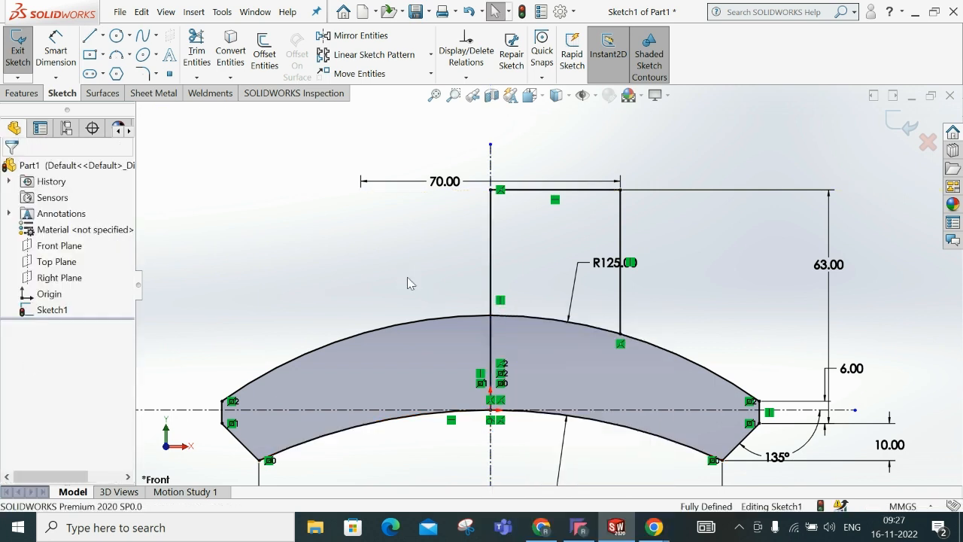
- Try trimming away the left half of the upper R125 arc, and undo the trim
{"action": "left_click", "coordinate": [196, 52]}
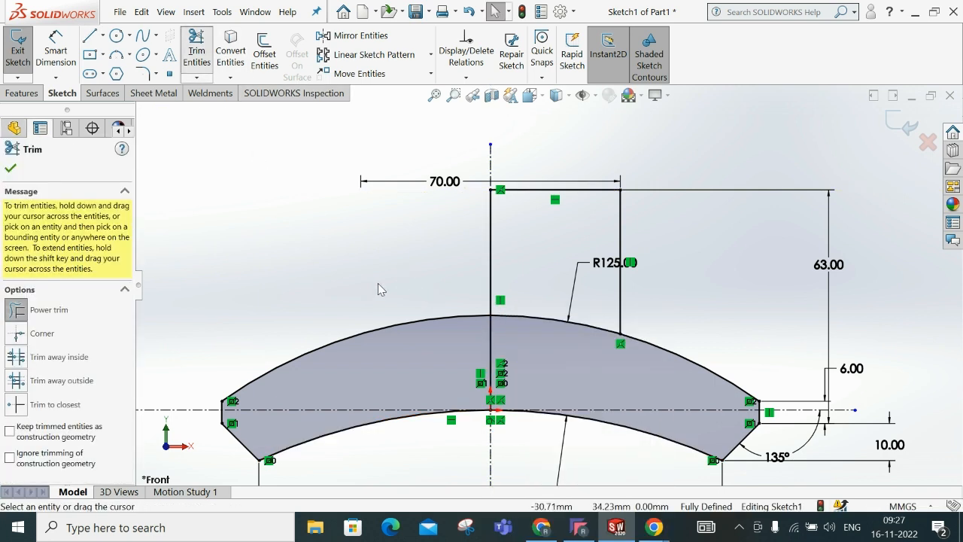
{"action": "scroll", "coordinate": [383, 303], "scroll_direction": "up", "scroll_amount": 2}
{"action": "scroll", "coordinate": [382, 303], "scroll_direction": "up", "scroll_amount": 1}
{"action": "left_click_drag", "start_coordinate": [462, 301], "coordinate": [456, 329]}
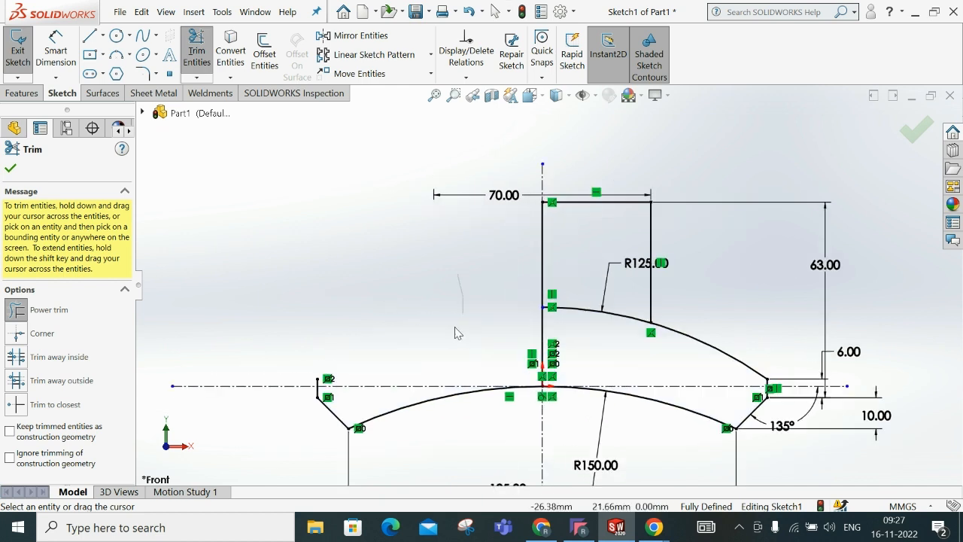
{"action": "scroll", "coordinate": [322, 400], "scroll_direction": "down", "scroll_amount": 3}
{"action": "scroll", "coordinate": [750, 297], "scroll_direction": "up", "scroll_amount": 2}
{"action": "scroll", "coordinate": [745, 301], "scroll_direction": "down", "scroll_amount": 1}
{"action": "scroll", "coordinate": [745, 307], "scroll_direction": "up", "scroll_amount": 3}
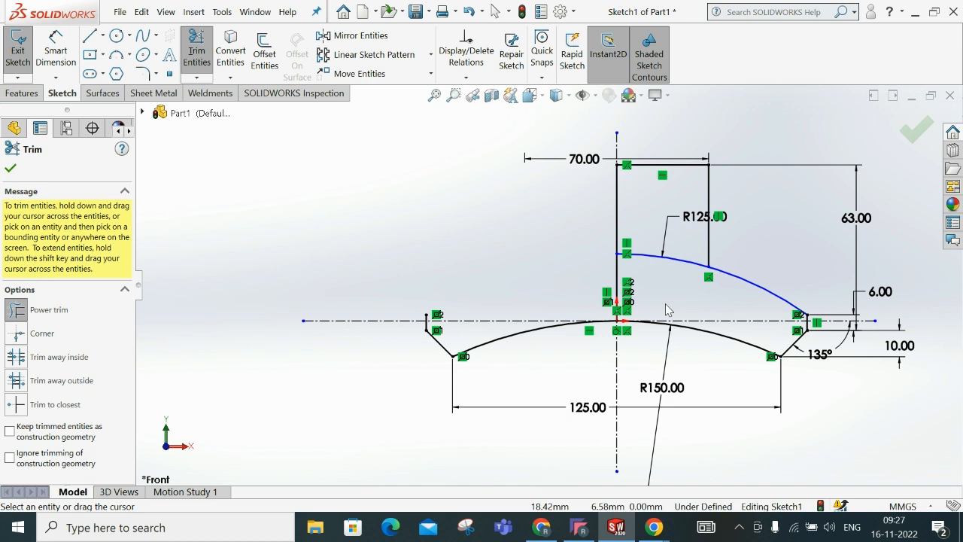
{"action": "key", "text": "Escape"}
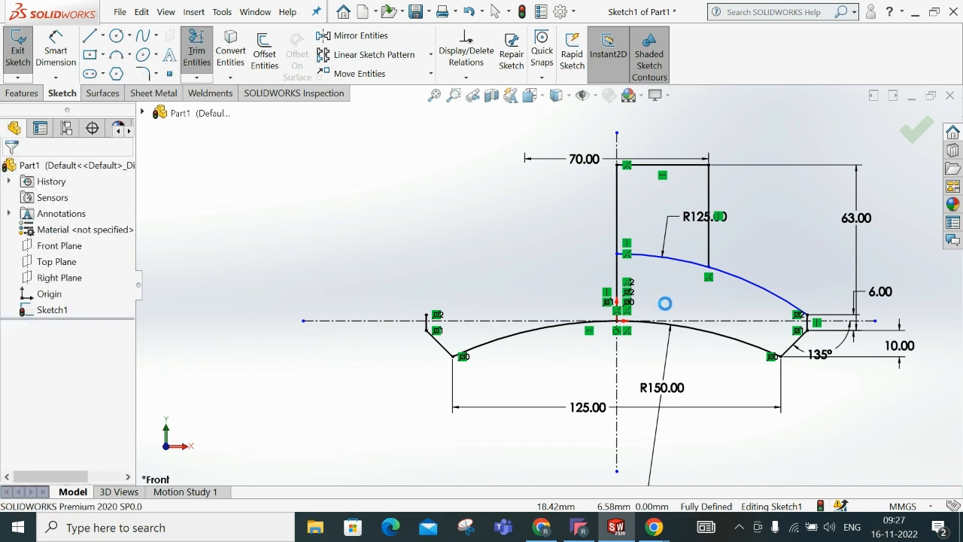
{"action": "key", "text": "ctrl+z"}
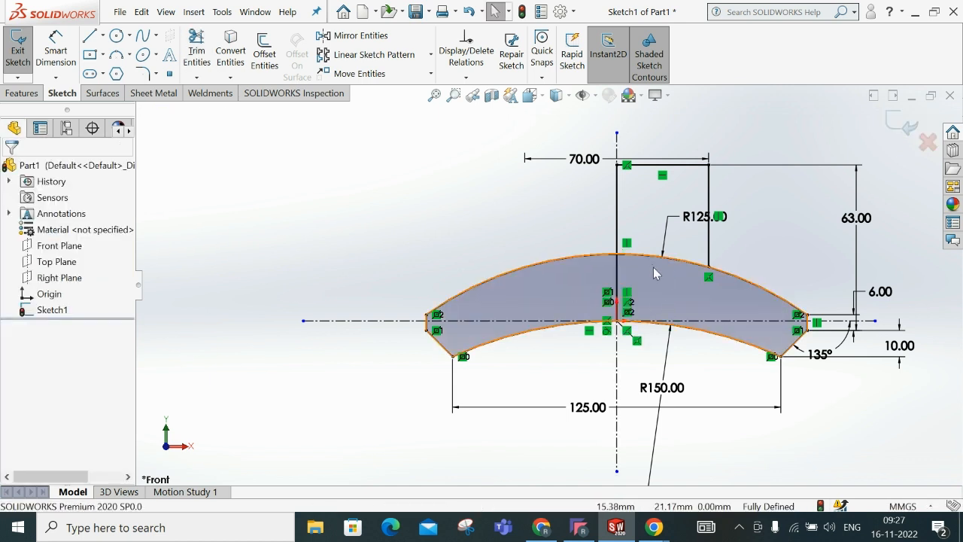
- Trim the R125 arc segment inside the hub, between the new vertical line and the hub's right side line
{"action": "scroll", "coordinate": [658, 263], "scroll_direction": "down", "scroll_amount": 2}
{"action": "left_click", "coordinate": [606, 283]}
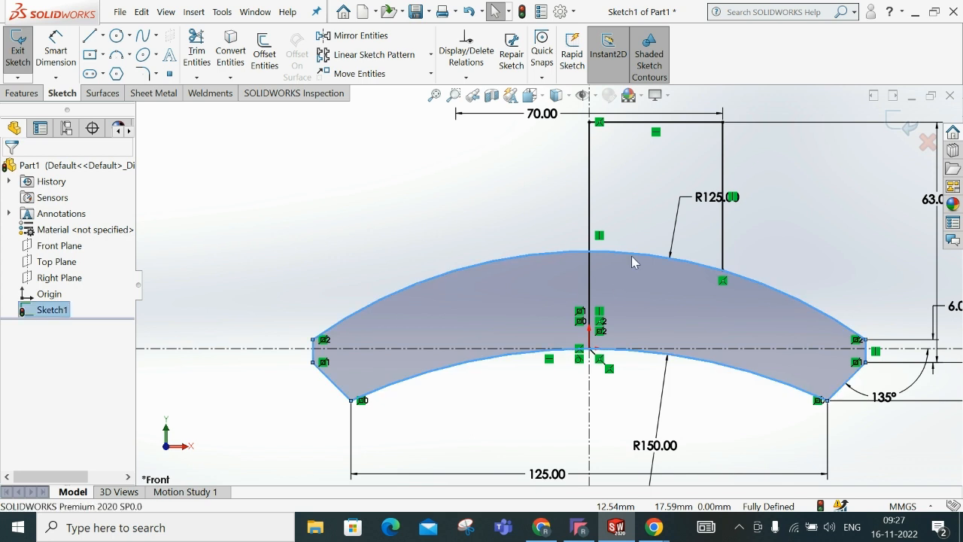
{"action": "left_click", "coordinate": [191, 45]}
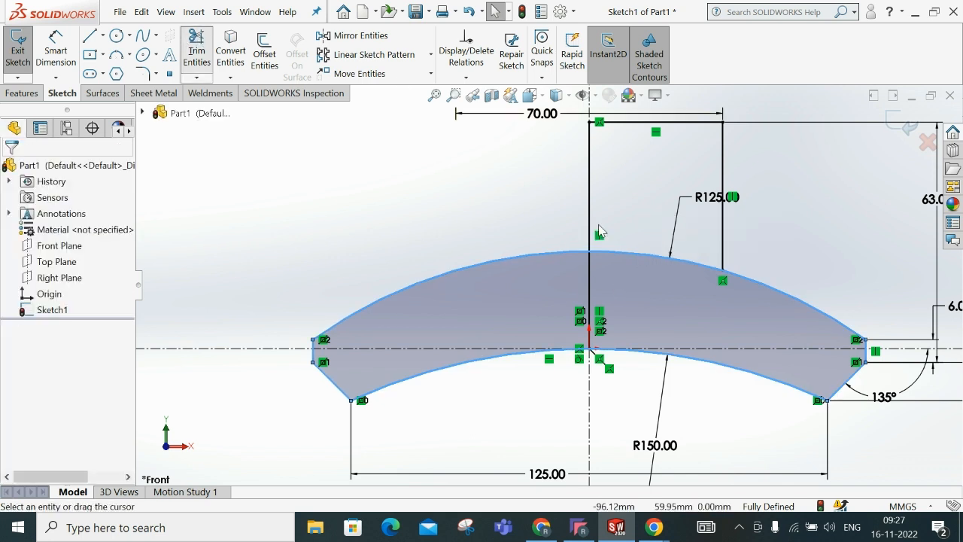
{"action": "left_click_drag", "start_coordinate": [640, 214], "coordinate": [640, 267]}
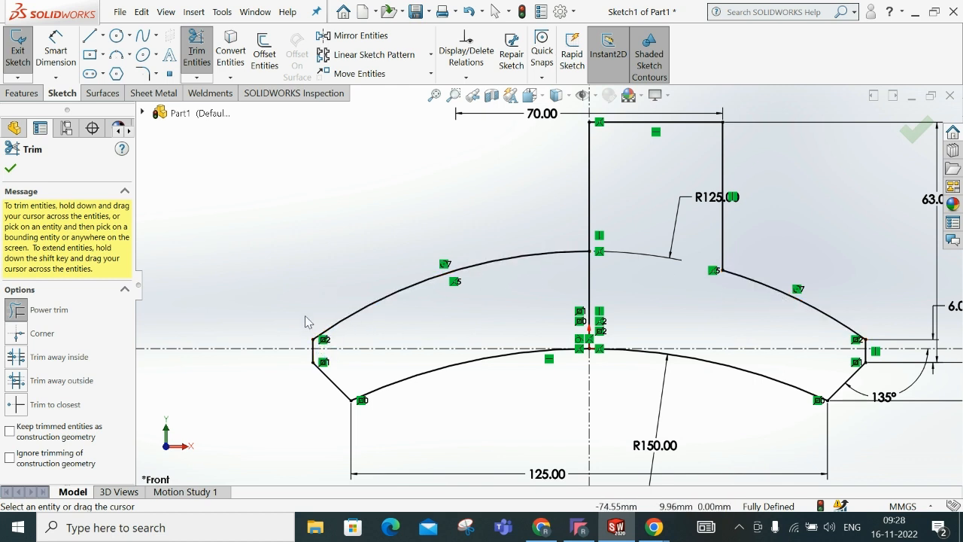
{"action": "left_click", "coordinate": [14, 171]}
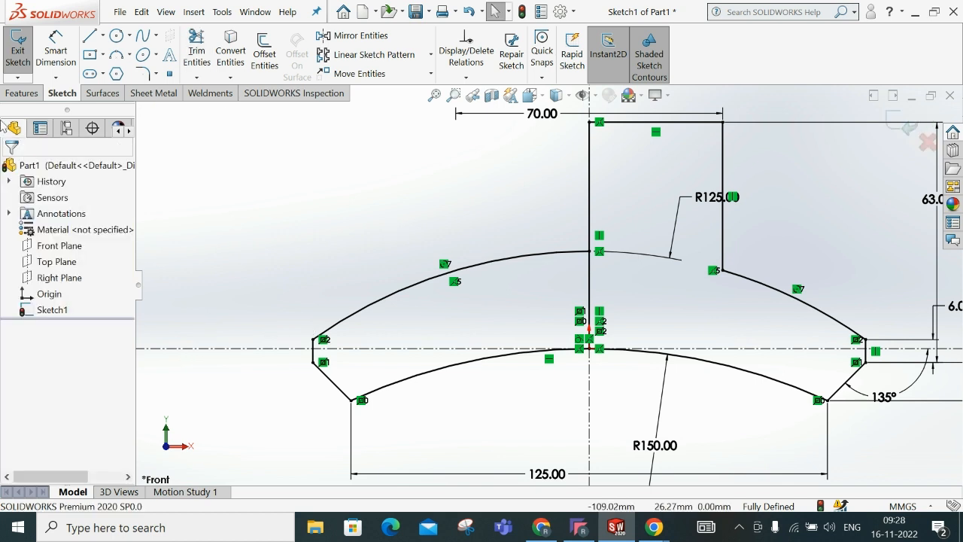
- Revolve the closed right-hand region of the profile 360° about the vertical centerline as a solid, with Thin Feature turned off
{"action": "left_click", "coordinate": [22, 93]}
{"action": "scroll", "coordinate": [493, 288], "scroll_direction": "up", "scroll_amount": 2}
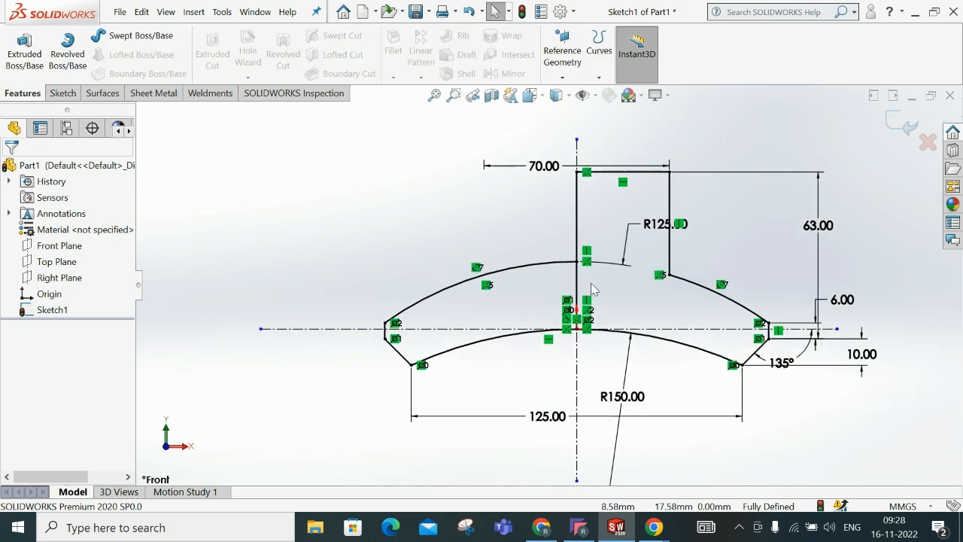
{"action": "middle_click_drag", "start_coordinate": [493, 287], "coordinate": [568, 302]}
{"action": "scroll", "coordinate": [579, 291], "scroll_direction": "down", "scroll_amount": 3}
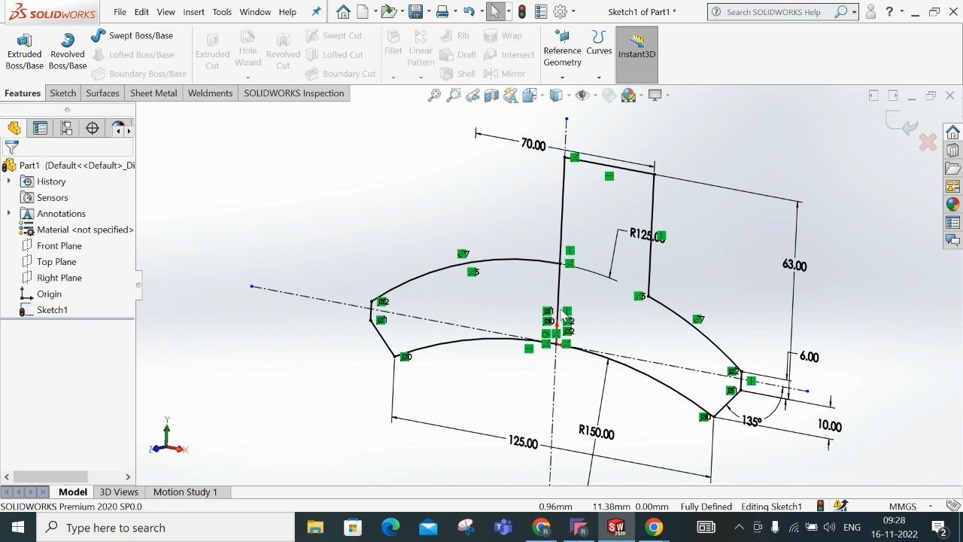
{"action": "left_click", "coordinate": [67, 52]}
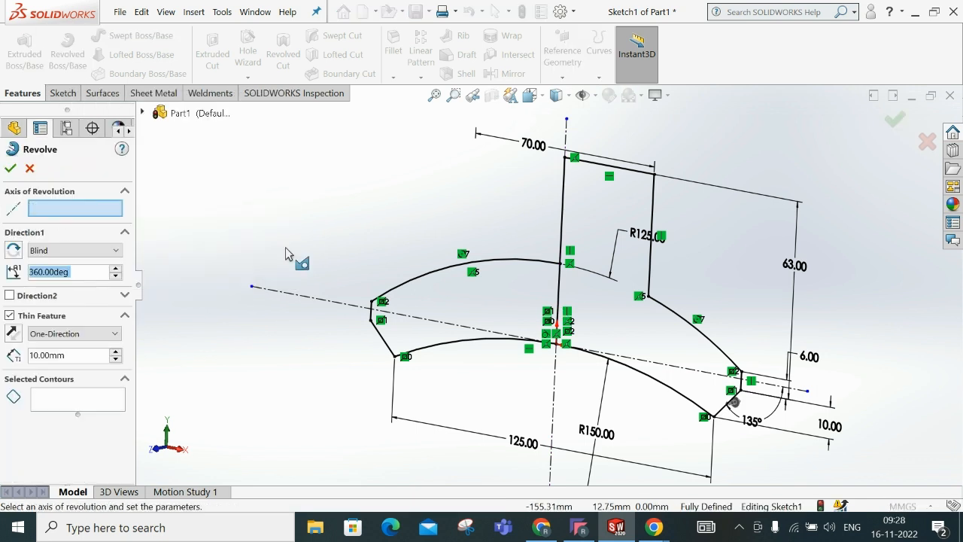
{"action": "left_click", "coordinate": [567, 135]}
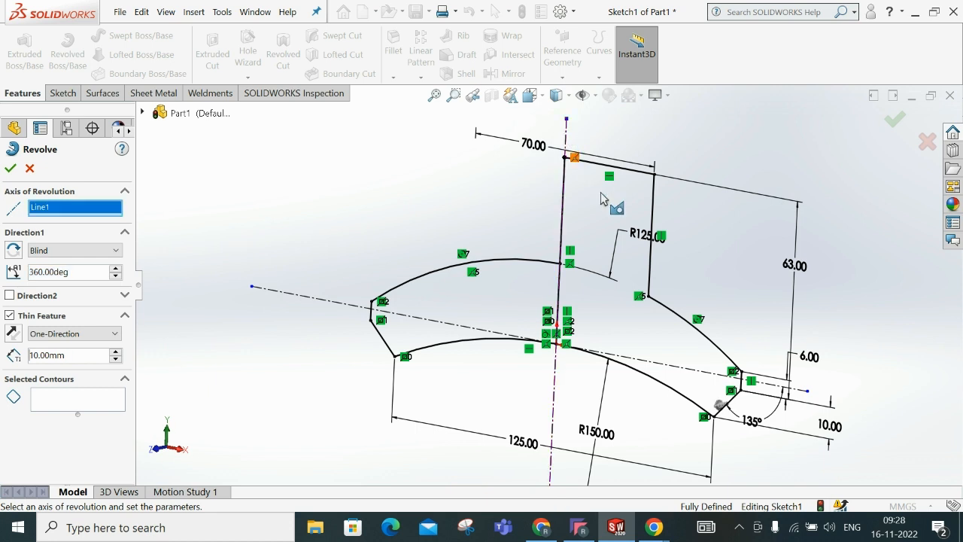
{"action": "left_click", "coordinate": [62, 396]}
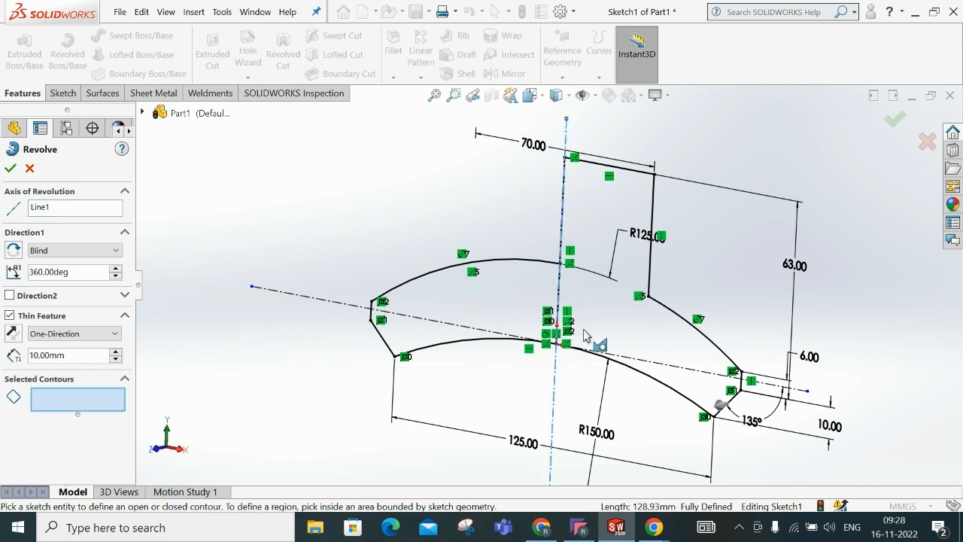
{"action": "left_click", "coordinate": [613, 272]}
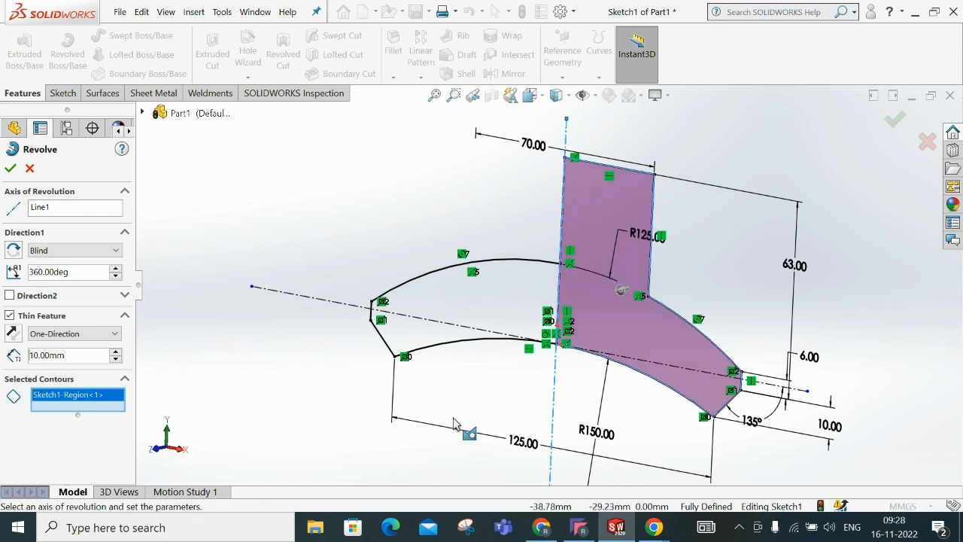
{"action": "left_click", "coordinate": [10, 316]}
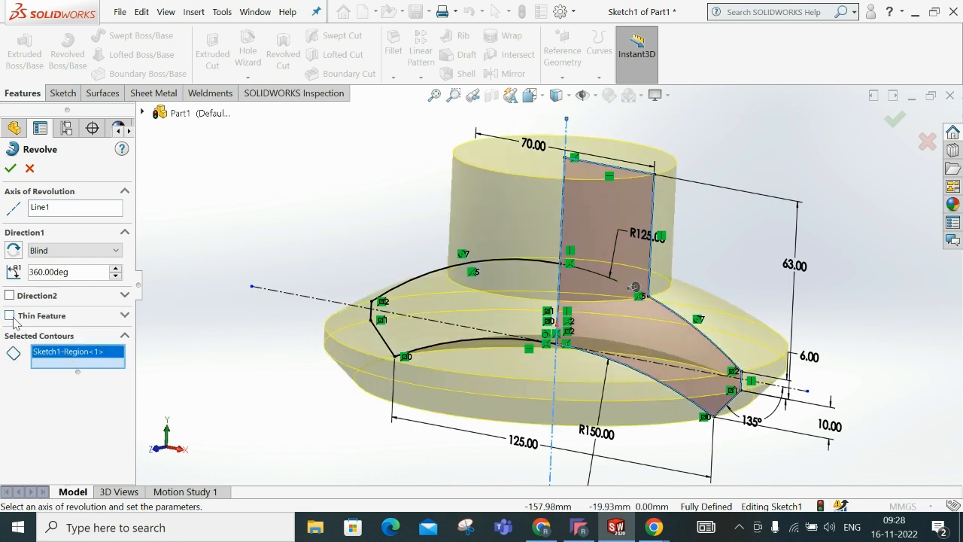
{"action": "middle_click_drag", "start_coordinate": [610, 362], "coordinate": [641, 289]}
{"action": "mouse_move", "coordinate": [654, 243]}
{"action": "middle_mouse_down"}
{"action": "mouse_move", "coordinate": [635, 328]}
{"action": "mouse_move", "coordinate": [644, 339]}
{"action": "middle_mouse_up"}
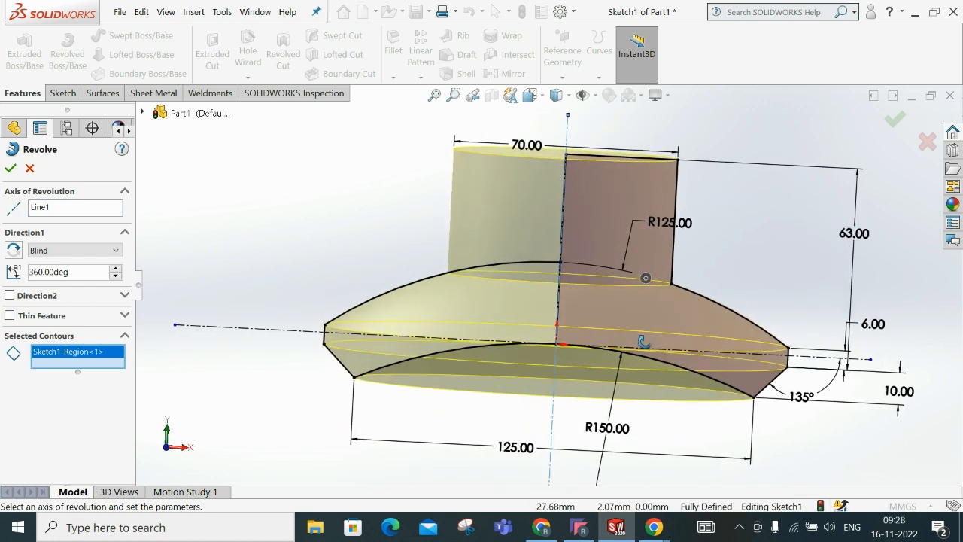
{"action": "left_click", "coordinate": [896, 121]}
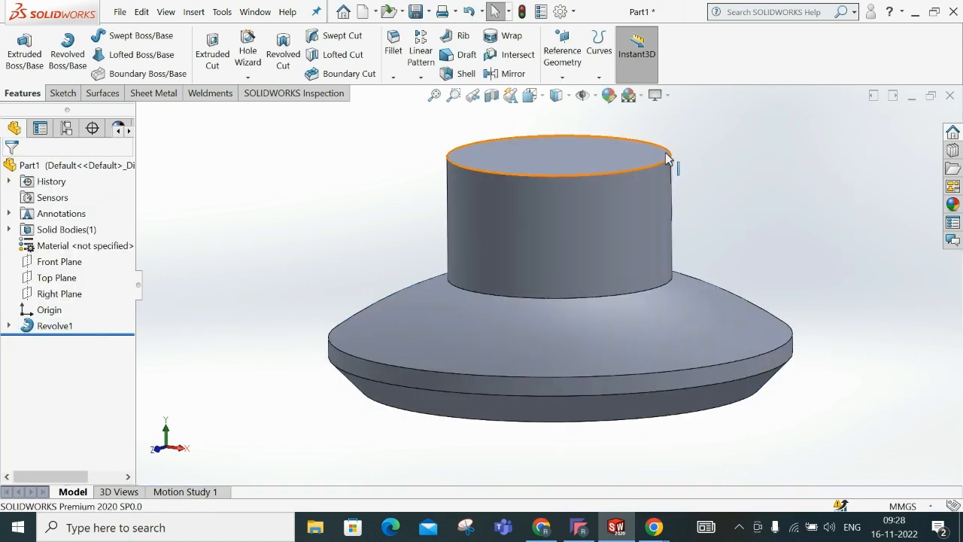
- Check the Valve drawing in Chrome, return to SOLIDWORKS and fillet the hub's top face and base edge with a 5 mm radius
{"action": "left_click", "coordinate": [541, 527]}
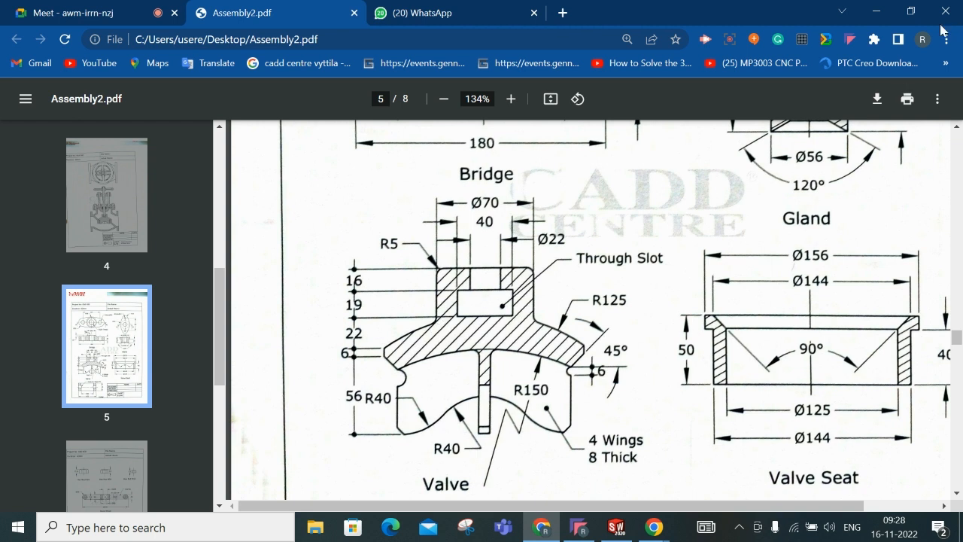
{"action": "left_click", "coordinate": [876, 11]}
{"action": "left_click", "coordinate": [391, 52]}
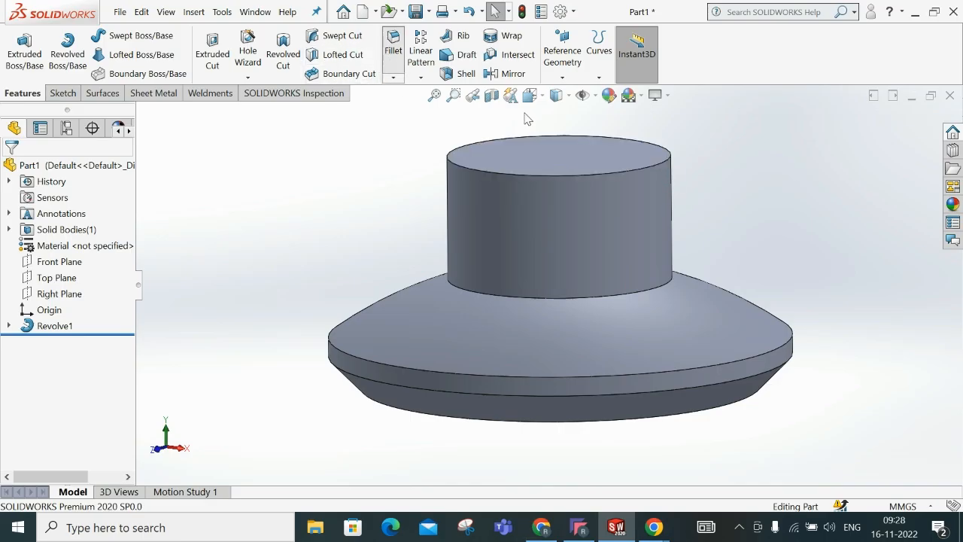
{"action": "left_click", "coordinate": [679, 163]}
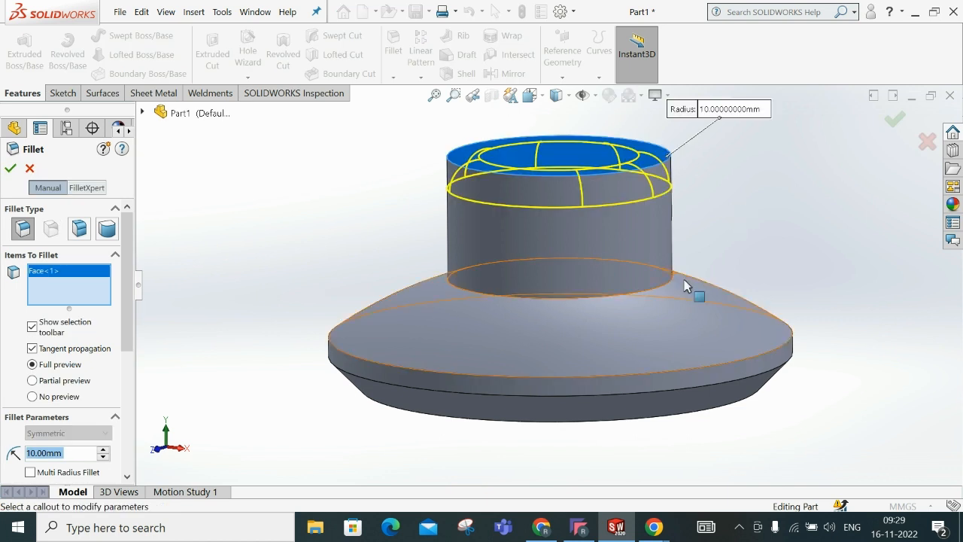
{"action": "left_click", "coordinate": [594, 299]}
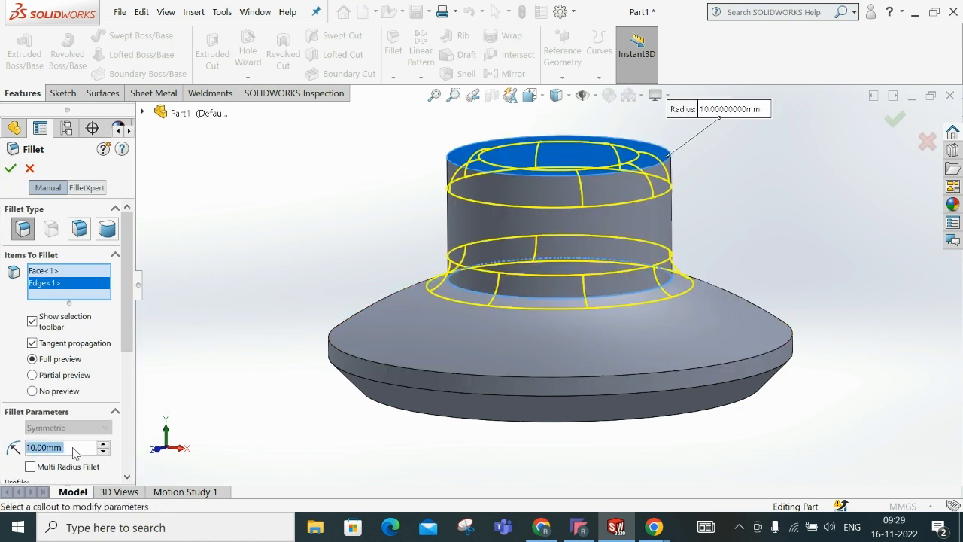
{"action": "type", "text": "5"}
{"action": "key", "text": "Return"}
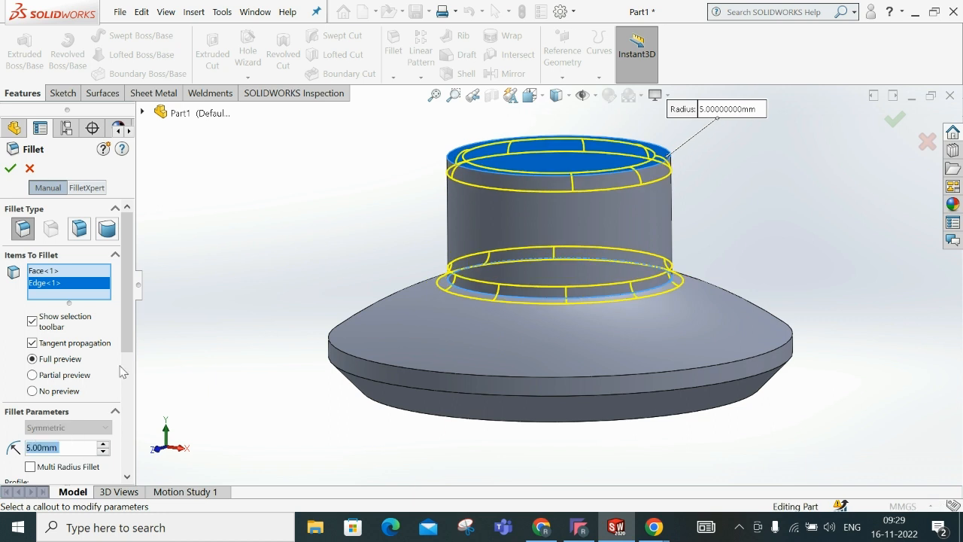
{"action": "left_click", "coordinate": [13, 169]}
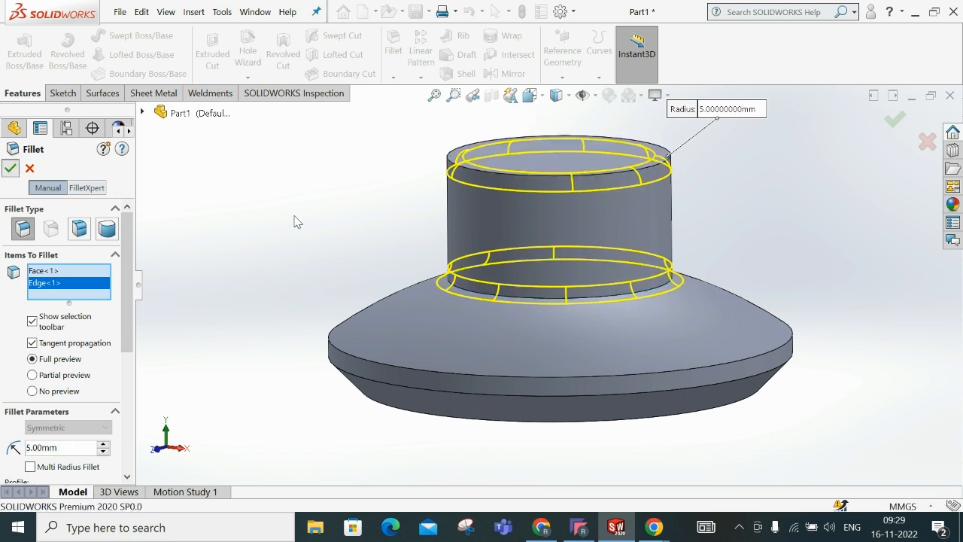
- Start a new sketch on the Front Plane and orient the view normal to it
{"action": "middle_click_drag", "start_coordinate": [294, 236], "coordinate": [387, 256]}
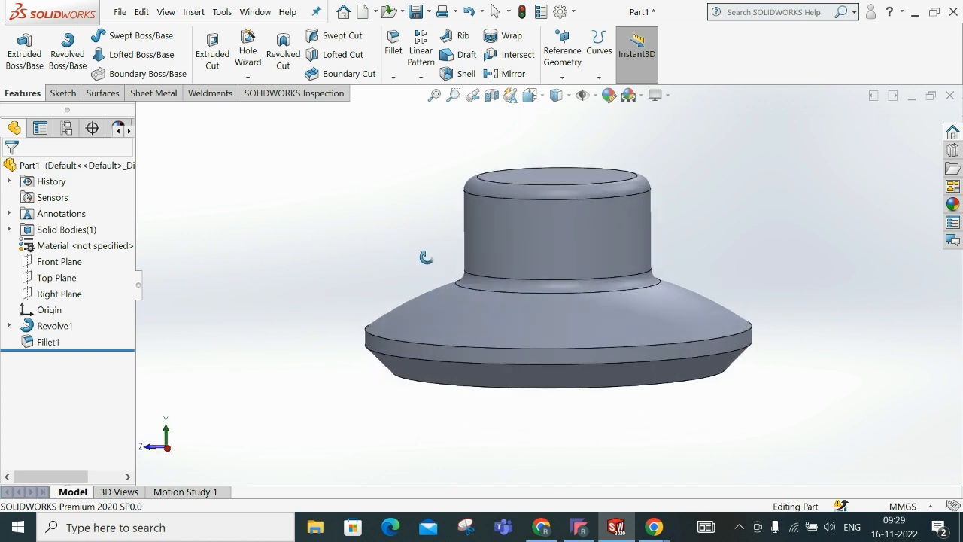
{"action": "left_click", "coordinate": [53, 263]}
{"action": "left_click", "coordinate": [59, 248]}
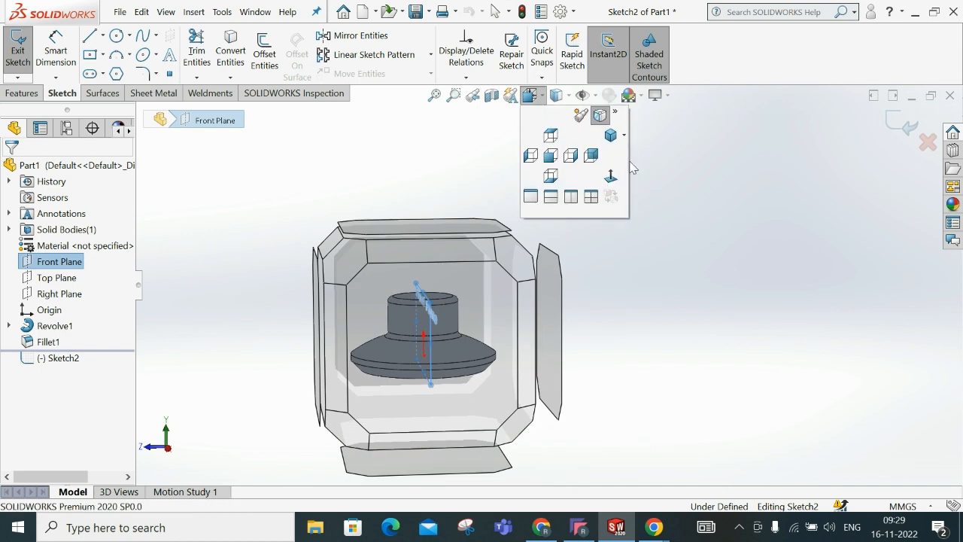
{"action": "left_click", "coordinate": [610, 178]}
{"action": "left_click", "coordinate": [877, 270]}
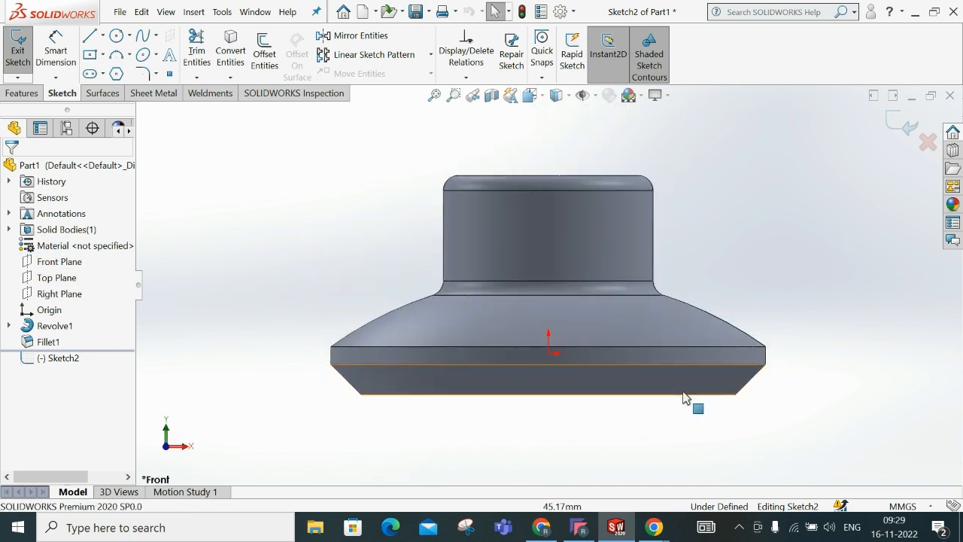
{"action": "scroll", "coordinate": [681, 400], "scroll_direction": "up", "scroll_amount": 3}
{"action": "scroll", "coordinate": [652, 461], "scroll_direction": "down", "scroll_amount": 2}
- Switch to the Assembly2.pdf drawing in Chrome and examine the Valve's wing profile, including its R40 arcs, edge notch and heights
{"action": "left_click", "coordinate": [542, 527]}
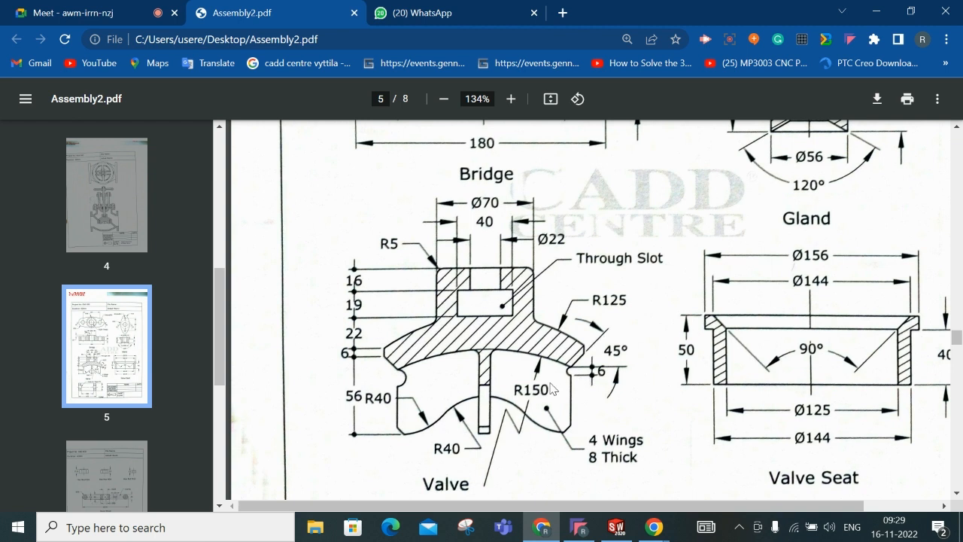
{"action": "scroll", "coordinate": [582, 375], "scroll_direction": "up", "scroll_amount": 6, "text": "ctrl"}
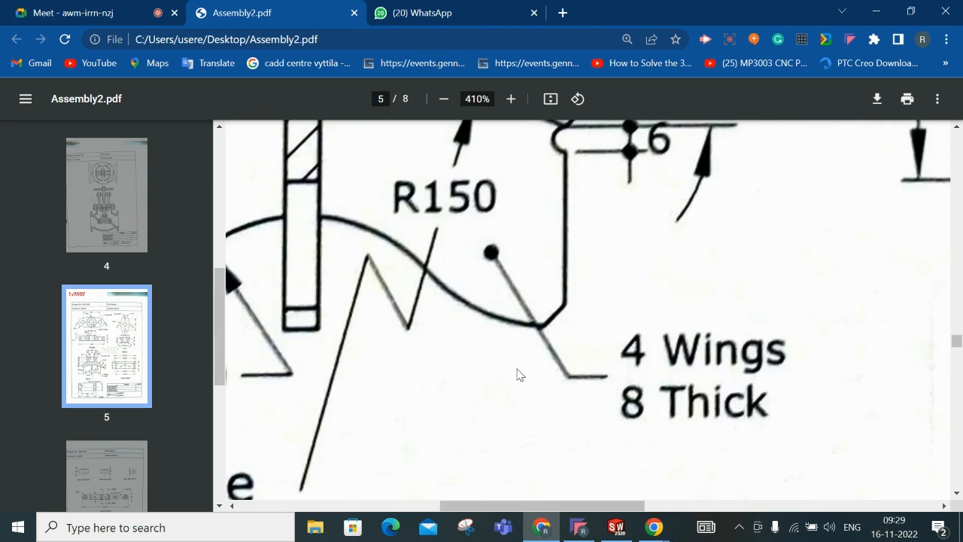
{"action": "left_click_drag", "start_coordinate": [556, 504], "coordinate": [384, 505]}
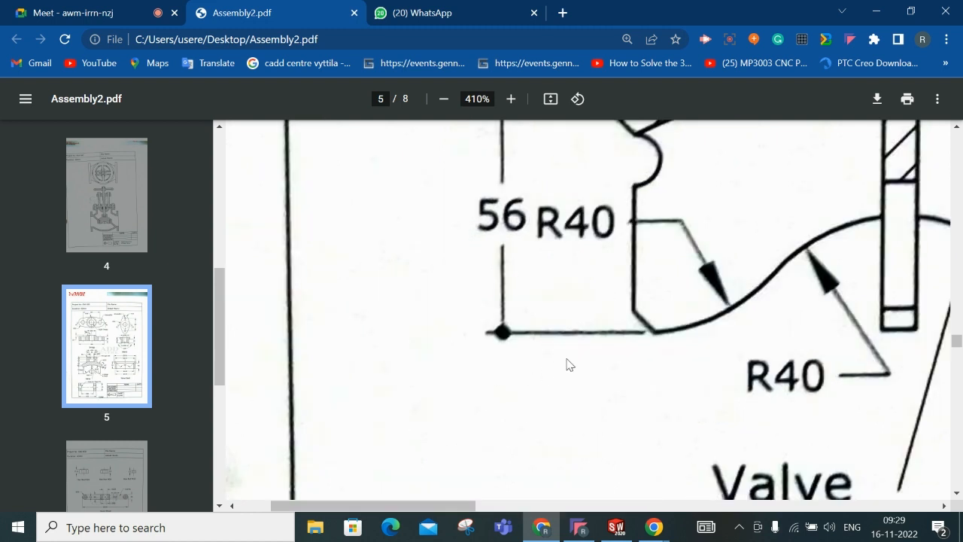
{"action": "scroll", "coordinate": [569, 364], "scroll_direction": "down", "scroll_amount": 4, "text": "ctrl"}
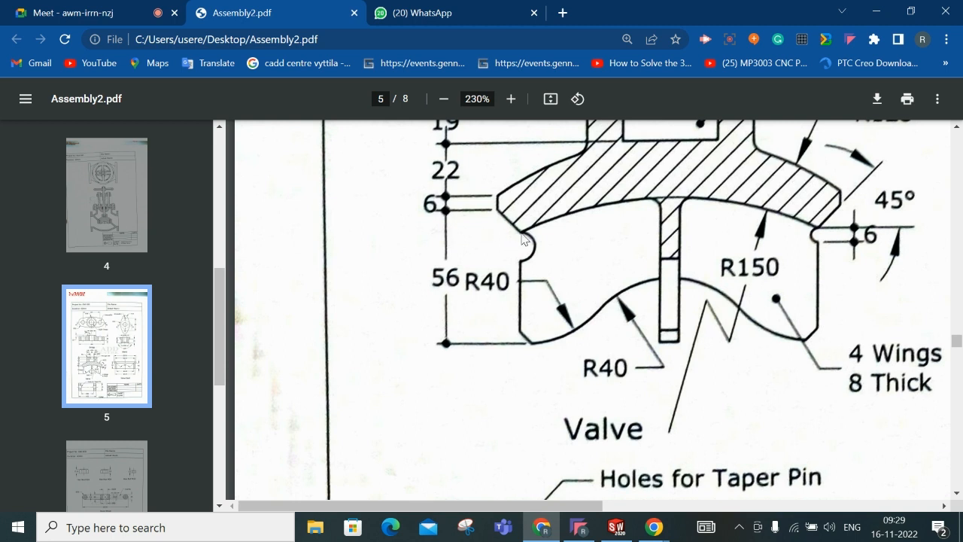
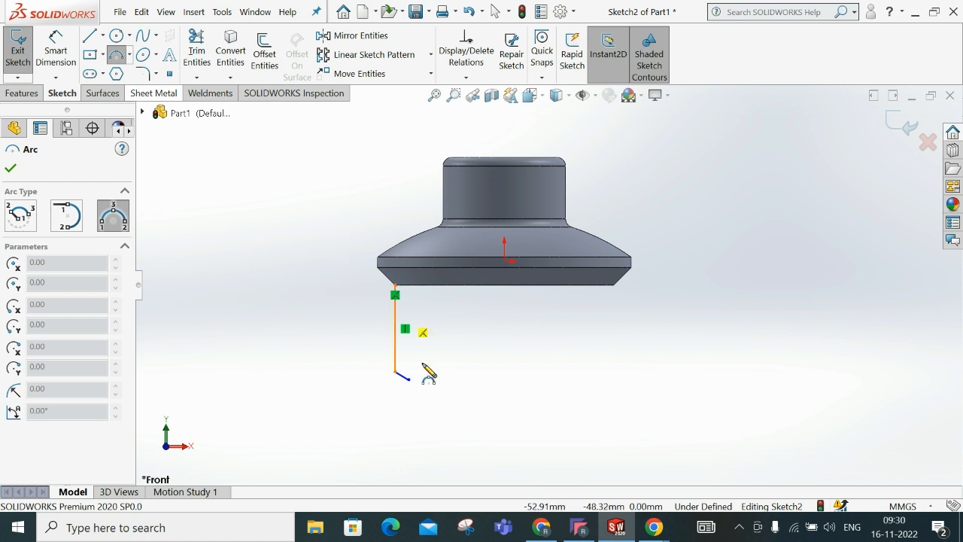
- Sketch a downward-bulging 3-point arc of about 36 mm radius from the lower end of the short angled line
{"action": "left_click", "coordinate": [410, 378]}
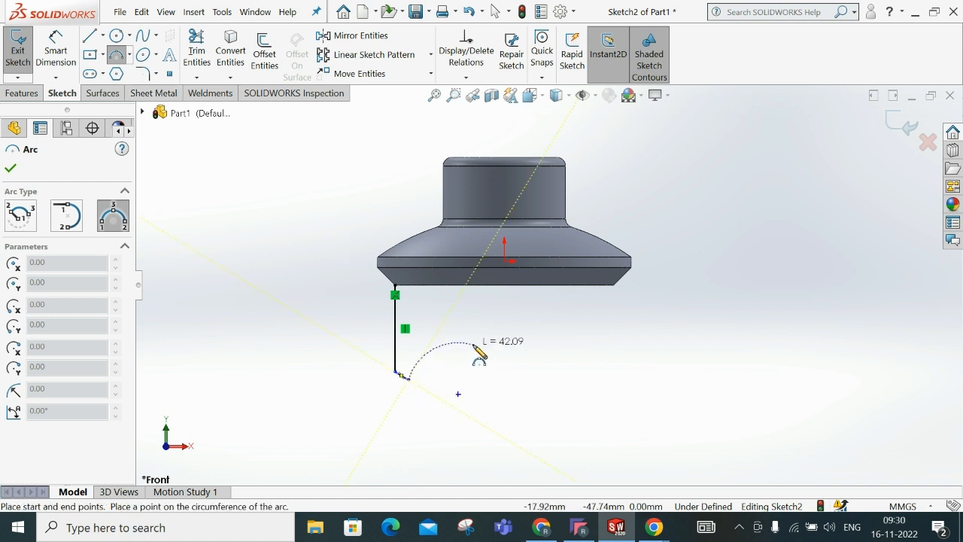
{"action": "left_click", "coordinate": [473, 345]}
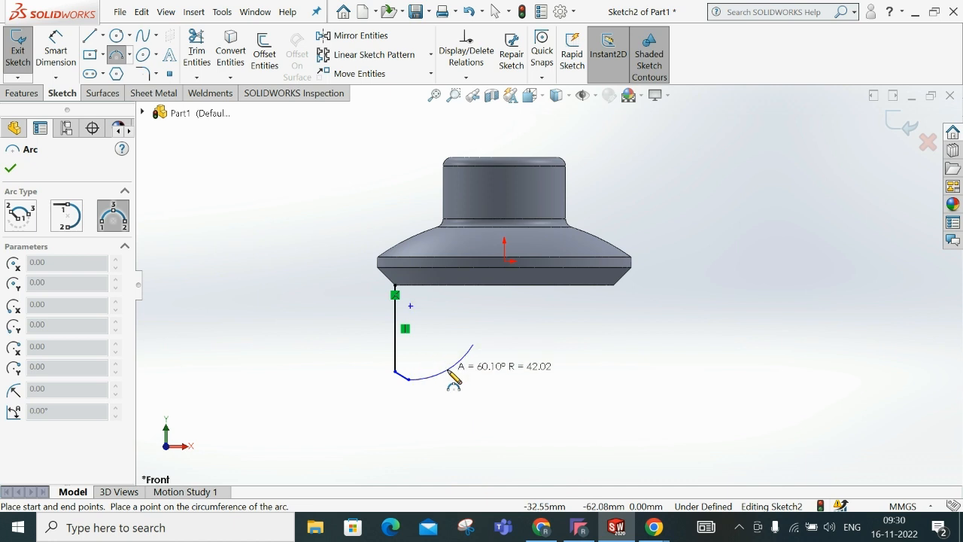
{"action": "left_click", "coordinate": [449, 371]}
{"action": "right_click", "coordinate": [449, 372]}
{"action": "left_click", "coordinate": [489, 385]}
- Check the wing drawing in Chrome, return to SOLIDWORKS and set a 56 mm vertical dimension from the body's bottom edge to the arc's start point
{"action": "left_click", "coordinate": [555, 529]}
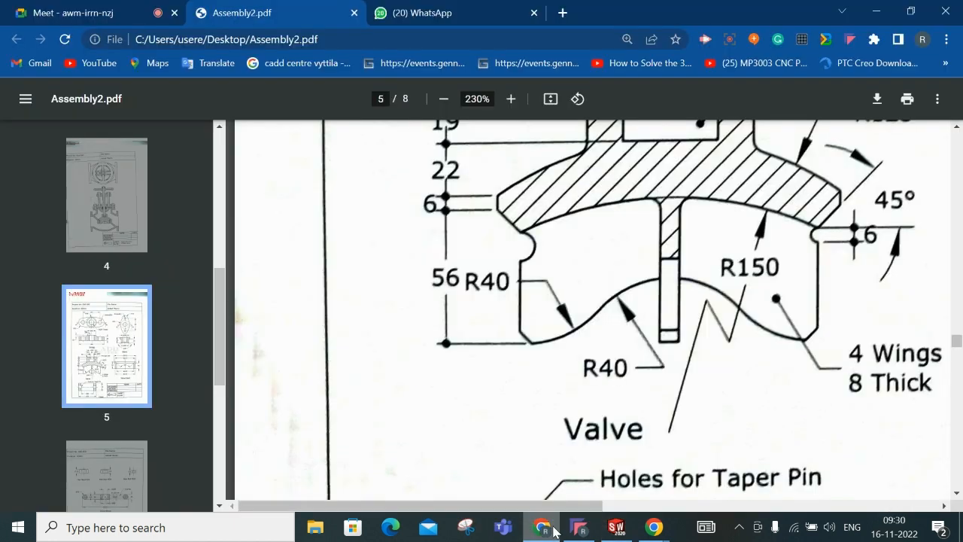
{"action": "left_click", "coordinate": [554, 530]}
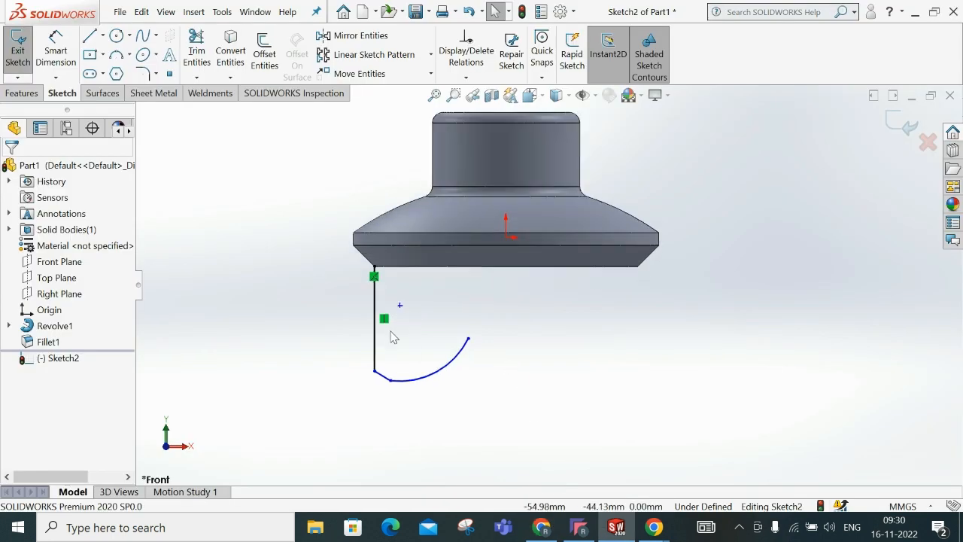
{"action": "scroll", "coordinate": [391, 337], "scroll_direction": "down", "scroll_amount": 4}
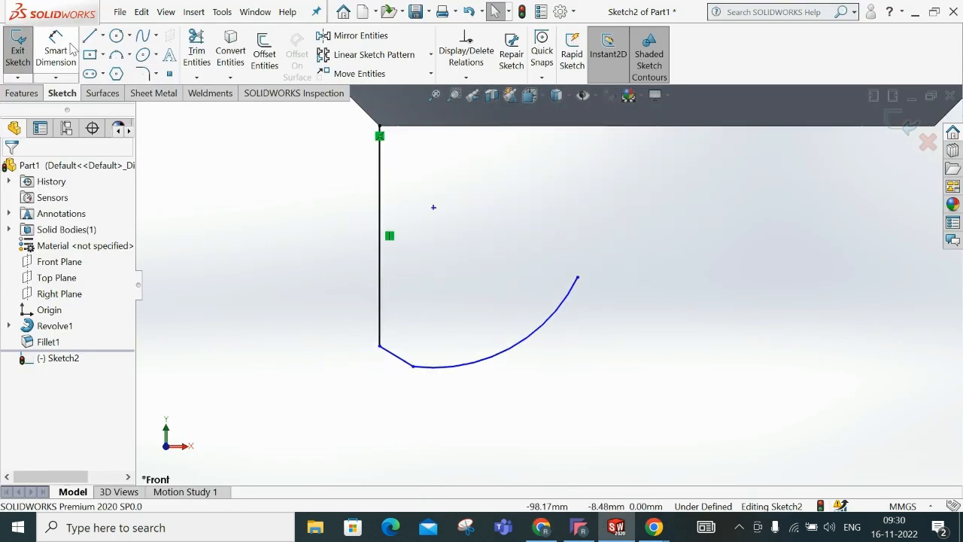
{"action": "left_click", "coordinate": [72, 49]}
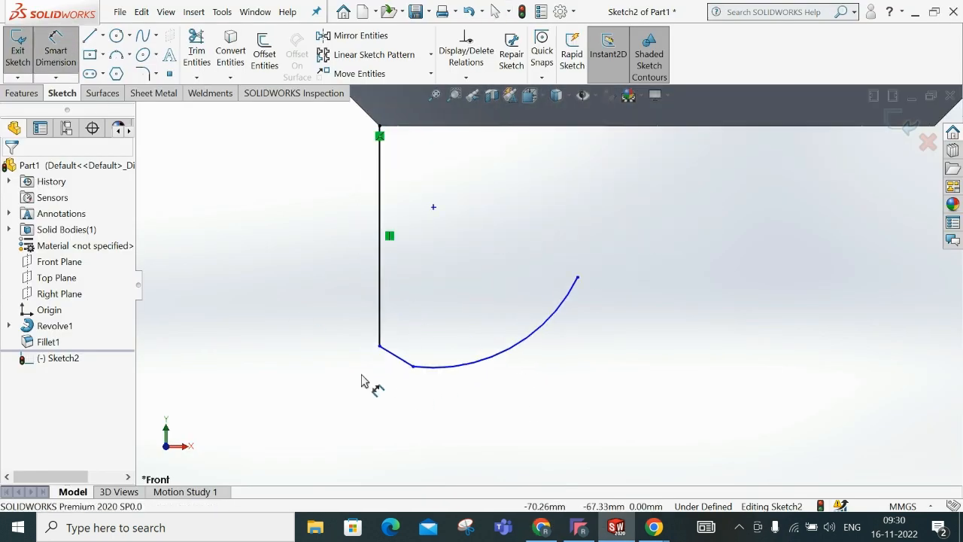
{"action": "left_click", "coordinate": [542, 528]}
{"action": "left_click", "coordinate": [543, 528]}
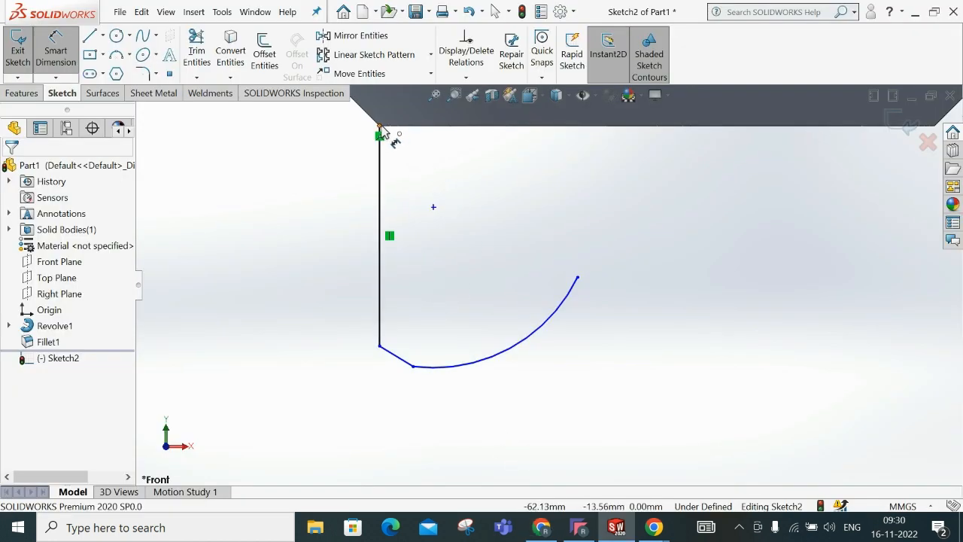
{"action": "left_click", "coordinate": [408, 126]}
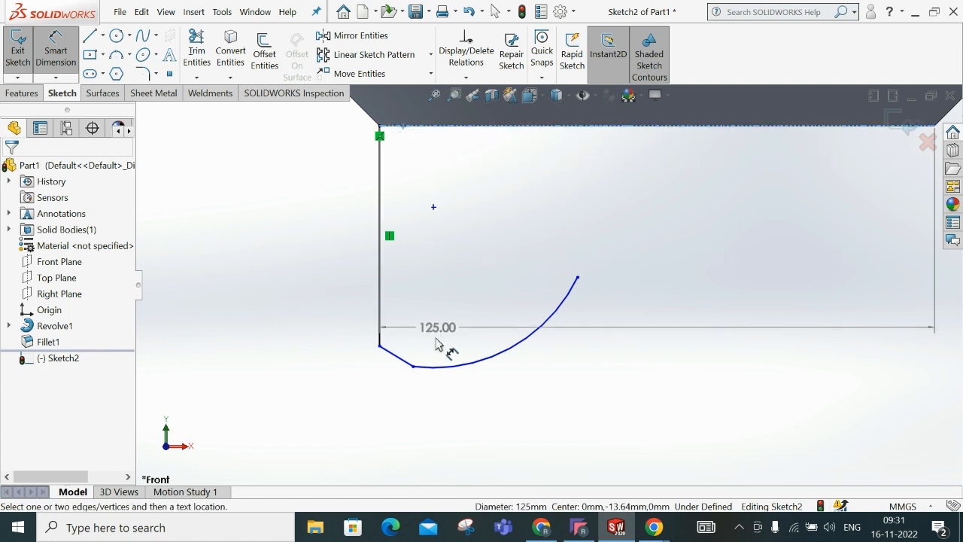
{"action": "left_click", "coordinate": [413, 366]}
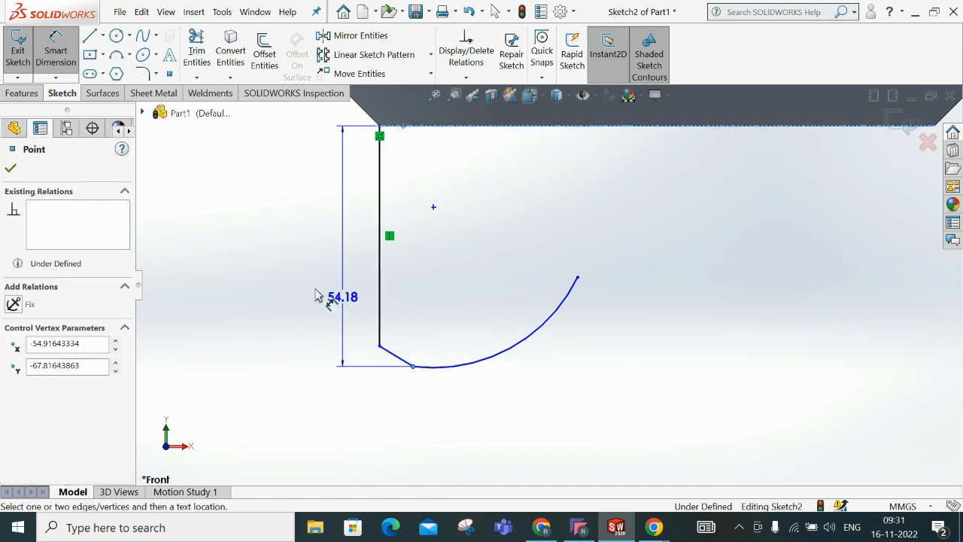
{"action": "left_click", "coordinate": [290, 291]}
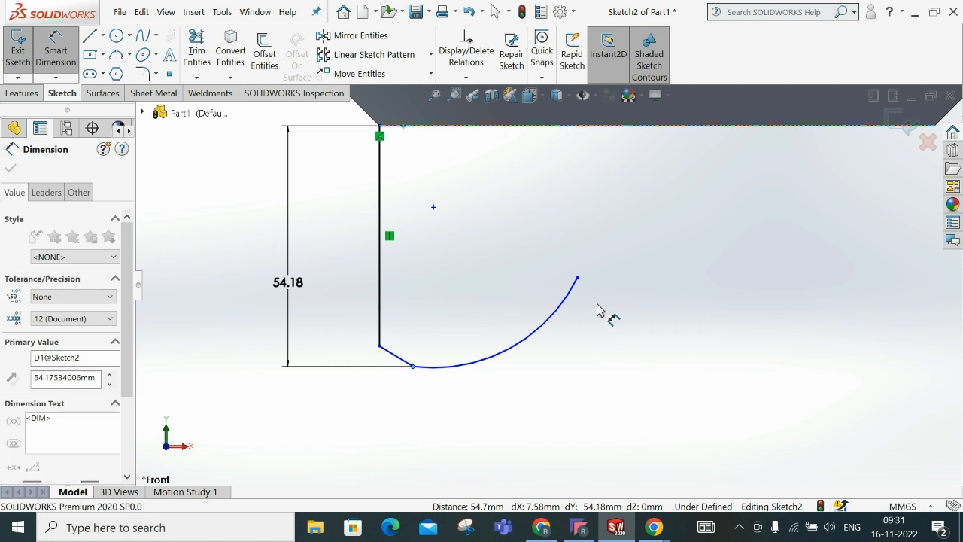
{"action": "type", "text": "56"}
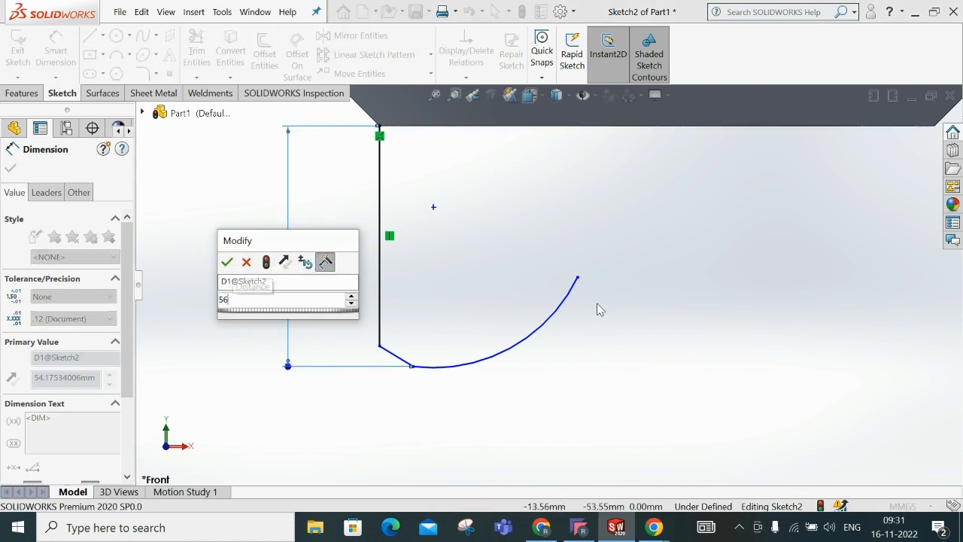
{"action": "key", "text": "Return"}
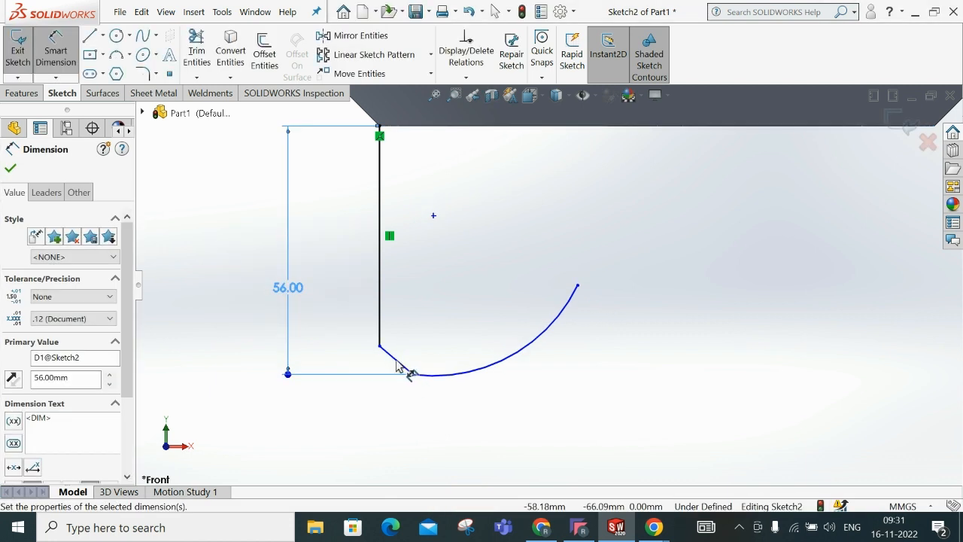
- Dimension the short angled line at the wing's lower corner as 5 mm vertically and 5 mm horizontally
{"action": "left_click", "coordinate": [393, 376]}
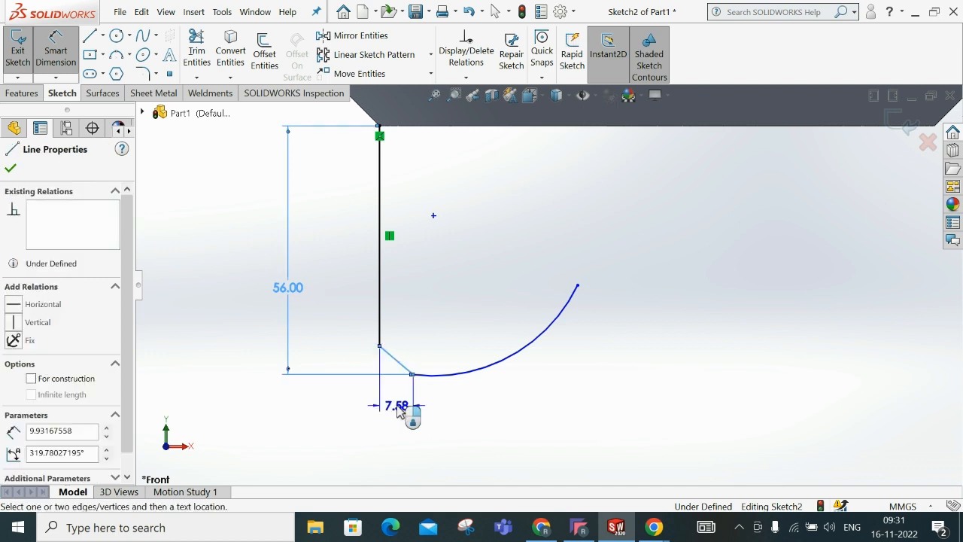
{"action": "left_click", "coordinate": [397, 412]}
{"action": "double_click", "coordinate": [418, 383]}
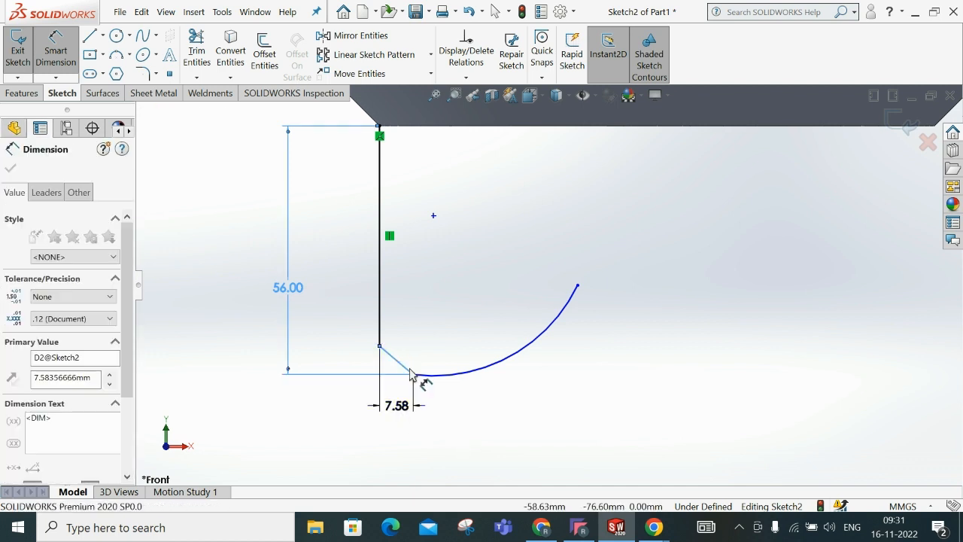
{"action": "left_click", "coordinate": [339, 385]}
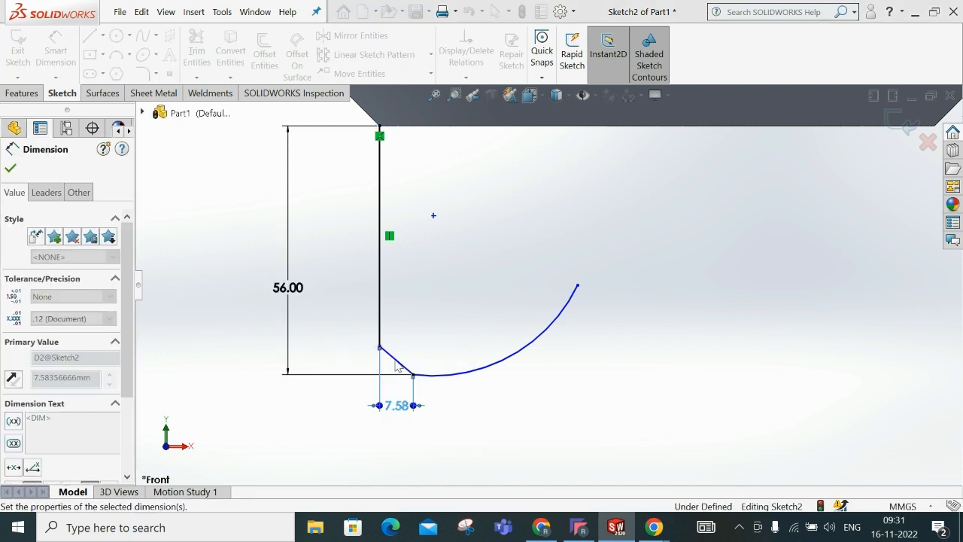
{"action": "left_click", "coordinate": [318, 358]}
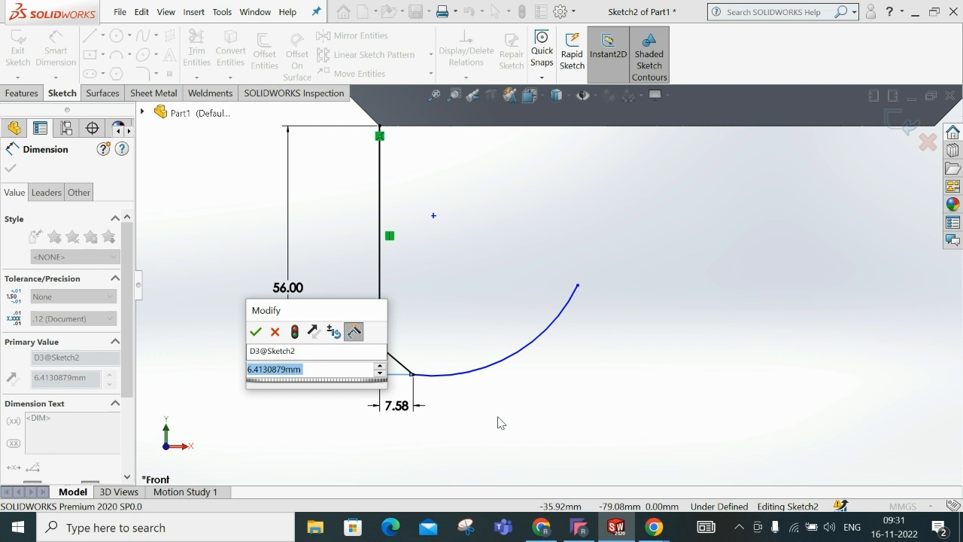
{"action": "type", "text": "5"}
{"action": "key", "text": "Return"}
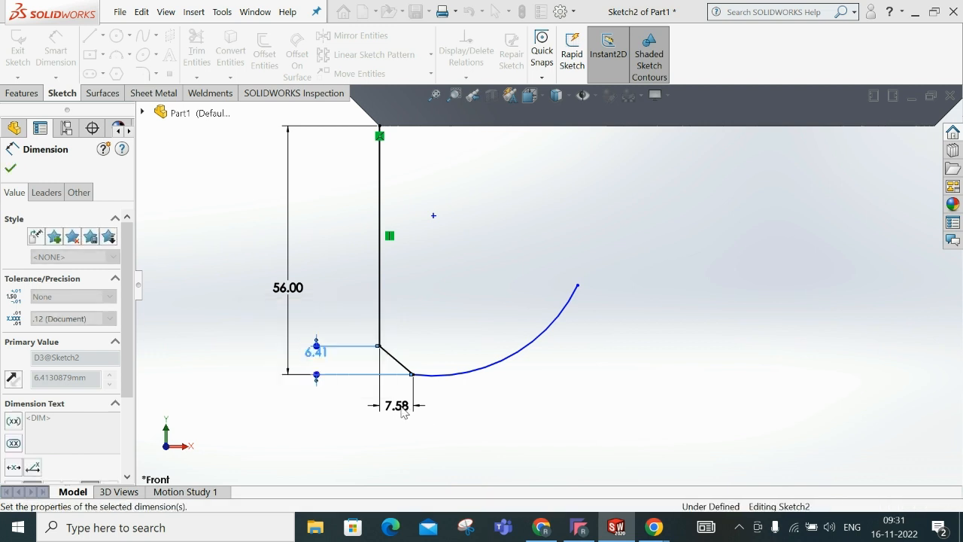
{"action": "double_click", "coordinate": [398, 415]}
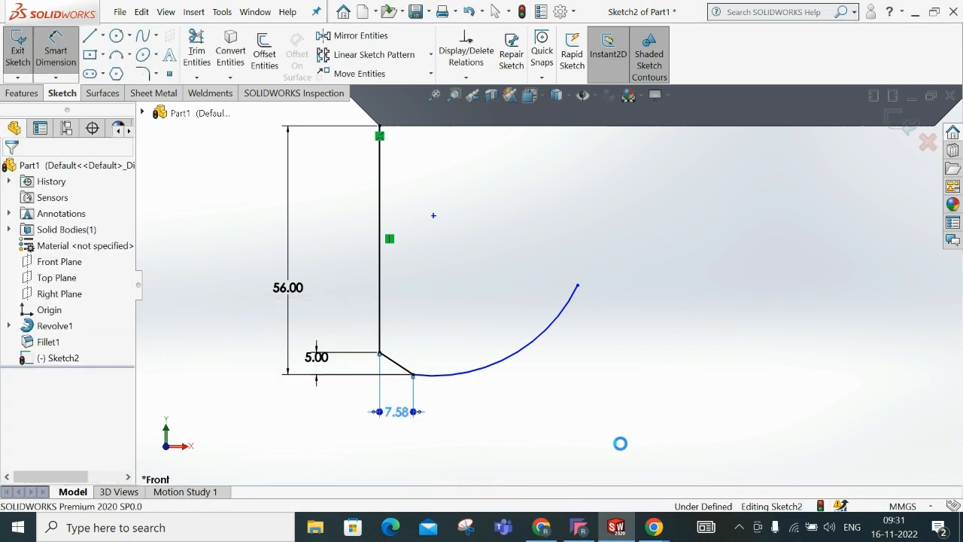
{"action": "type", "text": "5"}
{"action": "key", "text": "Return"}
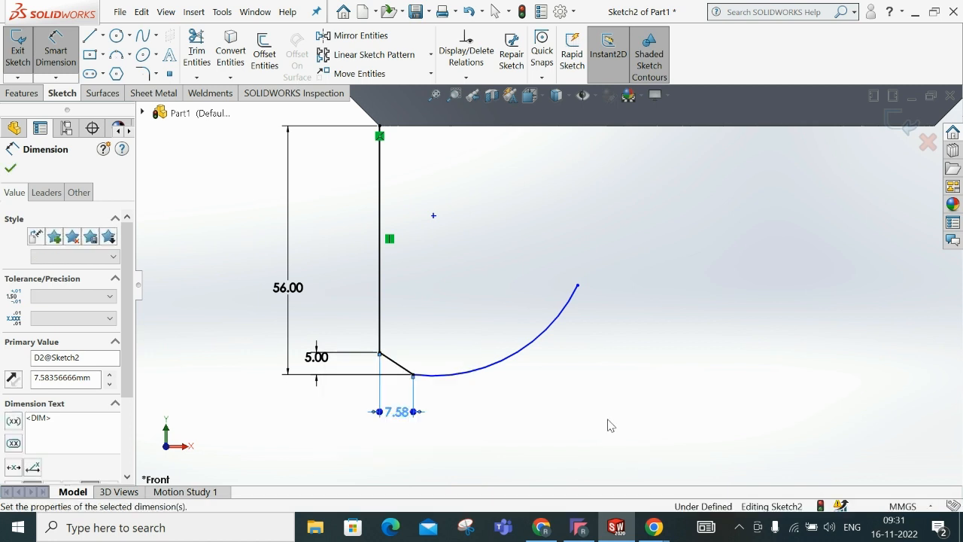
- Dimension the wing's lower arc with a 40 mm radius
{"action": "left_click", "coordinate": [515, 358]}
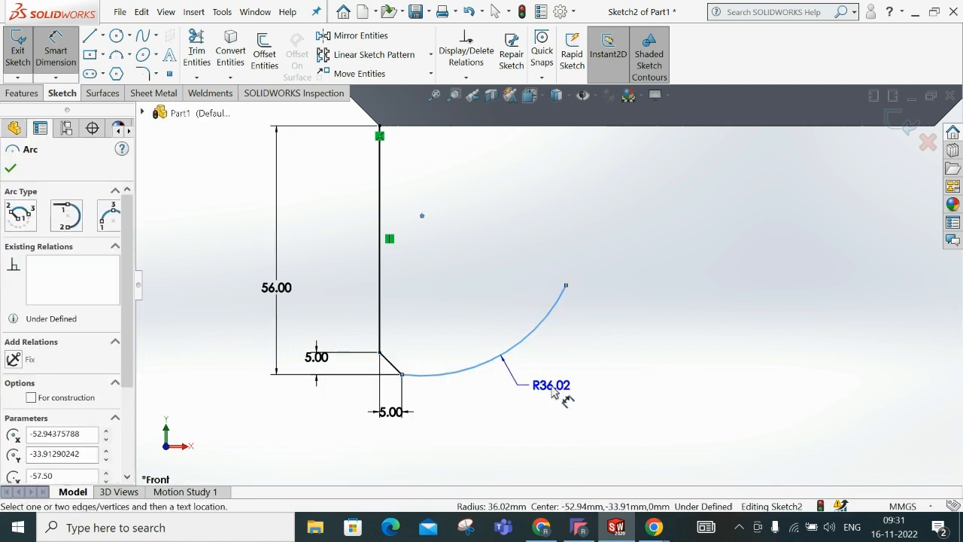
{"action": "left_click", "coordinate": [592, 403]}
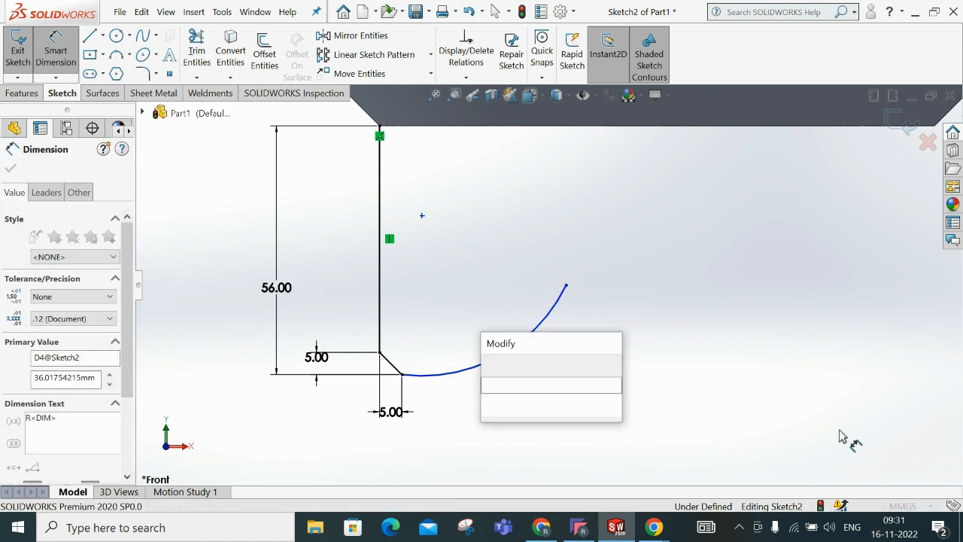
{"action": "type", "text": "40"}
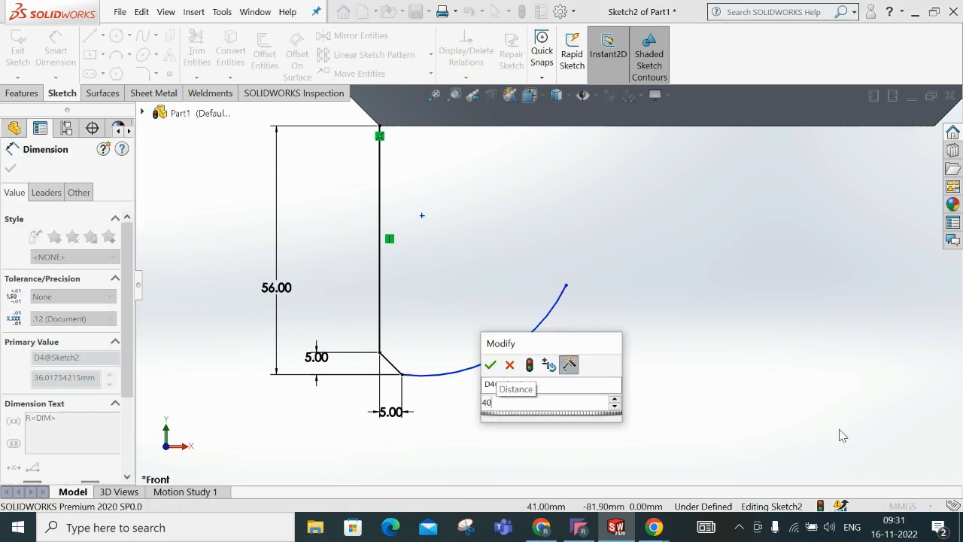
{"action": "key", "text": "Return"}
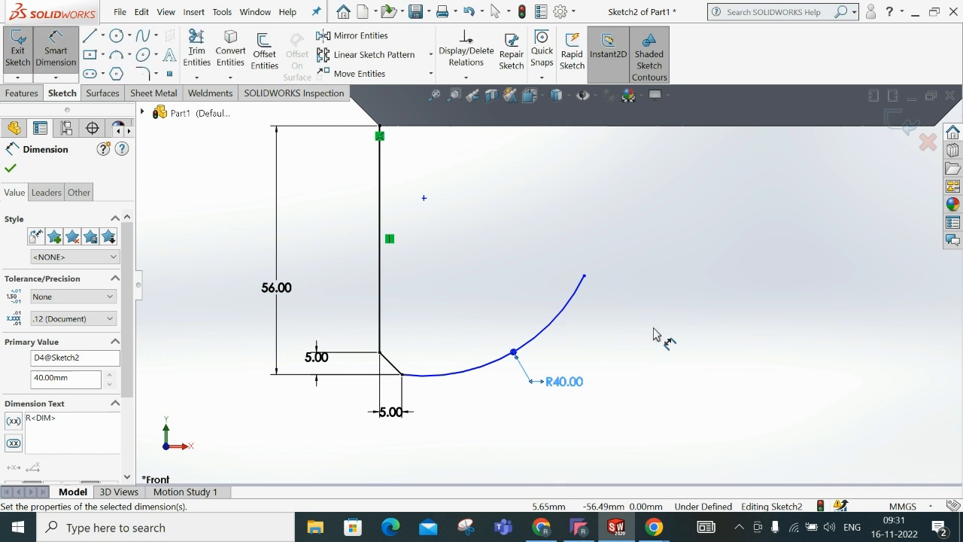
{"action": "left_click", "coordinate": [653, 328]}
- Shorten the R40 arc by moving its free end down and slightly inward
{"action": "scroll", "coordinate": [653, 323], "scroll_direction": "up", "scroll_amount": 6}
{"action": "scroll", "coordinate": [649, 298], "scroll_direction": "down", "scroll_amount": 3}
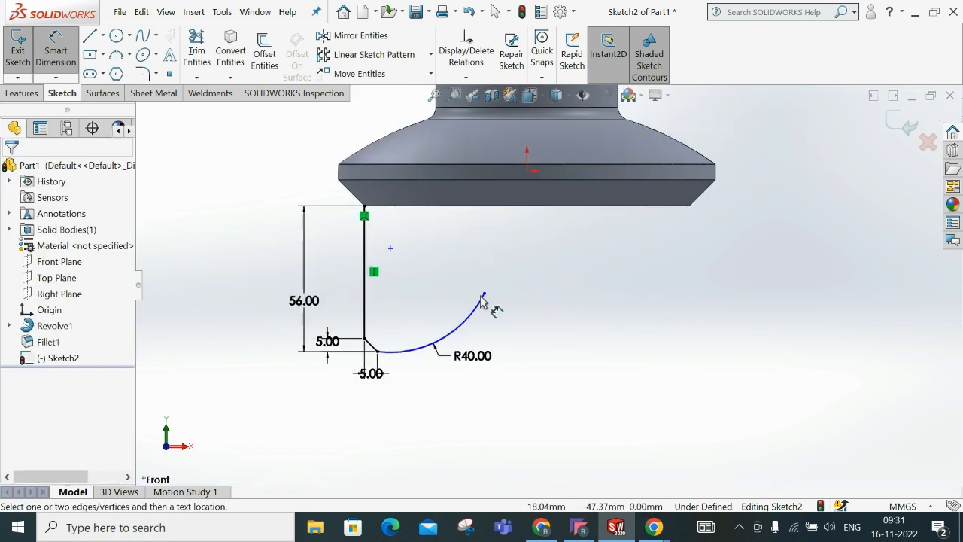
{"action": "key", "text": "Escape"}
{"action": "left_click_drag", "start_coordinate": [484, 295], "coordinate": [477, 316]}
{"action": "left_click", "coordinate": [544, 385]}
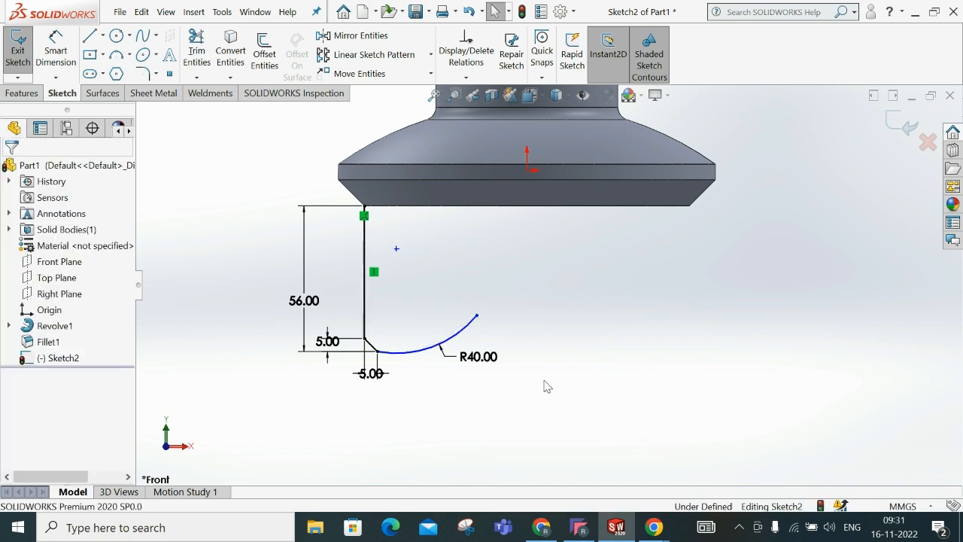
- Sketch an upward-bulging tangent arc from the R40 arc's free end across to the other side of the body's axis
{"action": "left_click", "coordinate": [131, 58]}
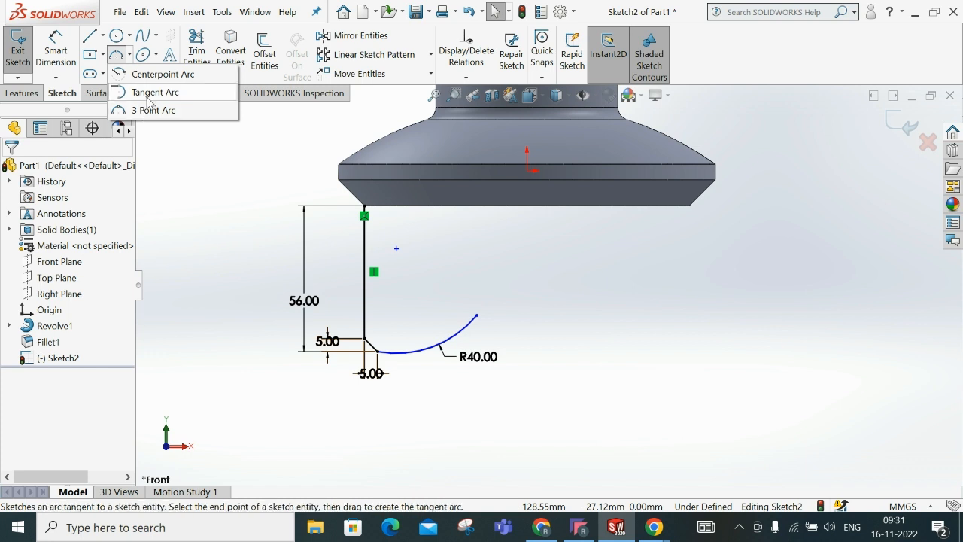
{"action": "left_click", "coordinate": [153, 92]}
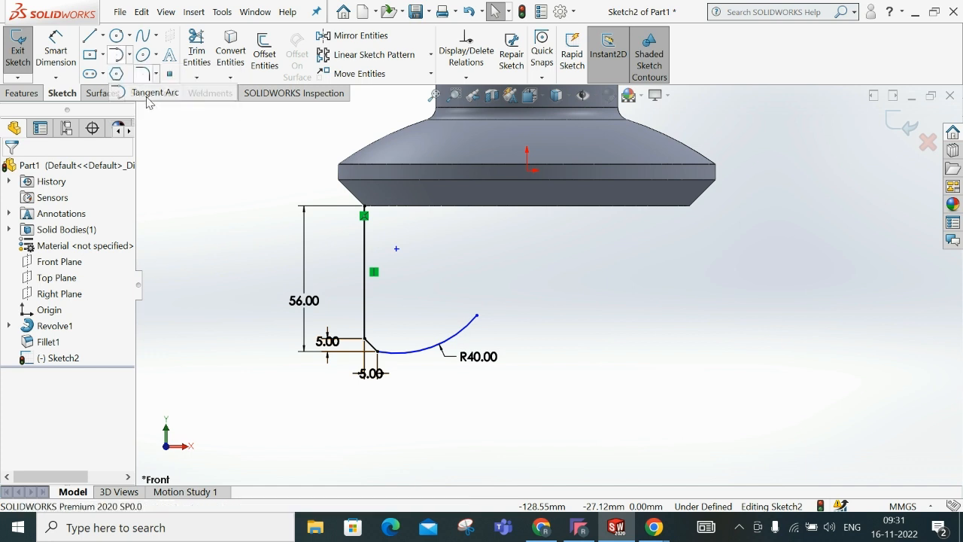
{"action": "left_click", "coordinate": [476, 315]}
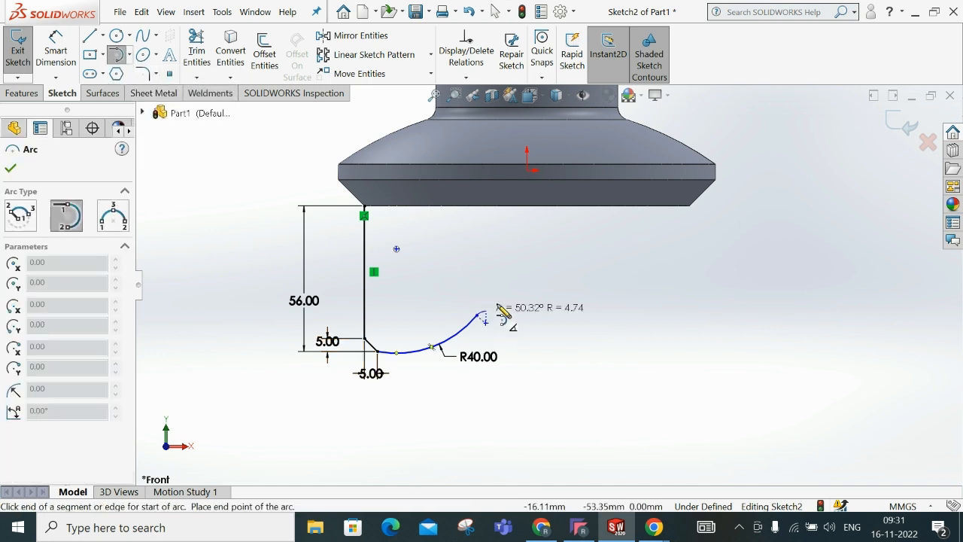
{"action": "left_click", "coordinate": [601, 308]}
{"action": "right_click", "coordinate": [601, 308]}
{"action": "left_click", "coordinate": [632, 319]}
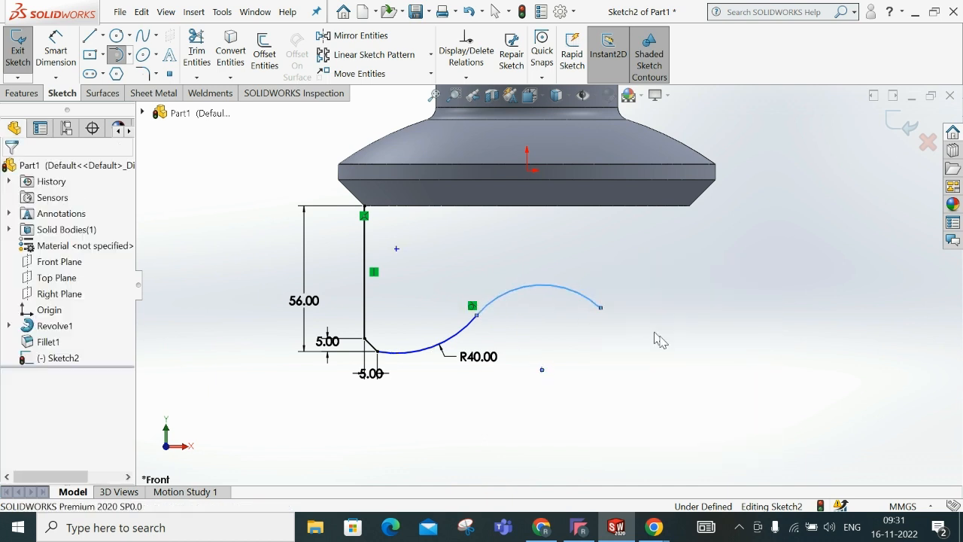
- Draw a centerline from the origin to the tangent arc's centre point and make it vertical
{"action": "left_click", "coordinate": [102, 35]}
{"action": "left_click", "coordinate": [125, 71]}
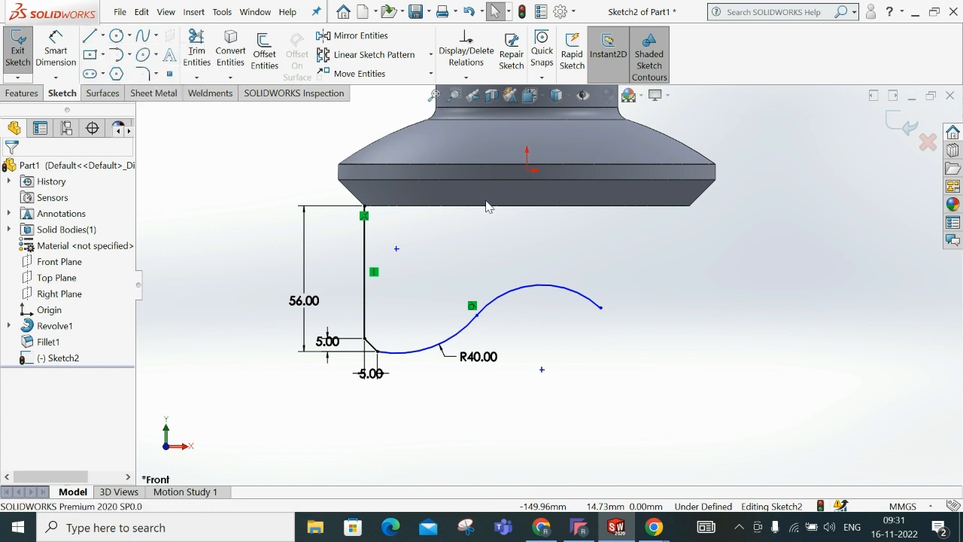
{"action": "left_click", "coordinate": [527, 171]}
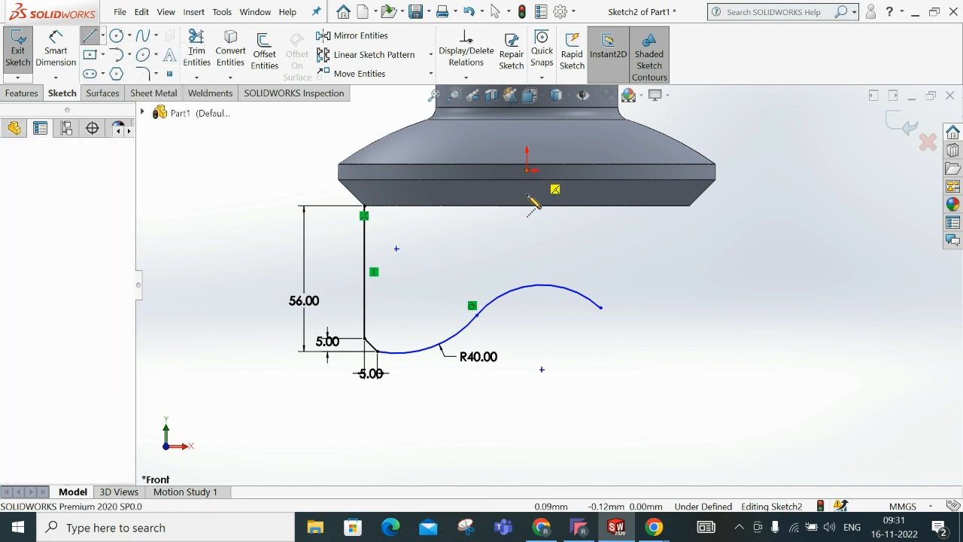
{"action": "left_click", "coordinate": [541, 369]}
{"action": "right_click", "coordinate": [543, 369]}
{"action": "left_click", "coordinate": [581, 365]}
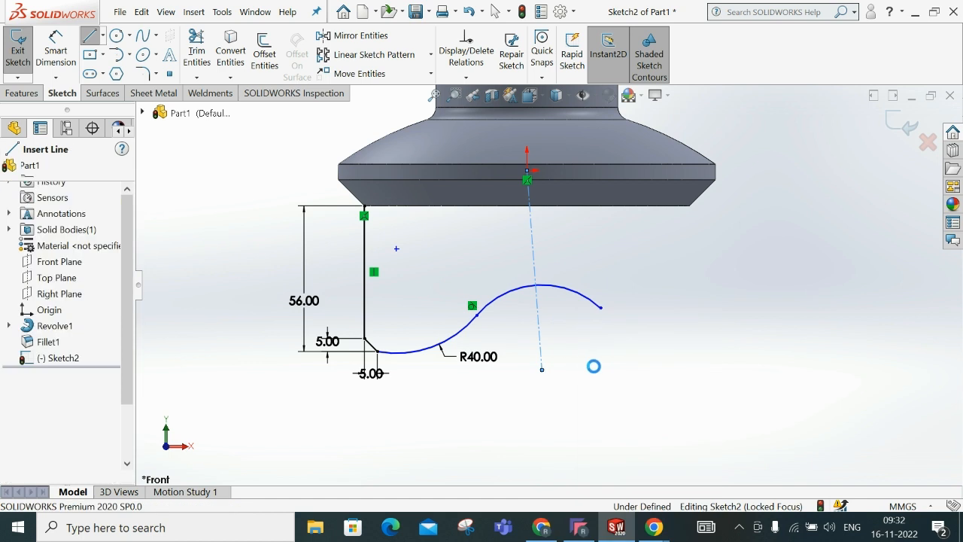
{"action": "left_click", "coordinate": [544, 249]}
{"action": "left_click", "coordinate": [570, 209]}
{"action": "left_click", "coordinate": [683, 299]}
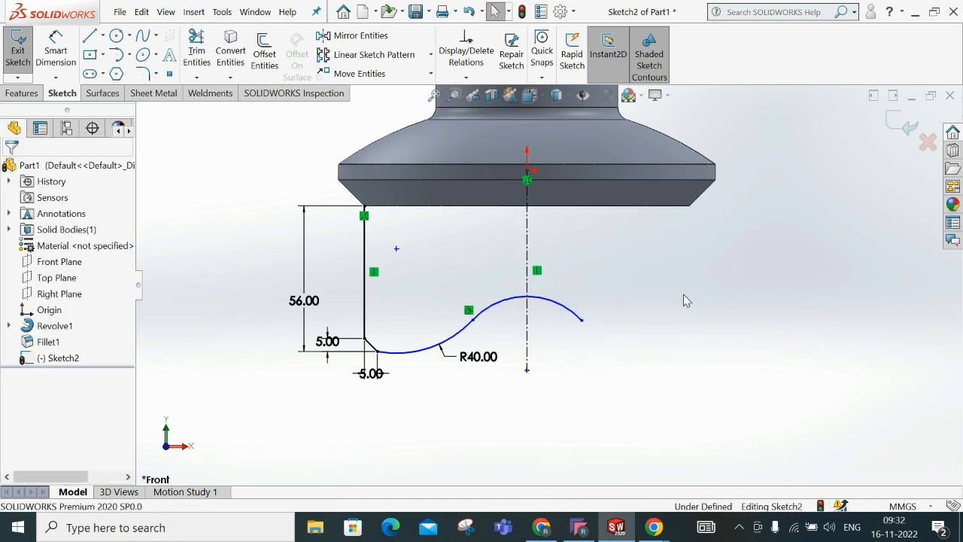
- Make the two endpoints of the crest arc symmetric about the vertical centerline
{"action": "left_click", "coordinate": [473, 321]}
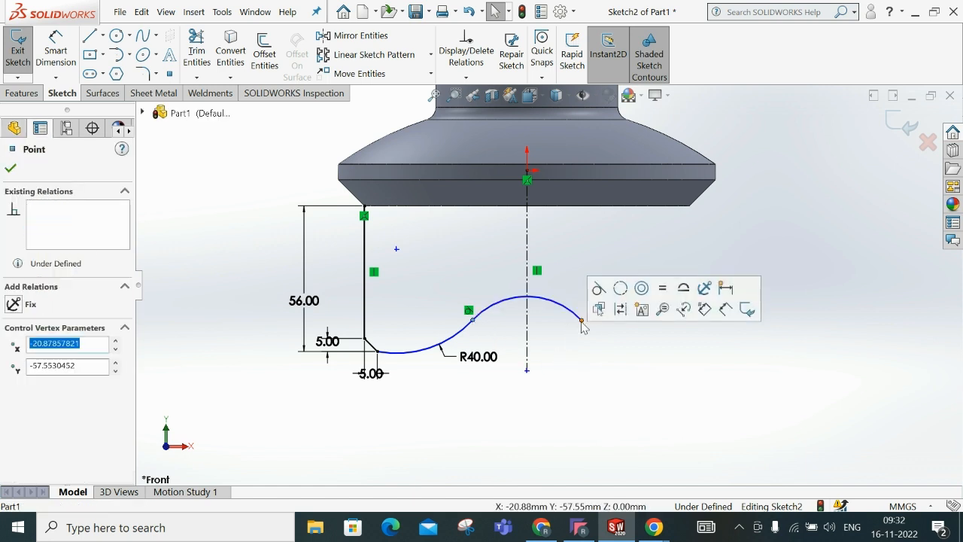
{"action": "left_click", "coordinate": [581, 321], "text": "ctrl"}
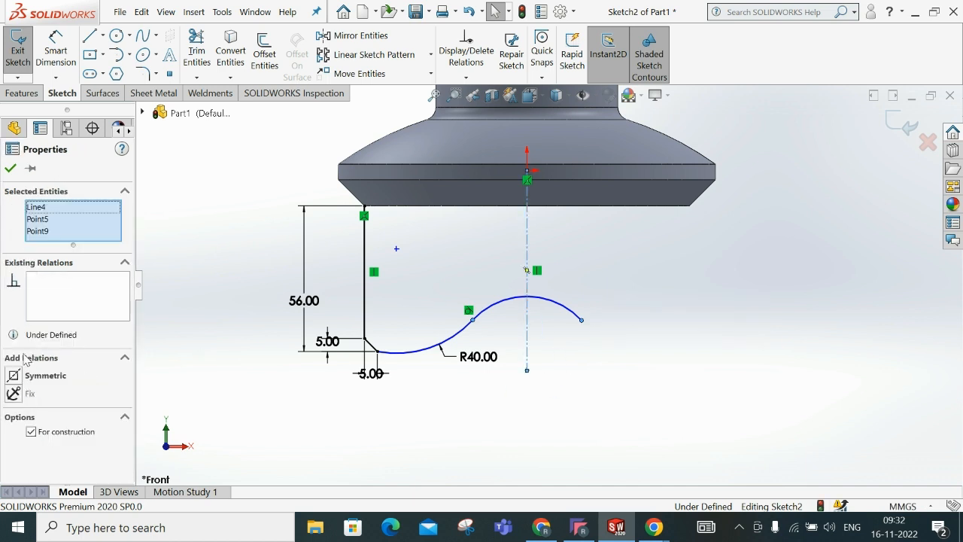
{"action": "left_click", "coordinate": [15, 376]}
{"action": "left_click", "coordinate": [567, 437]}
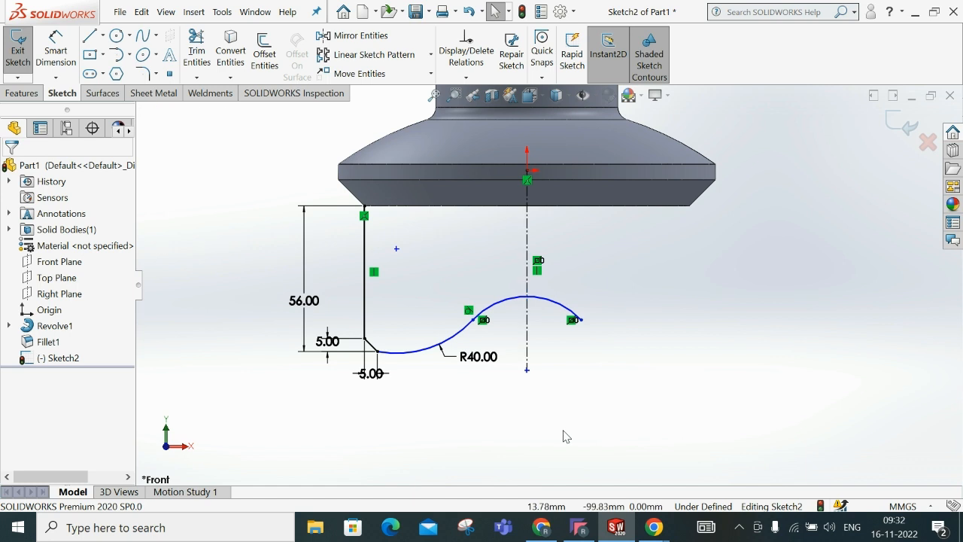
- Mirror the wing's vertical line, short angled line and R40 arc about the vertical centerline
{"action": "left_click", "coordinate": [458, 336]}
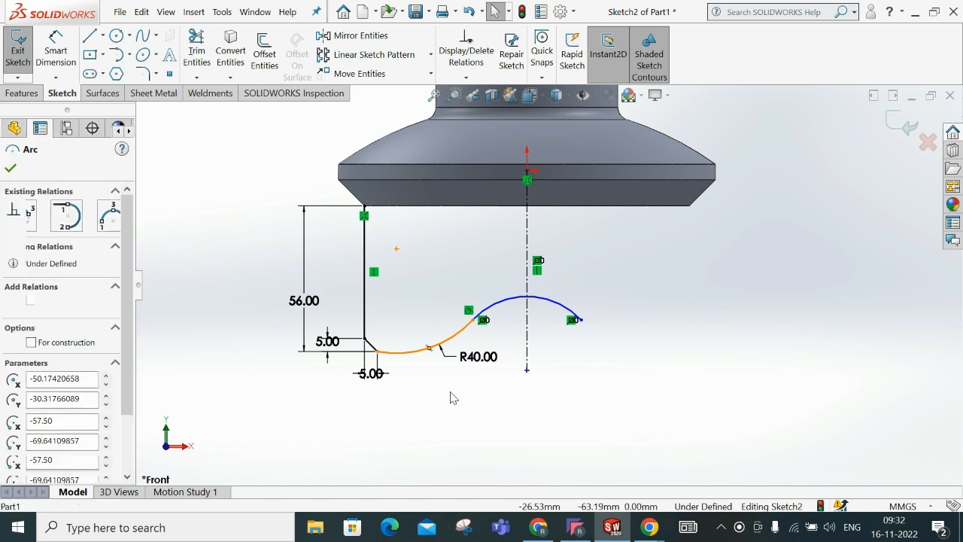
{"action": "left_click", "coordinate": [366, 322]}
{"action": "left_click", "coordinate": [370, 345], "text": "ctrl"}
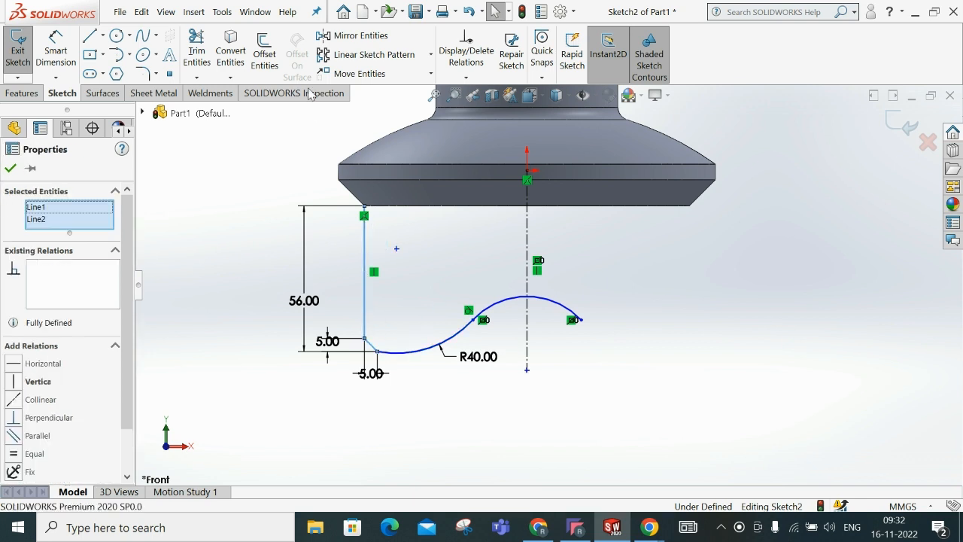
{"action": "left_click", "coordinate": [359, 35]}
{"action": "left_click", "coordinate": [55, 352]}
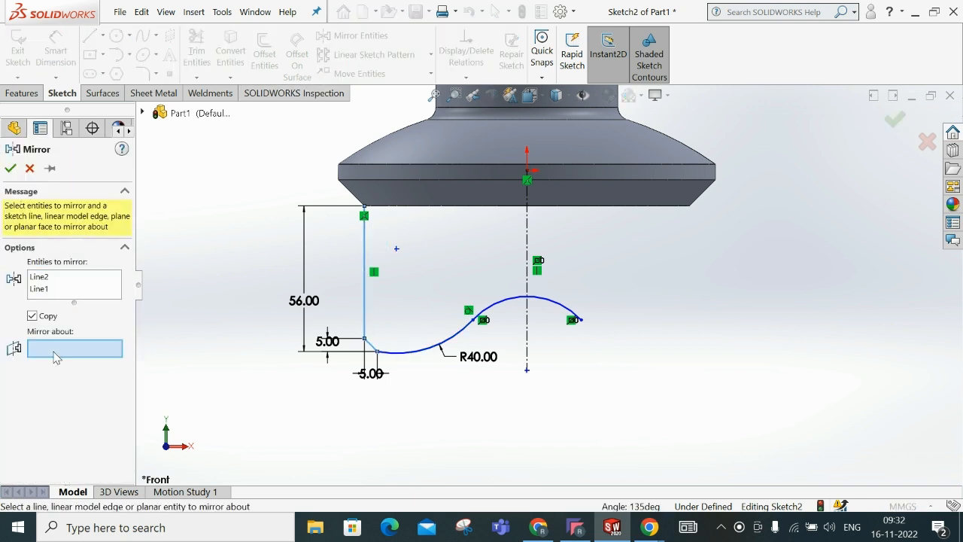
{"action": "left_click", "coordinate": [527, 229]}
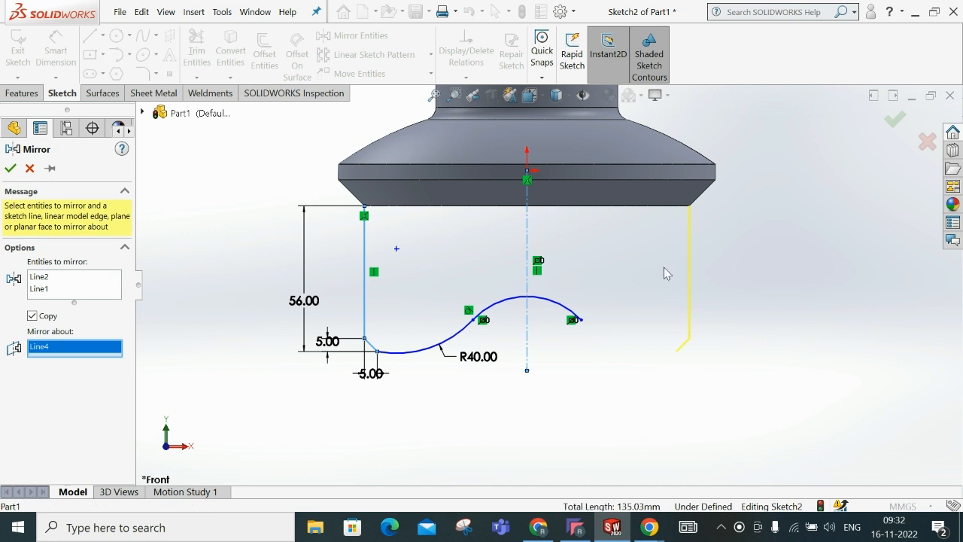
{"action": "left_click", "coordinate": [79, 296]}
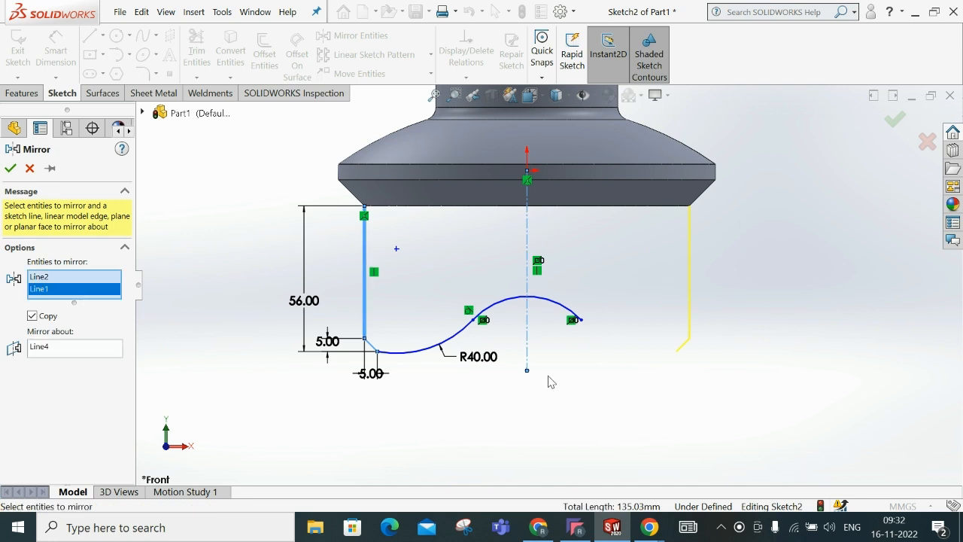
{"action": "left_click", "coordinate": [416, 355]}
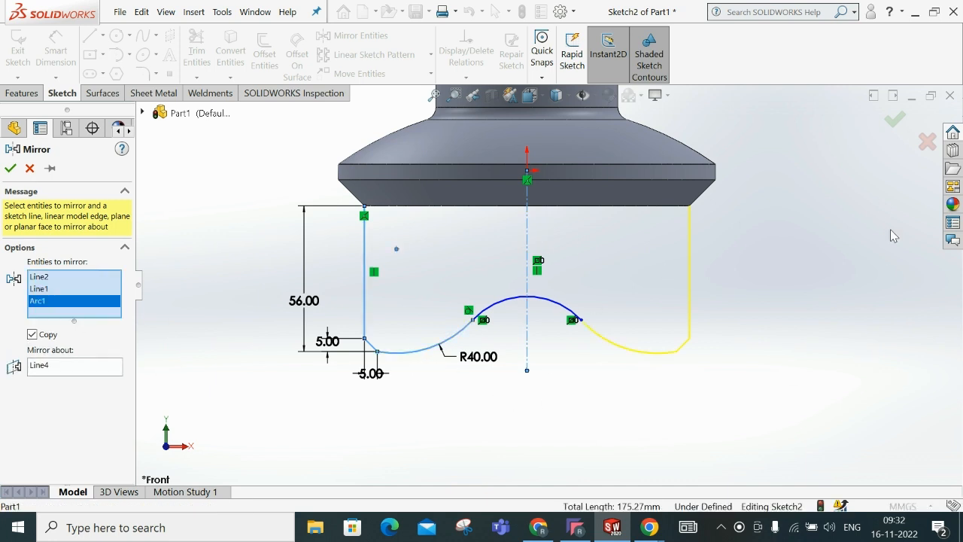
{"action": "left_click", "coordinate": [893, 121]}
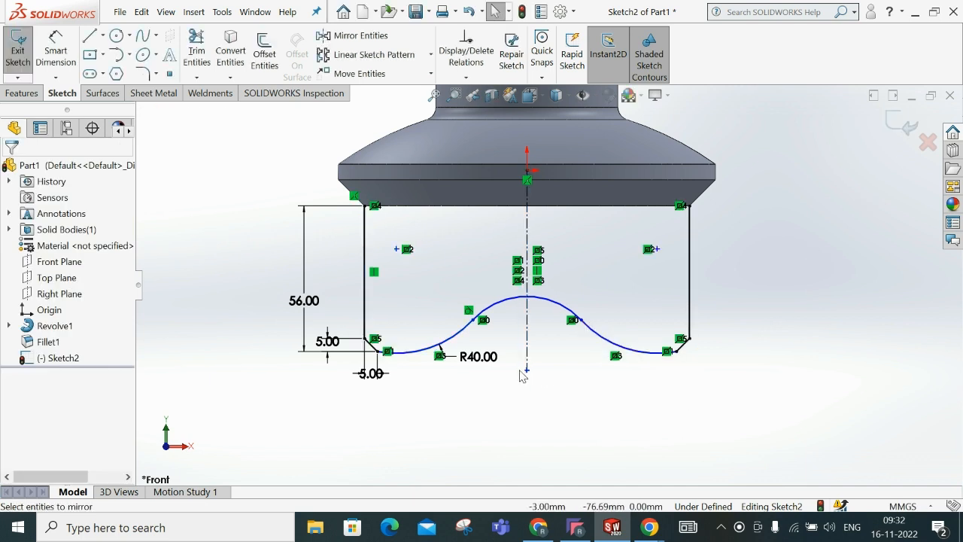
- Compare the wing with the drawing in Chrome and reposition the crest arc's centre about 48 mm below the body's bottom edge in SOLIDWORKS
{"action": "left_click_drag", "start_coordinate": [527, 380], "coordinate": [540, 401]}
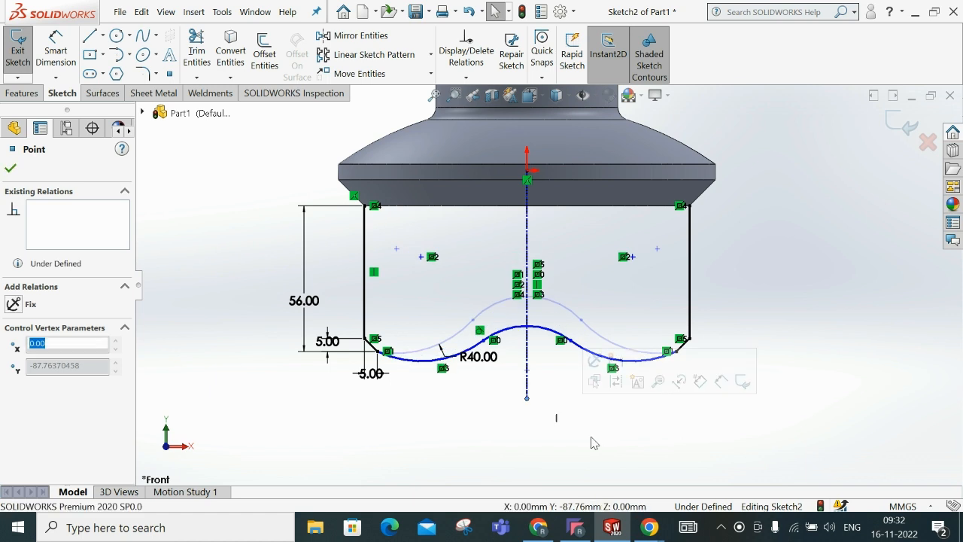
{"action": "left_click", "coordinate": [591, 442]}
{"action": "left_click", "coordinate": [547, 530]}
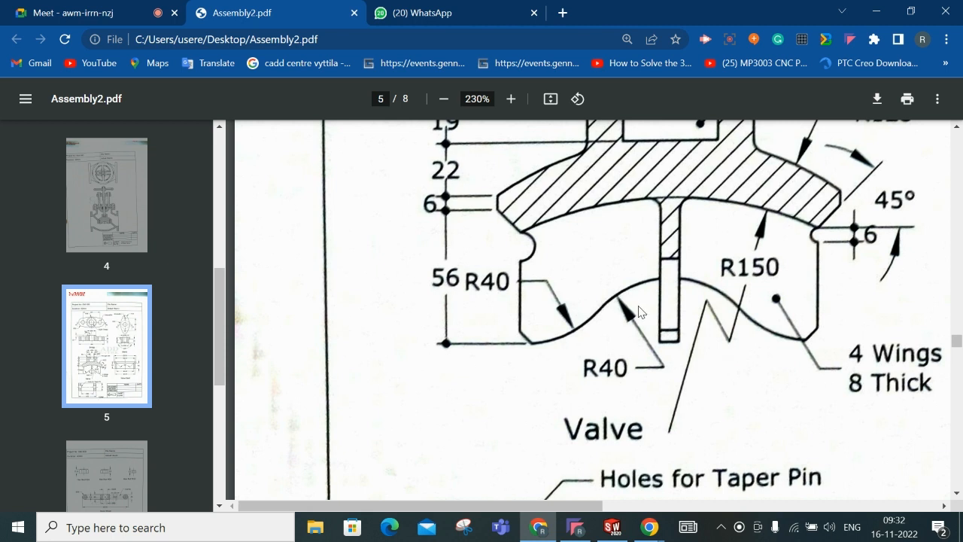
{"action": "left_click", "coordinate": [611, 527]}
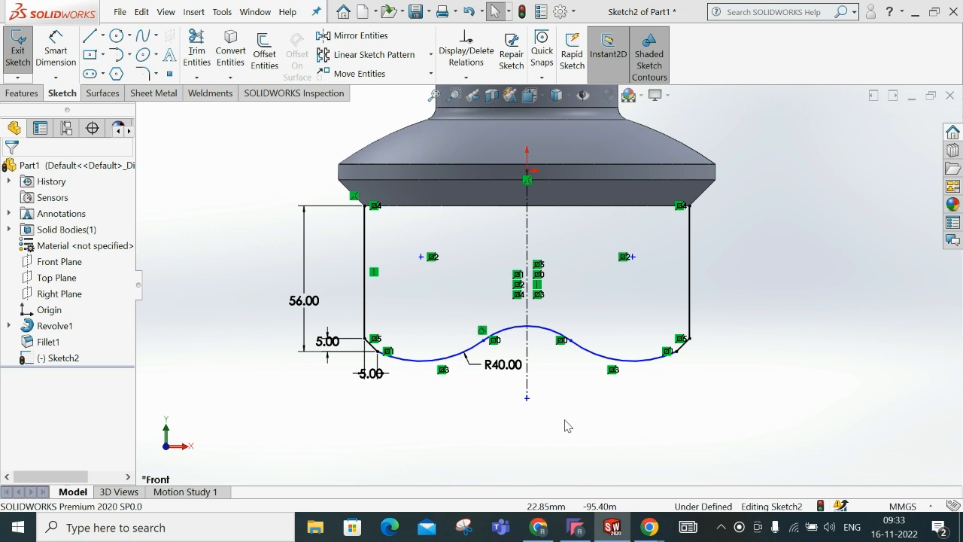
{"action": "left_click_drag", "start_coordinate": [527, 399], "coordinate": [537, 376]}
{"action": "left_click", "coordinate": [638, 466]}
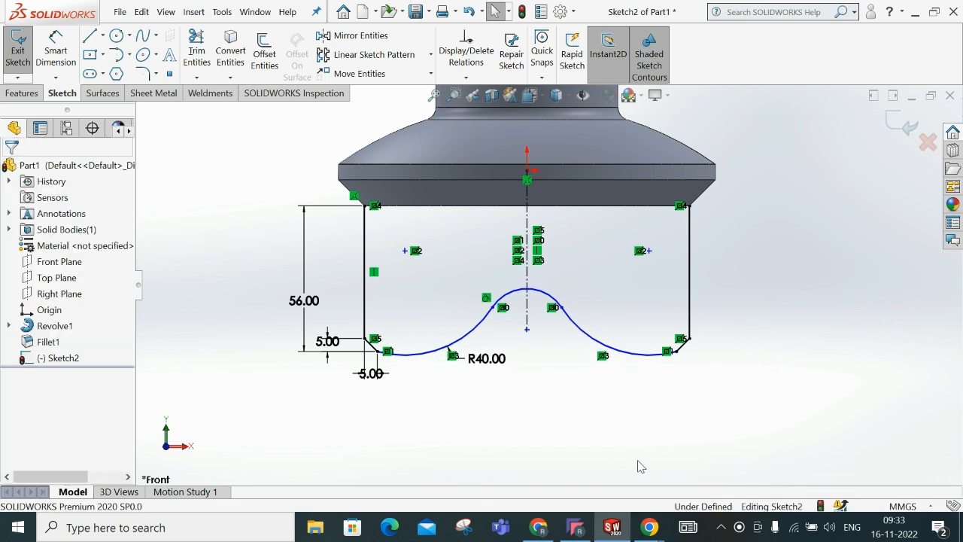
- Set a 50 mm vertical dimension from the body's bottom edge to the crest arc's centre point
{"action": "left_click", "coordinate": [103, 35]}
{"action": "left_click", "coordinate": [112, 73]}
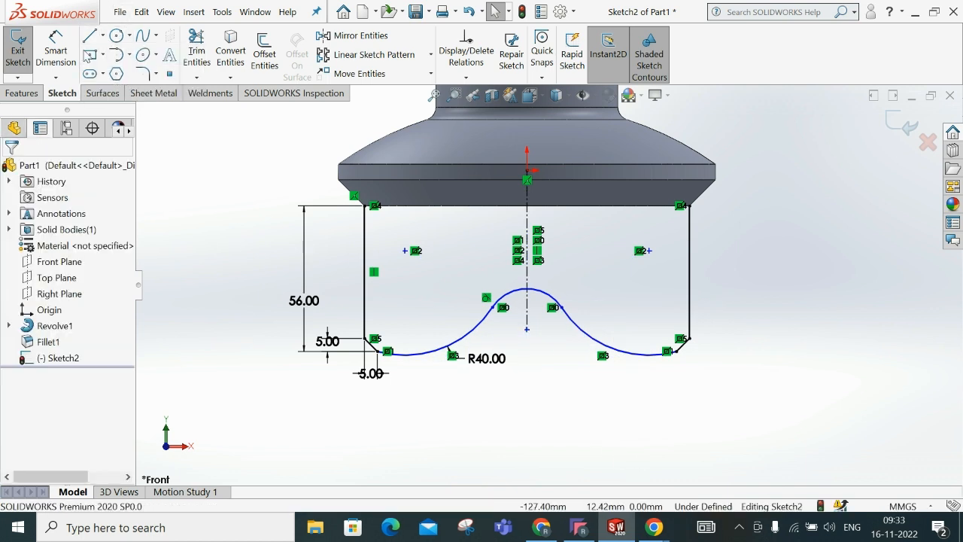
{"action": "left_click", "coordinate": [56, 51]}
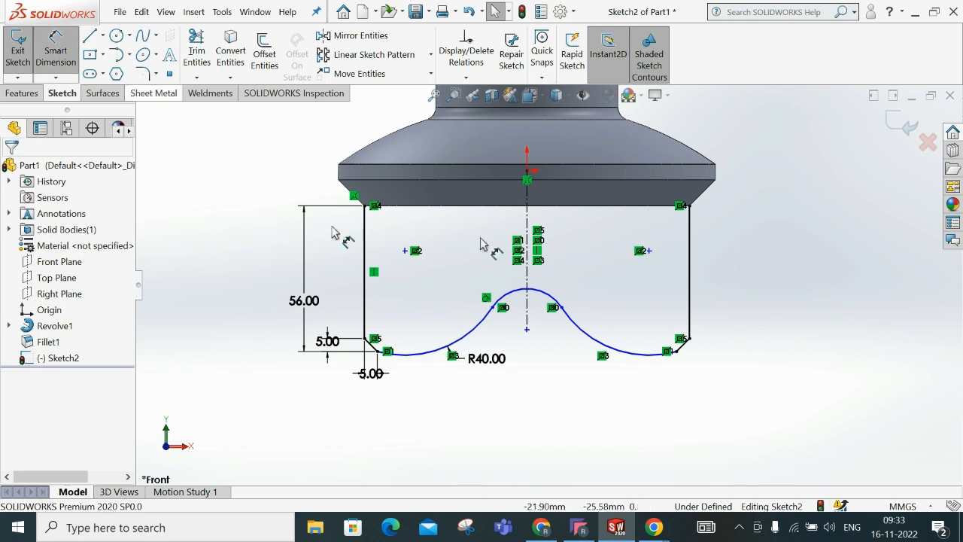
{"action": "left_click", "coordinate": [573, 208]}
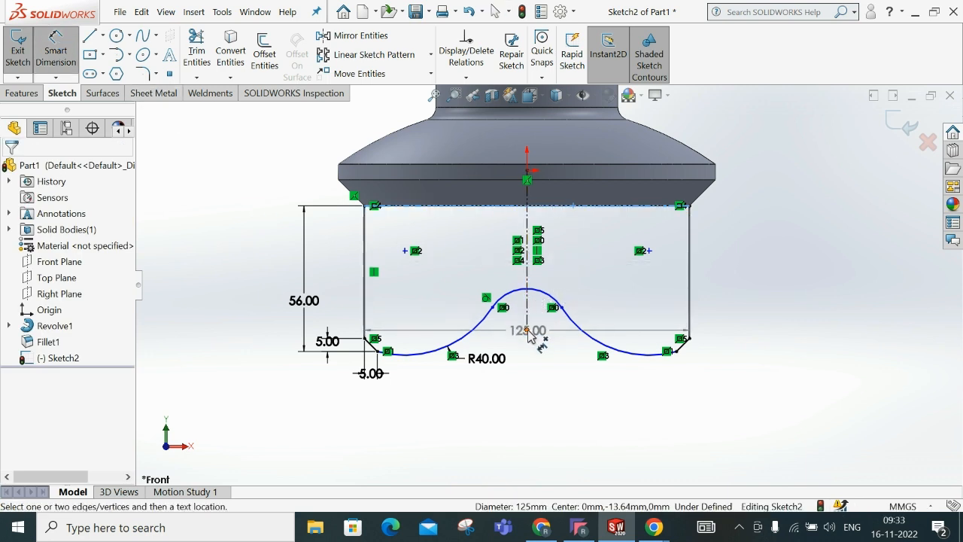
{"action": "left_click", "coordinate": [527, 330]}
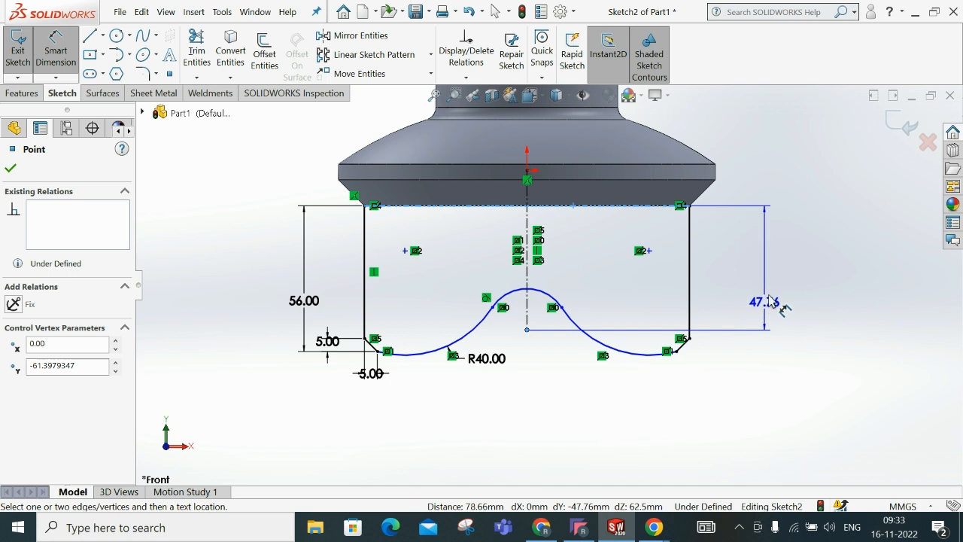
{"action": "left_click", "coordinate": [775, 281]}
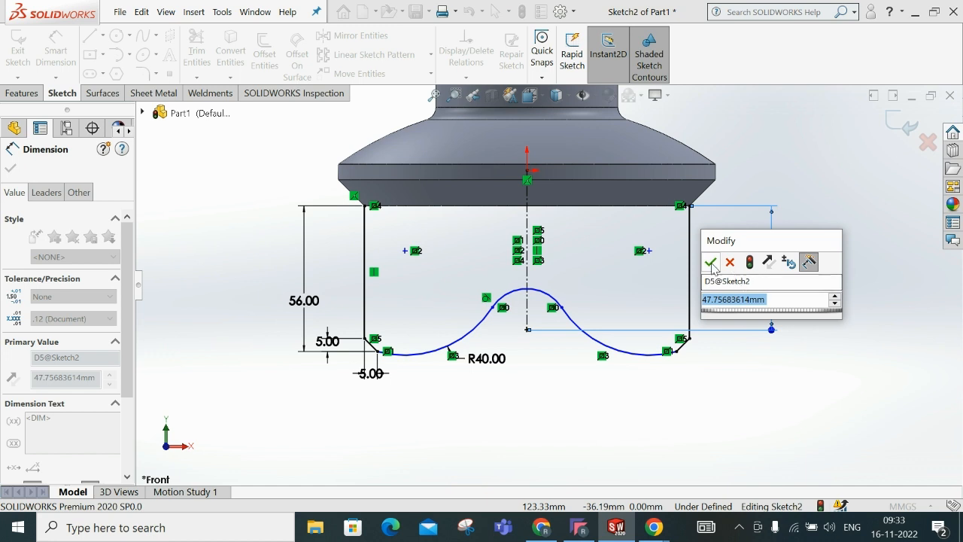
{"action": "type", "text": "50"}
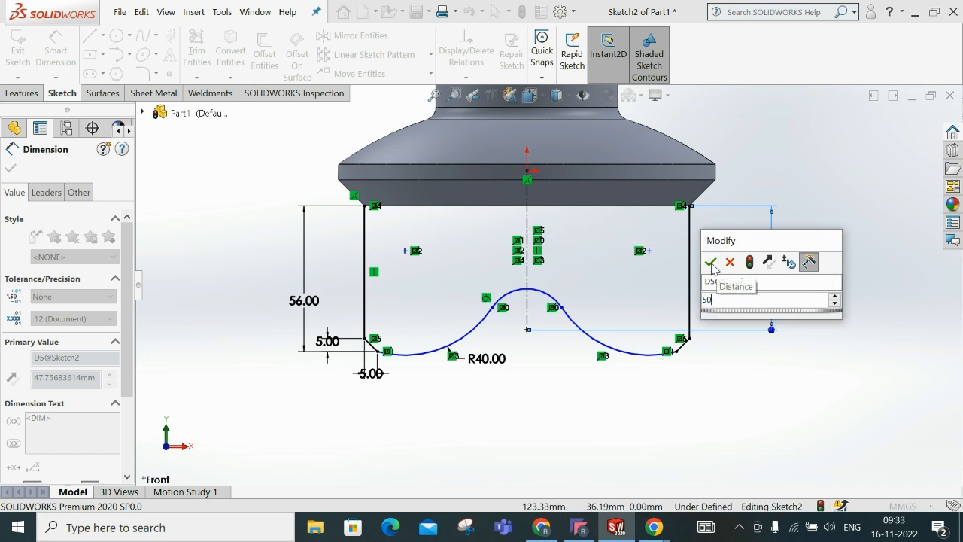
{"action": "left_click", "coordinate": [710, 263]}
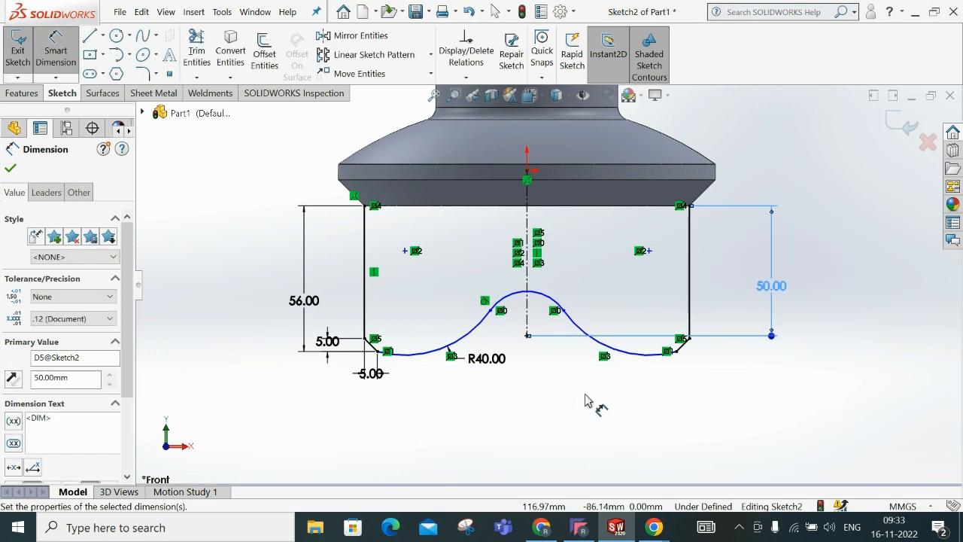
- Examine how the crest arc's centre and the vertical centerline are constrained in the wing sketch
{"action": "key", "text": "Escape"}
{"action": "scroll", "coordinate": [545, 383], "scroll_direction": "down", "scroll_amount": 3}
{"action": "key", "text": "Escape"}
{"action": "mouse_move", "coordinate": [534, 303]}
{"action": "left_mouse_down"}
{"action": "mouse_move", "coordinate": [520, 397]}
{"action": "mouse_move", "coordinate": [545, 277]}
{"action": "mouse_move", "coordinate": [546, 291]}
{"action": "mouse_move", "coordinate": [535, 282]}
{"action": "mouse_move", "coordinate": [551, 300]}
{"action": "left_mouse_up"}
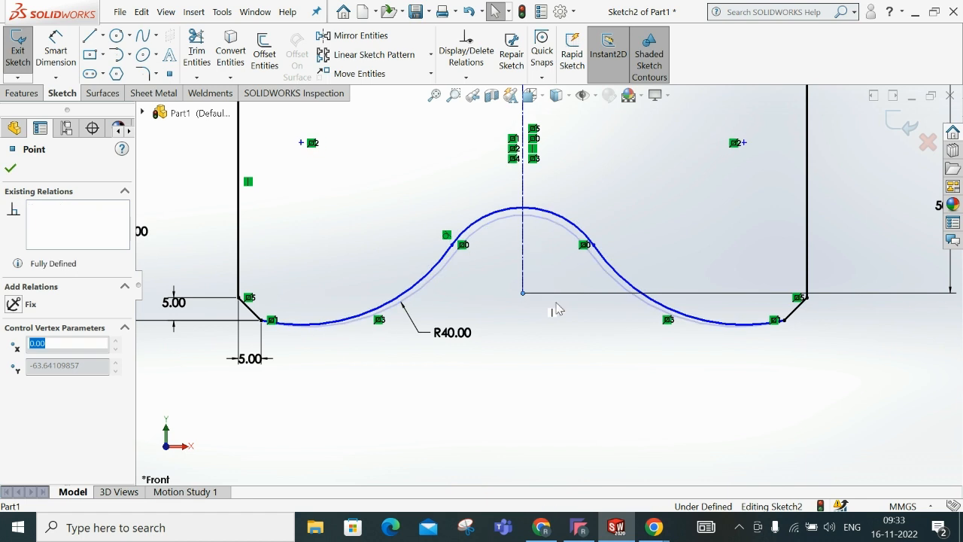
{"action": "left_click", "coordinate": [543, 388]}
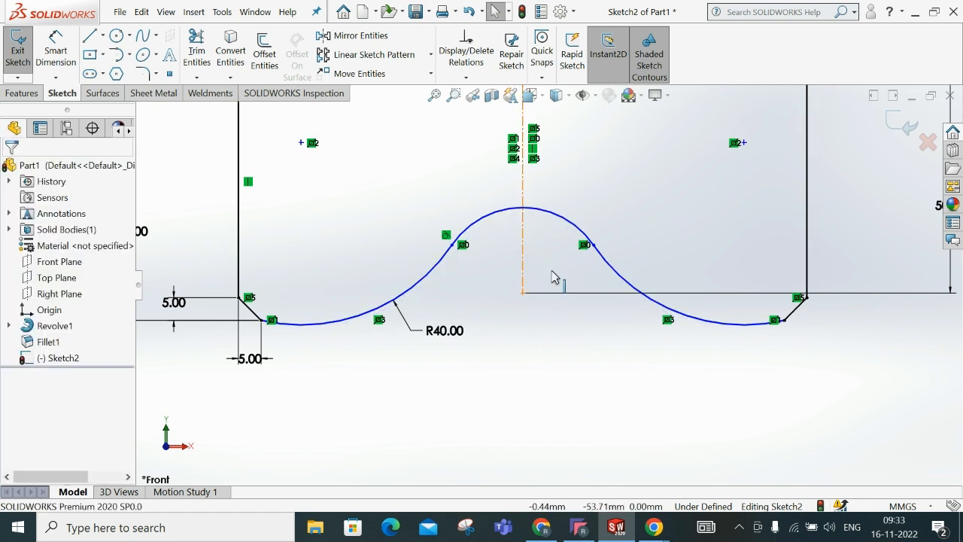
{"action": "left_click", "coordinate": [524, 255]}
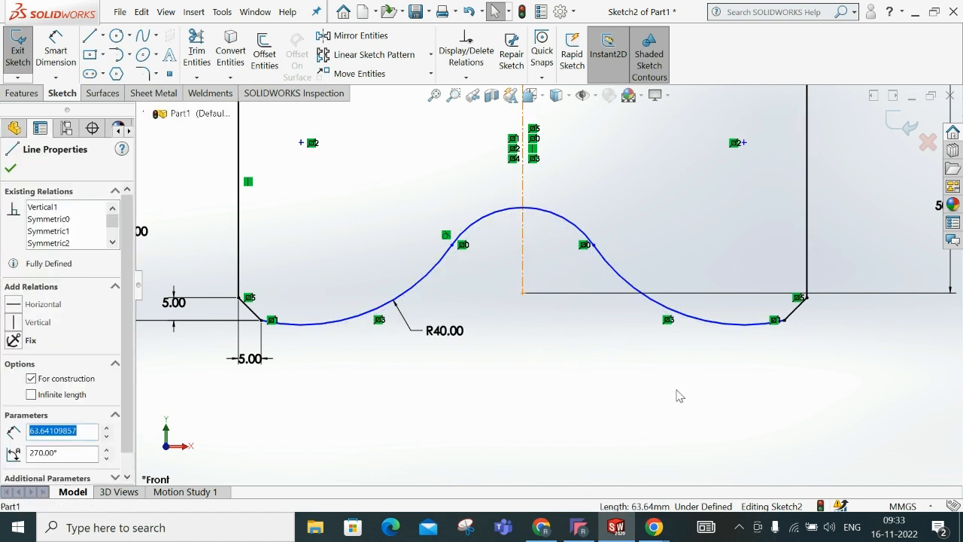
{"action": "scroll", "coordinate": [580, 409], "scroll_direction": "up", "scroll_amount": 6}
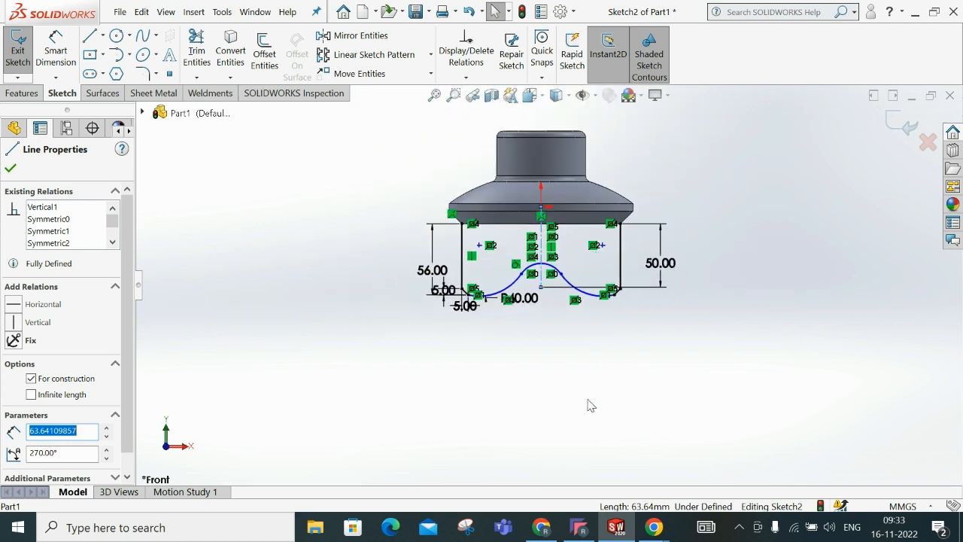
{"action": "scroll", "coordinate": [564, 259], "scroll_direction": "down", "scroll_amount": 5}
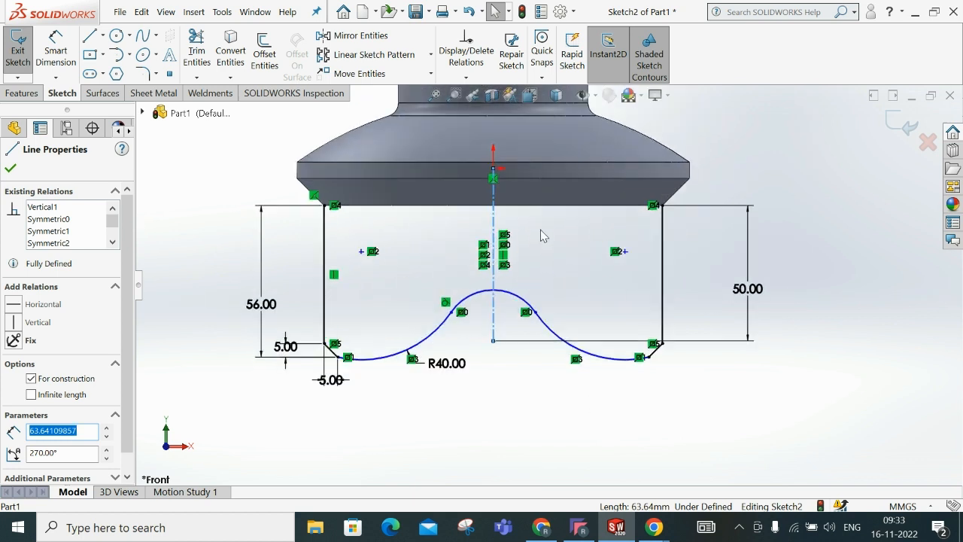
- Delete the 50 mm vertical dimension between the body's bottom edge and the crest arc's centre
{"action": "scroll", "coordinate": [567, 170], "scroll_direction": "down", "scroll_amount": 1}
{"action": "left_click", "coordinate": [778, 203]}
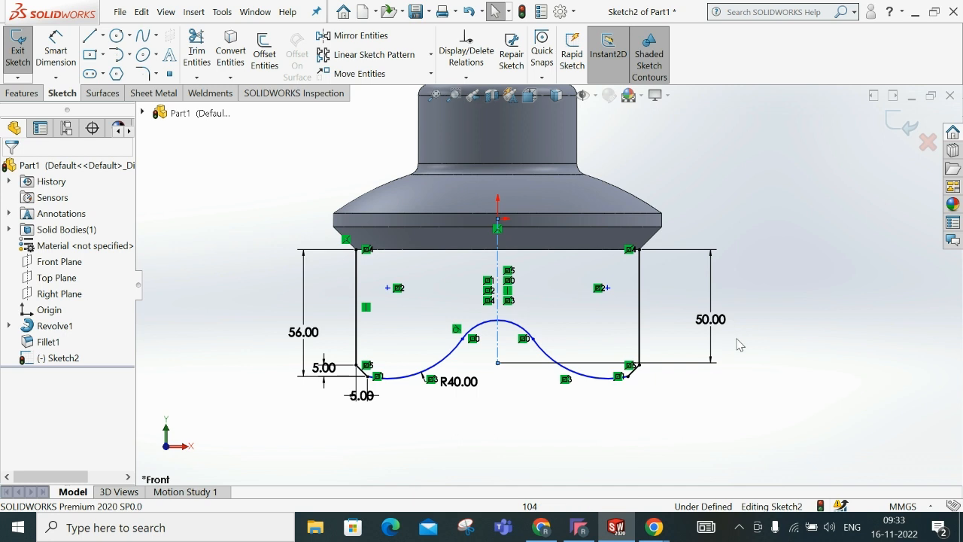
{"action": "left_click_drag", "start_coordinate": [792, 394], "coordinate": [706, 266]}
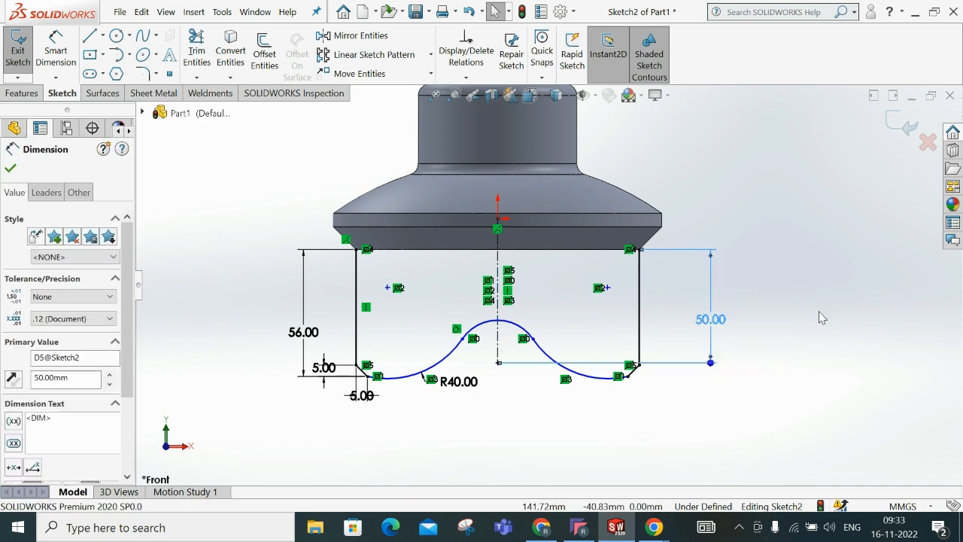
{"action": "key", "text": "Delete"}
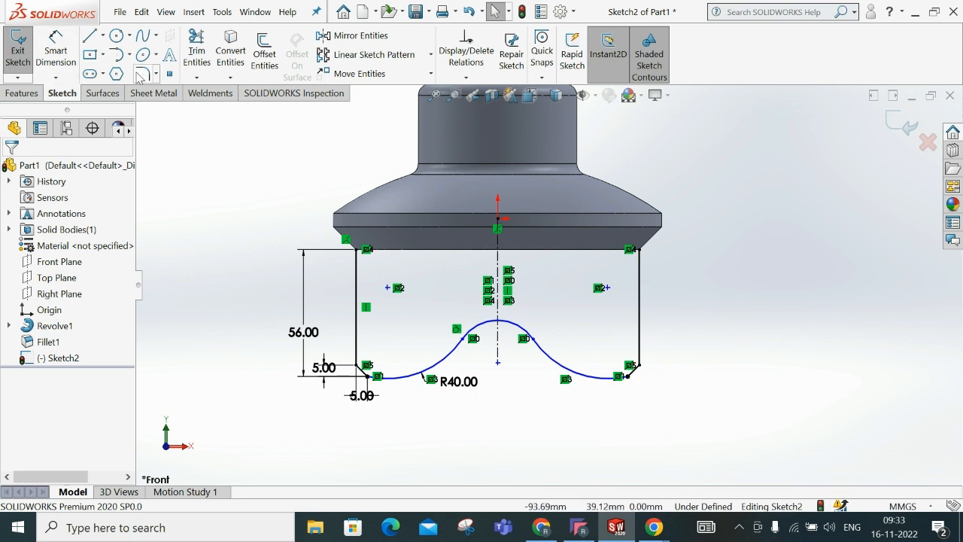
- Dimension the crest arc with a radius of 40 mm
{"action": "left_click", "coordinate": [56, 48]}
{"action": "scroll", "coordinate": [485, 273], "scroll_direction": "up", "scroll_amount": 2}
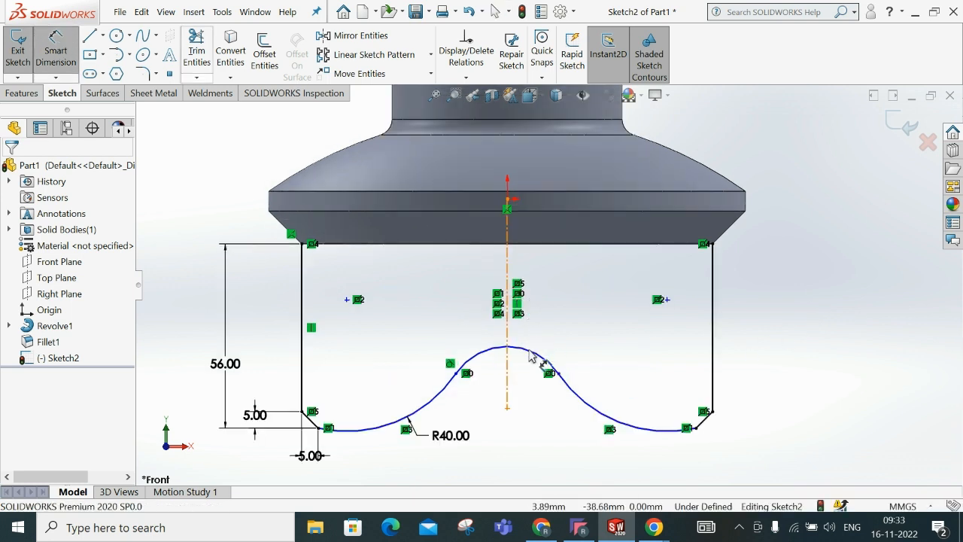
{"action": "scroll", "coordinate": [546, 357], "scroll_direction": "up", "scroll_amount": 2}
{"action": "left_click", "coordinate": [554, 389]}
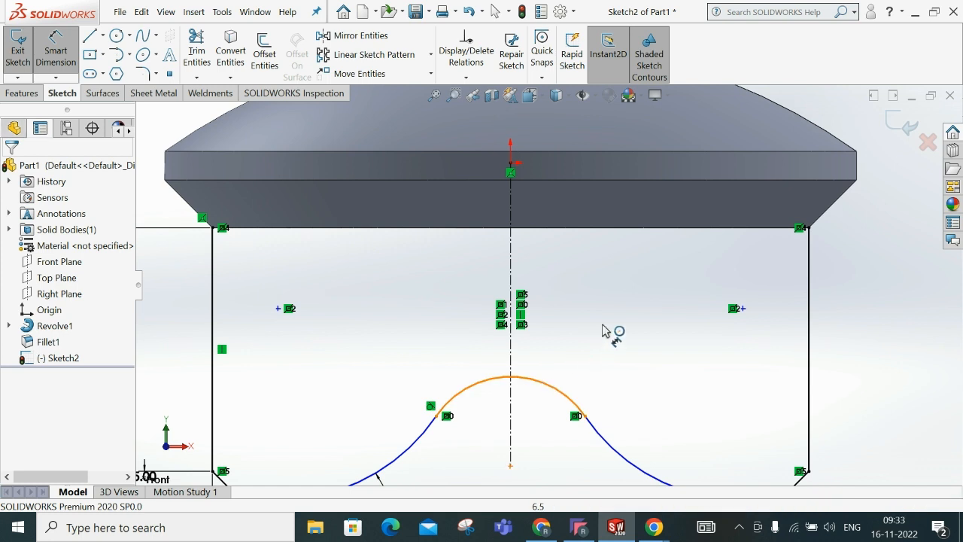
{"action": "left_click", "coordinate": [609, 314]}
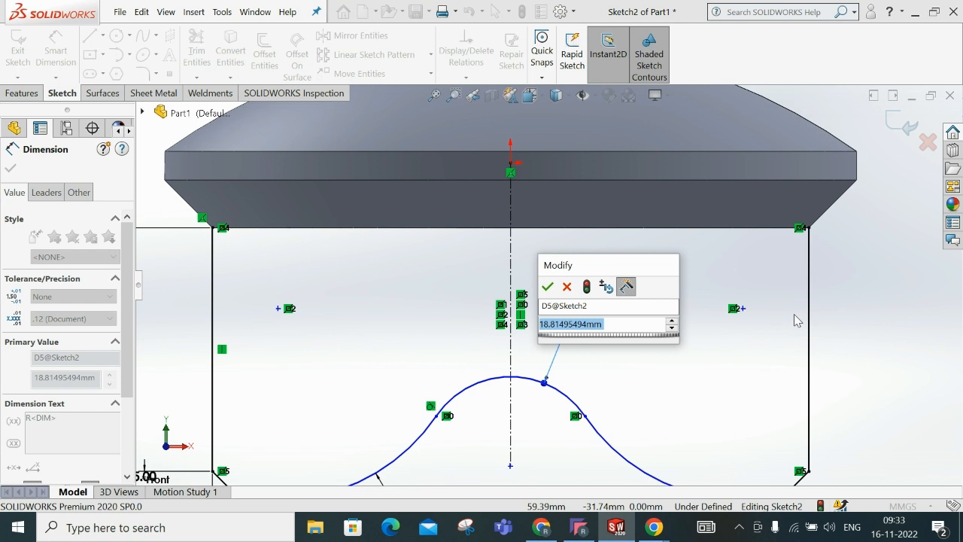
{"action": "type", "text": "40"}
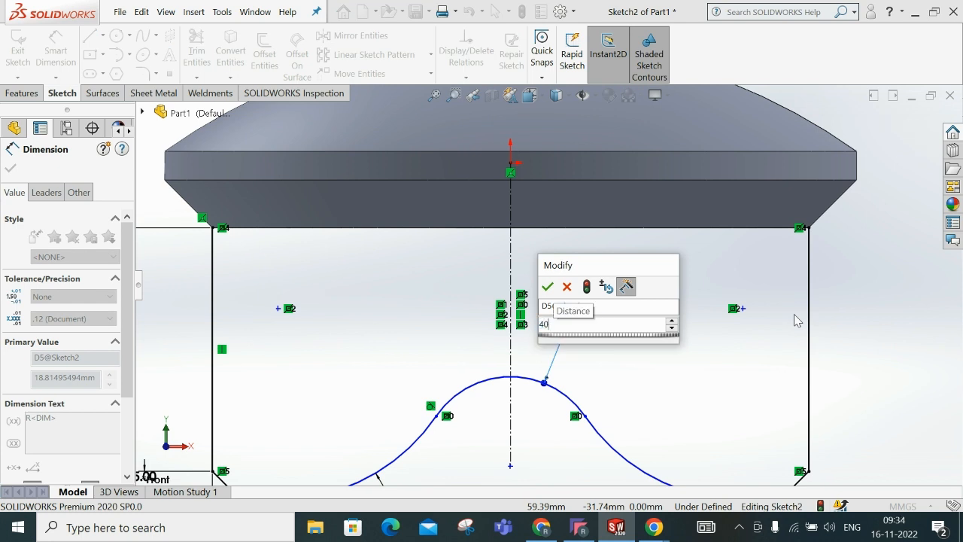
{"action": "key", "text": "Return"}
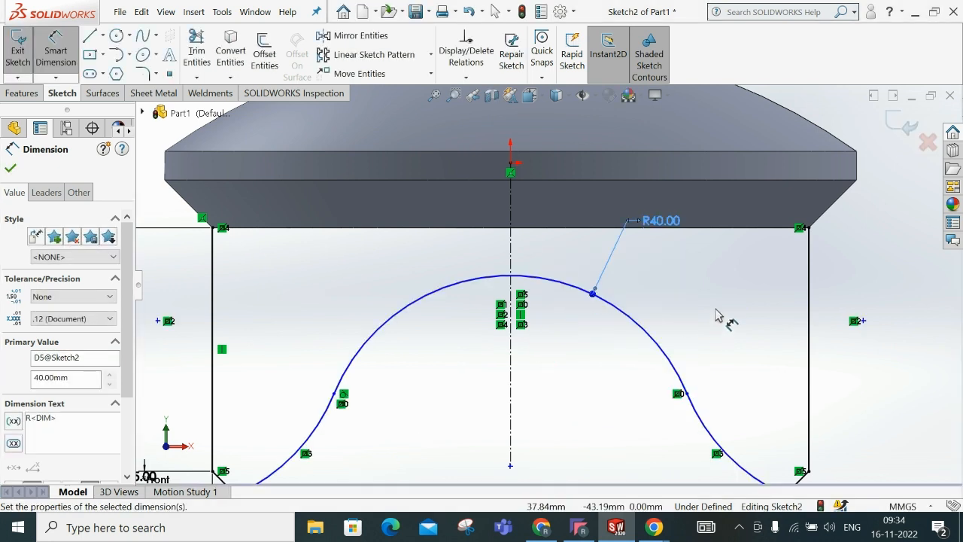
{"action": "left_click", "coordinate": [686, 340]}
{"action": "scroll", "coordinate": [686, 341], "scroll_direction": "up", "scroll_amount": 6}
{"action": "scroll", "coordinate": [572, 408], "scroll_direction": "down", "scroll_amount": 2}
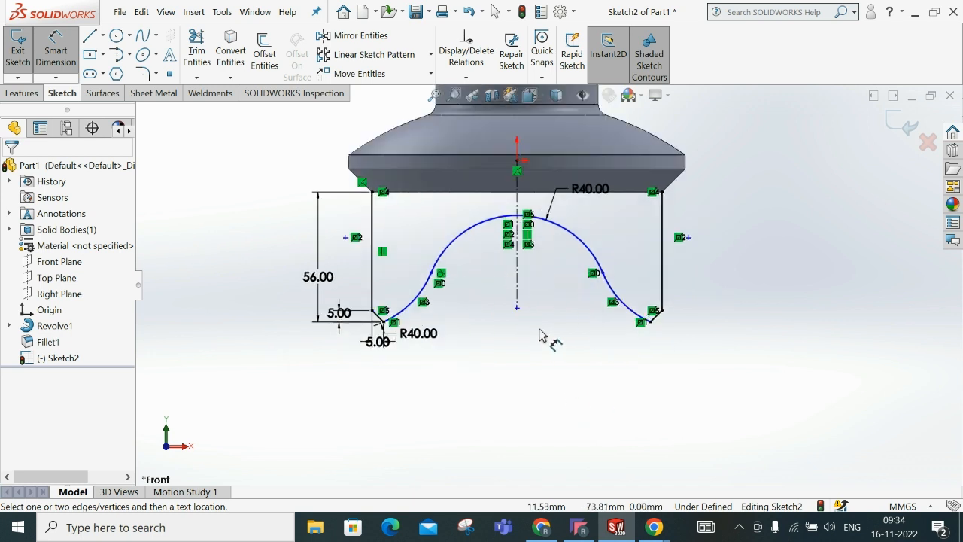
- Reshape the wing's wavy edge by moving the crest arc's centre to about 71 mm below the body's bottom edge
{"action": "left_click", "coordinate": [517, 307]}
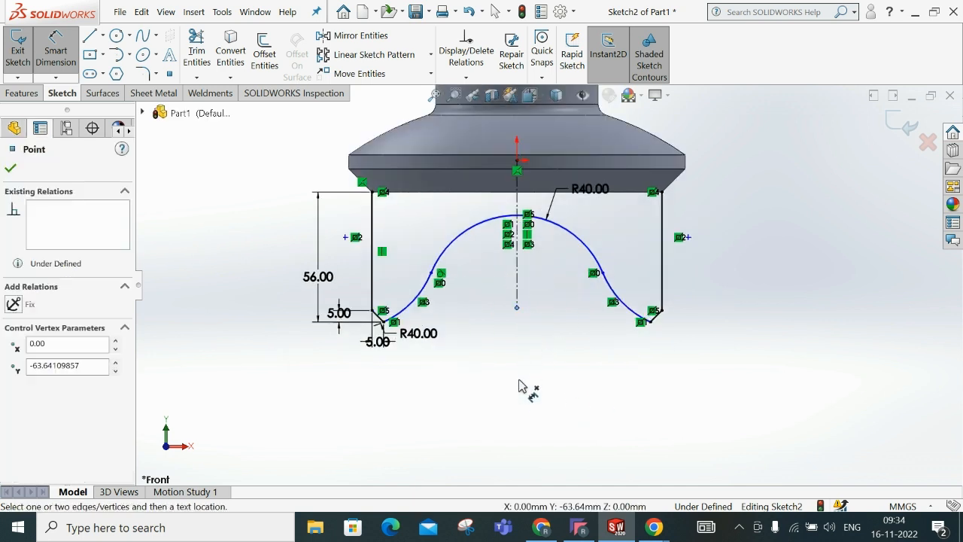
{"action": "key", "text": "Escape"}
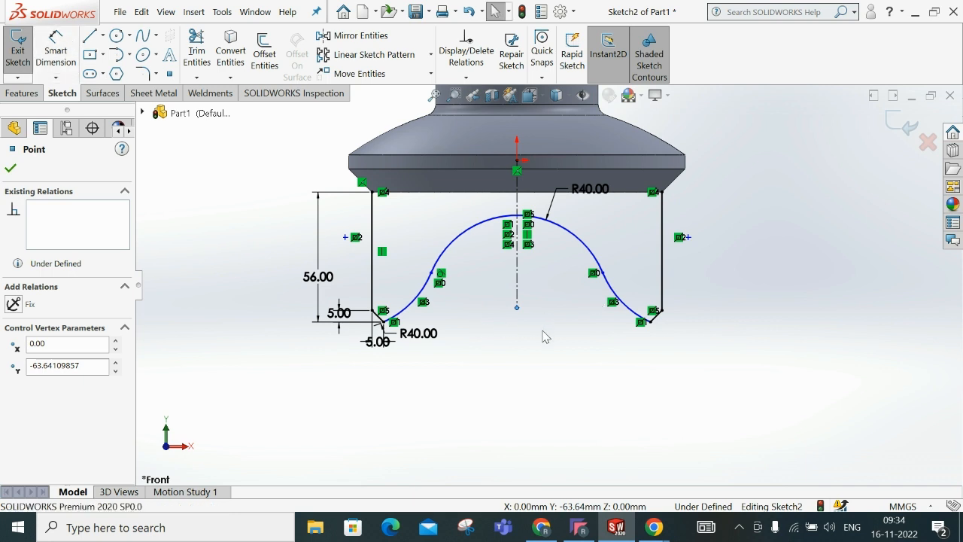
{"action": "left_click", "coordinate": [500, 343]}
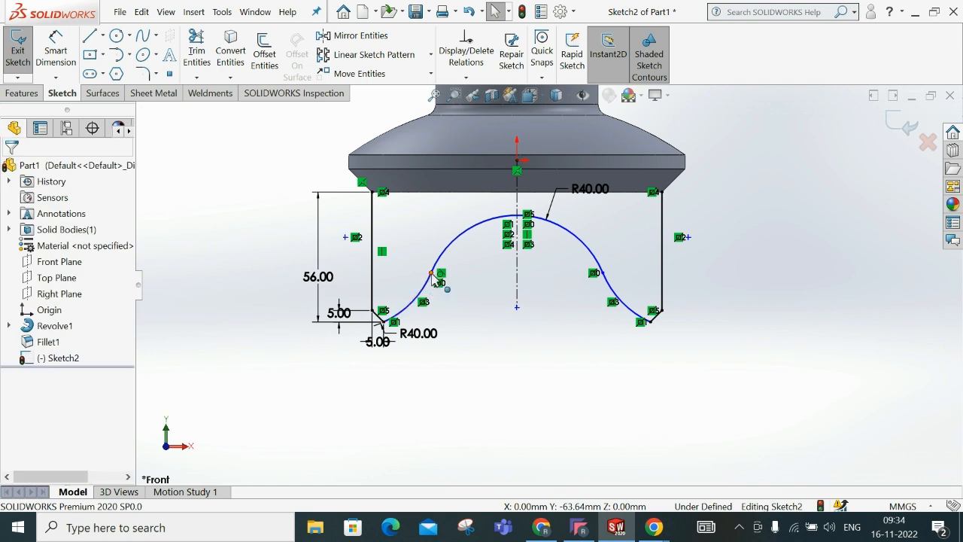
{"action": "left_click_drag", "start_coordinate": [439, 289], "coordinate": [444, 319]}
{"action": "left_click", "coordinate": [541, 331]}
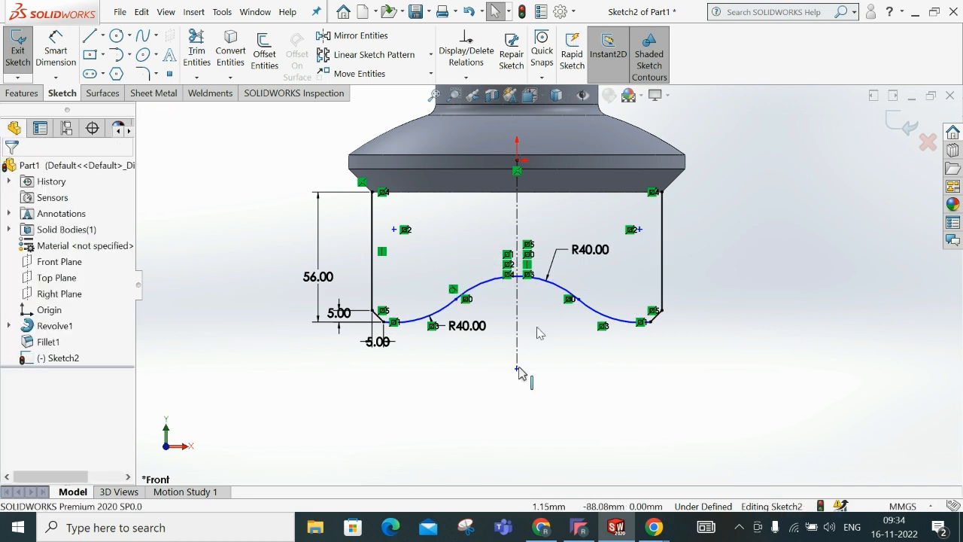
{"action": "left_click_drag", "start_coordinate": [521, 359], "coordinate": [526, 352]}
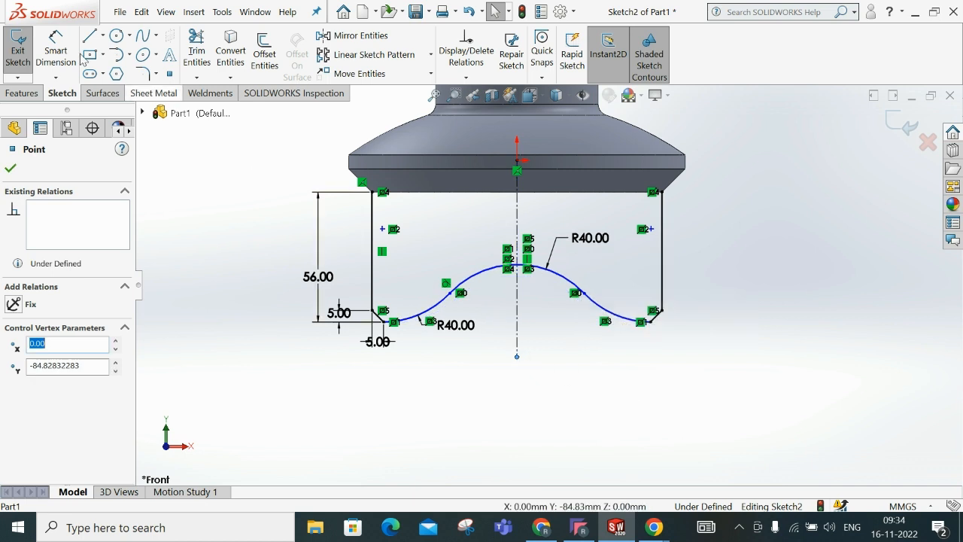
- Set a 70 mm vertical dimension from the body's bottom edge to the crest arc's centre point
{"action": "left_click", "coordinate": [56, 51]}
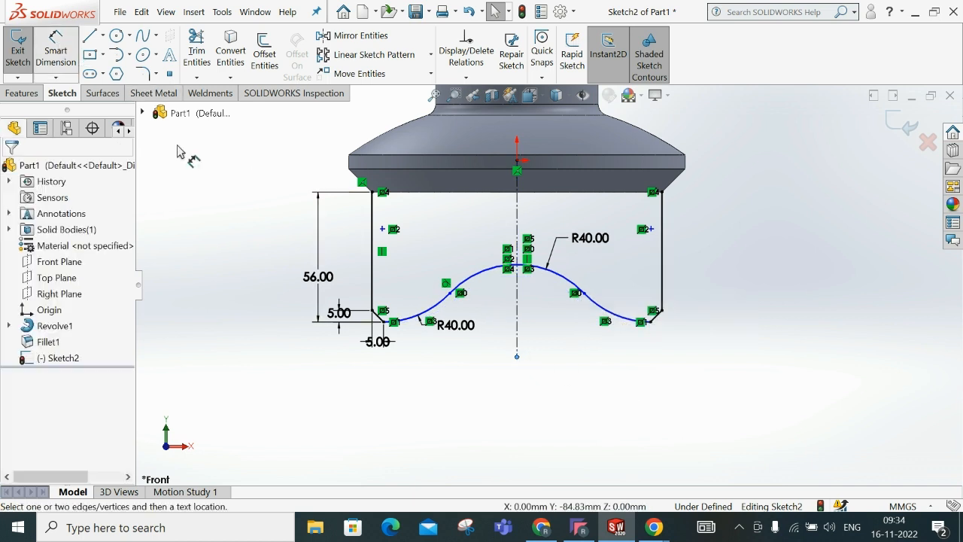
{"action": "left_click", "coordinate": [535, 193]}
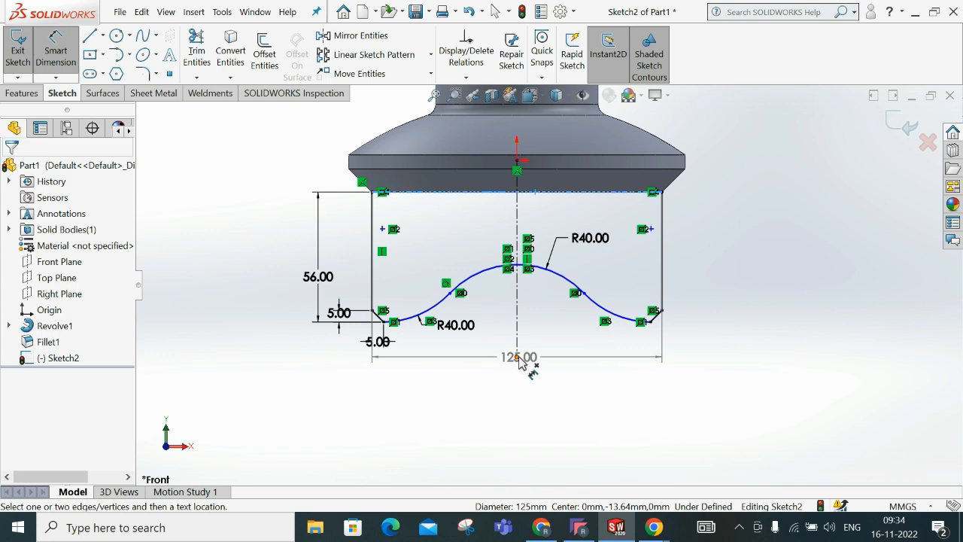
{"action": "left_click", "coordinate": [517, 356]}
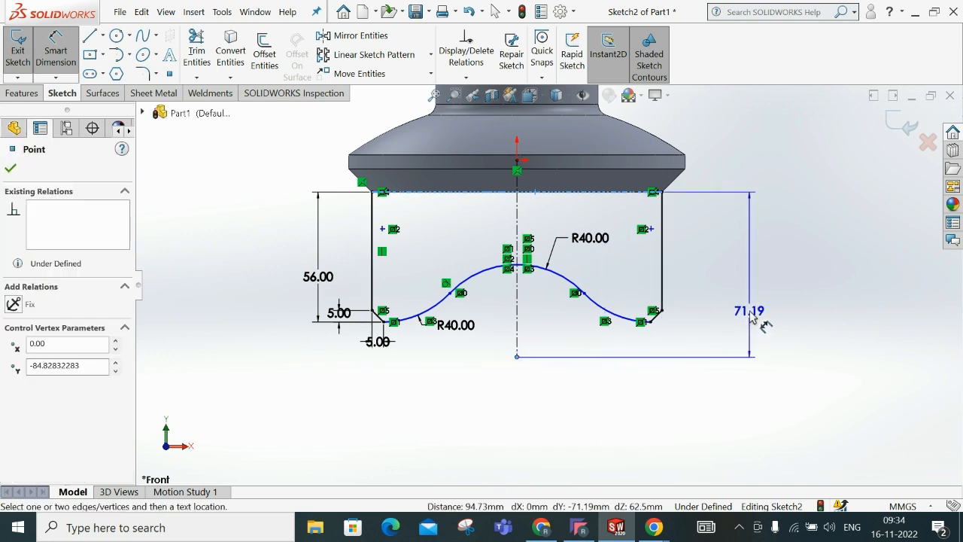
{"action": "left_click", "coordinate": [761, 319]}
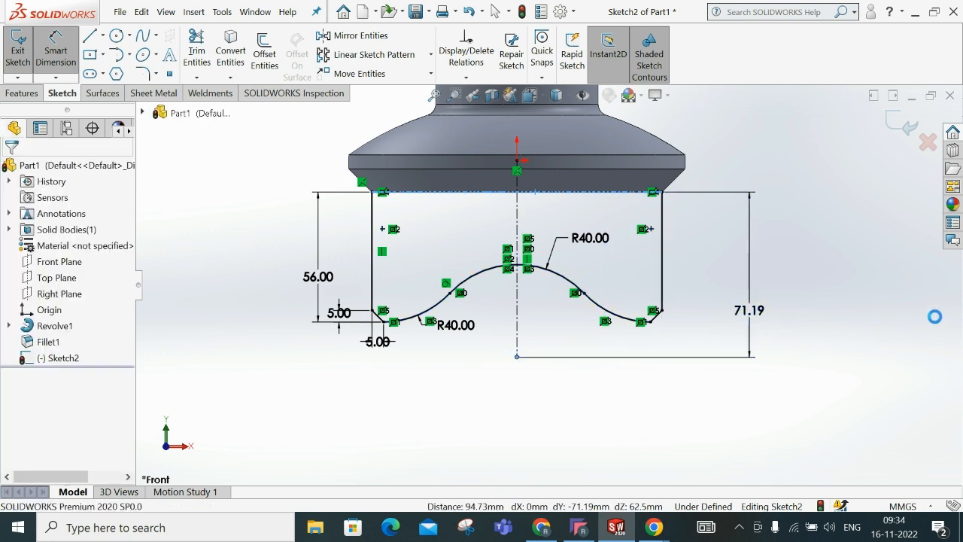
{"action": "type", "text": "70"}
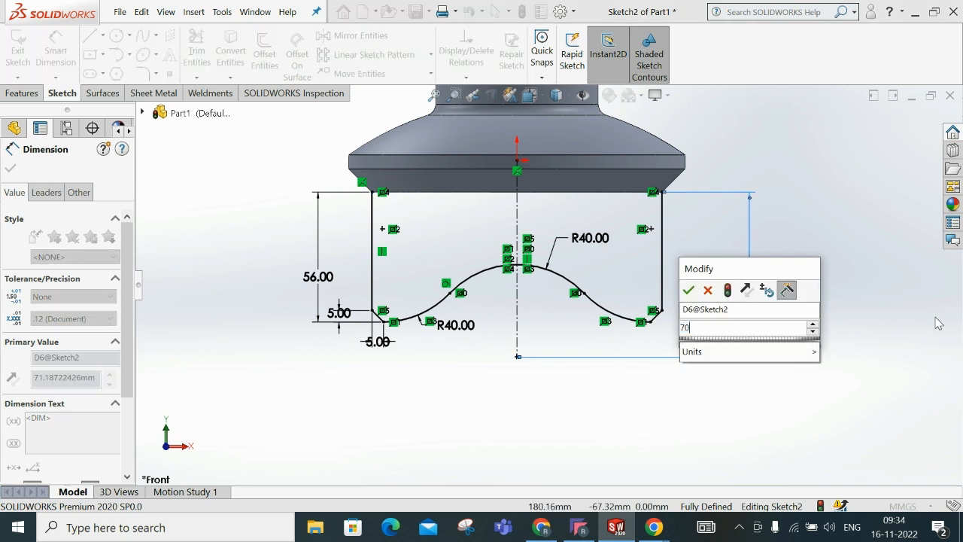
{"action": "key", "text": "Return"}
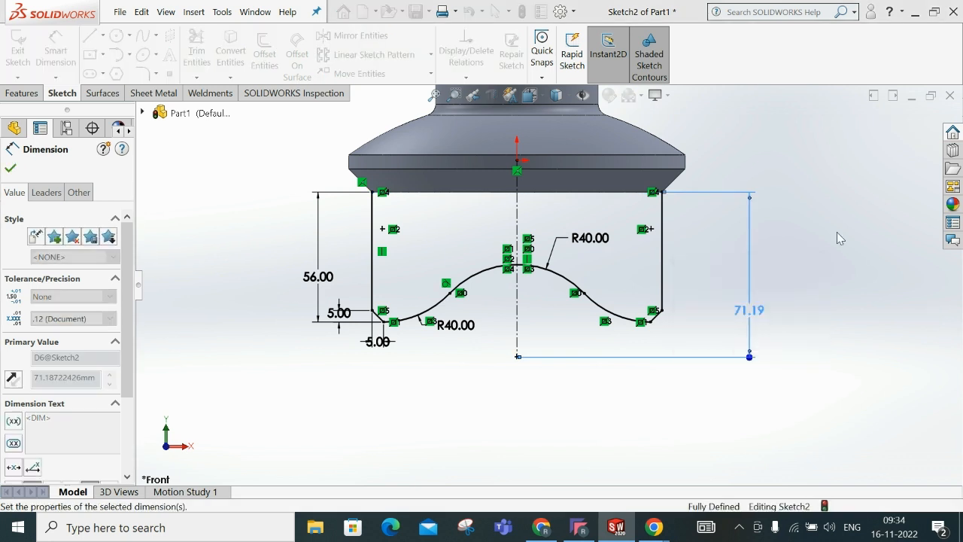
{"action": "key", "text": "Escape"}
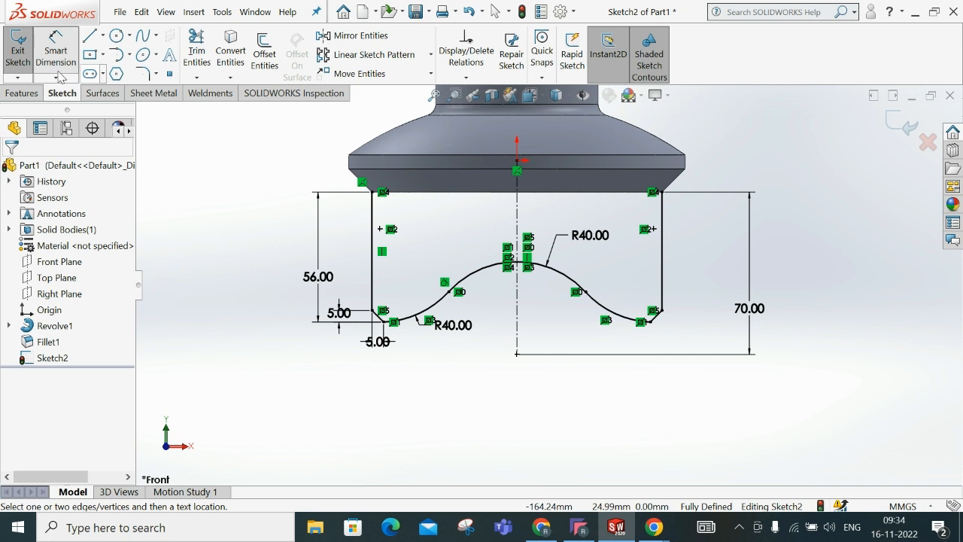
- Close the wing profile with a horizontal line along the body's bottom edge, joining the upper ends of both vertical sides
{"action": "scroll", "coordinate": [544, 151], "scroll_direction": "down", "scroll_amount": 1}
{"action": "scroll", "coordinate": [746, 205], "scroll_direction": "up", "scroll_amount": 2}
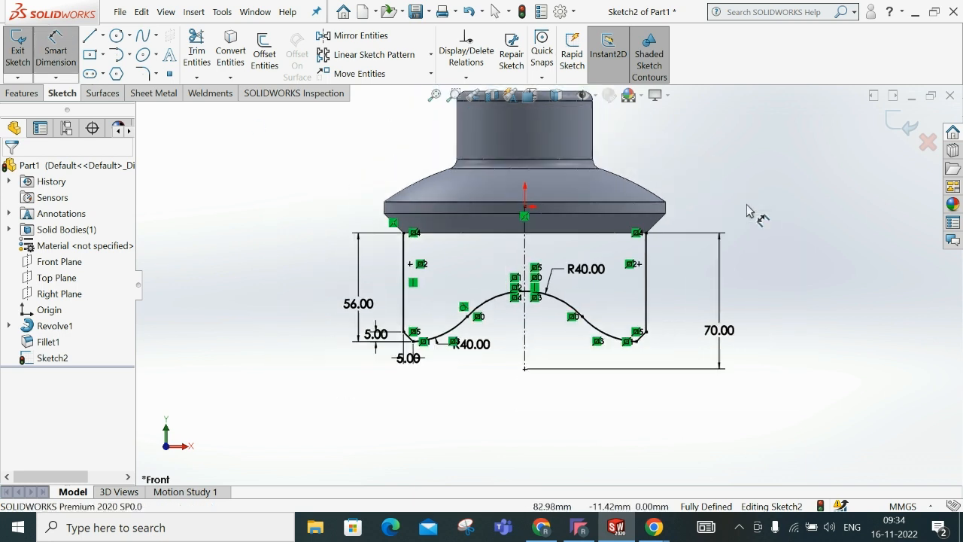
{"action": "scroll", "coordinate": [730, 179], "scroll_direction": "down", "scroll_amount": 1}
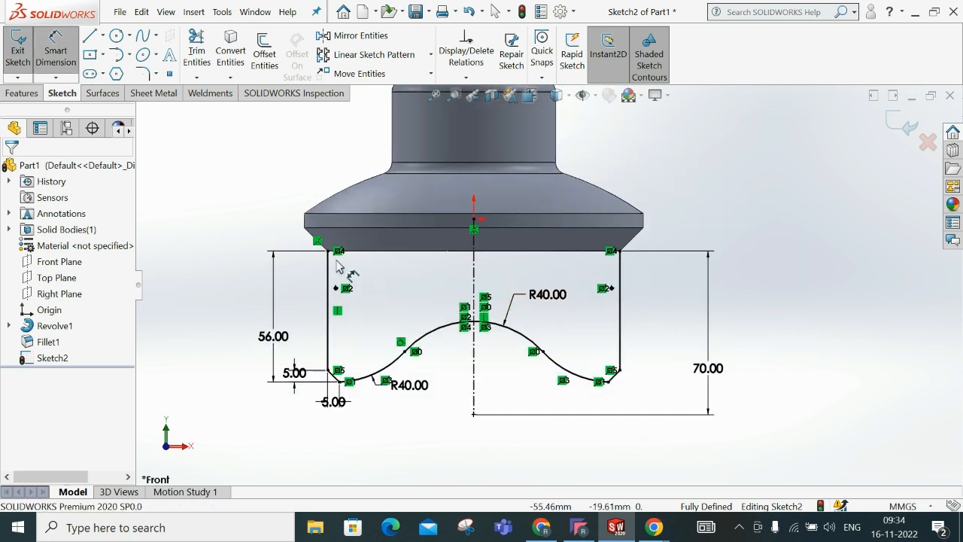
{"action": "key", "text": "l"}
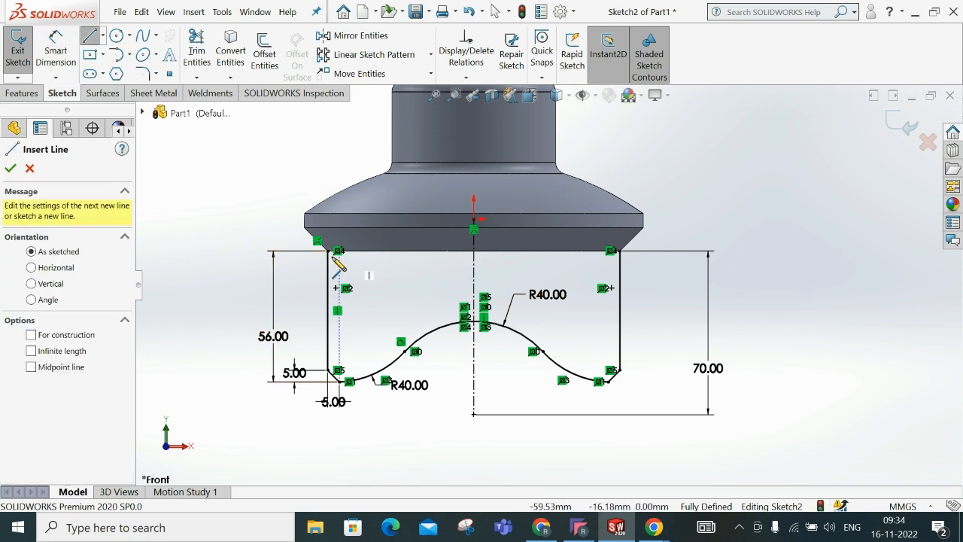
{"action": "left_click", "coordinate": [328, 251]}
{"action": "left_click", "coordinate": [611, 251]}
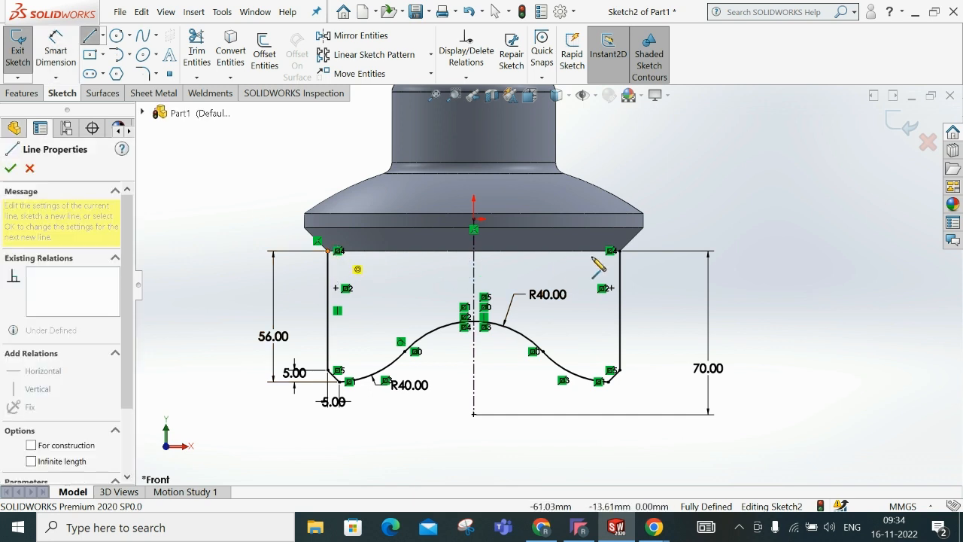
{"action": "right_click", "coordinate": [619, 250]}
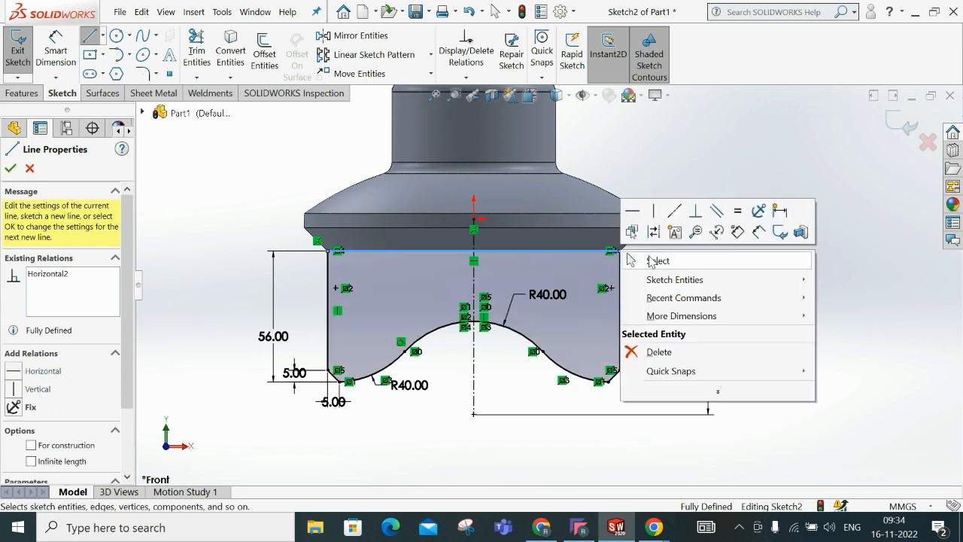
{"action": "left_click", "coordinate": [651, 258]}
- Inspect where the closed wing profile meets the body from an angle and restore the front view
{"action": "middle_click_drag", "start_coordinate": [481, 302], "coordinate": [545, 214]}
{"action": "left_click", "coordinate": [547, 215]}
{"action": "mouse_move", "coordinate": [555, 256]}
{"action": "middle_mouse_down"}
{"action": "mouse_move", "coordinate": [539, 311]}
{"action": "mouse_move", "coordinate": [454, 303]}
{"action": "mouse_move", "coordinate": [476, 257]}
{"action": "mouse_move", "coordinate": [494, 331]}
{"action": "mouse_move", "coordinate": [500, 269]}
{"action": "mouse_move", "coordinate": [527, 234]}
{"action": "mouse_move", "coordinate": [540, 231]}
{"action": "mouse_move", "coordinate": [499, 280]}
{"action": "mouse_move", "coordinate": [504, 329]}
{"action": "middle_mouse_up"}
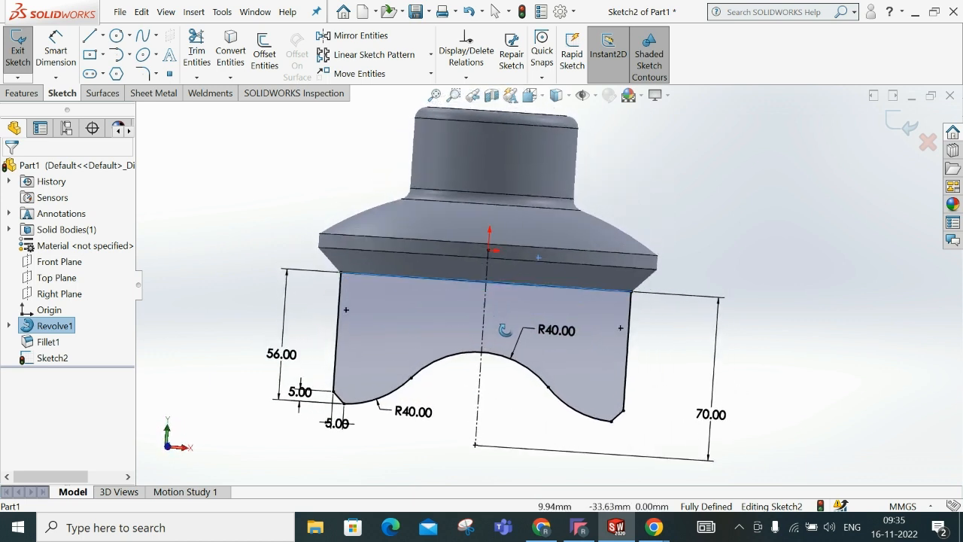
{"action": "left_click", "coordinate": [536, 97]}
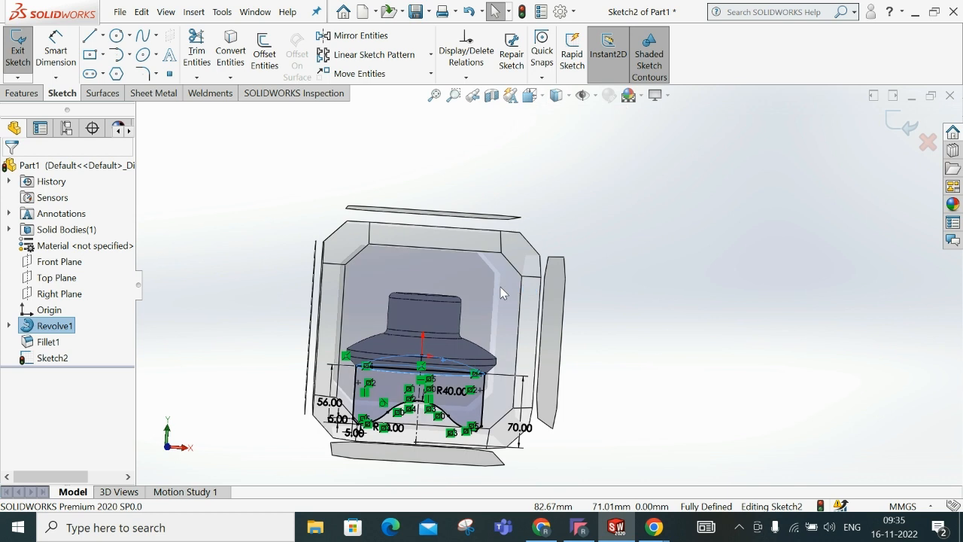
{"action": "left_click", "coordinate": [726, 254]}
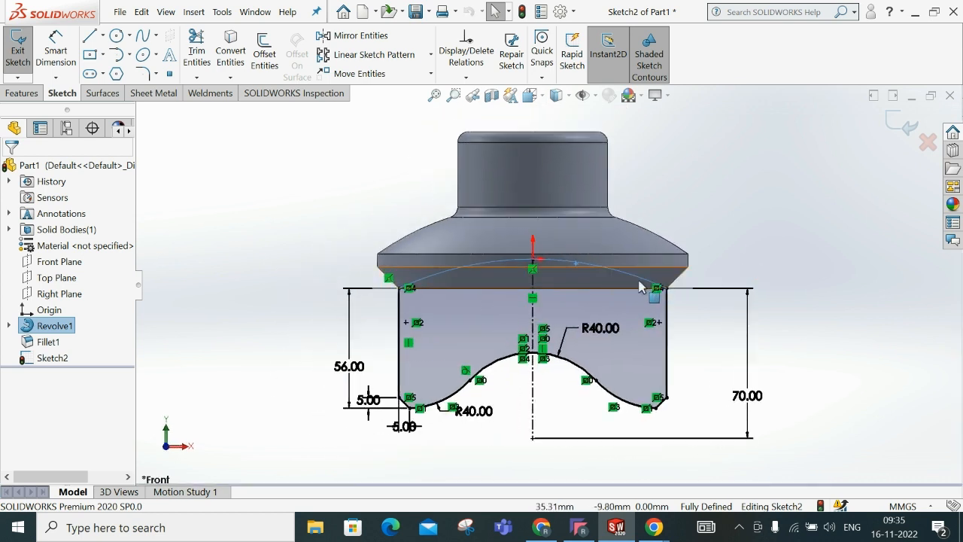
{"action": "key", "text": "Escape"}
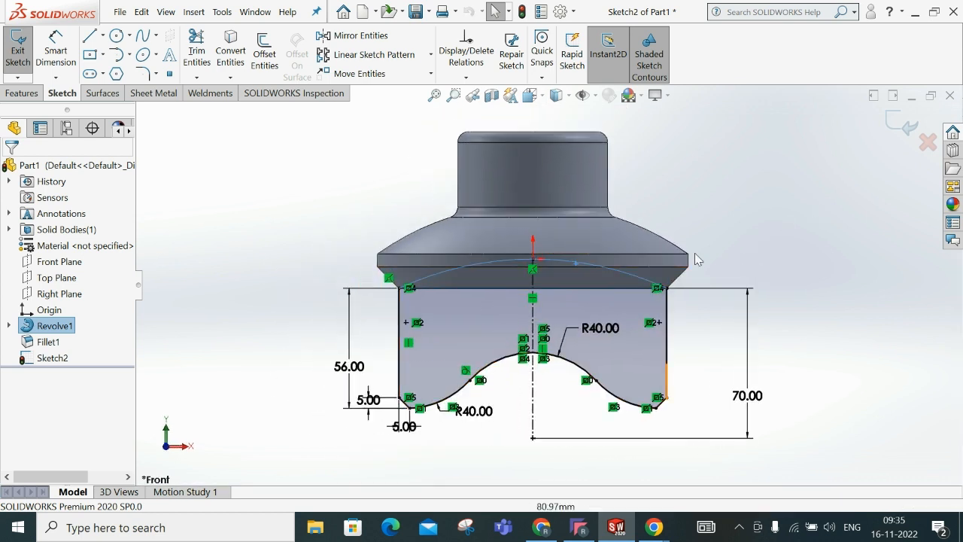
- Replace the wing profile's horizontal top line with an upward-bulging three-point arc of about 88 mm radius between the side lines' upper ends
{"action": "right_click", "coordinate": [600, 291]}
{"action": "left_click", "coordinate": [613, 474]}
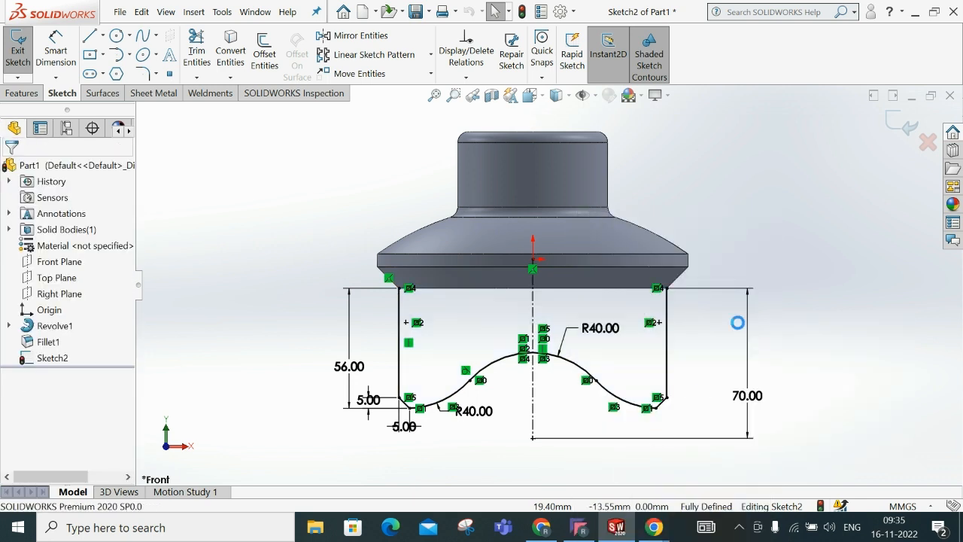
{"action": "left_click", "coordinate": [129, 54]}
{"action": "left_click", "coordinate": [150, 110]}
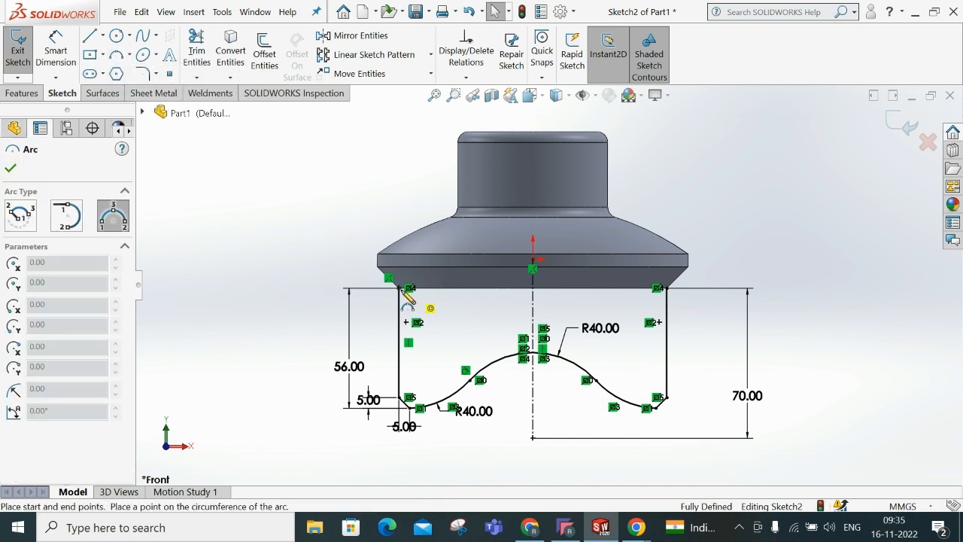
{"action": "left_click", "coordinate": [408, 288]}
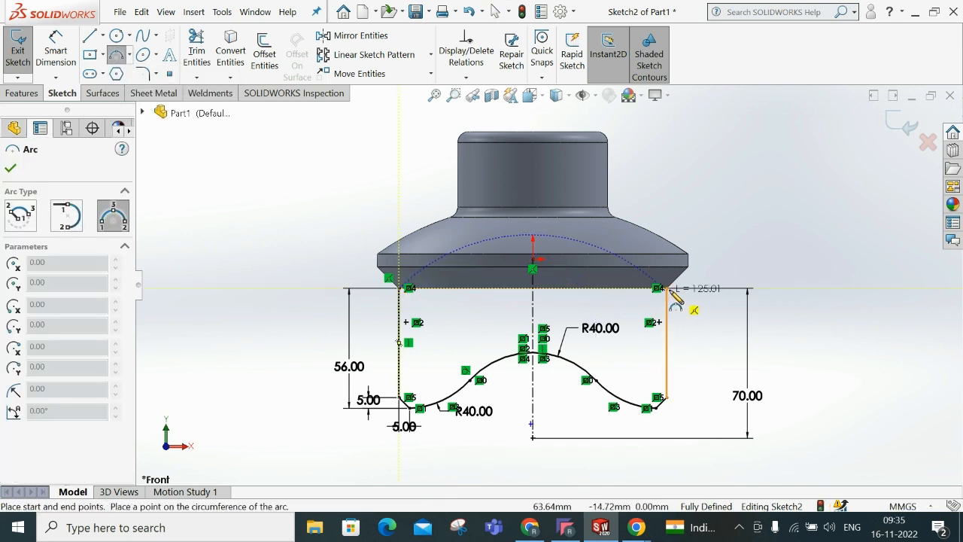
{"action": "left_click", "coordinate": [659, 289]}
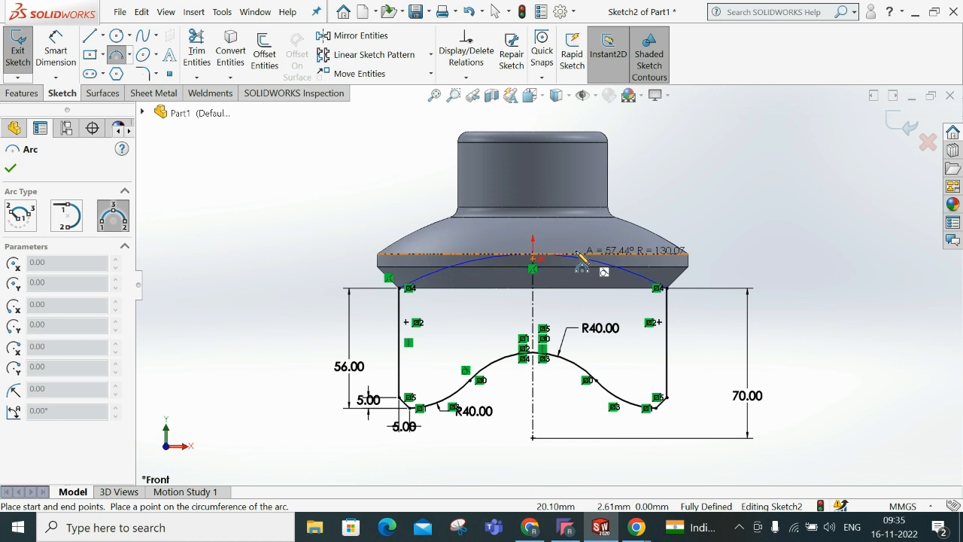
{"action": "left_click", "coordinate": [576, 240]}
{"action": "right_click", "coordinate": [576, 243]}
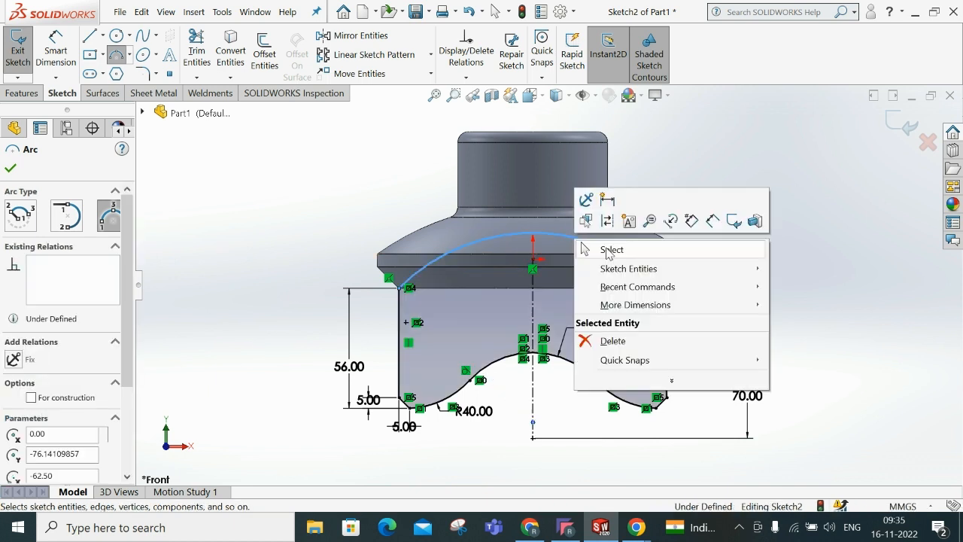
{"action": "left_click", "coordinate": [609, 249]}
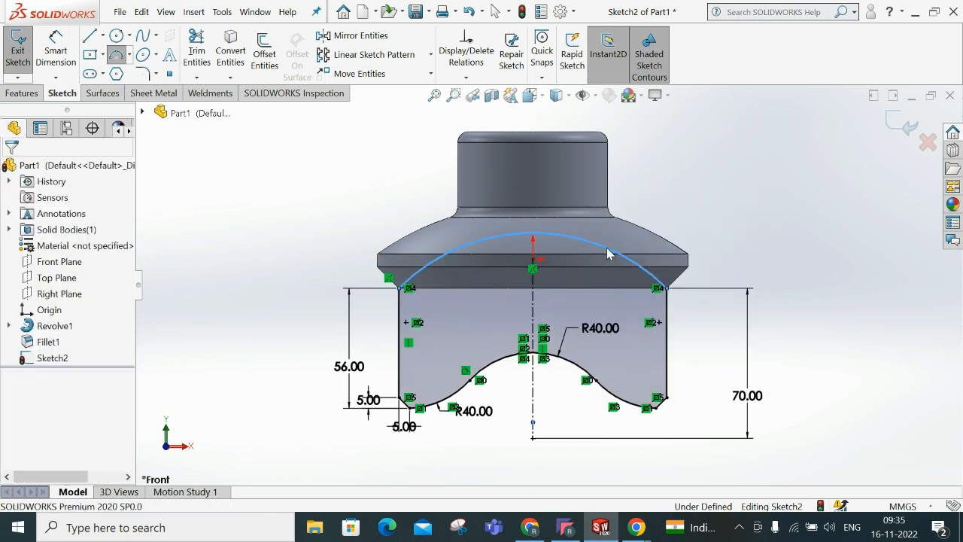
- Look up the wing's top arc in the Assembly2.pdf drawing and dimension its radius as 150 mm
{"action": "left_click", "coordinate": [530, 527]}
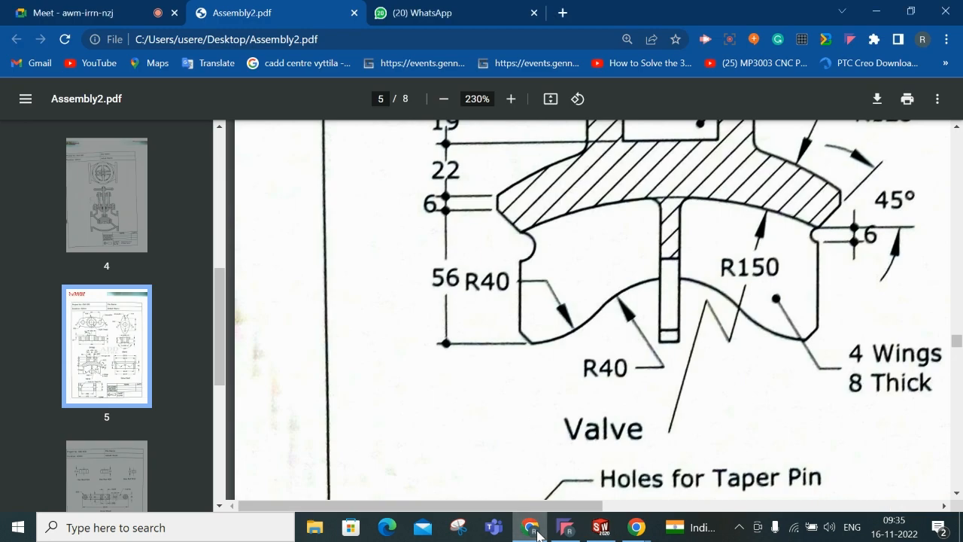
{"action": "left_click", "coordinate": [537, 531]}
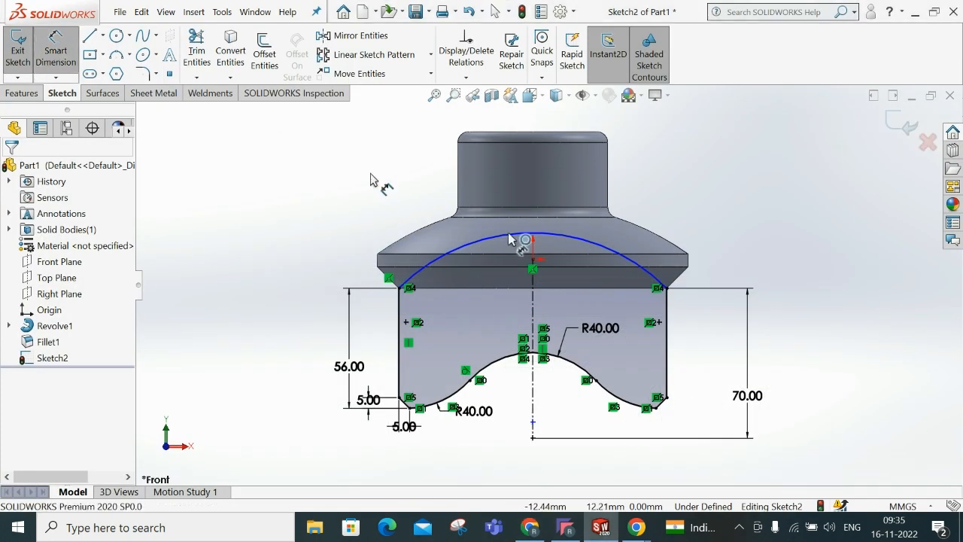
{"action": "left_click", "coordinate": [722, 190]}
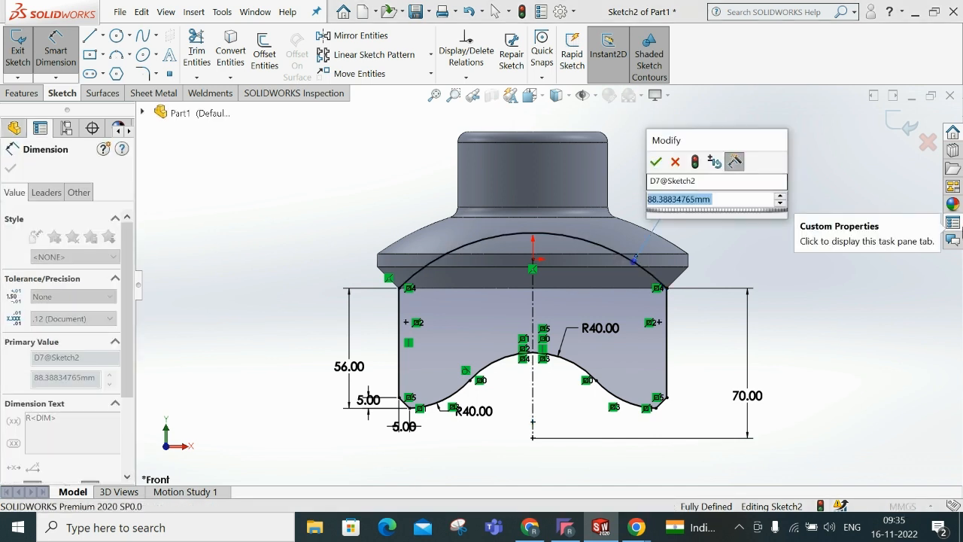
{"action": "type", "text": "150"}
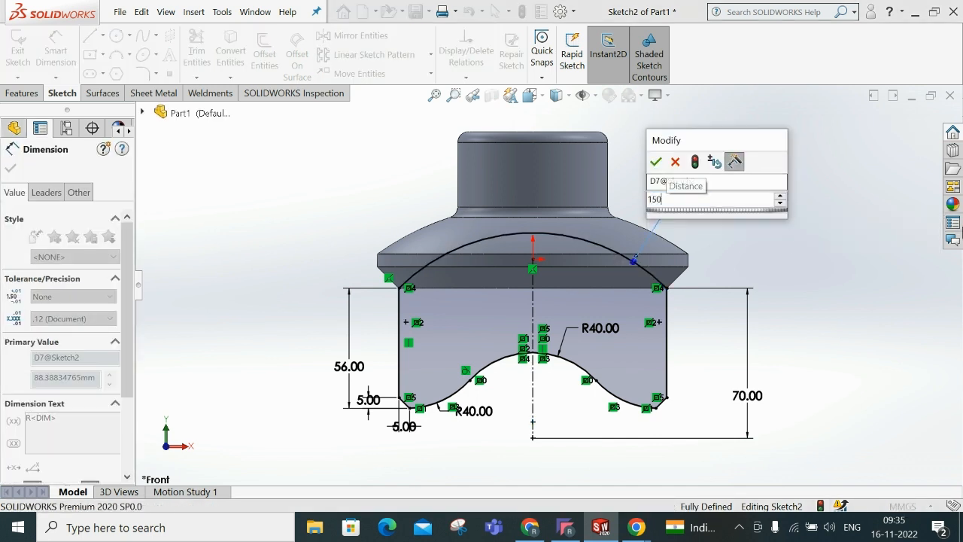
{"action": "left_click", "coordinate": [656, 161]}
{"action": "left_click", "coordinate": [791, 215]}
- Split the wing profile in half with a vertical line along the centreline from the top arc down to the crest of the wavy edge
{"action": "mouse_move", "coordinate": [514, 245]}
{"action": "middle_mouse_down"}
{"action": "mouse_move", "coordinate": [562, 156]}
{"action": "mouse_move", "coordinate": [516, 162]}
{"action": "mouse_move", "coordinate": [562, 224]}
{"action": "middle_mouse_up"}
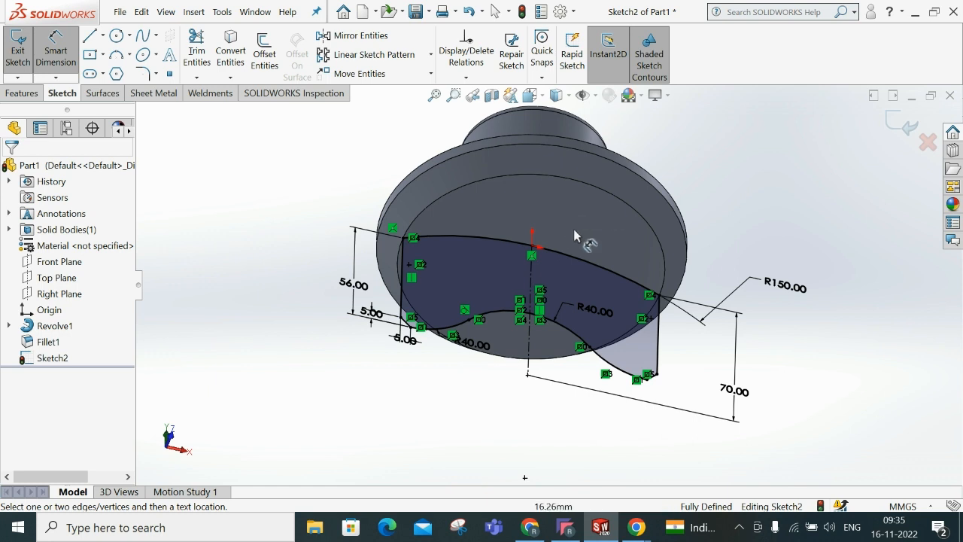
{"action": "mouse_move", "coordinate": [714, 195]}
{"action": "middle_mouse_down"}
{"action": "mouse_move", "coordinate": [724, 260]}
{"action": "mouse_move", "coordinate": [723, 224]}
{"action": "mouse_move", "coordinate": [718, 243]}
{"action": "middle_mouse_up"}
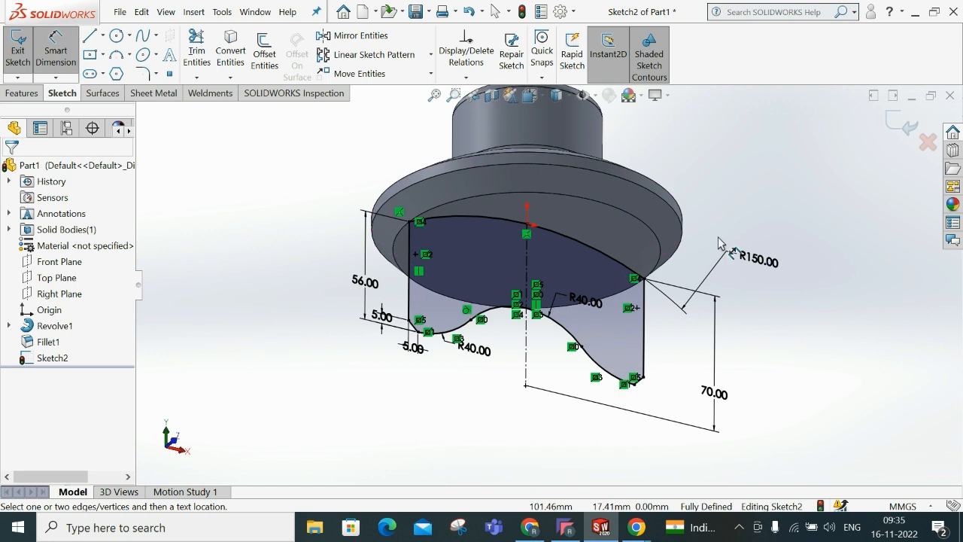
{"action": "scroll", "coordinate": [582, 258], "scroll_direction": "up", "scroll_amount": 3}
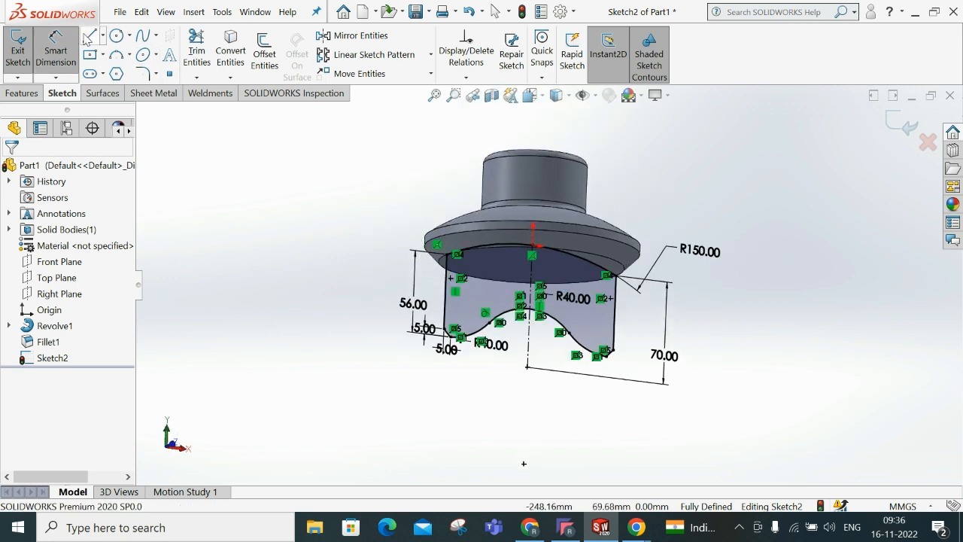
{"action": "left_click", "coordinate": [532, 246]}
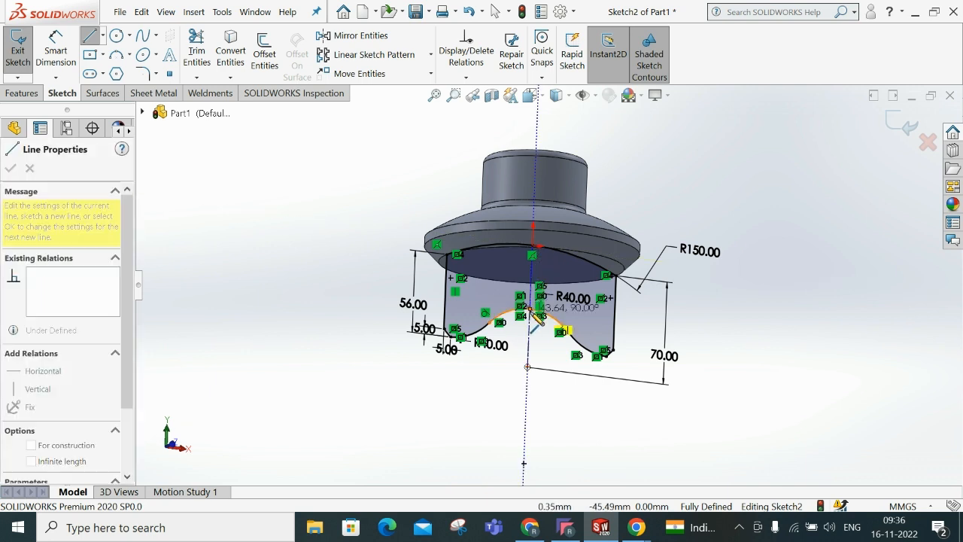
{"action": "left_click", "coordinate": [532, 308]}
{"action": "right_click", "coordinate": [531, 259]}
{"action": "left_click", "coordinate": [569, 321]}
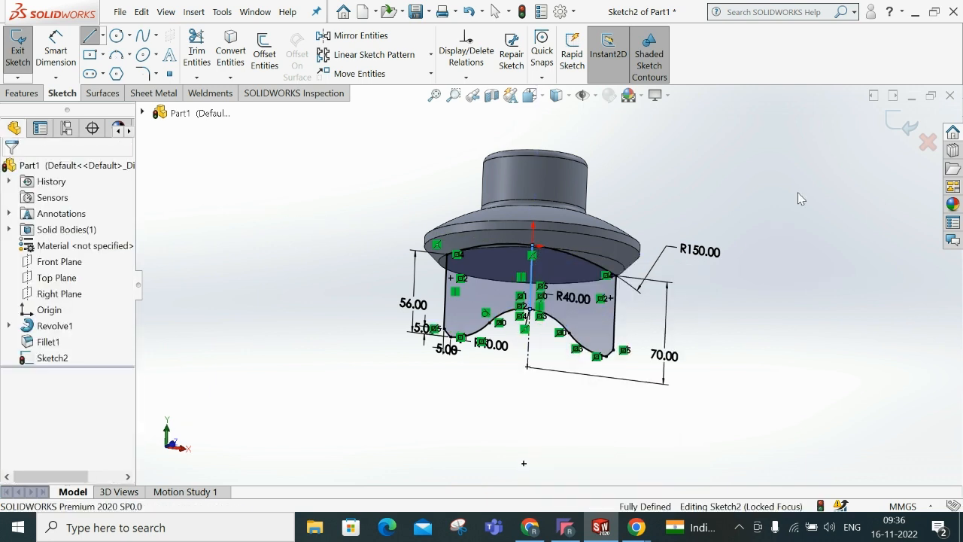
- Set up a Mid Plane boss extrusion of the wing profile's right half and check the wing thickness in the Assembly2.pdf drawing
{"action": "scroll", "coordinate": [599, 212], "scroll_direction": "down", "scroll_amount": 4}
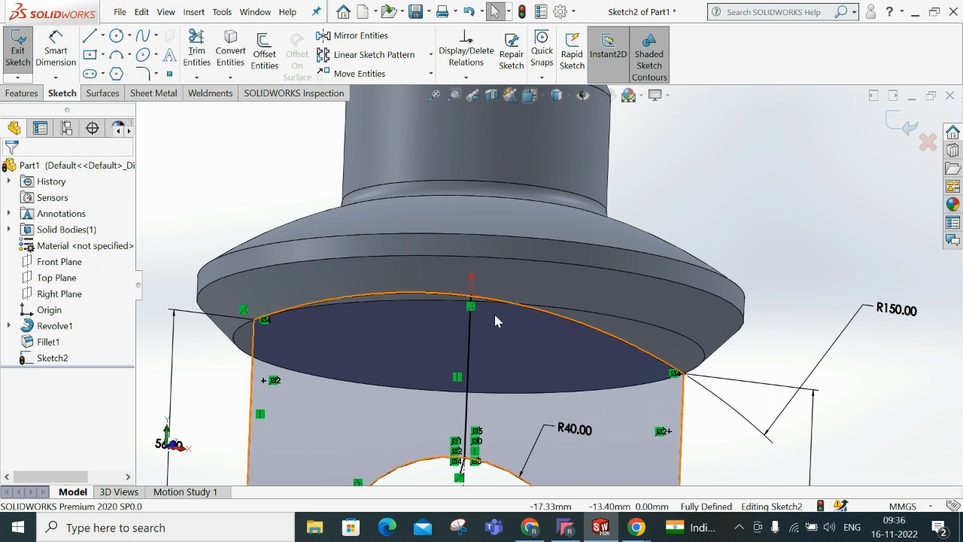
{"action": "scroll", "coordinate": [493, 311], "scroll_direction": "up", "scroll_amount": 2}
{"action": "mouse_move", "coordinate": [510, 325]}
{"action": "middle_mouse_down"}
{"action": "mouse_move", "coordinate": [495, 328]}
{"action": "mouse_move", "coordinate": [509, 340]}
{"action": "middle_mouse_up"}
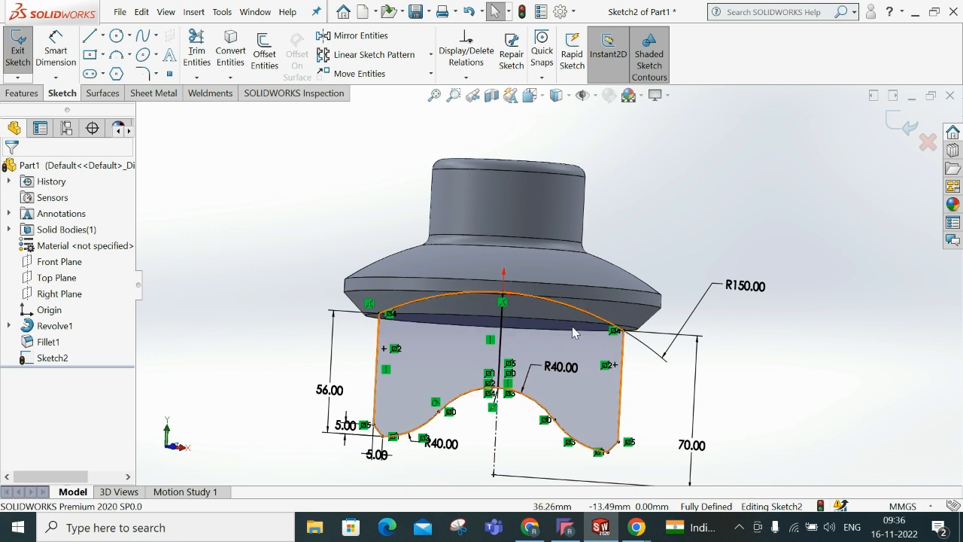
{"action": "left_click", "coordinate": [9, 95]}
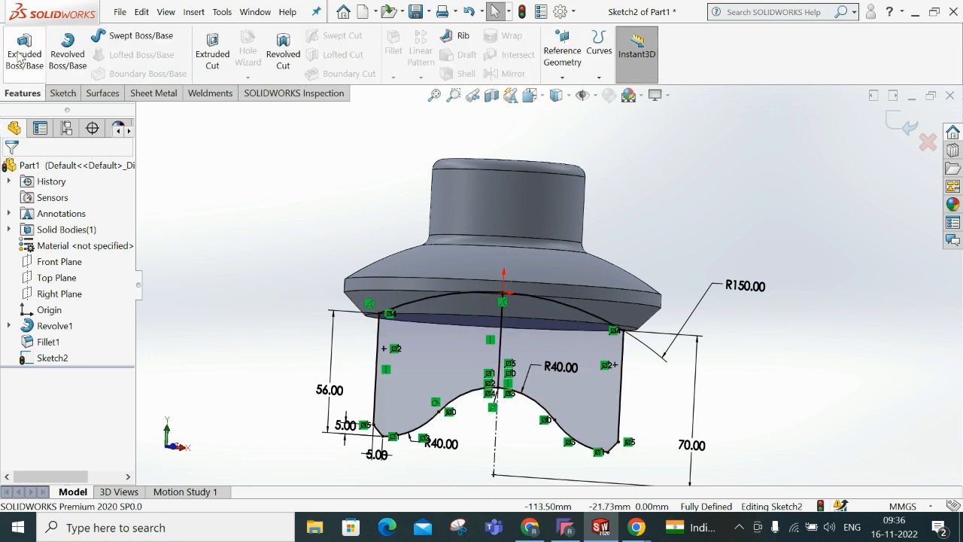
{"action": "left_click", "coordinate": [21, 59]}
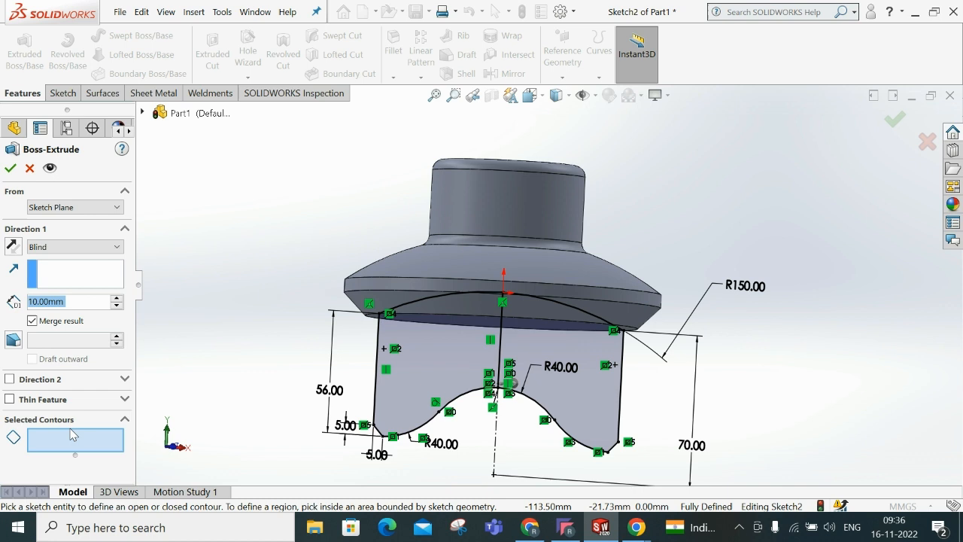
{"action": "left_click", "coordinate": [585, 389]}
{"action": "mouse_move", "coordinate": [685, 407]}
{"action": "middle_mouse_down"}
{"action": "mouse_move", "coordinate": [686, 303]}
{"action": "mouse_move", "coordinate": [726, 230]}
{"action": "middle_mouse_up"}
{"action": "left_click", "coordinate": [63, 246]}
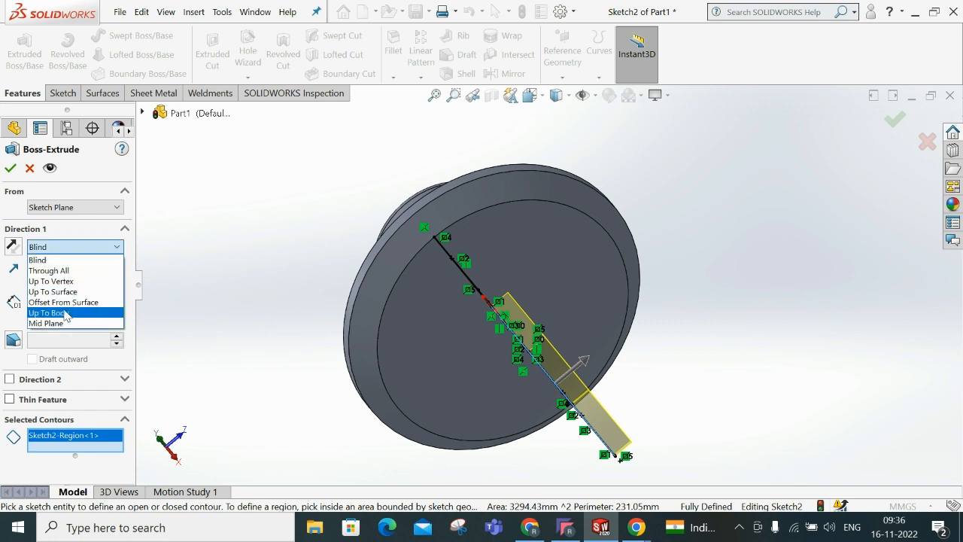
{"action": "left_click", "coordinate": [54, 325]}
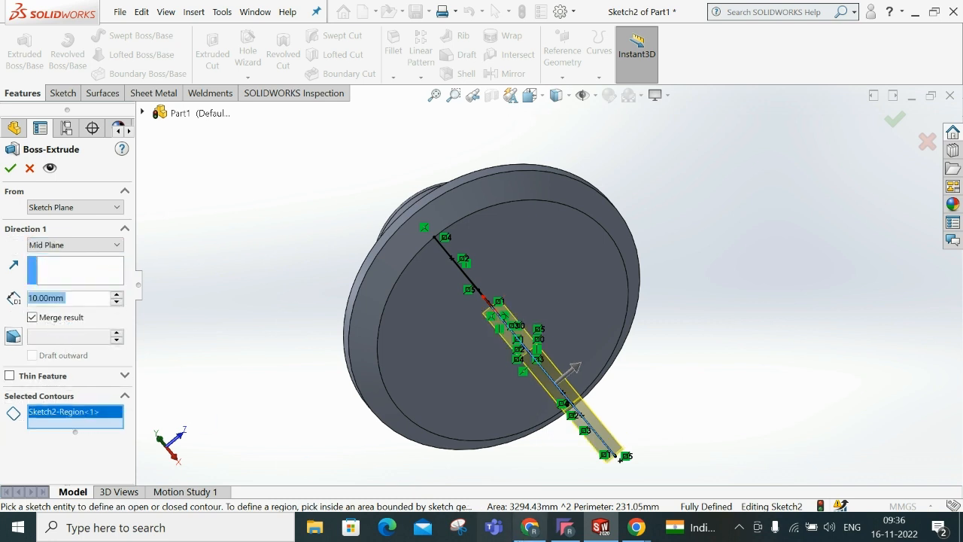
{"action": "left_click", "coordinate": [542, 532]}
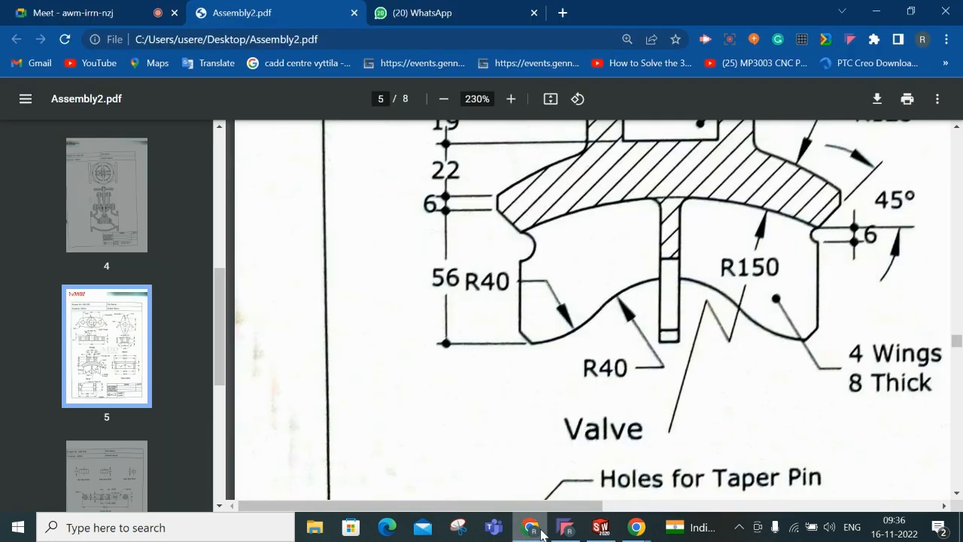
{"action": "left_click", "coordinate": [531, 530]}
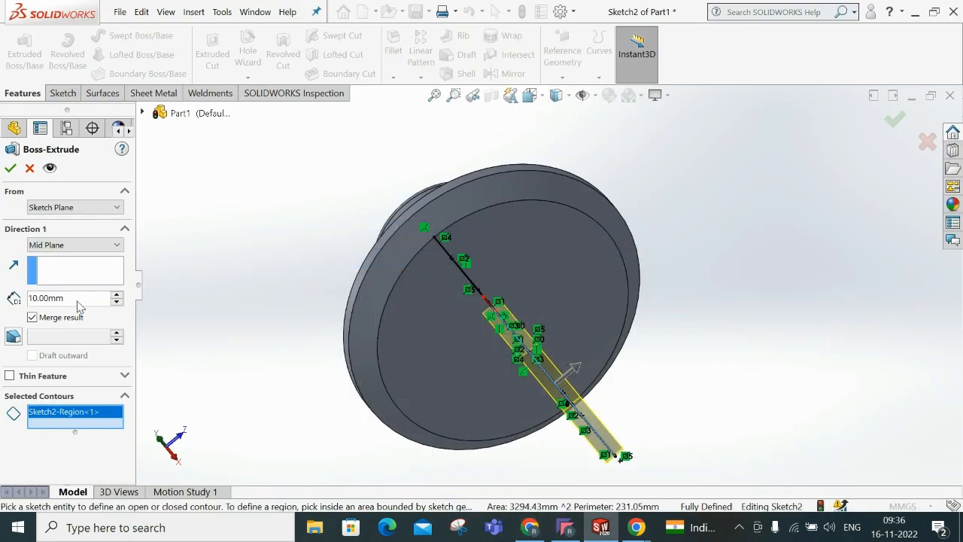
- Extrude the selected wing sketch region 8 mm with the Mid Plane end condition
{"action": "type", "text": "8"}
{"action": "key", "text": "Return"}
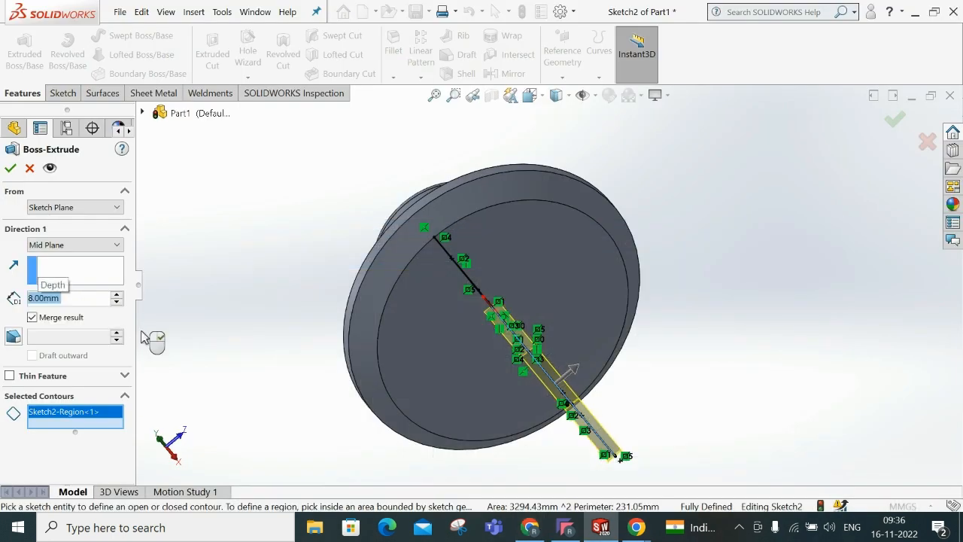
{"action": "left_click", "coordinate": [9, 168]}
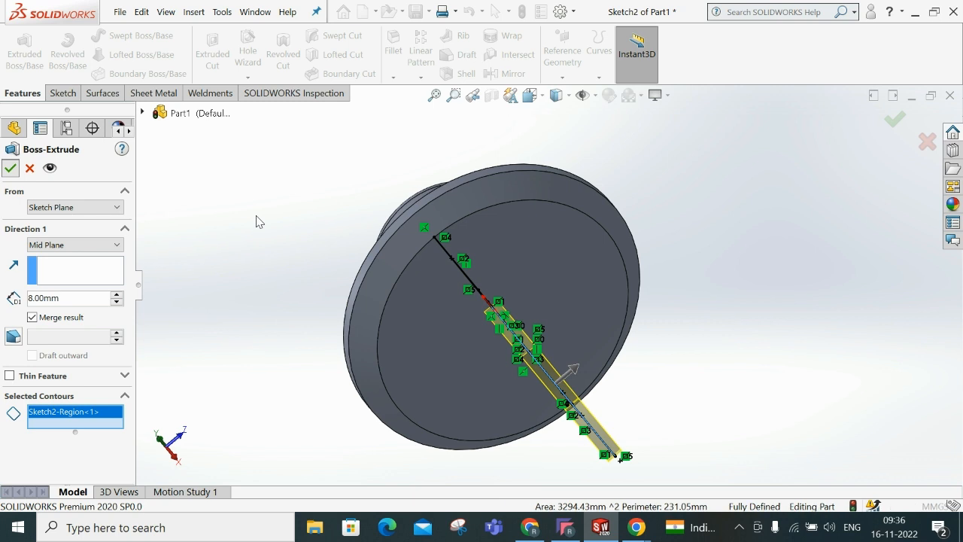
- Circular-pattern the wing extrusion around the cylindrical hub face with 4 equally spaced instances over 360 degrees
{"action": "middle_click_drag", "start_coordinate": [645, 275], "coordinate": [570, 316]}
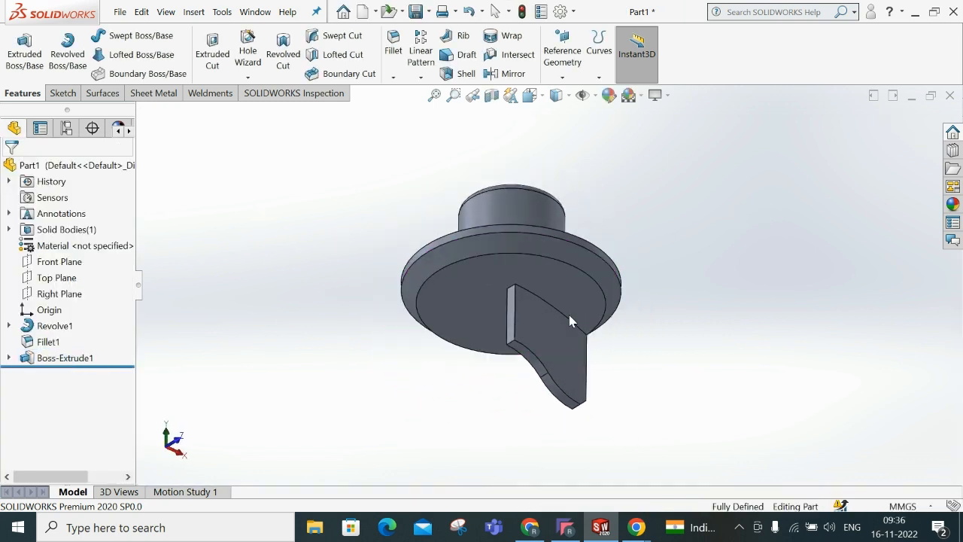
{"action": "left_click", "coordinate": [421, 78]}
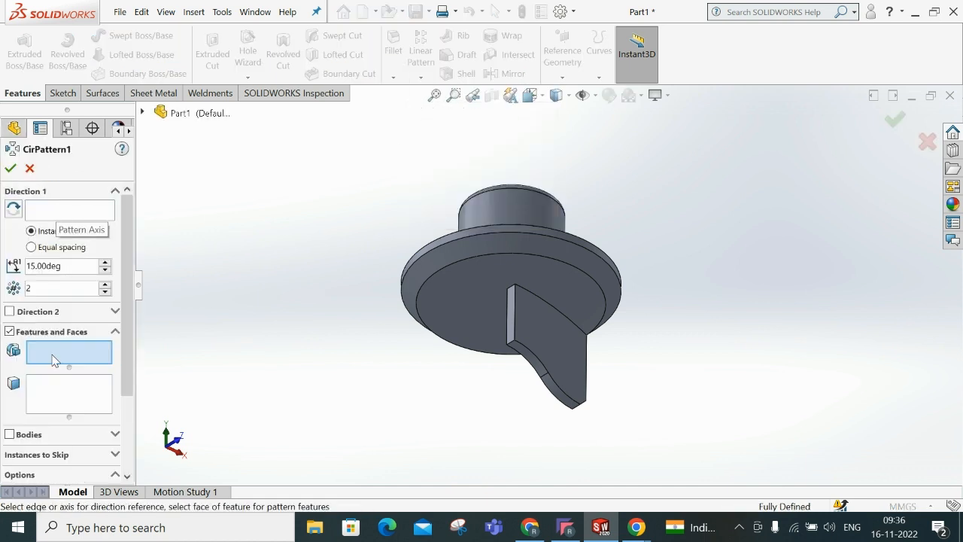
{"action": "left_click", "coordinate": [581, 387]}
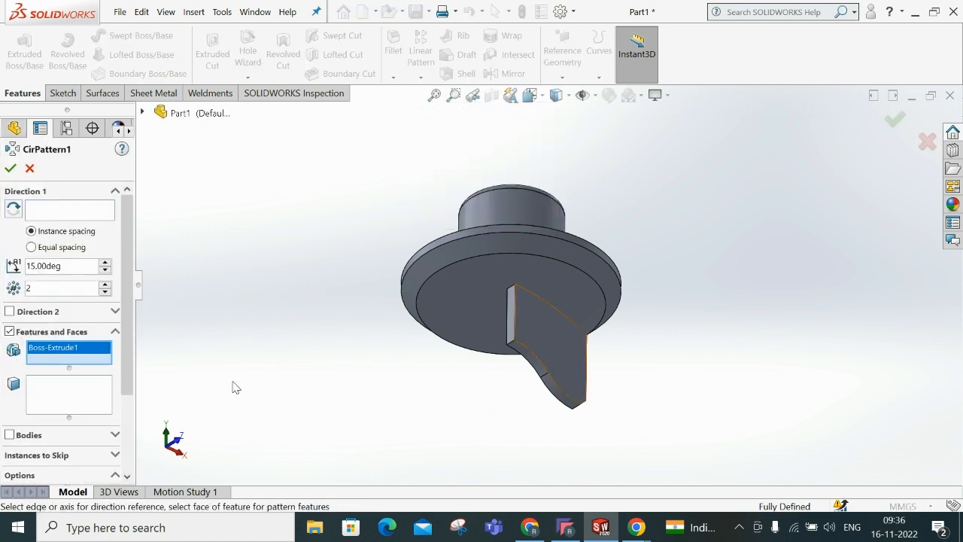
{"action": "left_click", "coordinate": [59, 218]}
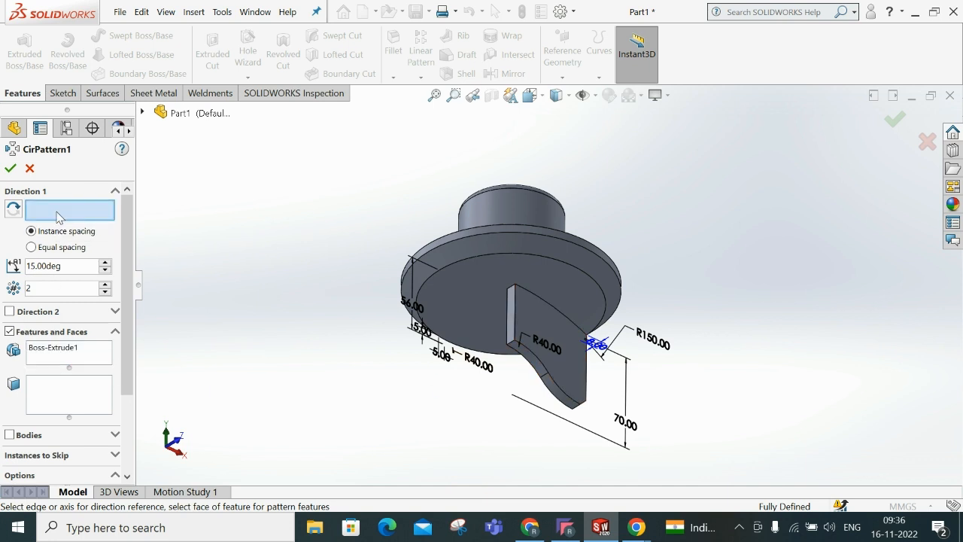
{"action": "left_click", "coordinate": [510, 199]}
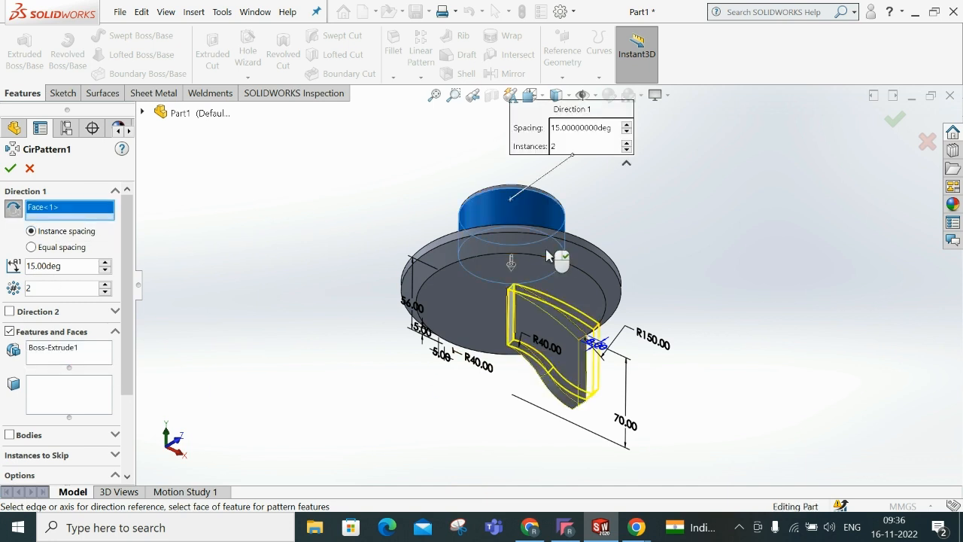
{"action": "left_click", "coordinate": [31, 247]}
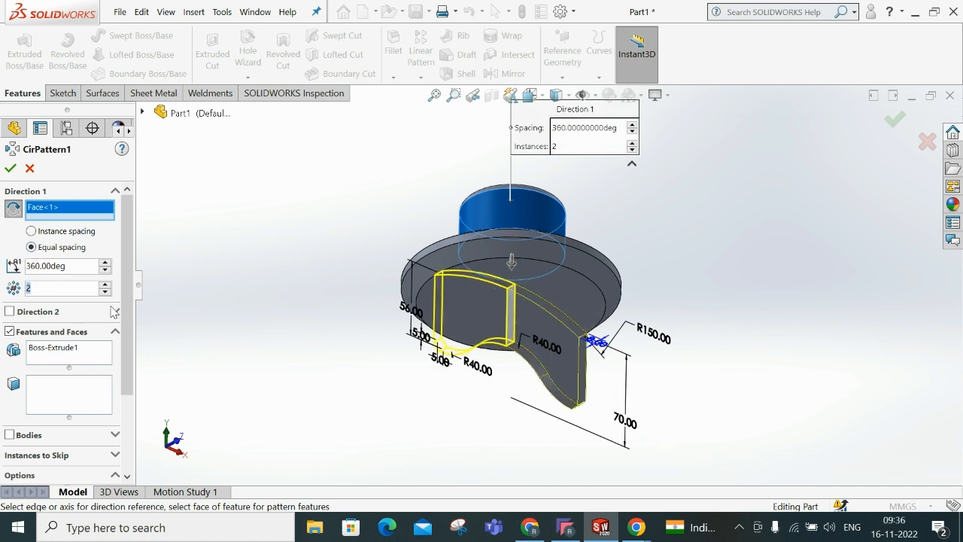
{"action": "key", "text": "Return"}
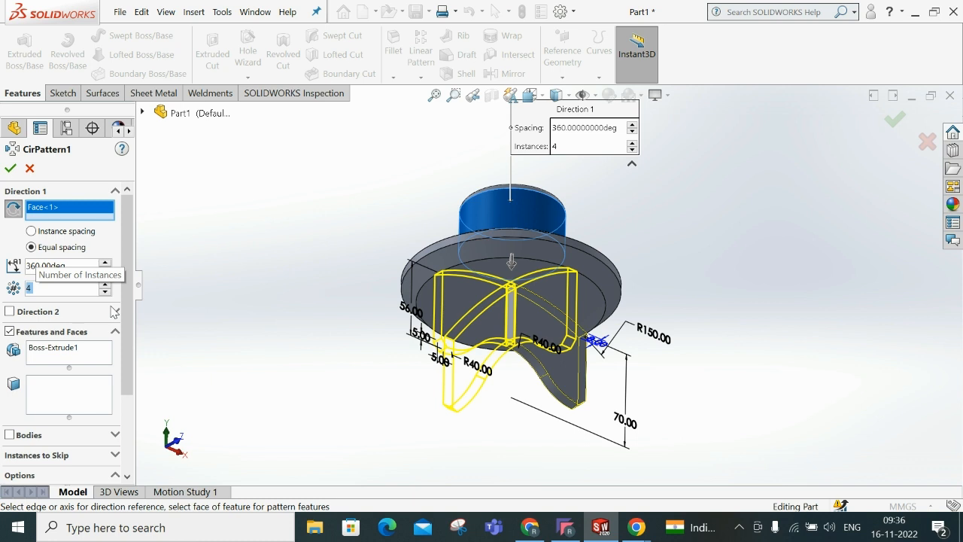
{"action": "left_click", "coordinate": [904, 119]}
- Orient the part to the front and open the wing extrusion's sketch for editing
{"action": "middle_click_drag", "start_coordinate": [794, 200], "coordinate": [630, 181]}
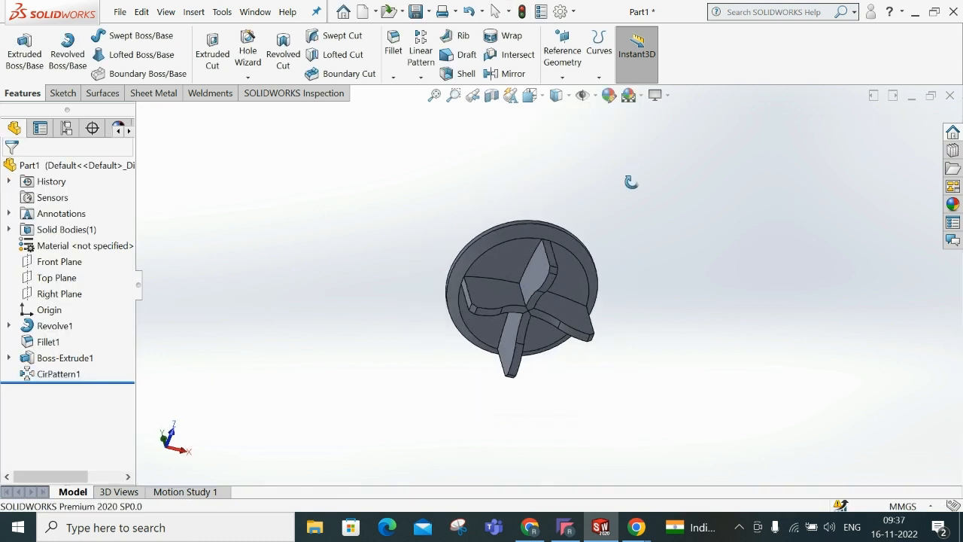
{"action": "key", "text": "ctrl+1"}
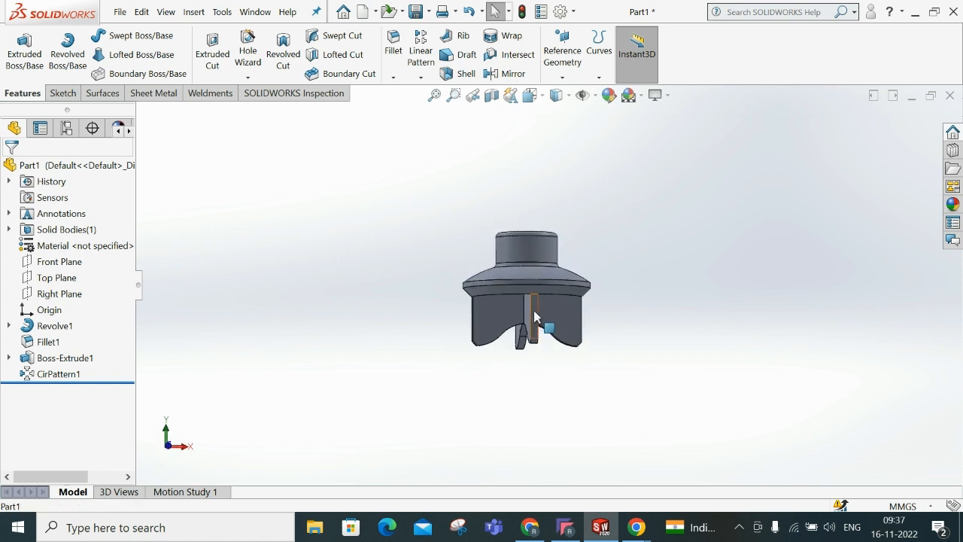
{"action": "left_click", "coordinate": [534, 314]}
{"action": "left_click", "coordinate": [671, 280]}
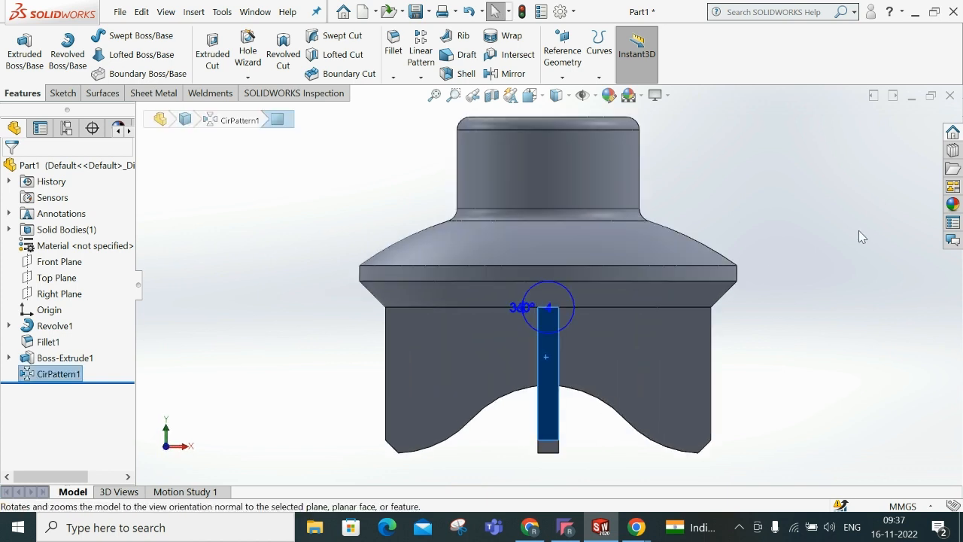
{"action": "left_click", "coordinate": [862, 236]}
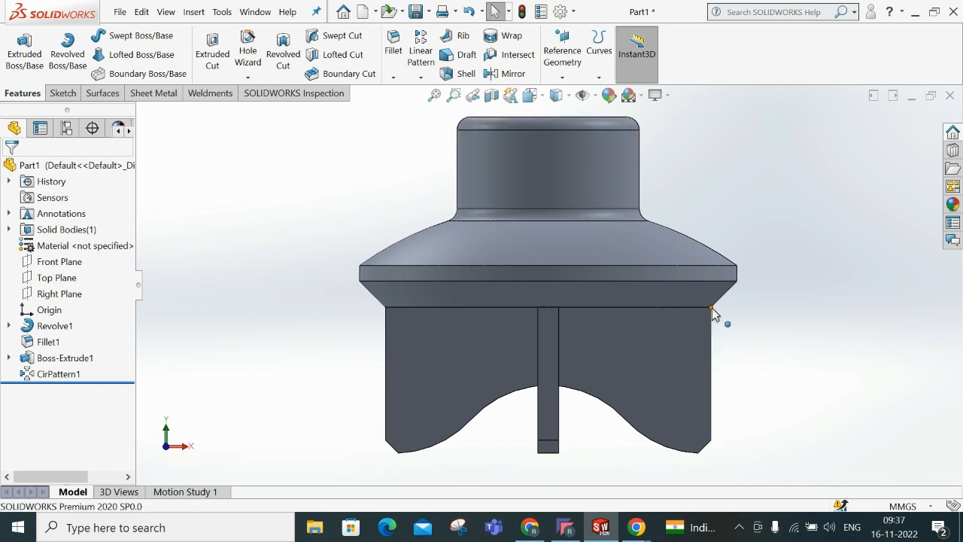
{"action": "left_click", "coordinate": [8, 358]}
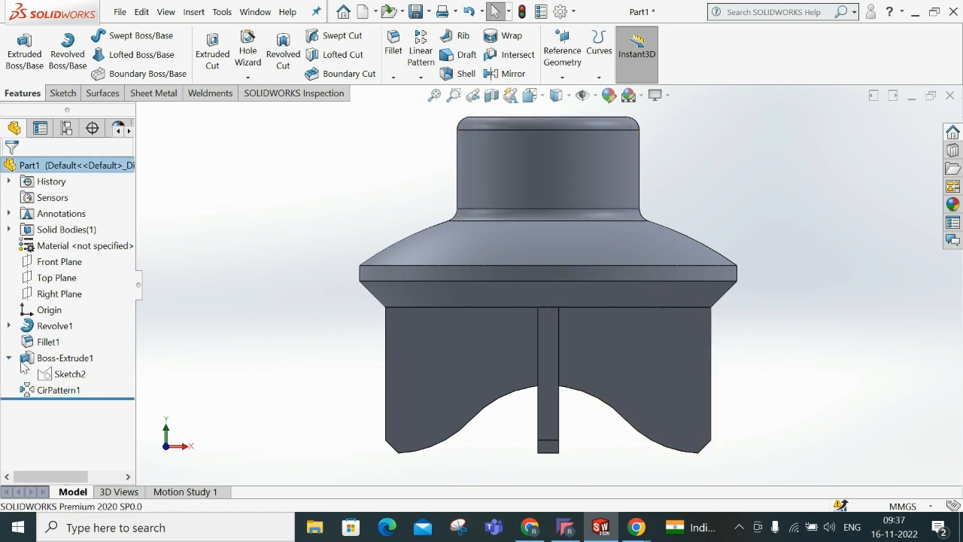
{"action": "right_click", "coordinate": [72, 378]}
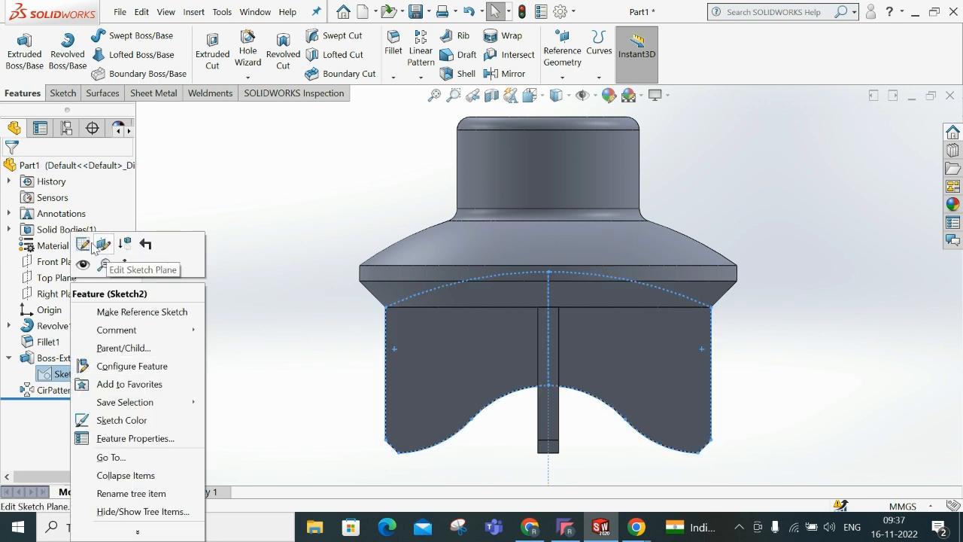
{"action": "left_click", "coordinate": [88, 241]}
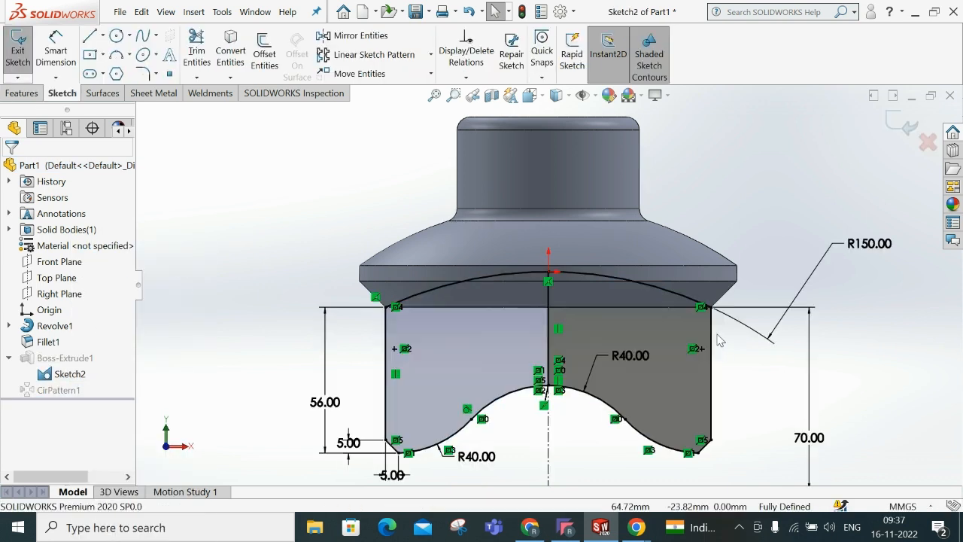
- Sketch a circle about 11.3 mm in diameter, centred on the wing's right vertical edge and passing through its upper corner
{"action": "scroll", "coordinate": [716, 321], "scroll_direction": "down", "scroll_amount": 2}
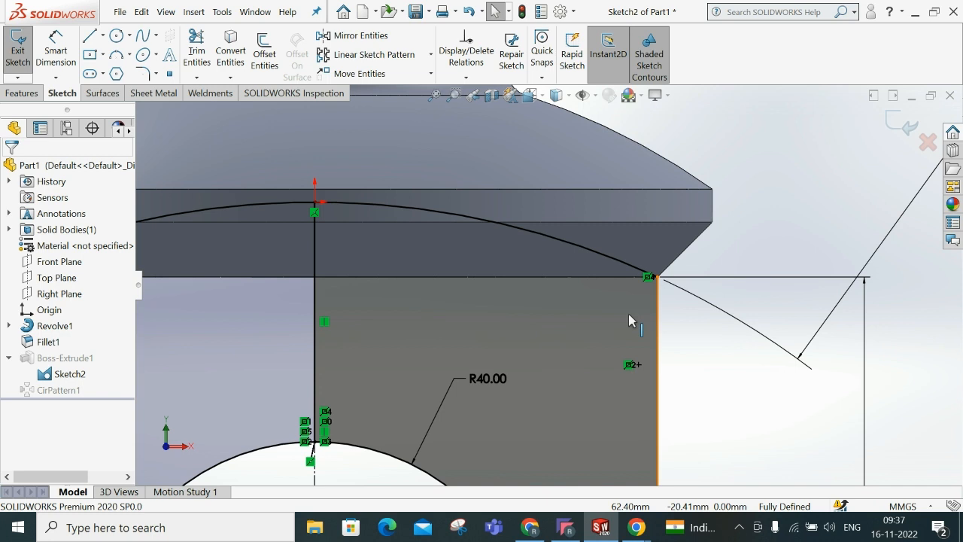
{"action": "left_click", "coordinate": [115, 35]}
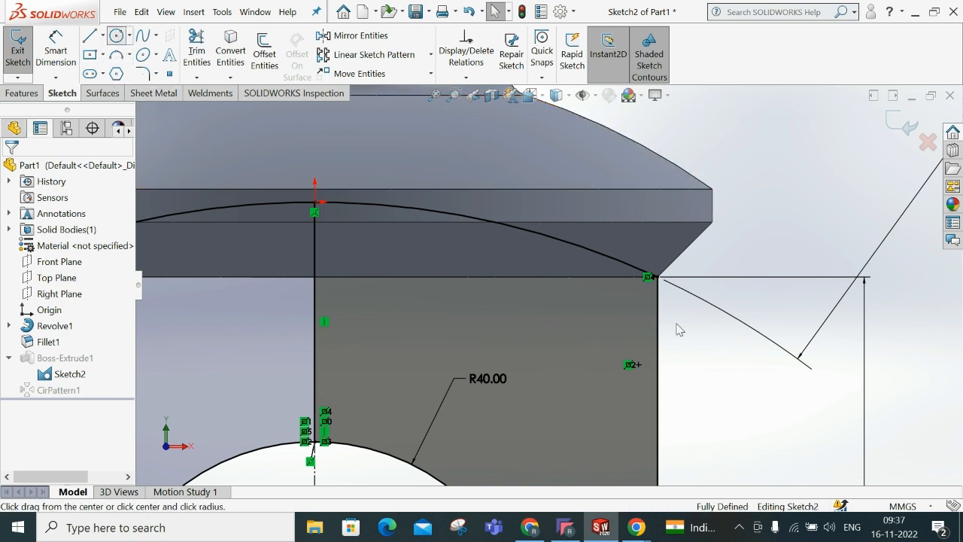
{"action": "left_click", "coordinate": [659, 277]}
{"action": "right_click", "coordinate": [658, 278]}
{"action": "left_click", "coordinate": [692, 289]}
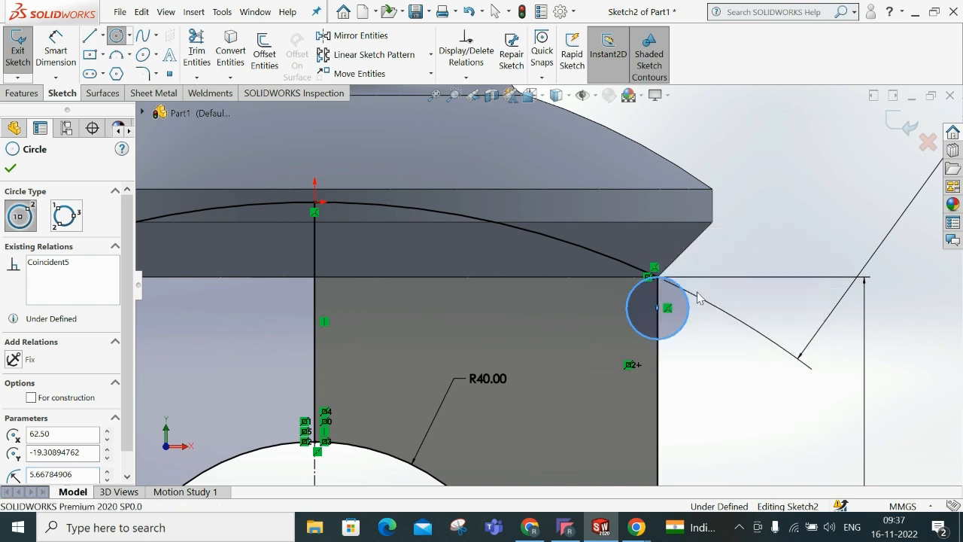
- Dimension the circle's diameter at the wing's upper right corner and set it to 6 mm
{"action": "left_click", "coordinate": [69, 57]}
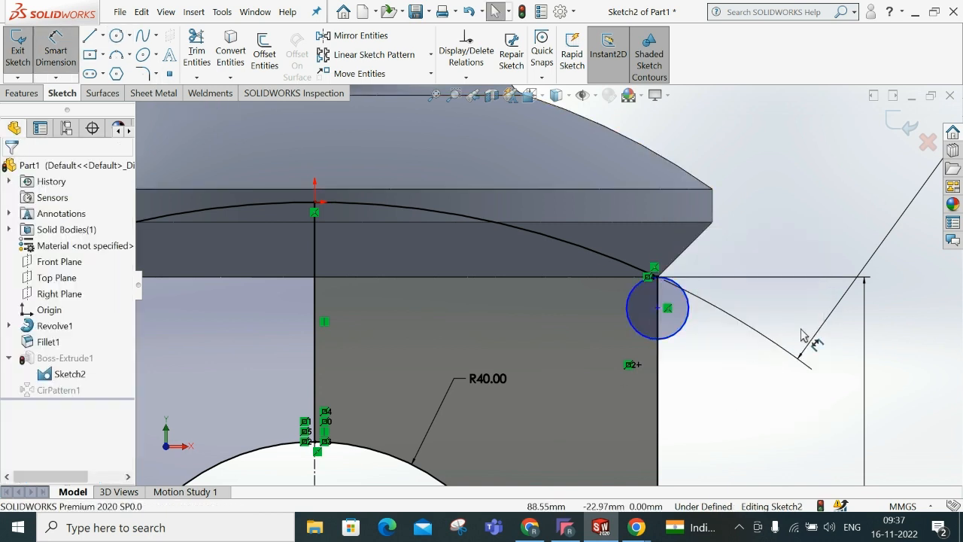
{"action": "left_click", "coordinate": [686, 318]}
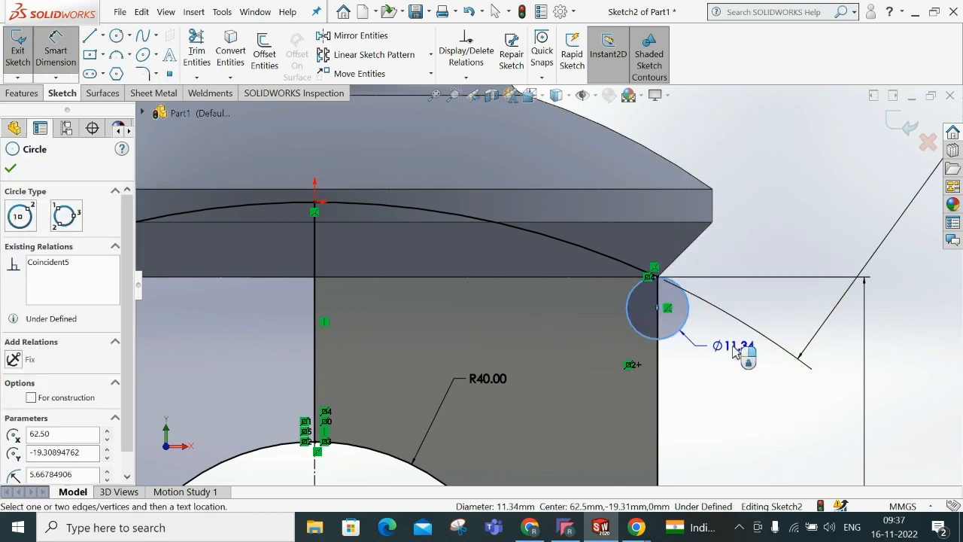
{"action": "left_click", "coordinate": [722, 345]}
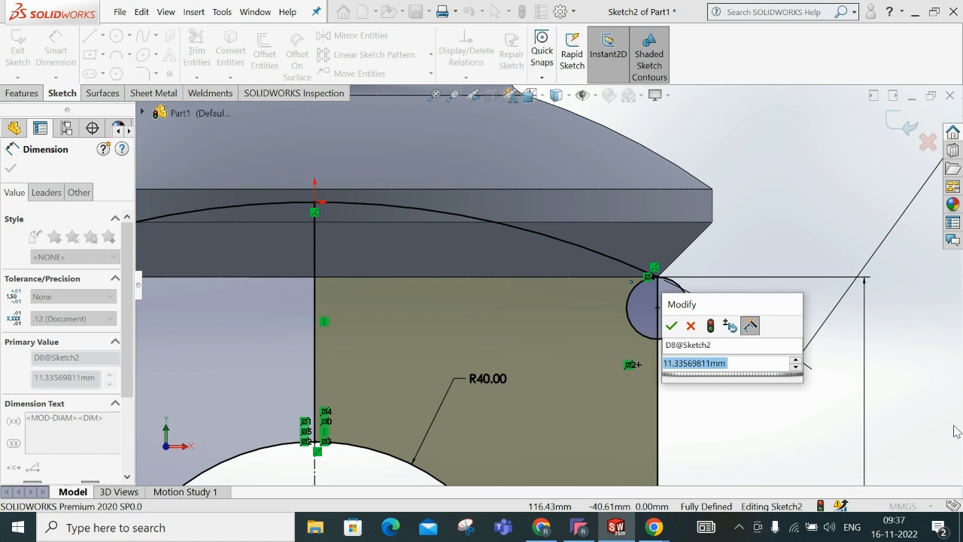
{"action": "type", "text": "5"}
{"action": "key", "text": "Return"}
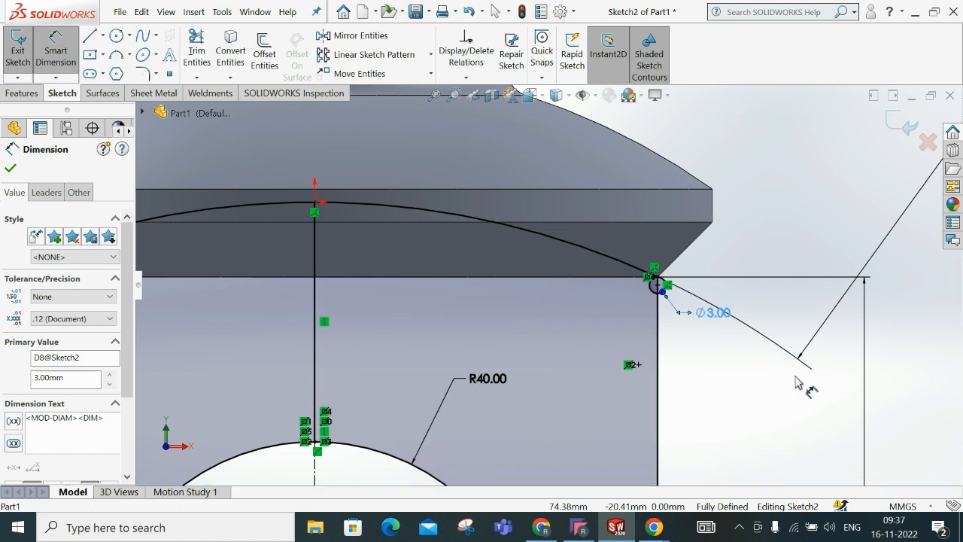
{"action": "double_click", "coordinate": [713, 311]}
{"action": "type", "text": "6"}
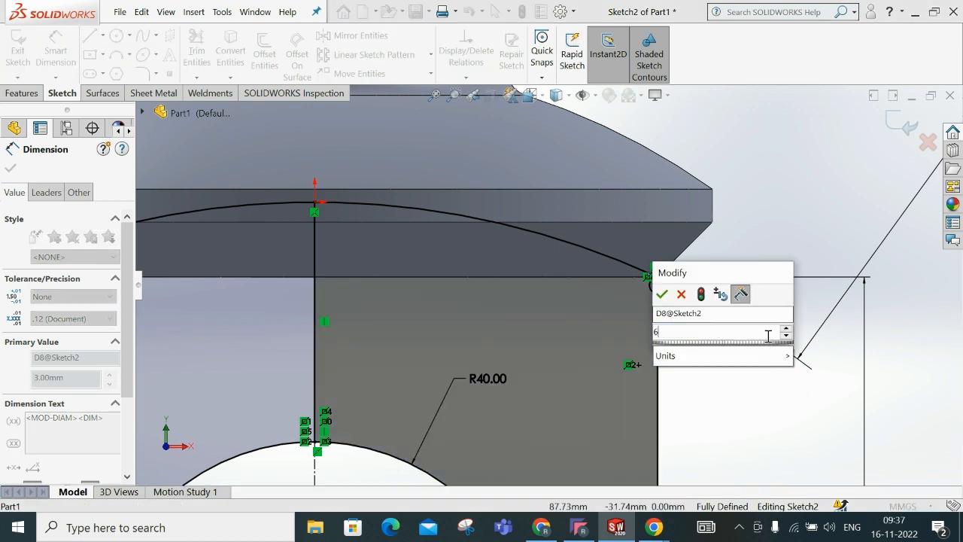
{"action": "key", "text": "Escape"}
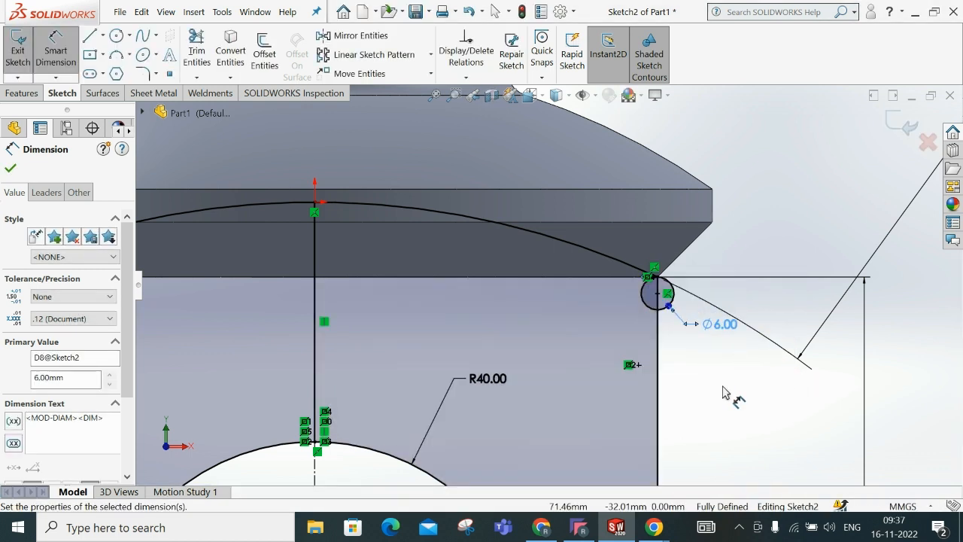
- Check the valve's wing notch in Assembly2.pdf in Chrome, return to SOLIDWORKS and set the circle's diameter to 12 mm
{"action": "left_click", "coordinate": [543, 525]}
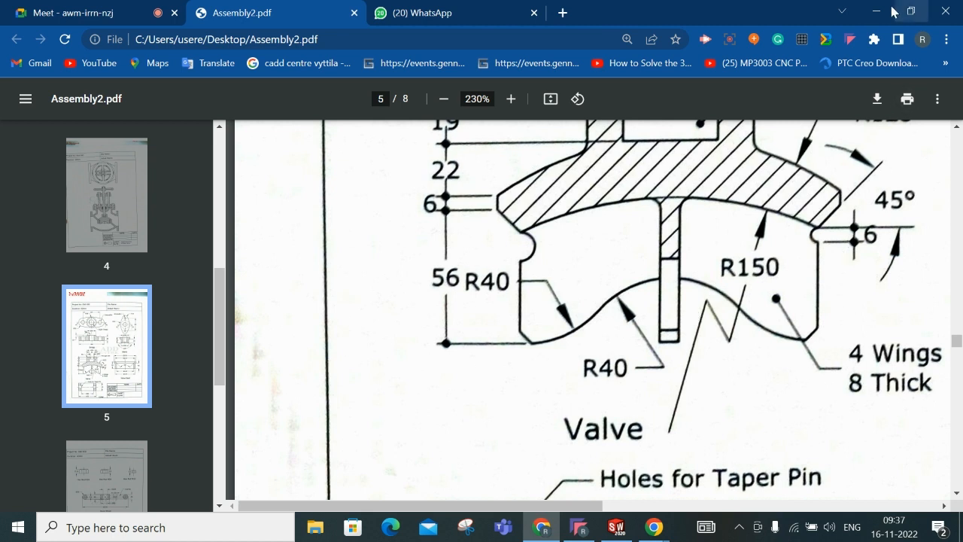
{"action": "left_click", "coordinate": [887, 12]}
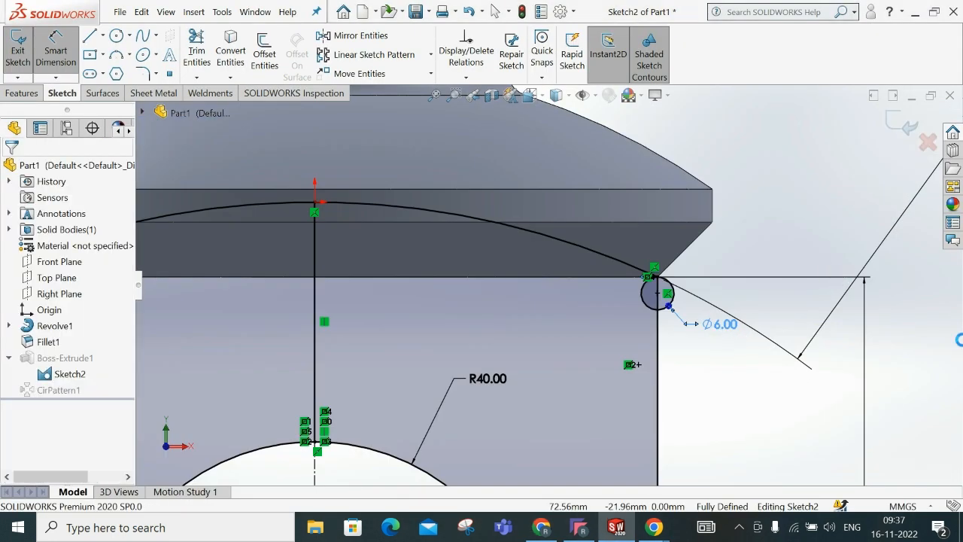
{"action": "double_click", "coordinate": [720, 324]}
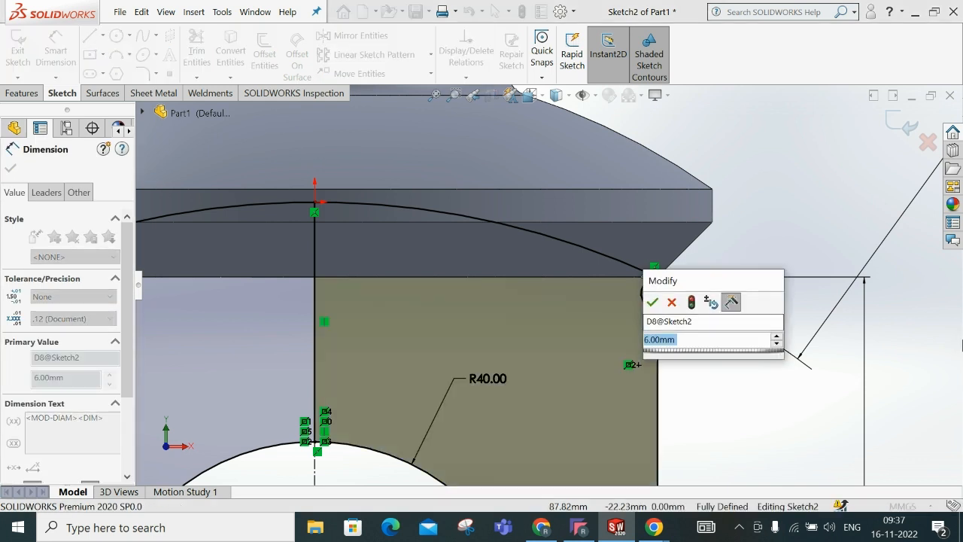
{"action": "type", "text": "1"}
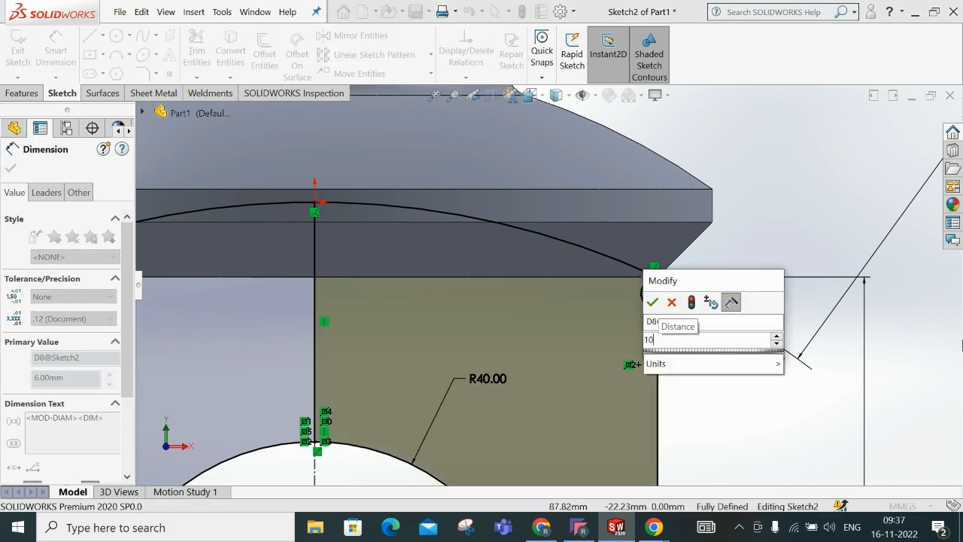
{"action": "type", "text": "0"}
{"action": "key", "text": "BackSpace"}
{"action": "type", "text": "2"}
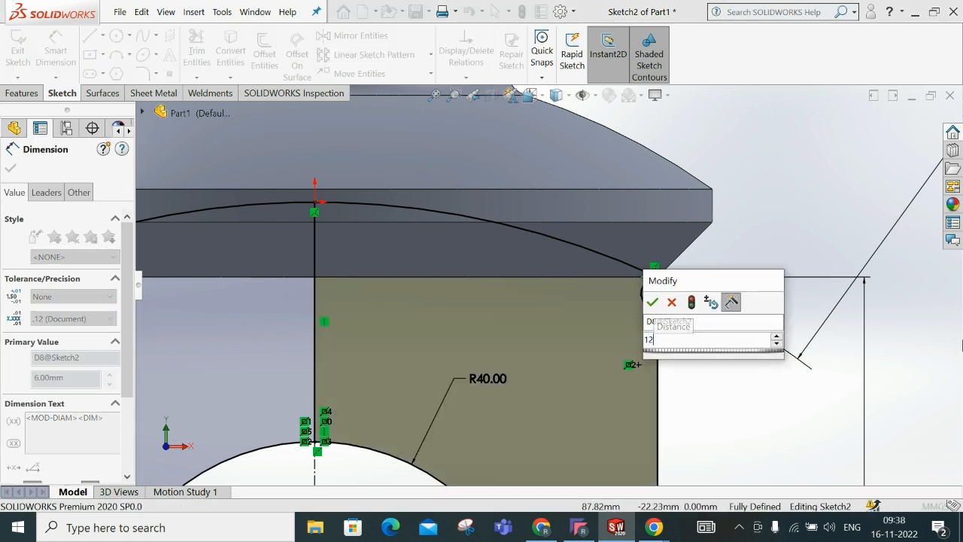
{"action": "key", "text": "Return"}
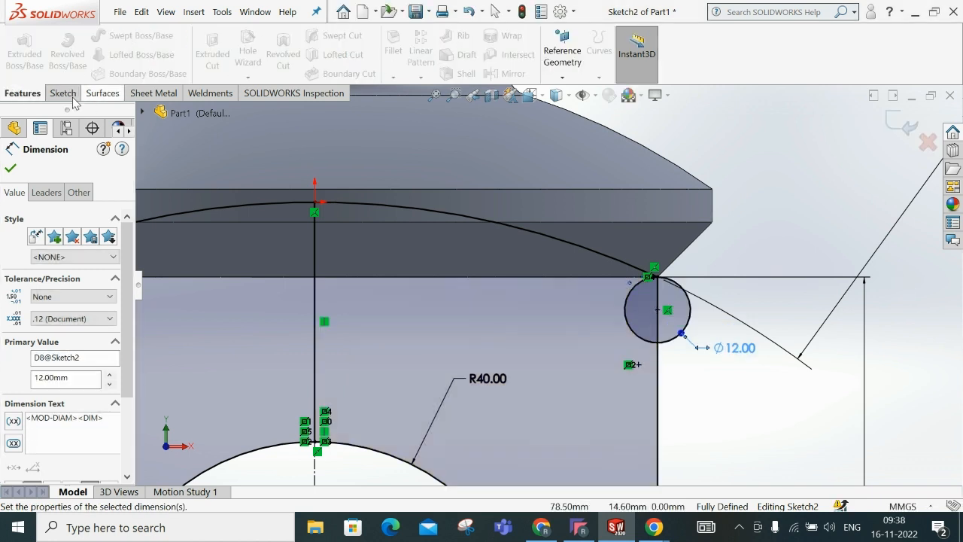
- Trim the circle's outer half and the vertical edge segment inside it to leave a semicircular notch in the wing profile
{"action": "left_click", "coordinate": [198, 39]}
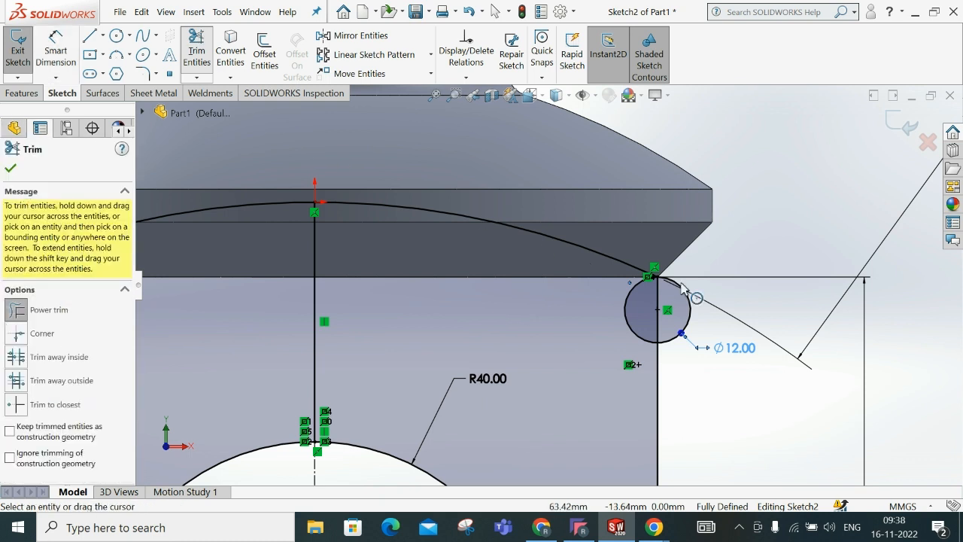
{"action": "left_click_drag", "start_coordinate": [693, 303], "coordinate": [648, 291]}
{"action": "scroll", "coordinate": [741, 340], "scroll_direction": "up", "scroll_amount": 2}
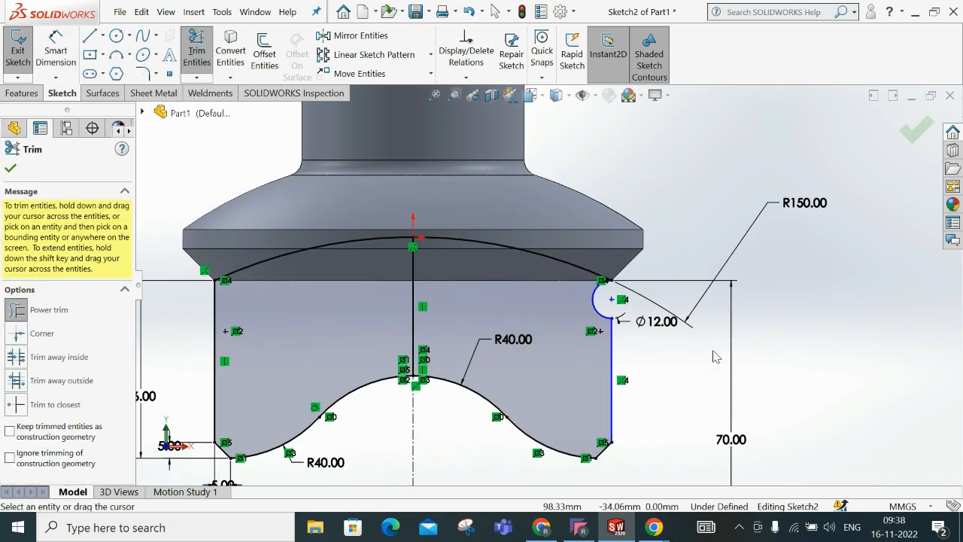
{"action": "key", "text": "Escape"}
- Make the wing's upper right corner point coincident with its right vertical edge, and exit the sketch
{"action": "scroll", "coordinate": [647, 395], "scroll_direction": "down", "scroll_amount": 2}
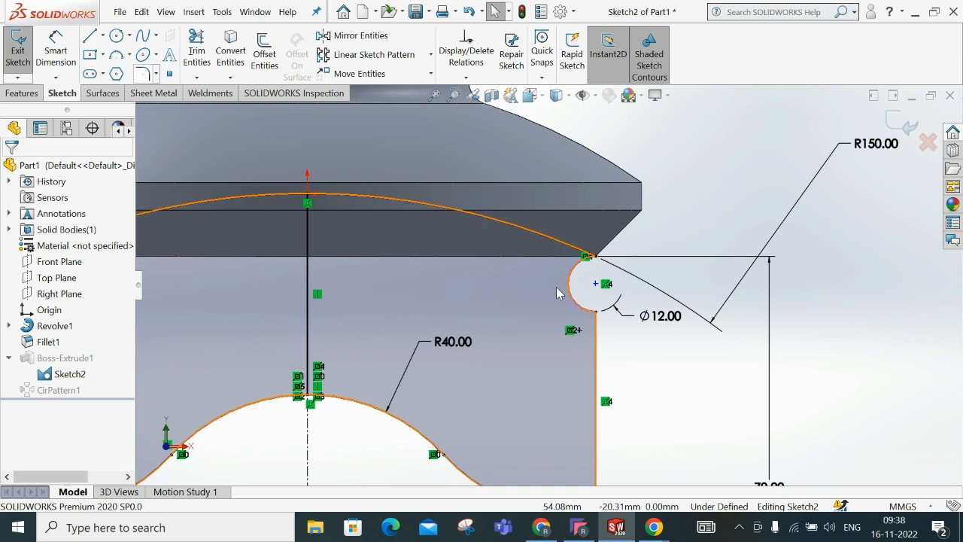
{"action": "left_click", "coordinate": [618, 302]}
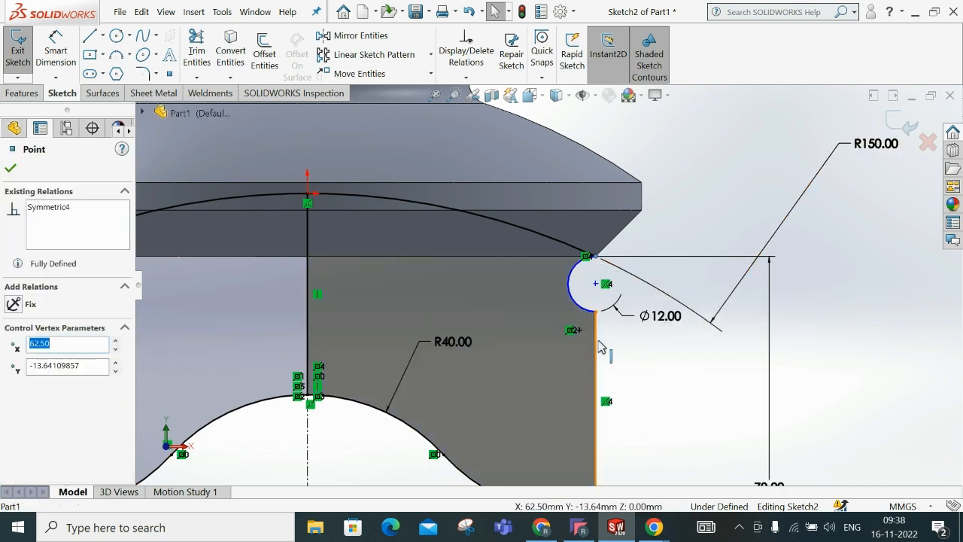
{"action": "left_click", "coordinate": [596, 261], "text": "ctrl"}
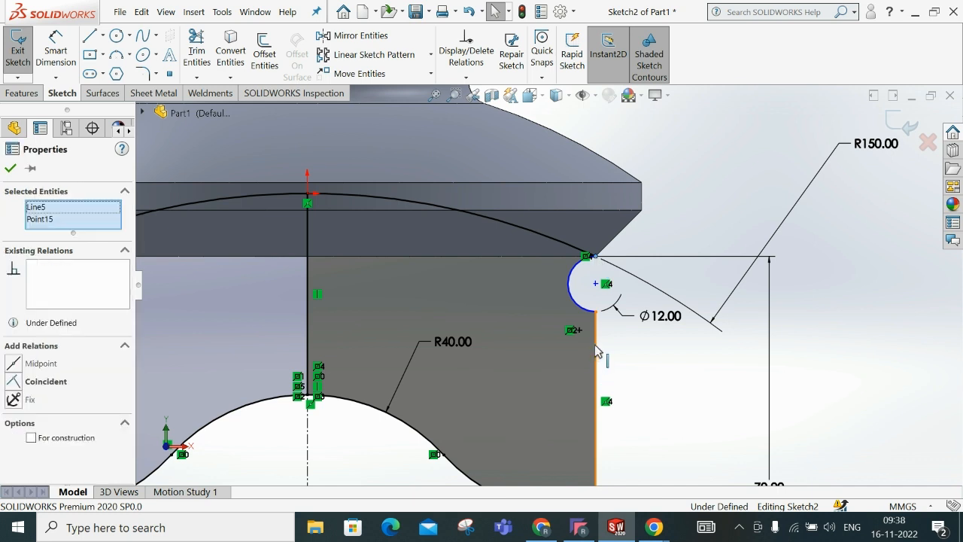
{"action": "left_click", "coordinate": [30, 386]}
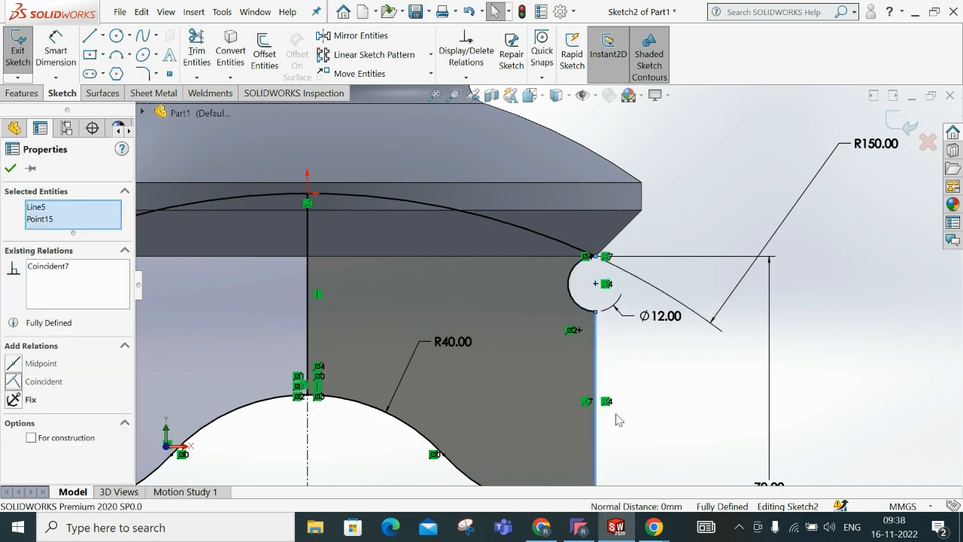
{"action": "left_click", "coordinate": [696, 406]}
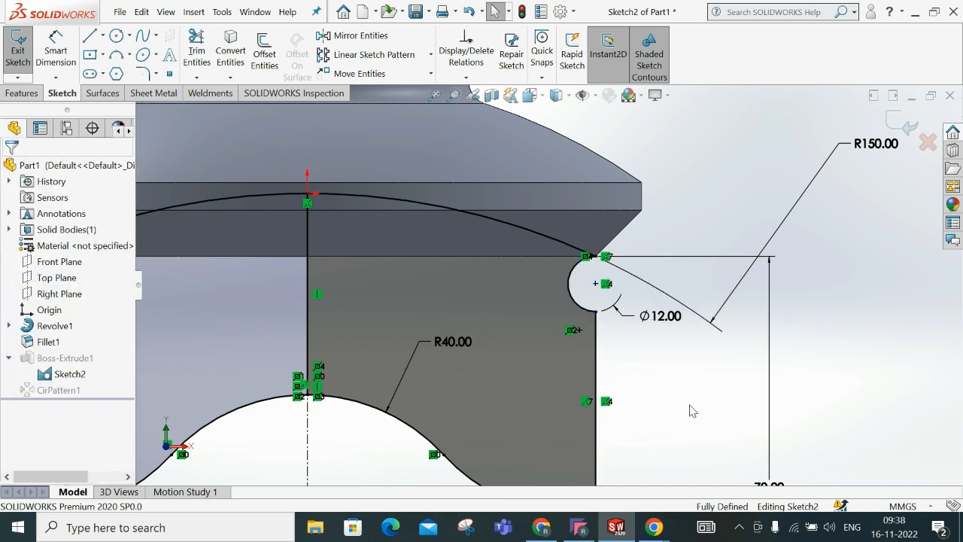
{"action": "scroll", "coordinate": [624, 362], "scroll_direction": "up", "scroll_amount": 2}
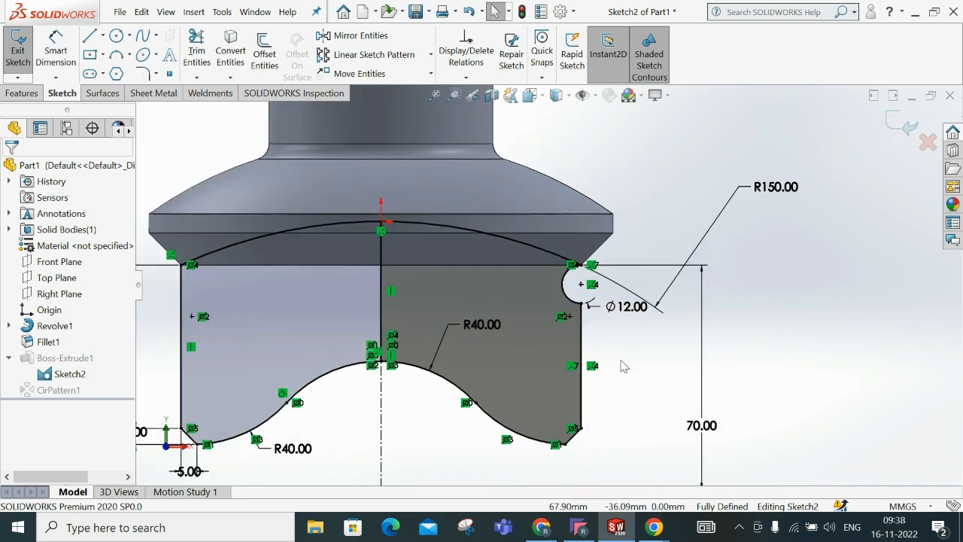
{"action": "scroll", "coordinate": [621, 366], "scroll_direction": "up", "scroll_amount": 2}
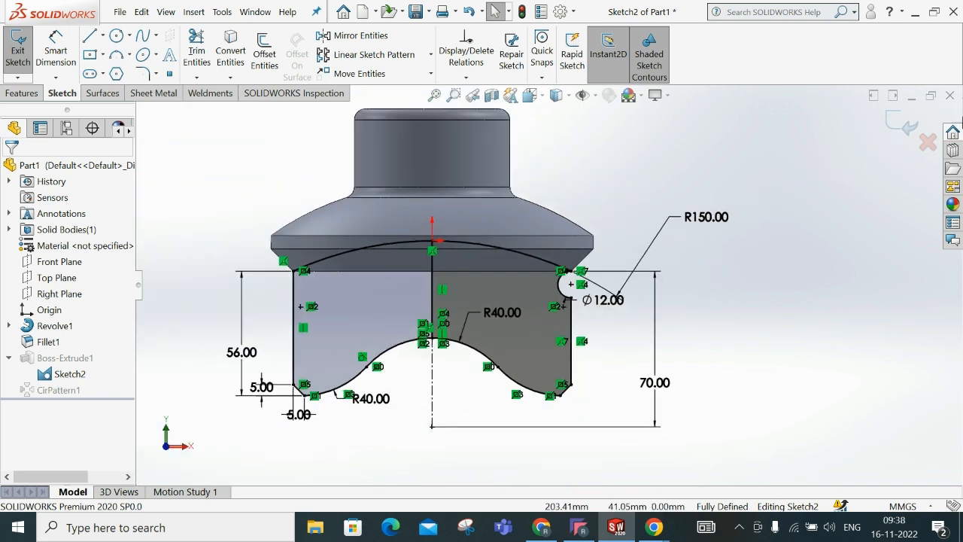
{"action": "left_click", "coordinate": [897, 124]}
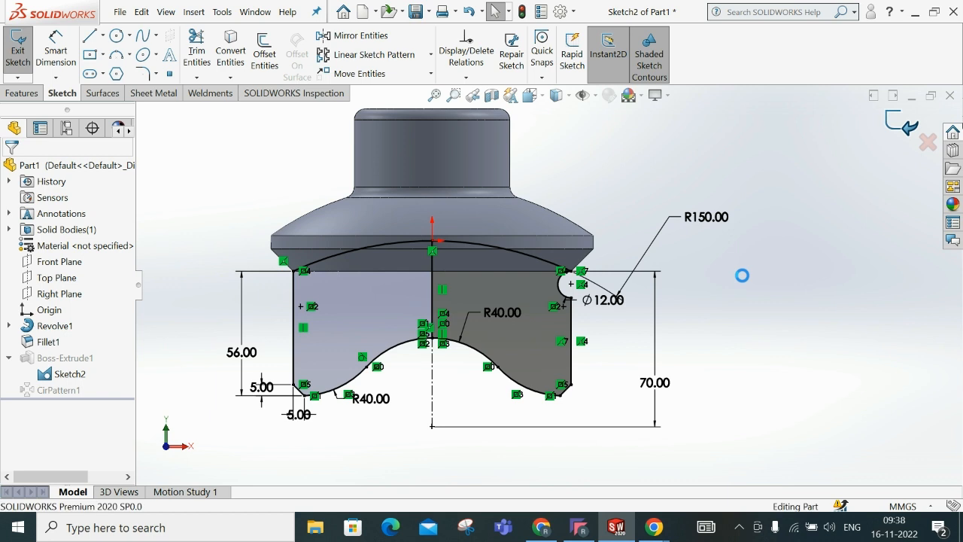
- Section the valve through the Front Plane and compare the cross-section with Assembly2.pdf in Chrome
{"action": "mouse_move", "coordinate": [569, 329]}
{"action": "middle_mouse_down"}
{"action": "mouse_move", "coordinate": [456, 275]}
{"action": "mouse_move", "coordinate": [513, 249]}
{"action": "mouse_move", "coordinate": [561, 242]}
{"action": "mouse_move", "coordinate": [485, 243]}
{"action": "mouse_move", "coordinate": [445, 270]}
{"action": "mouse_move", "coordinate": [421, 273]}
{"action": "mouse_move", "coordinate": [408, 262]}
{"action": "mouse_move", "coordinate": [454, 291]}
{"action": "mouse_move", "coordinate": [440, 314]}
{"action": "mouse_move", "coordinate": [479, 209]}
{"action": "middle_mouse_up"}
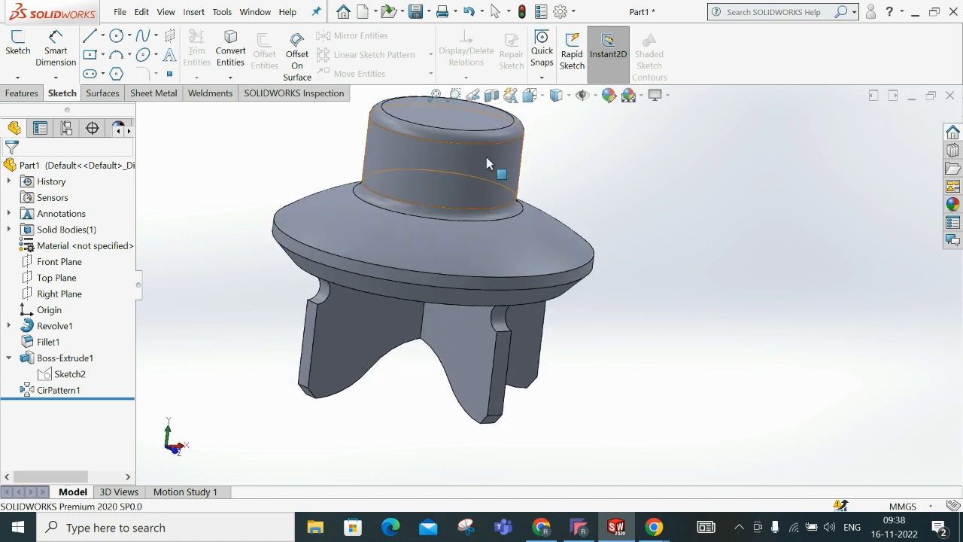
{"action": "left_click", "coordinate": [496, 103]}
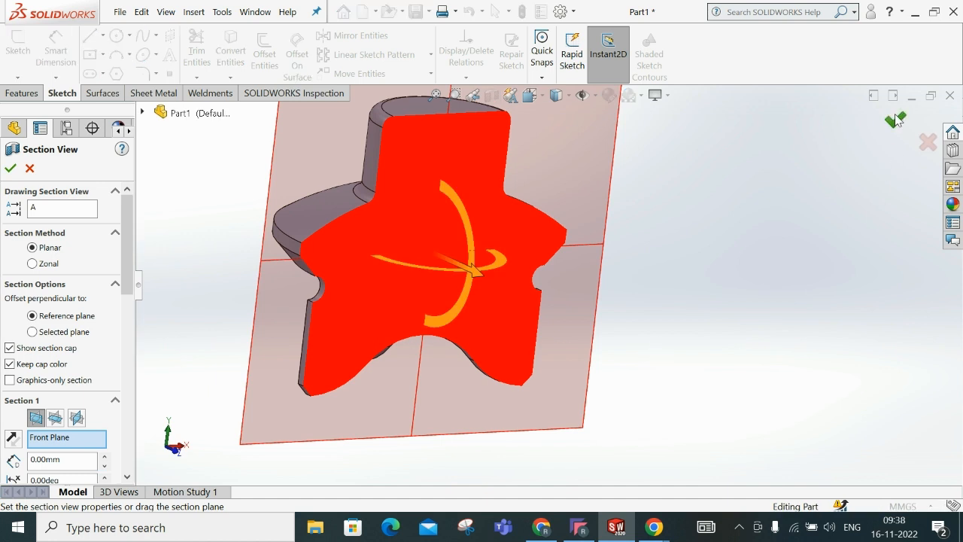
{"action": "left_click", "coordinate": [895, 119]}
{"action": "left_click", "coordinate": [543, 527]}
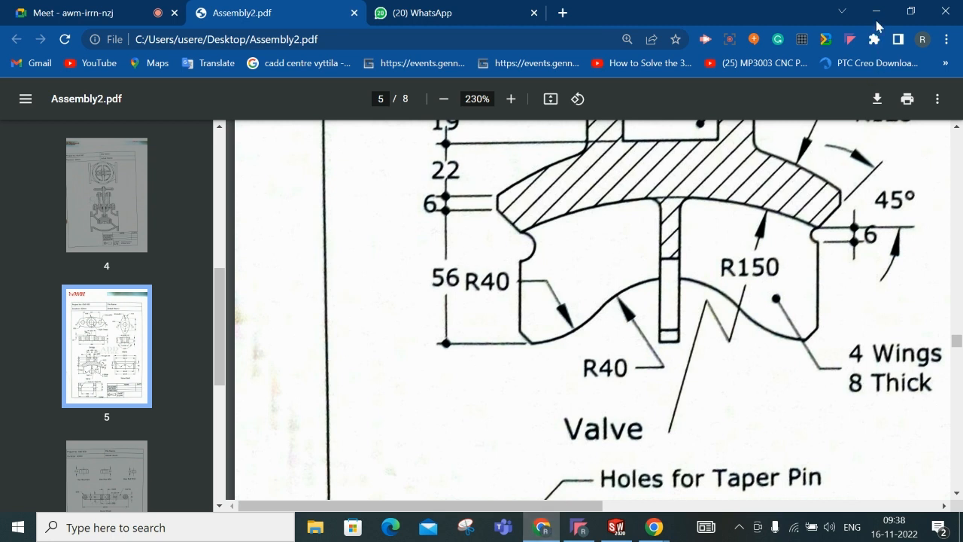
{"action": "left_click", "coordinate": [875, 11]}
{"action": "mouse_move", "coordinate": [423, 258]}
{"action": "middle_mouse_down"}
{"action": "mouse_move", "coordinate": [470, 272]}
{"action": "mouse_move", "coordinate": [223, 316]}
{"action": "middle_mouse_up"}
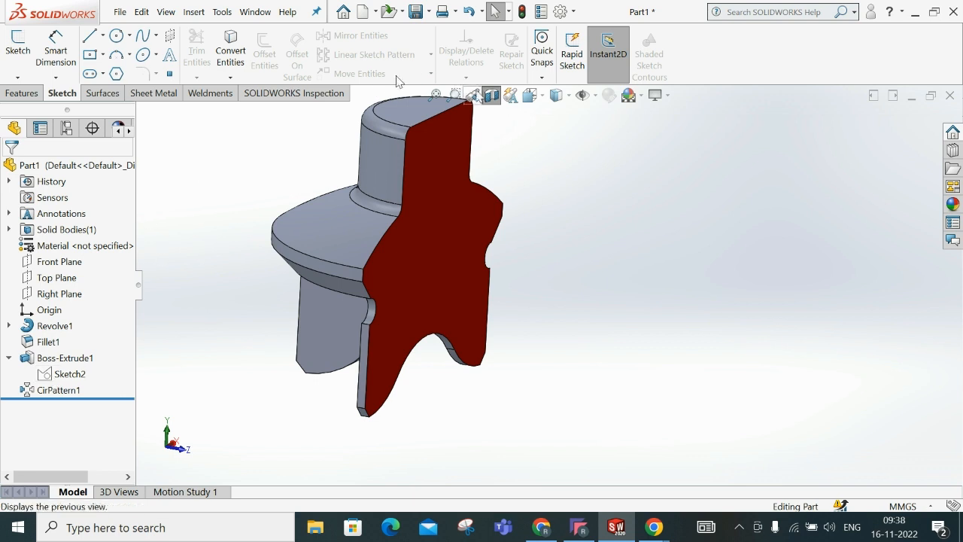
- Try a Front Plane section offset about -18 mm and tilted about 4°, cancel it, and recheck the valve in Assembly2.pdf
{"action": "left_click", "coordinate": [472, 95]}
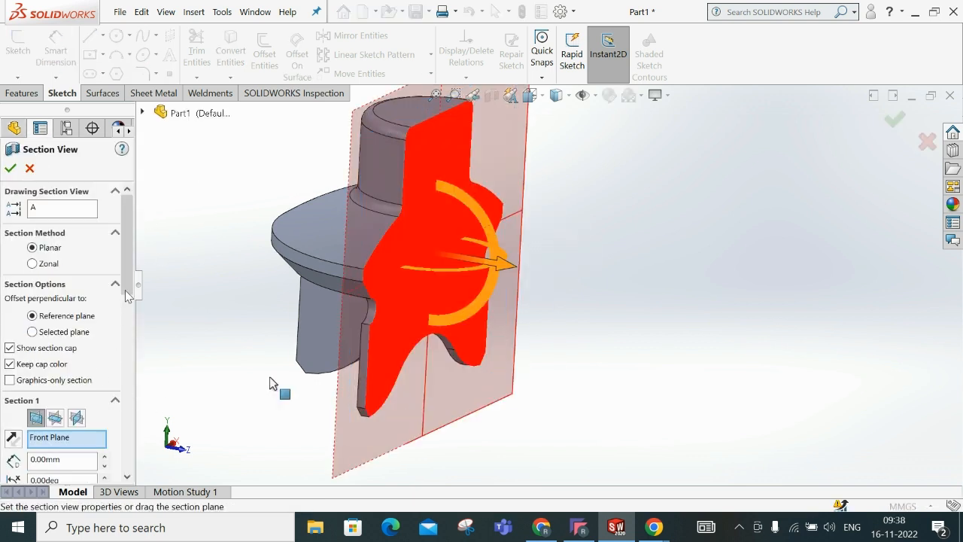
{"action": "left_click_drag", "start_coordinate": [124, 267], "coordinate": [129, 301]}
{"action": "left_click_drag", "start_coordinate": [502, 270], "coordinate": [514, 277]}
{"action": "middle_click_drag", "start_coordinate": [566, 333], "coordinate": [538, 340]}
{"action": "left_click_drag", "start_coordinate": [423, 274], "coordinate": [423, 272]}
{"action": "left_click_drag", "start_coordinate": [486, 268], "coordinate": [458, 227]}
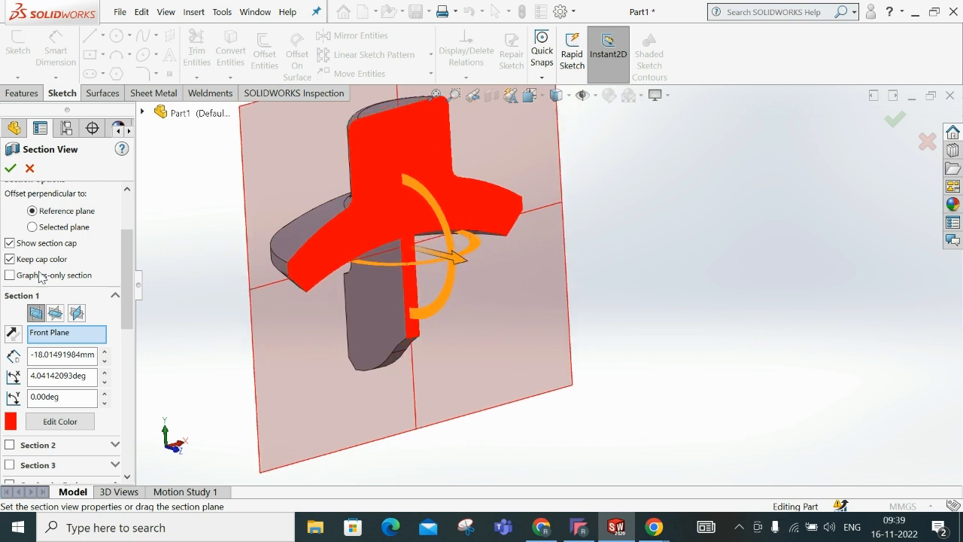
{"action": "left_click", "coordinate": [30, 168]}
{"action": "left_click", "coordinate": [542, 526]}
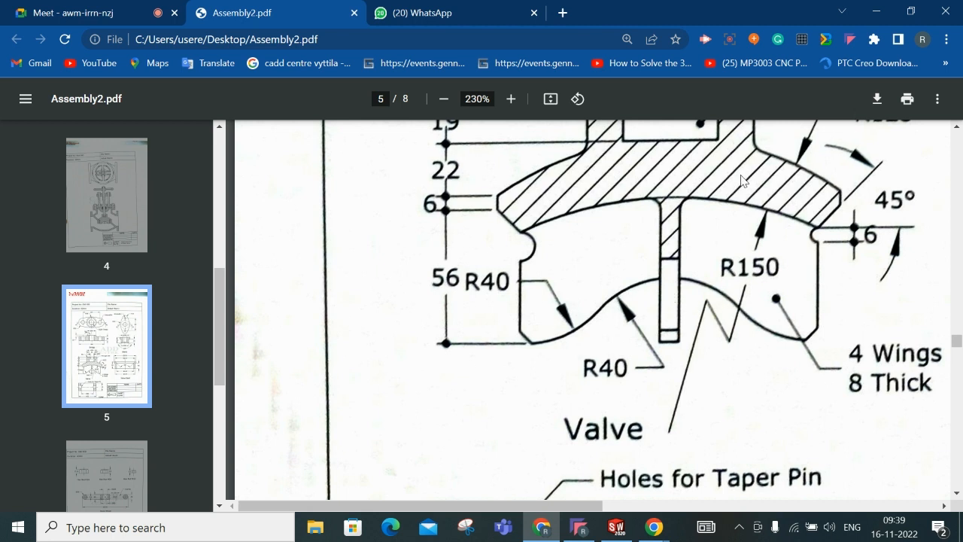
{"action": "left_click", "coordinate": [887, 13]}
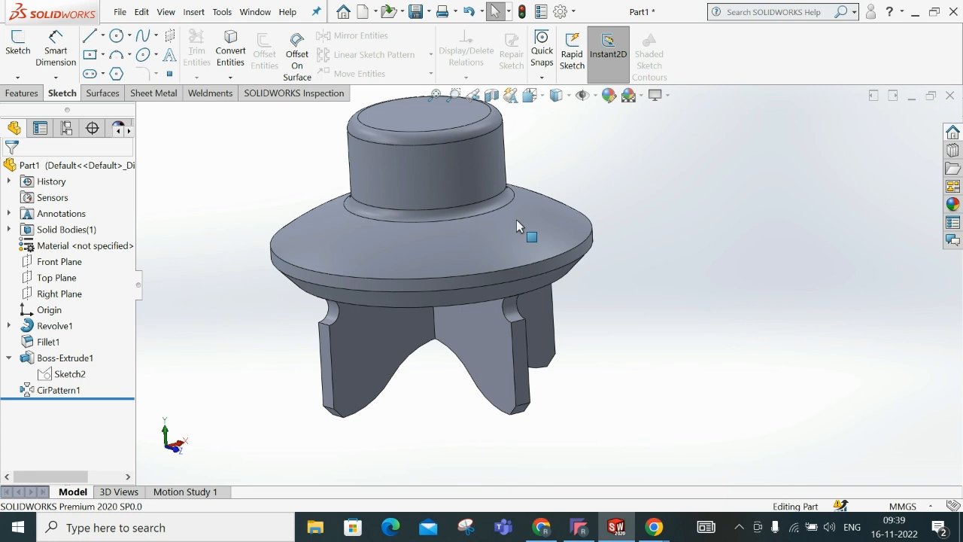
- Start a new sketch on the Front Plane and orient the view normal to it
{"action": "left_click", "coordinate": [41, 258]}
{"action": "scroll", "coordinate": [502, 271], "scroll_direction": "up", "scroll_amount": 3}
{"action": "middle_click_drag", "start_coordinate": [502, 272], "coordinate": [490, 221]}
{"action": "right_click", "coordinate": [548, 185]}
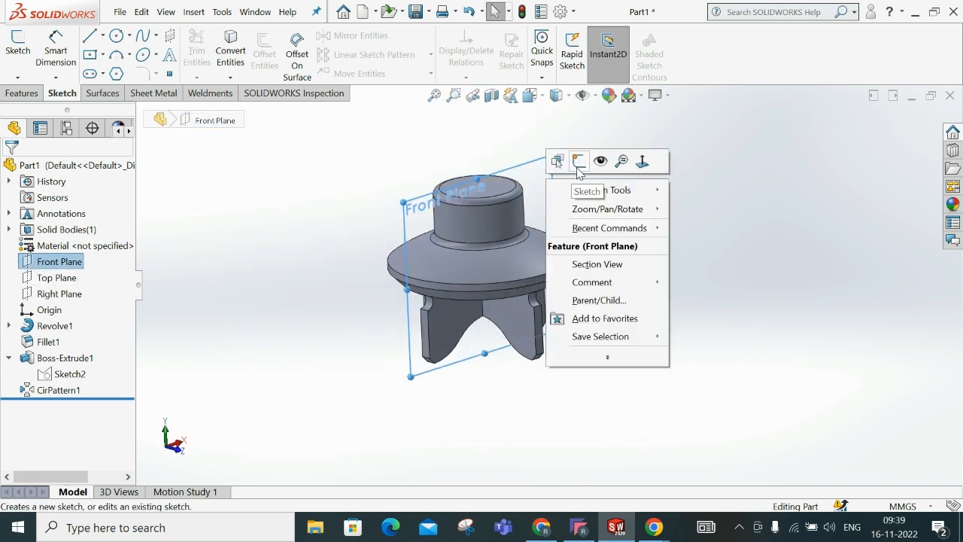
{"action": "left_click", "coordinate": [558, 161]}
{"action": "left_click", "coordinate": [531, 94]}
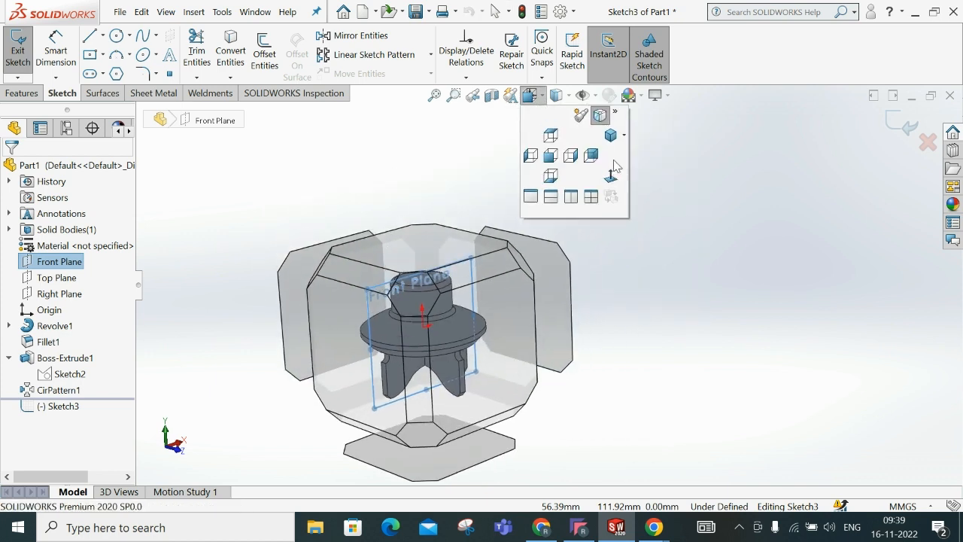
{"action": "left_click", "coordinate": [614, 177]}
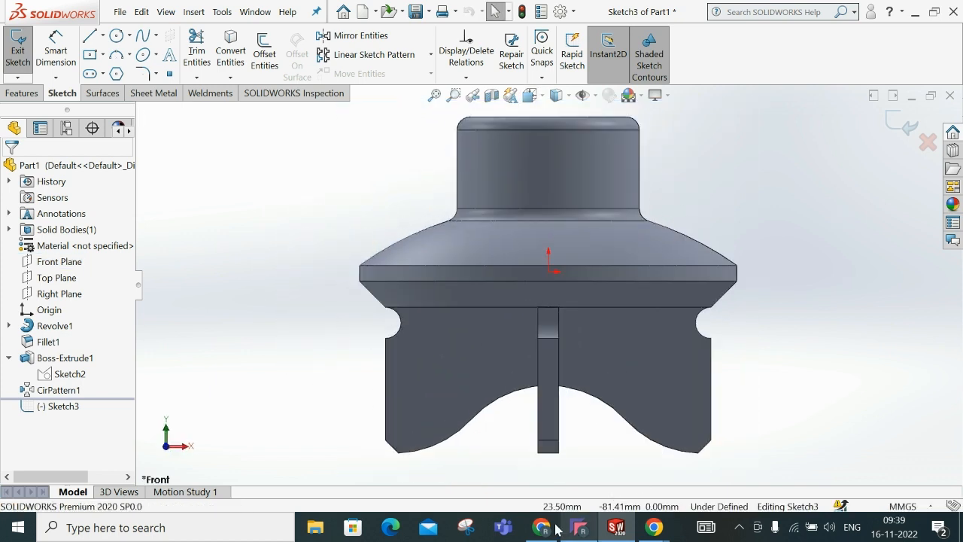
- Examine the through slot's position and dimensions on the valve drawing in Assembly2.pdf in Chrome, and return to SOLIDWORKS
{"action": "left_click", "coordinate": [542, 526]}
{"action": "scroll", "coordinate": [605, 319], "scroll_direction": "down", "scroll_amount": 5, "text": "ctrl"}
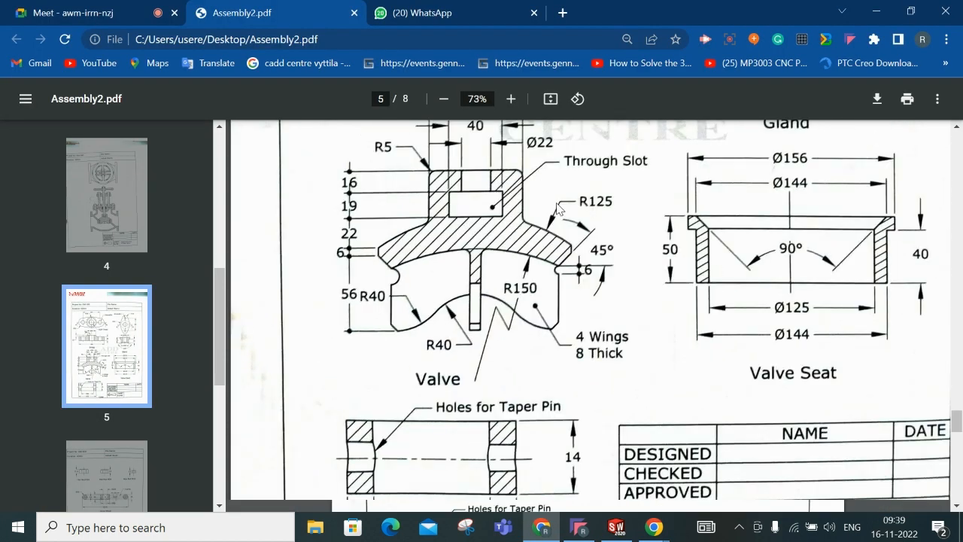
{"action": "scroll", "coordinate": [499, 280], "scroll_direction": "up", "scroll_amount": 3, "text": "ctrl"}
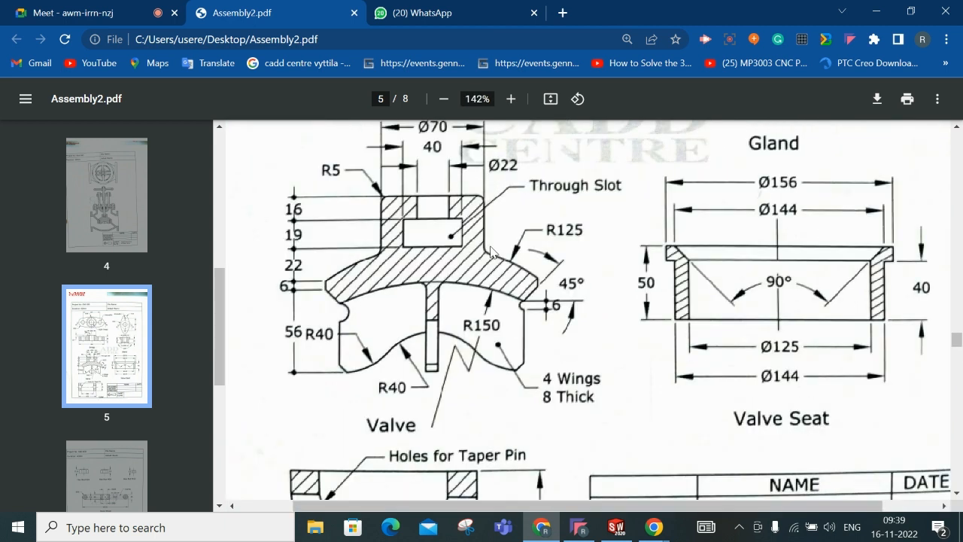
{"action": "scroll", "coordinate": [314, 210], "scroll_direction": "up", "scroll_amount": 1, "text": "ctrl"}
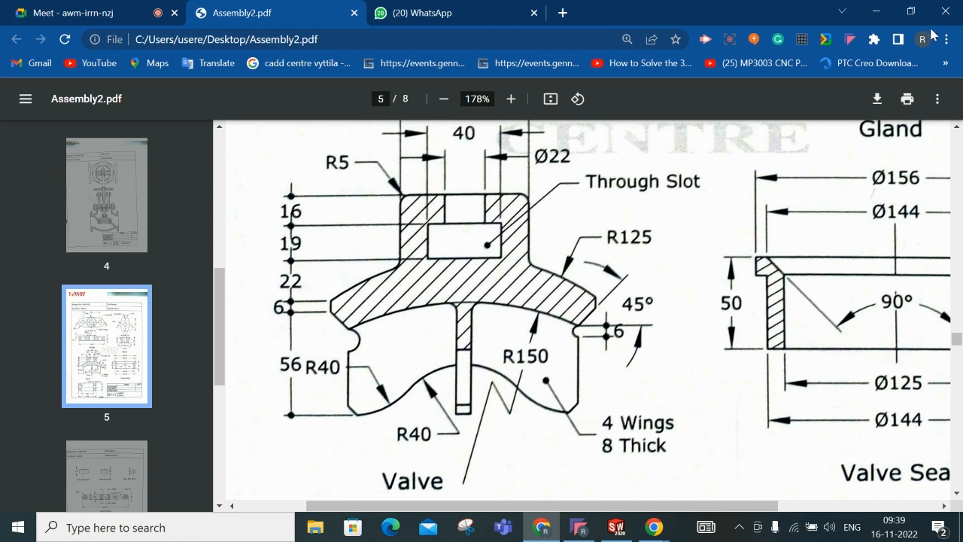
{"action": "left_click", "coordinate": [877, 12]}
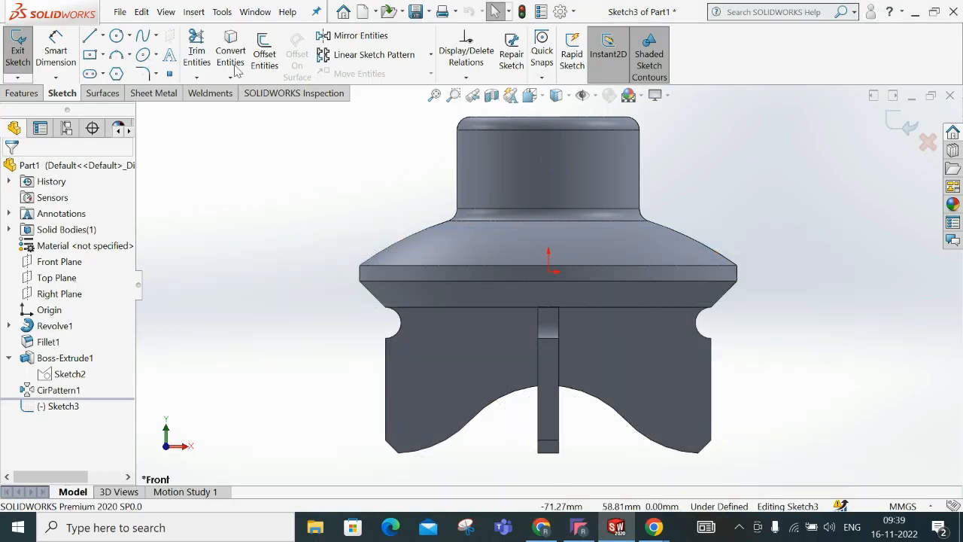
- Sketch a vertical centerline from the origin up into the valve's cylindrical boss
{"action": "left_click", "coordinate": [104, 36]}
{"action": "mouse_move", "coordinate": [104, 37]}
{"action": "left_click", "coordinate": [114, 73]}
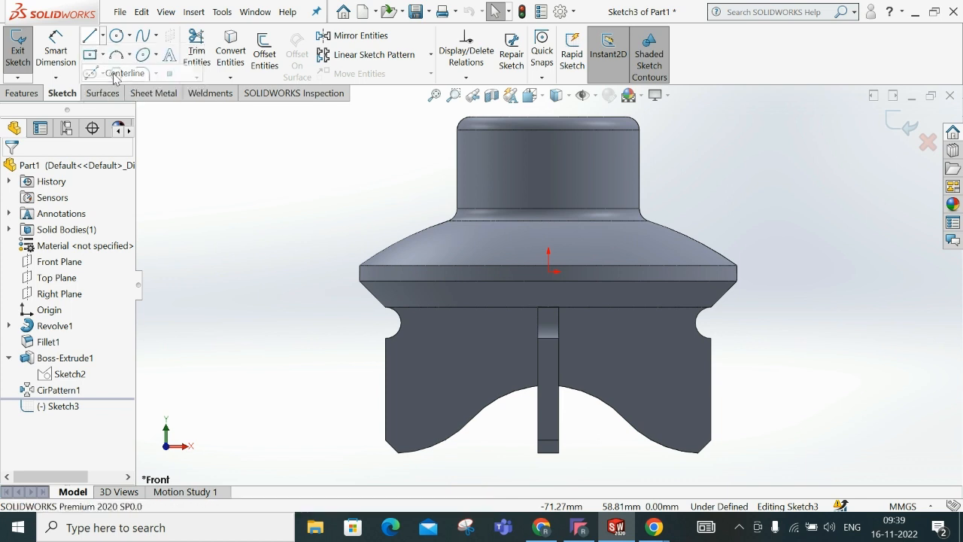
{"action": "left_click", "coordinate": [549, 272]}
{"action": "left_click", "coordinate": [548, 142]}
{"action": "right_click", "coordinate": [549, 141]}
{"action": "left_click", "coordinate": [584, 152]}
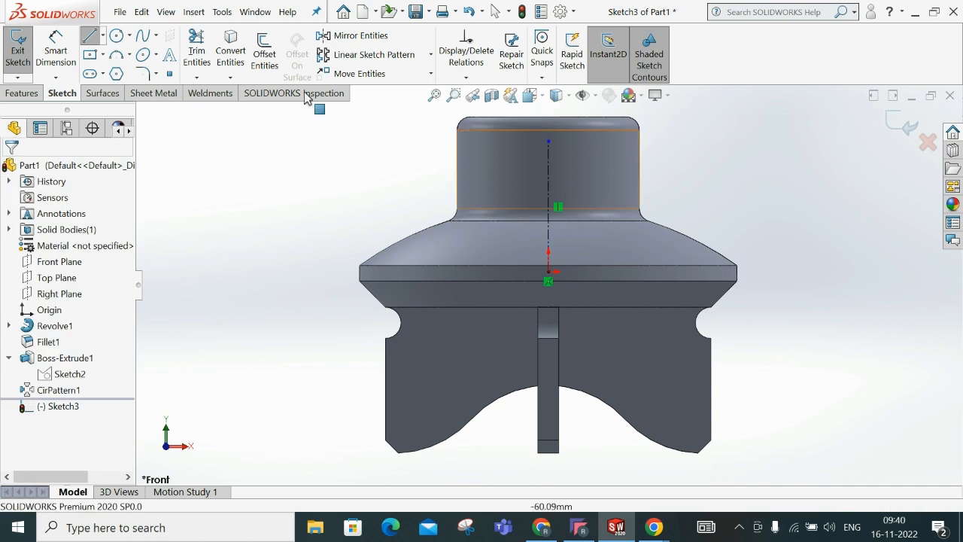
- Sketch a center rectangle about 40.4 mm wide and 11.2 mm high, centred on the centerline inside the boss
{"action": "left_click", "coordinate": [548, 173]}
{"action": "left_click", "coordinate": [599, 188]}
{"action": "right_click", "coordinate": [607, 192]}
{"action": "left_click", "coordinate": [639, 200]}
- Dimension the boss's top edge to the rectangle's upper edge, check Assembly2.pdf in Chrome, and set the distance to 16 mm
{"action": "left_click", "coordinate": [55, 49]}
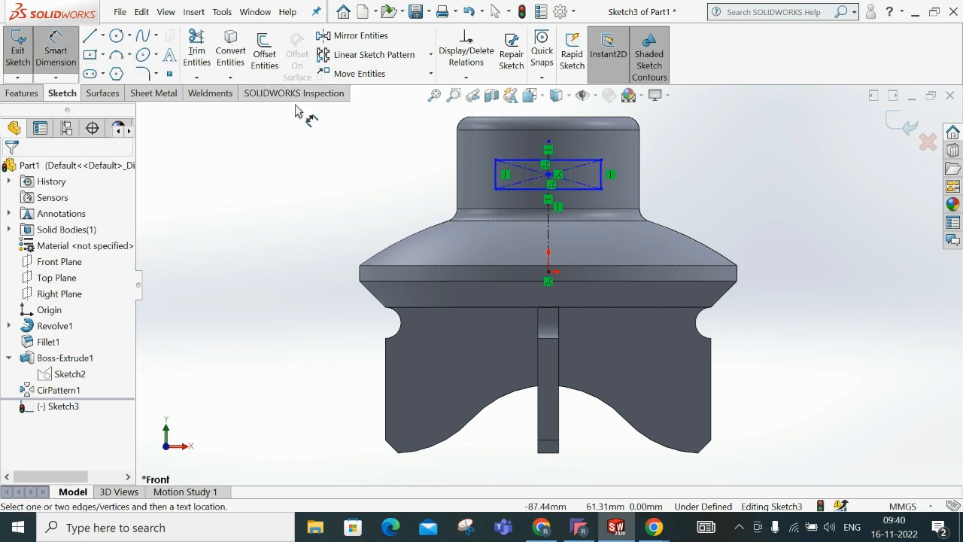
{"action": "left_click", "coordinate": [596, 118]}
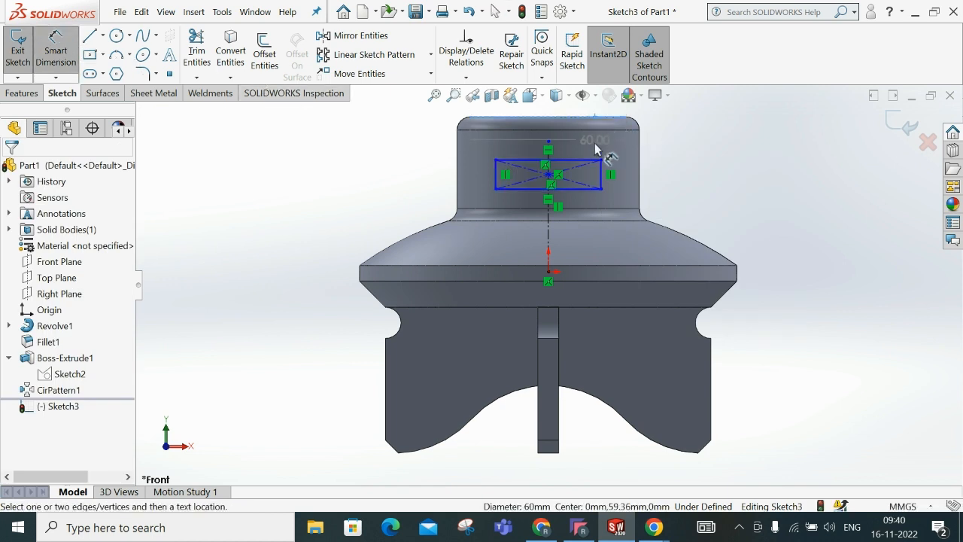
{"action": "left_click", "coordinate": [583, 161]}
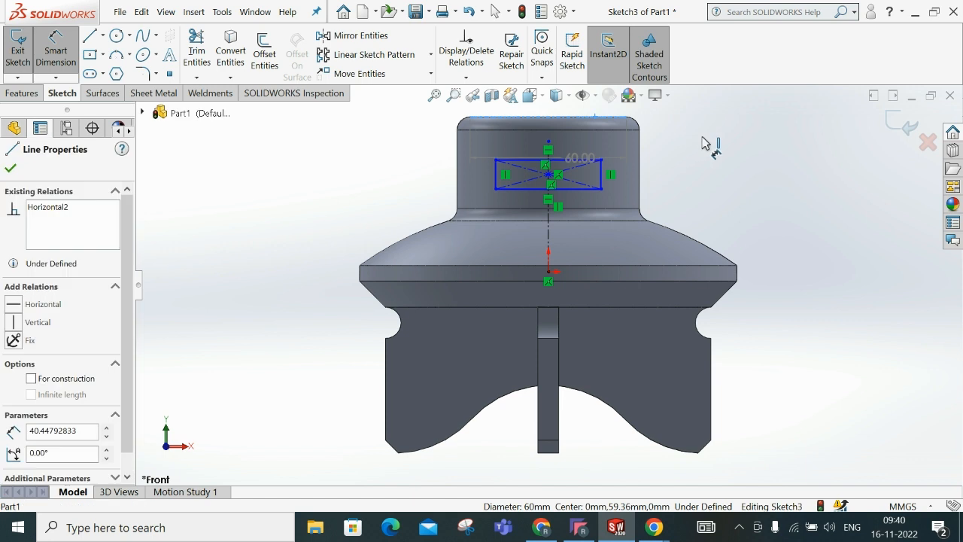
{"action": "left_click", "coordinate": [722, 158]}
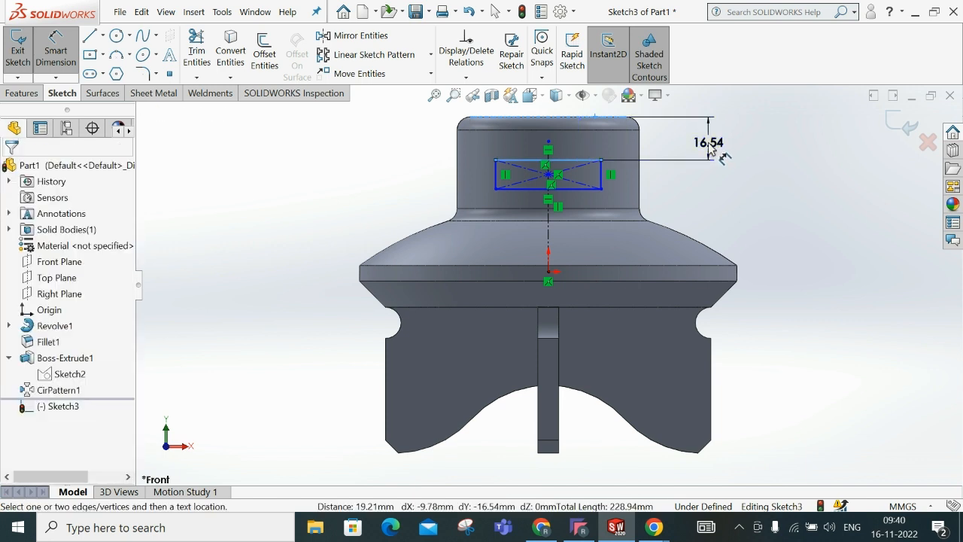
{"action": "left_click", "coordinate": [543, 529]}
{"action": "left_click", "coordinate": [543, 530]}
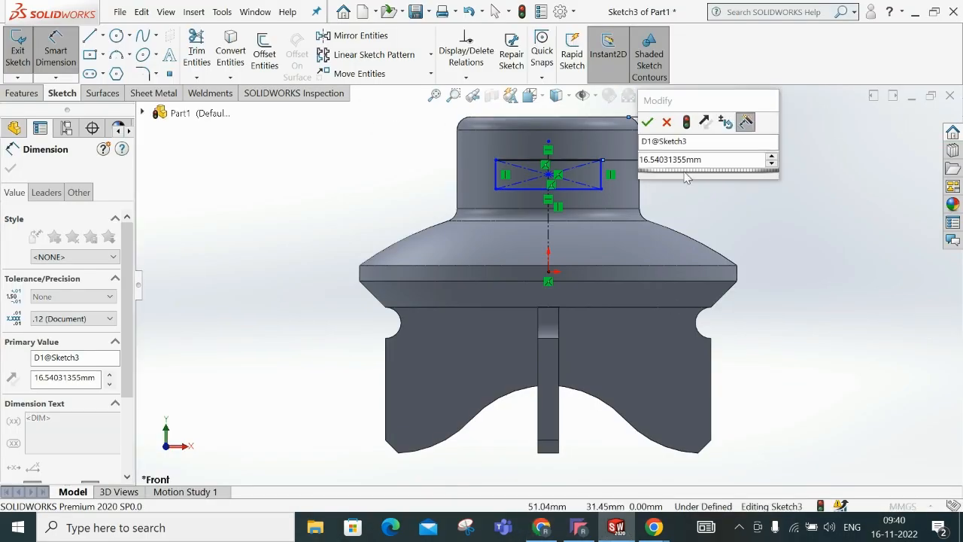
{"action": "type", "text": "16"}
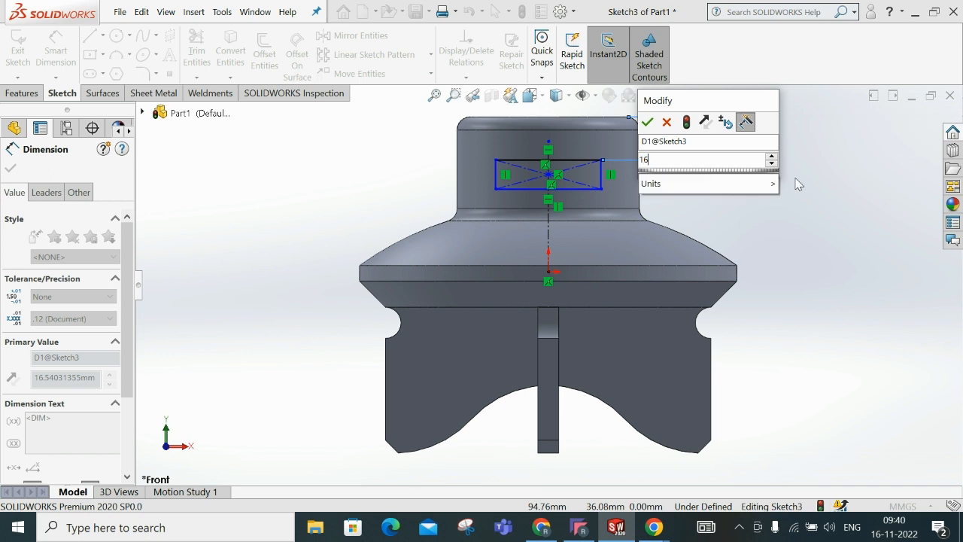
{"action": "key", "text": "Return"}
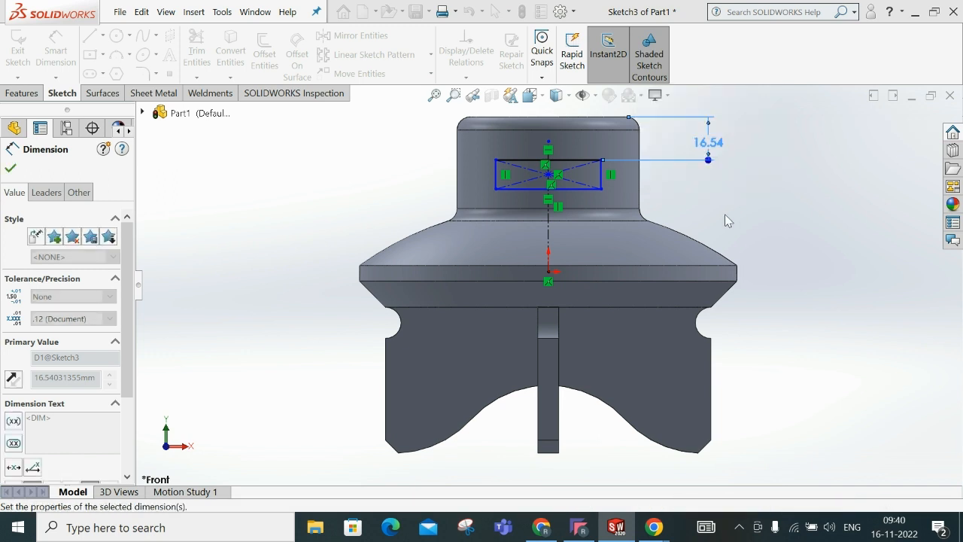
- Dimension the rectangle's height in the boss and set it to 19 mm
{"action": "scroll", "coordinate": [587, 181], "scroll_direction": "down", "scroll_amount": 3}
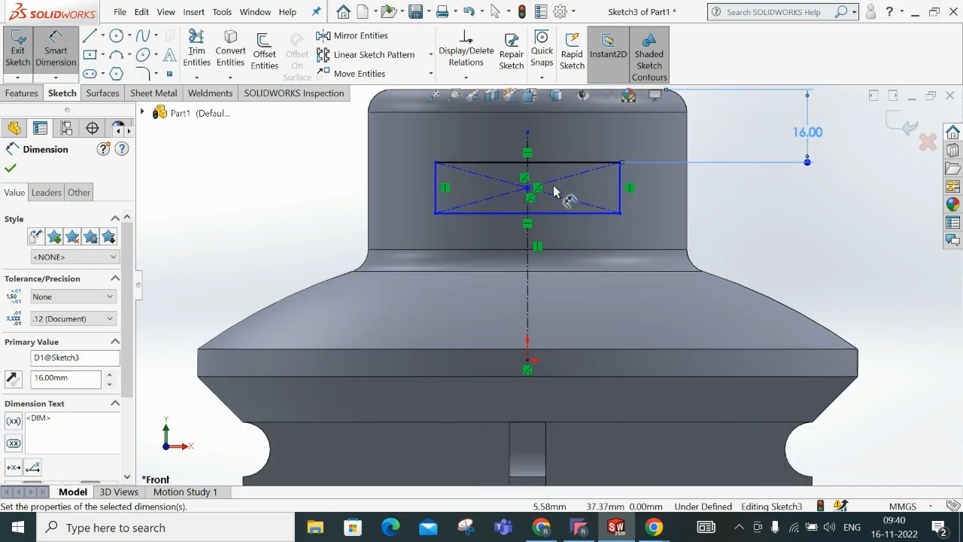
{"action": "left_click", "coordinate": [624, 187]}
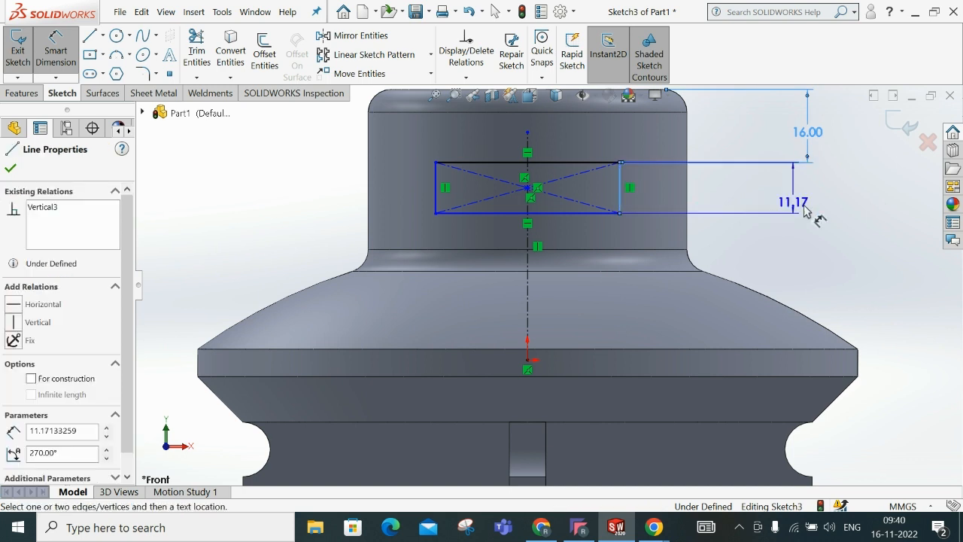
{"action": "left_click", "coordinate": [859, 259]}
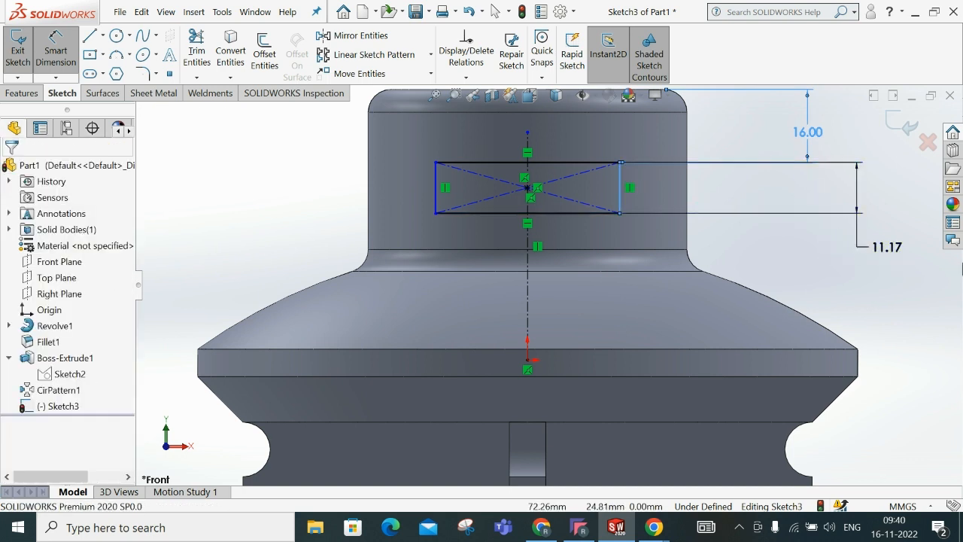
{"action": "type", "text": "19"}
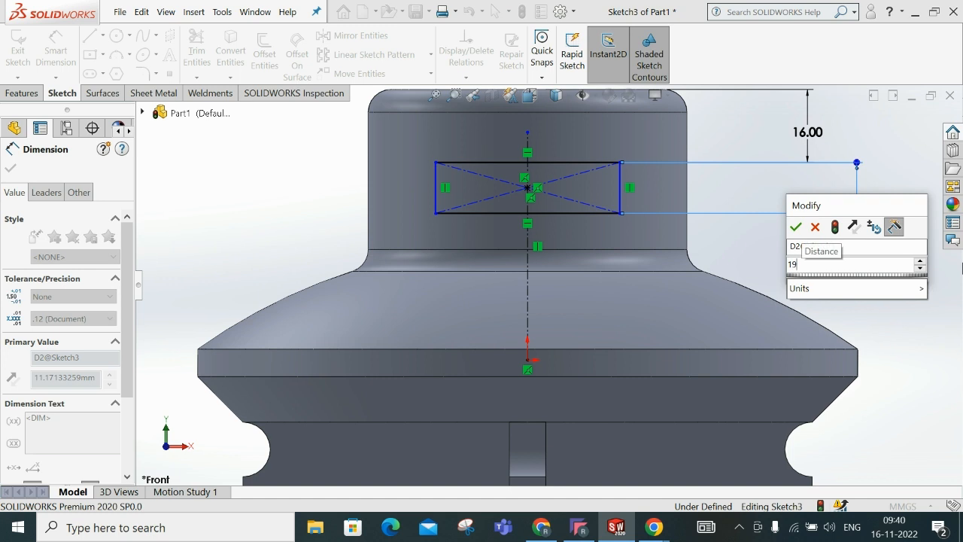
{"action": "key", "text": "Return"}
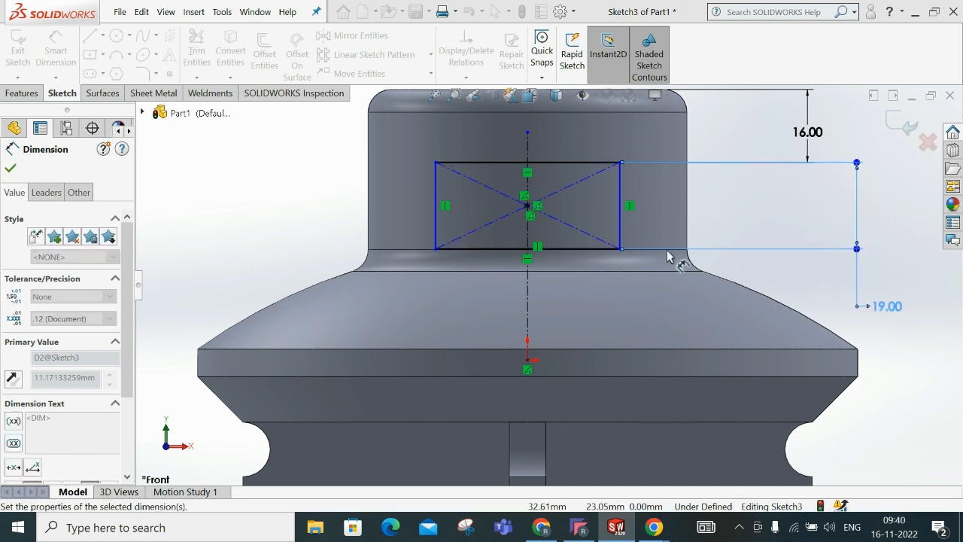
- Dimension the rectangle's width, set it to 40 mm, and check it against the valve drawing in Assembly2.pdf in Chrome
{"action": "left_click", "coordinate": [570, 137]}
{"action": "left_click", "coordinate": [572, 131]}
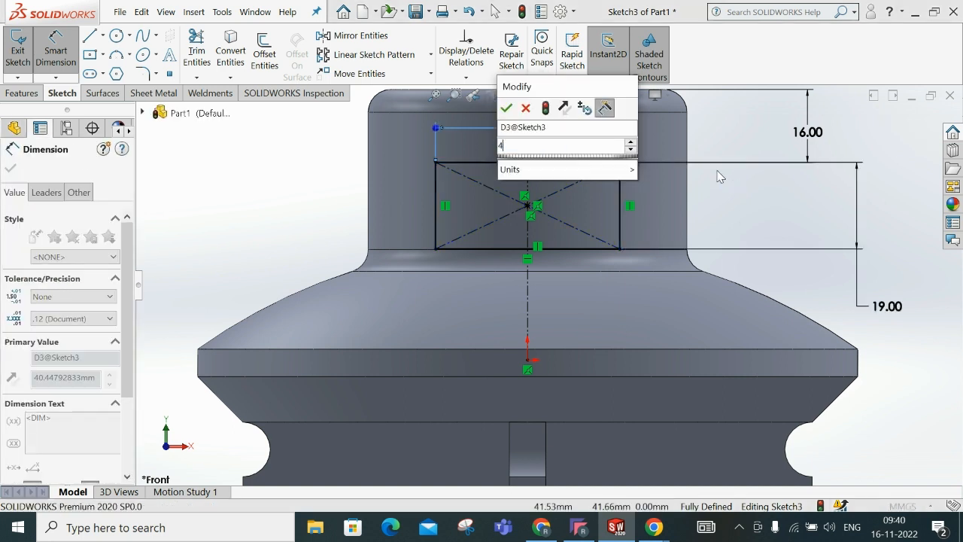
{"action": "type", "text": "40"}
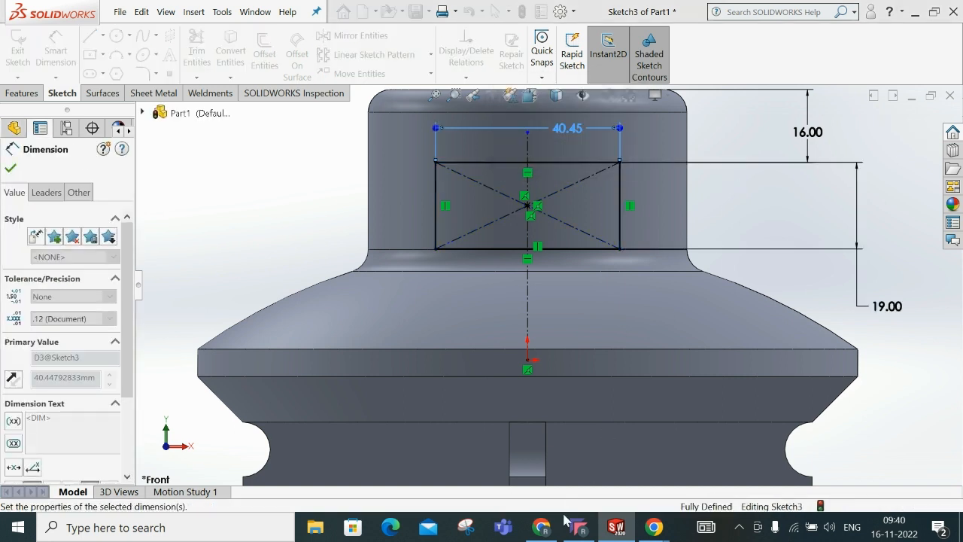
{"action": "left_click", "coordinate": [541, 527]}
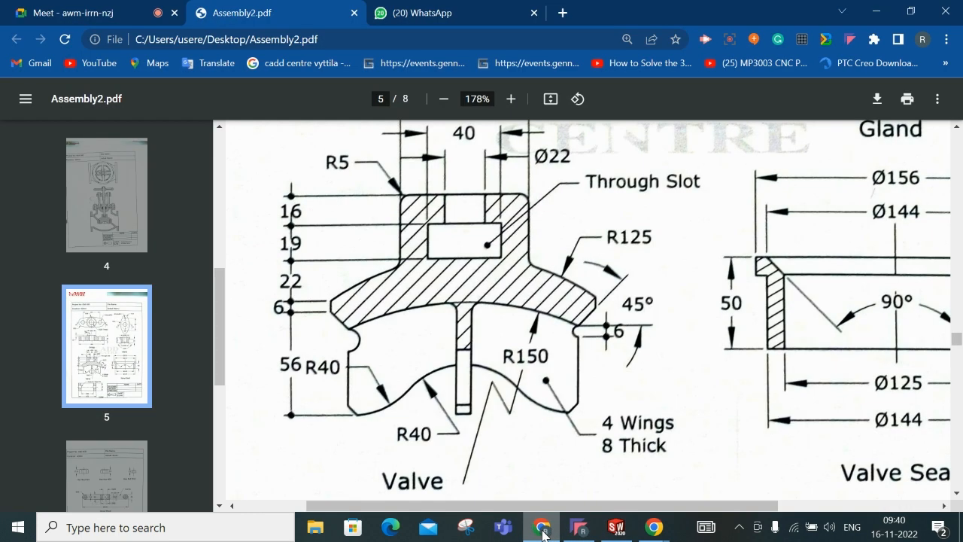
{"action": "left_click", "coordinate": [543, 532]}
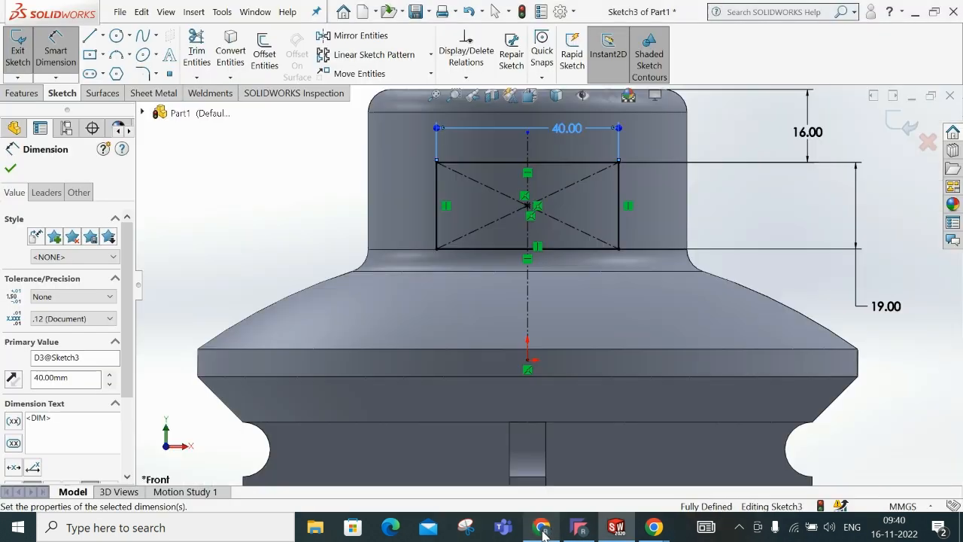
- Cut the rectangle through the boss as an Extruded Cut with the Through All - Both end condition
{"action": "scroll", "coordinate": [497, 363], "scroll_direction": "up", "scroll_amount": 3}
{"action": "mouse_move", "coordinate": [470, 302]}
{"action": "middle_mouse_down"}
{"action": "mouse_move", "coordinate": [512, 329]}
{"action": "mouse_move", "coordinate": [505, 347]}
{"action": "middle_mouse_up"}
{"action": "left_click", "coordinate": [23, 94]}
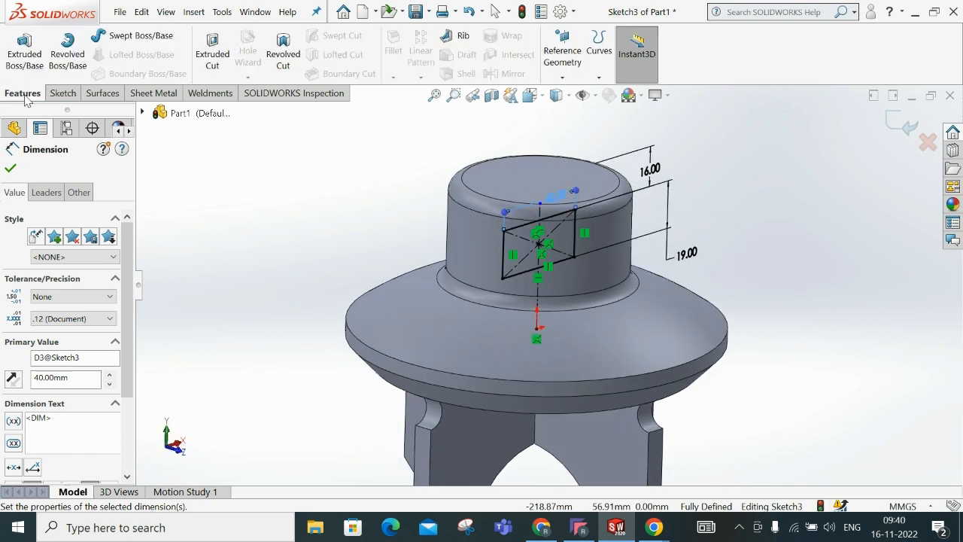
{"action": "left_click", "coordinate": [211, 57]}
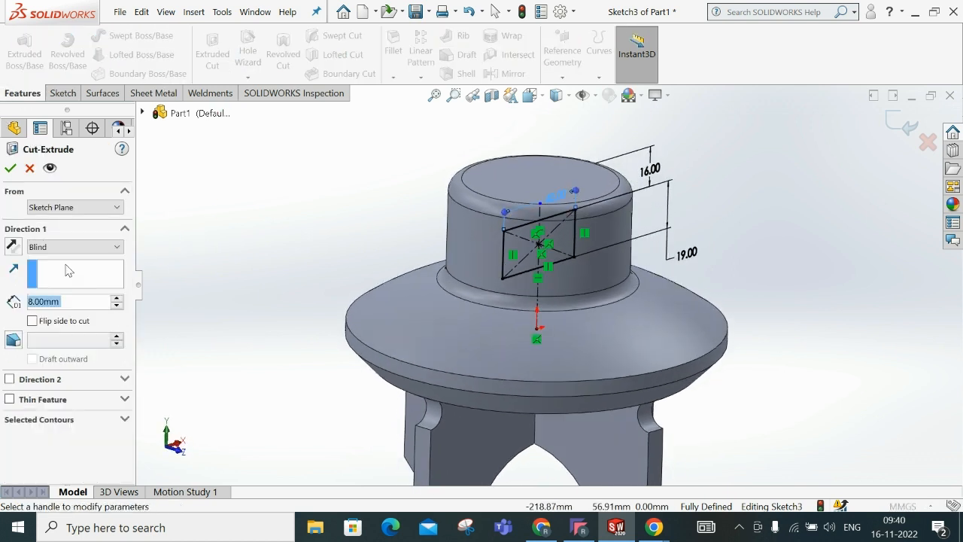
{"action": "left_click", "coordinate": [68, 247]}
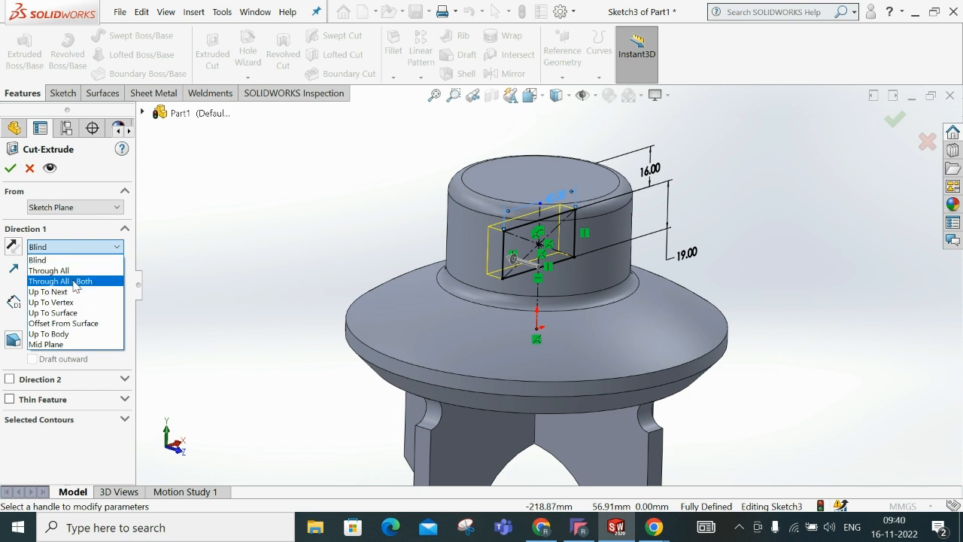
{"action": "left_click", "coordinate": [75, 281]}
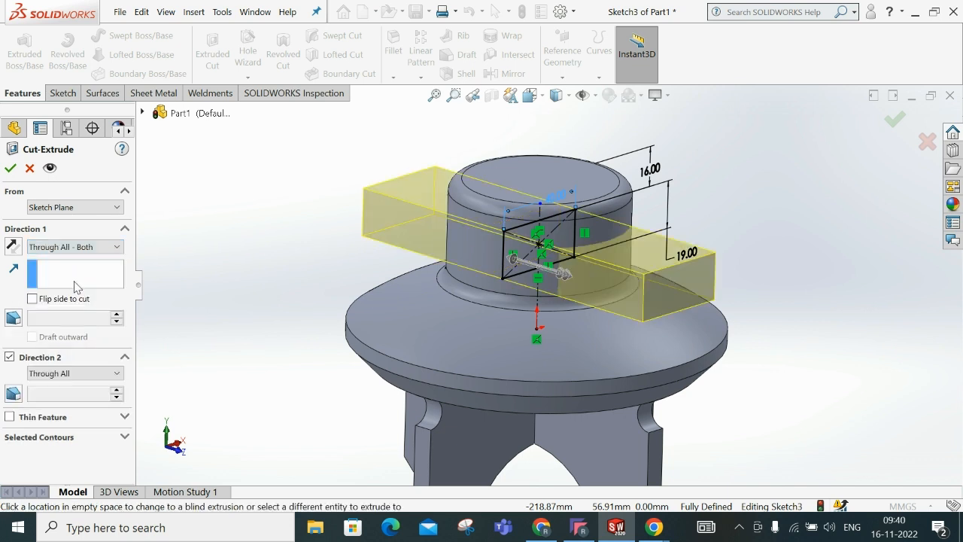
{"action": "left_click", "coordinate": [894, 119]}
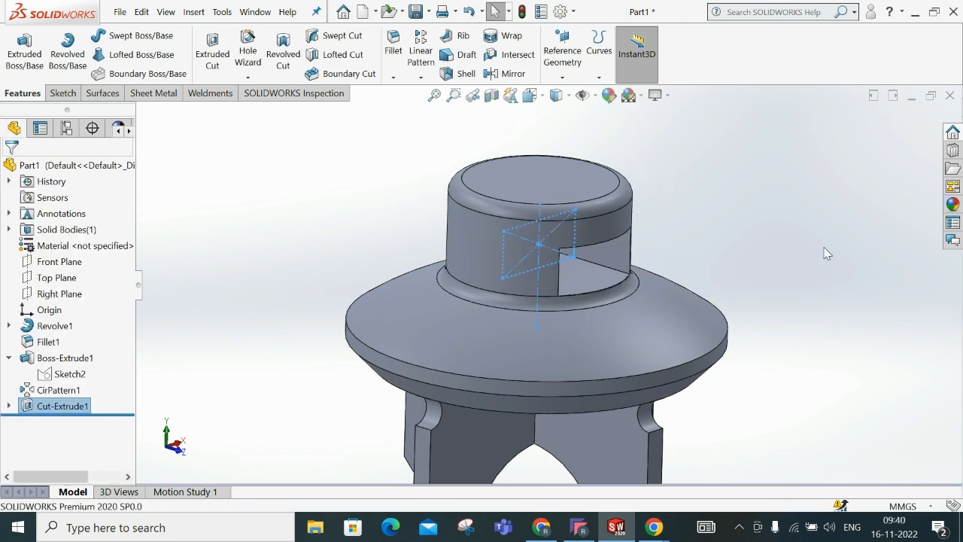
- Start a sketch on the boss's top face, check the hole in Assembly2.pdf in Chrome, and draw a circle about 21.6 mm in diameter centred on the origin
{"action": "middle_click_drag", "start_coordinate": [722, 316], "coordinate": [617, 218]}
{"action": "left_click", "coordinate": [544, 188]}
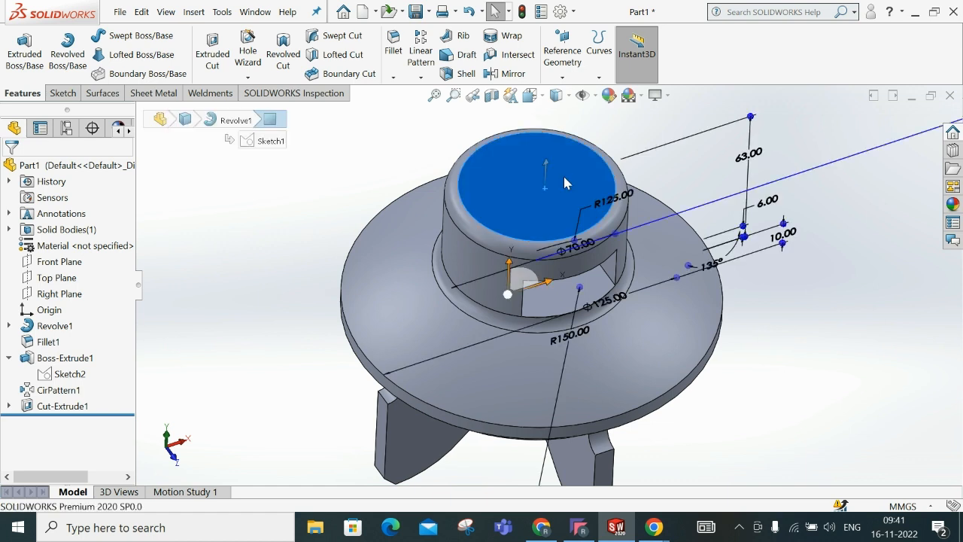
{"action": "left_click", "coordinate": [591, 155]}
{"action": "left_click", "coordinate": [540, 526]}
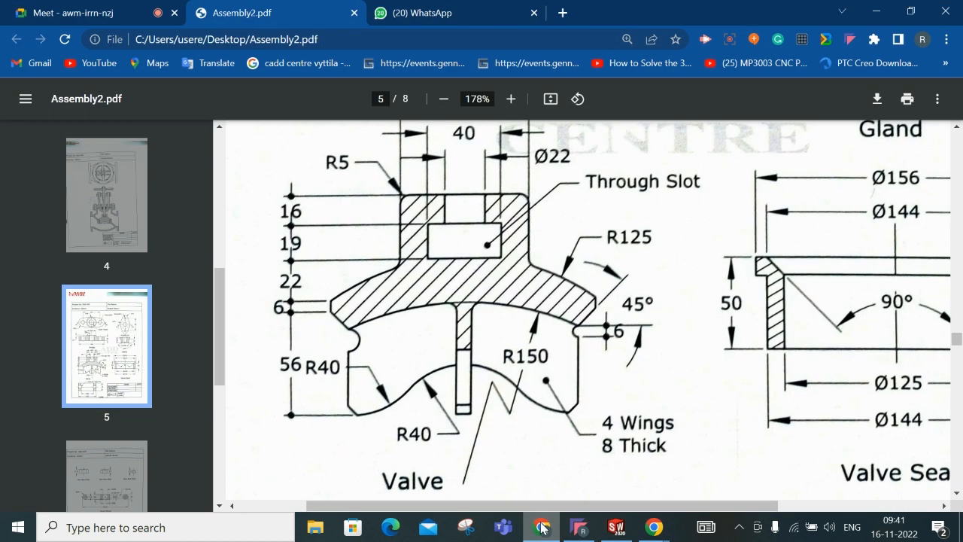
{"action": "left_click", "coordinate": [540, 527]}
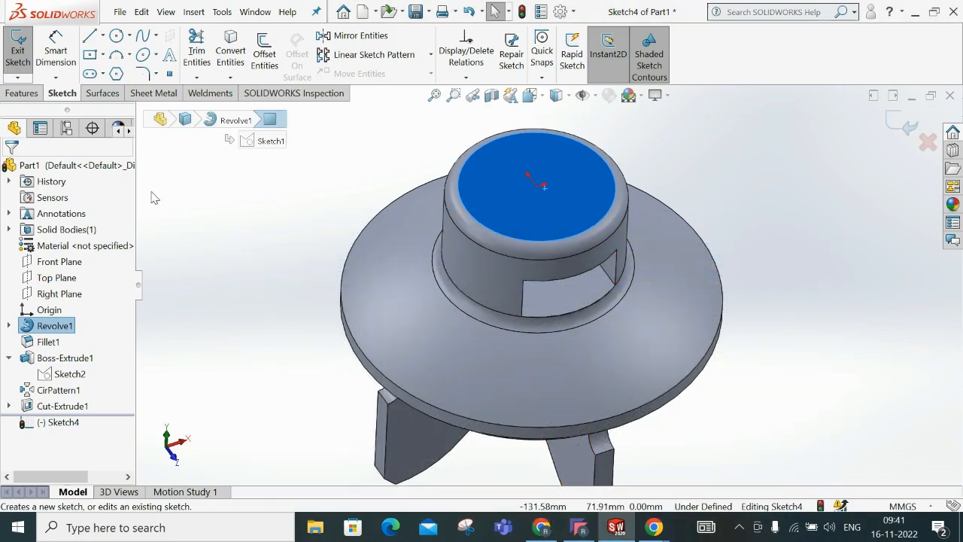
{"action": "left_click", "coordinate": [116, 35]}
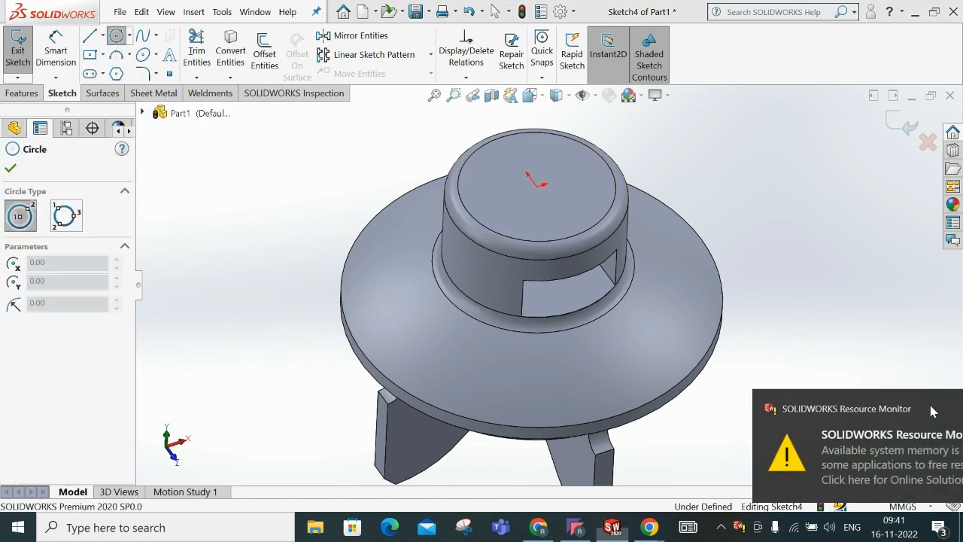
{"action": "left_click", "coordinate": [560, 213]}
{"action": "right_click", "coordinate": [559, 210]}
{"action": "left_click", "coordinate": [580, 213]}
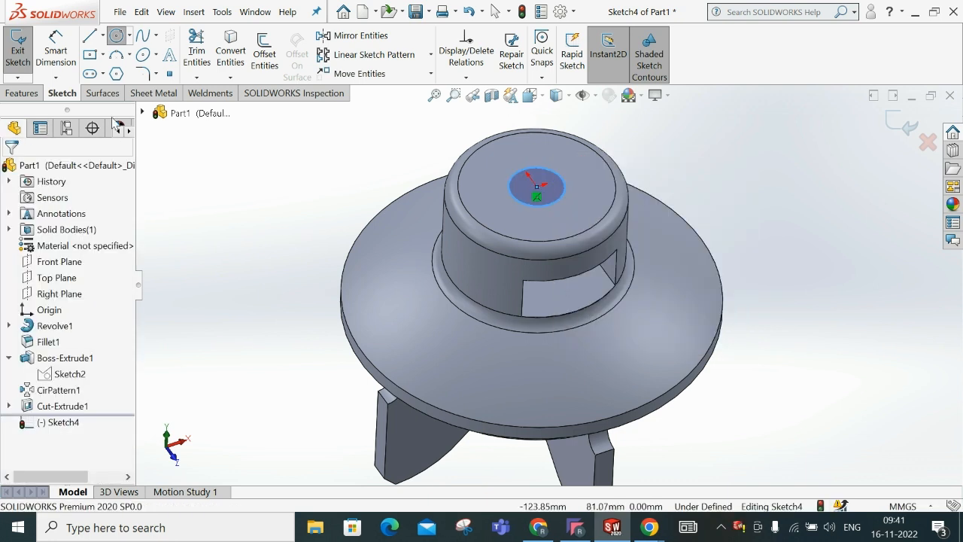
- Dimension the circle on the boss's top face and set its diameter to 22 mm
{"action": "left_click", "coordinate": [55, 46]}
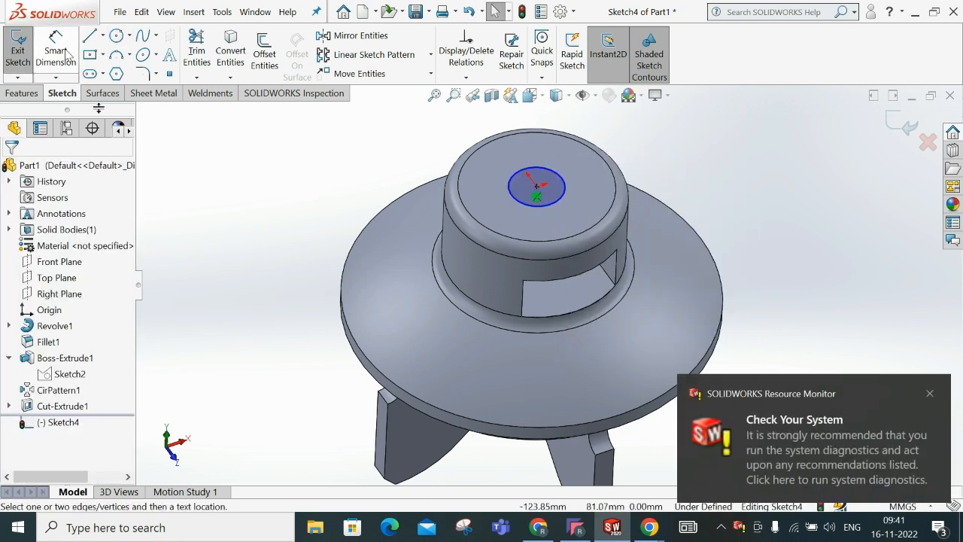
{"action": "left_click", "coordinate": [564, 194]}
{"action": "left_click", "coordinate": [704, 170]}
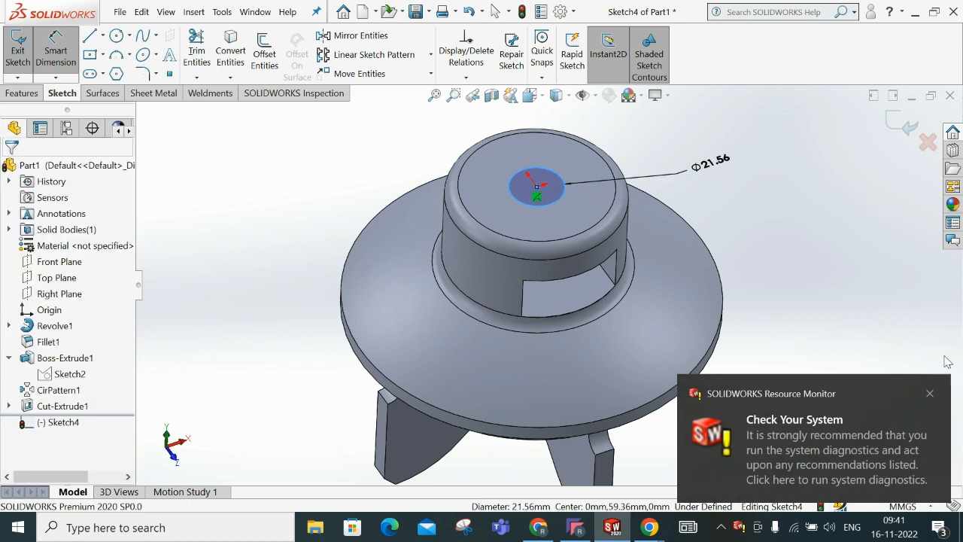
{"action": "left_click", "coordinate": [929, 393]}
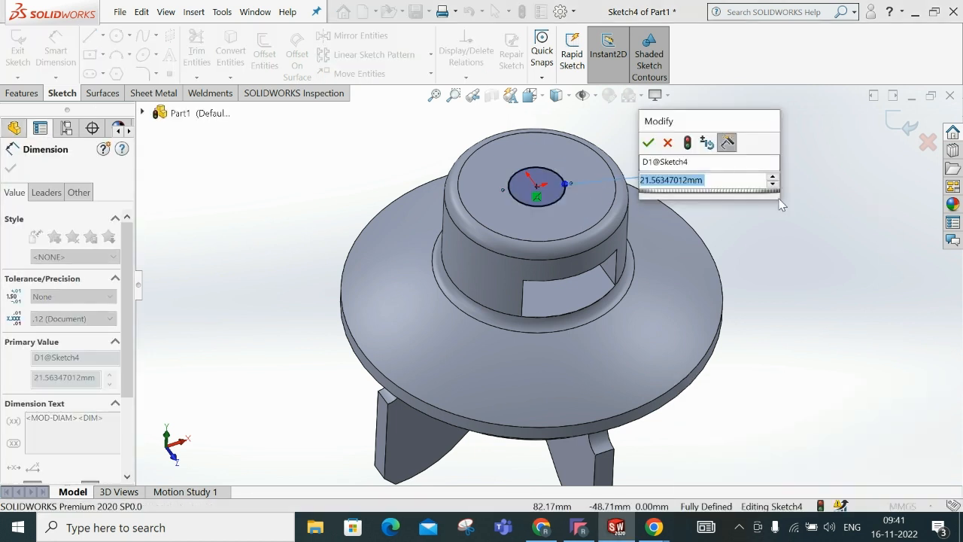
{"action": "type", "text": "22"}
{"action": "key", "text": "Escape"}
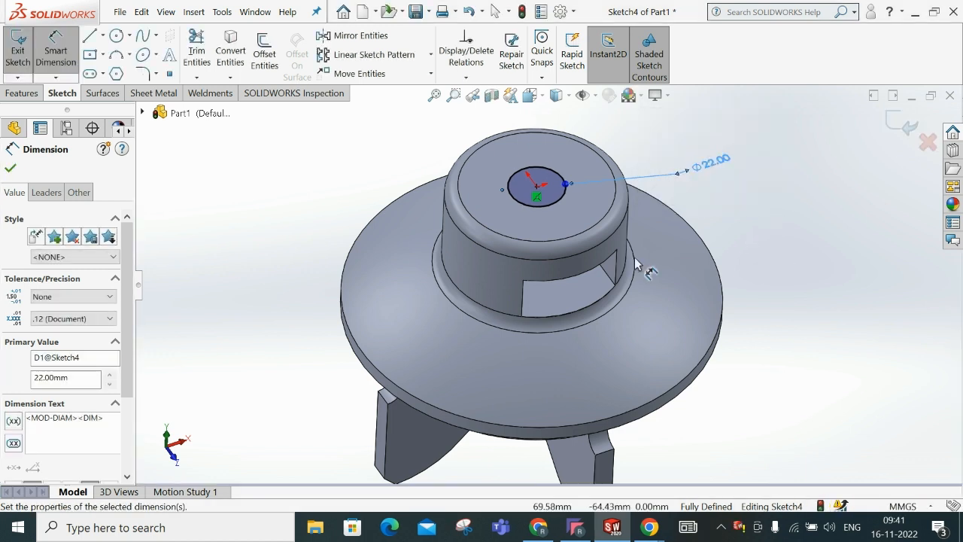
- Cut the 22 mm circle down into the slot as an Extruded Cut with the Up To Next end condition
{"action": "left_click", "coordinate": [28, 97]}
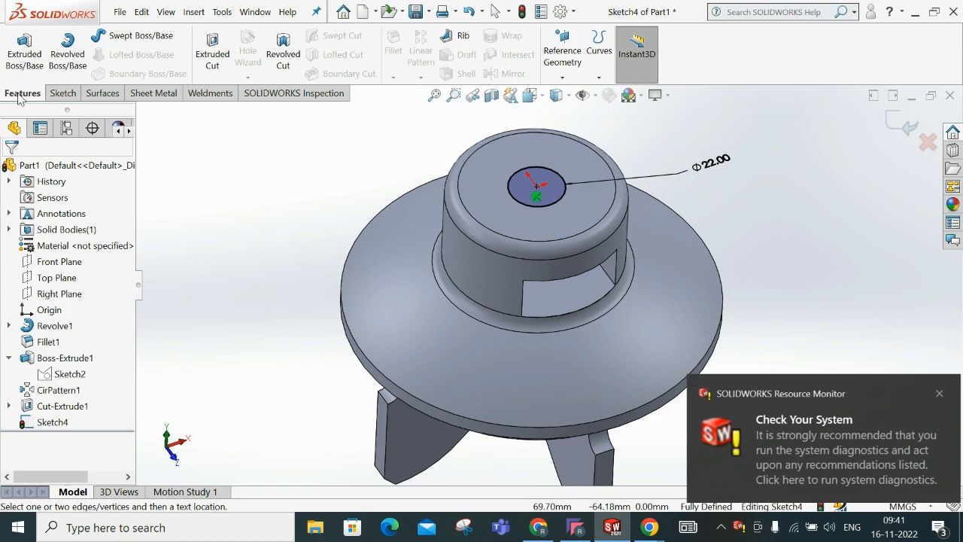
{"action": "left_click", "coordinate": [931, 395]}
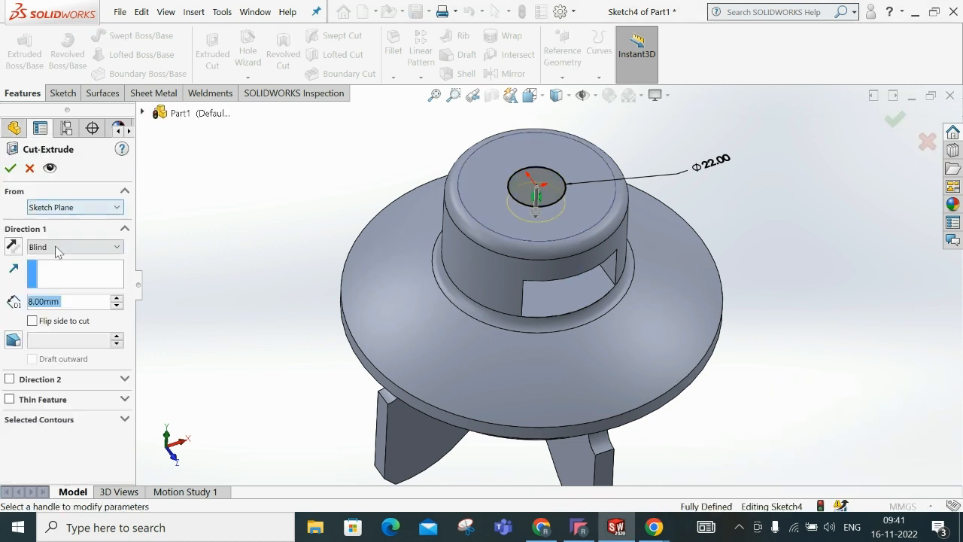
{"action": "left_click", "coordinate": [57, 248]}
{"action": "left_click", "coordinate": [60, 291]}
{"action": "middle_click_drag", "start_coordinate": [546, 225], "coordinate": [530, 117]}
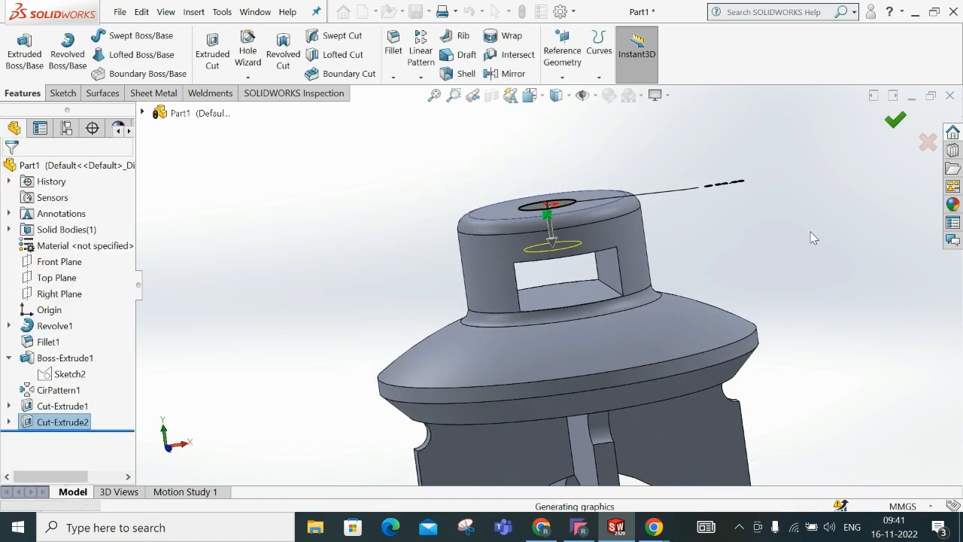
{"action": "scroll", "coordinate": [770, 234], "scroll_direction": "up", "scroll_amount": 3}
{"action": "middle_click_drag", "start_coordinate": [771, 236], "coordinate": [531, 243]}
{"action": "scroll", "coordinate": [552, 329], "scroll_direction": "down", "scroll_amount": 4}
{"action": "middle_click_drag", "start_coordinate": [553, 331], "coordinate": [640, 340]}
- Switch to Assembly2.pdf in Chrome and examine the collar, hex nut, hand wheel and taper pin drawings on pages 5 and 6
{"action": "left_click", "coordinate": [541, 526]}
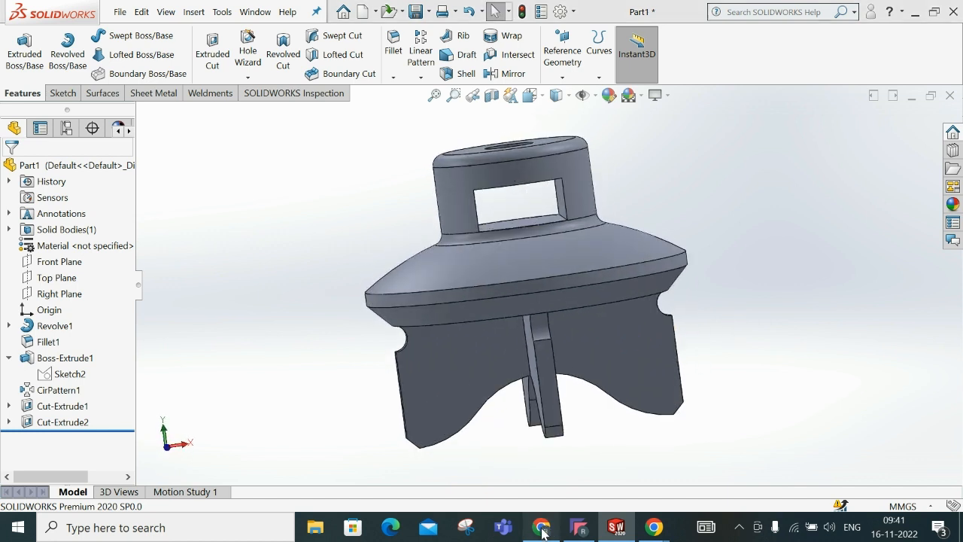
{"action": "scroll", "coordinate": [476, 351], "scroll_direction": "down", "scroll_amount": 7}
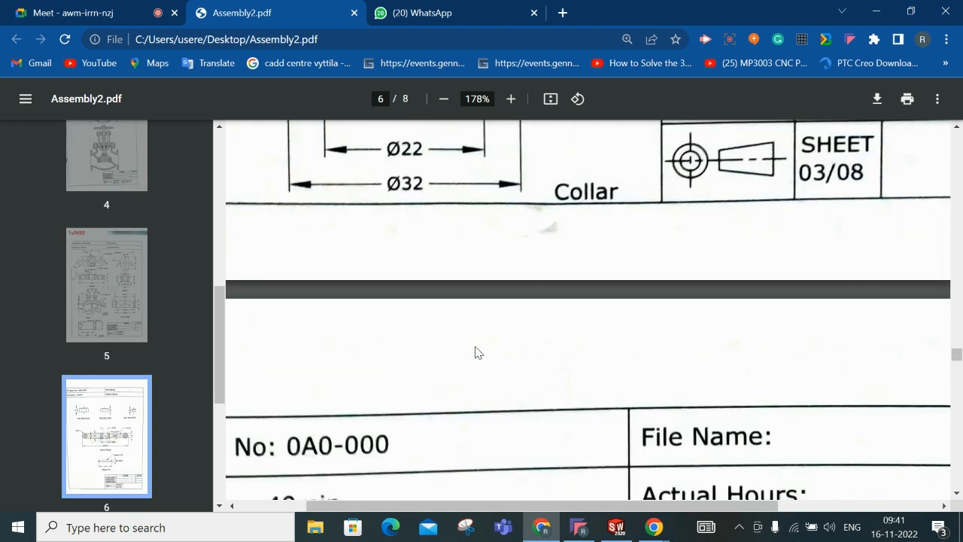
{"action": "scroll", "coordinate": [458, 336], "scroll_direction": "up", "scroll_amount": 2}
{"action": "scroll", "coordinate": [517, 246], "scroll_direction": "up", "scroll_amount": 2}
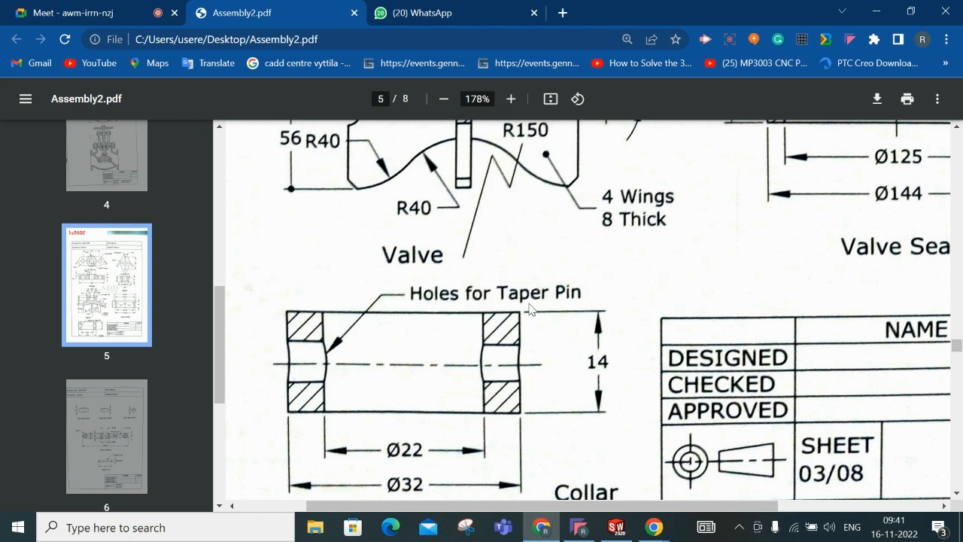
{"action": "scroll", "coordinate": [529, 309], "scroll_direction": "down", "scroll_amount": 8}
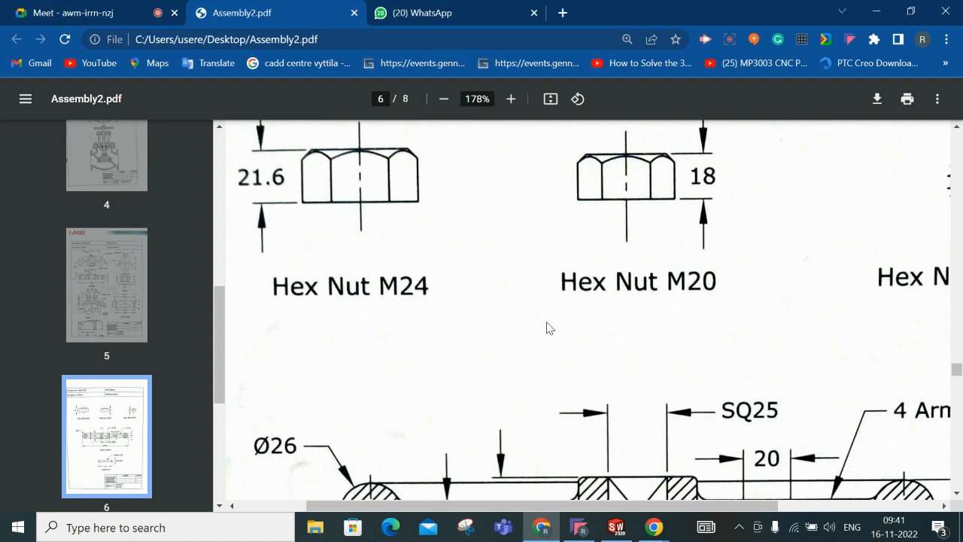
{"action": "scroll", "coordinate": [548, 327], "scroll_direction": "down", "scroll_amount": 5, "text": "ctrl"}
{"action": "scroll", "coordinate": [579, 346], "scroll_direction": "down", "scroll_amount": 1}
{"action": "scroll", "coordinate": [579, 346], "scroll_direction": "down", "scroll_amount": 3}
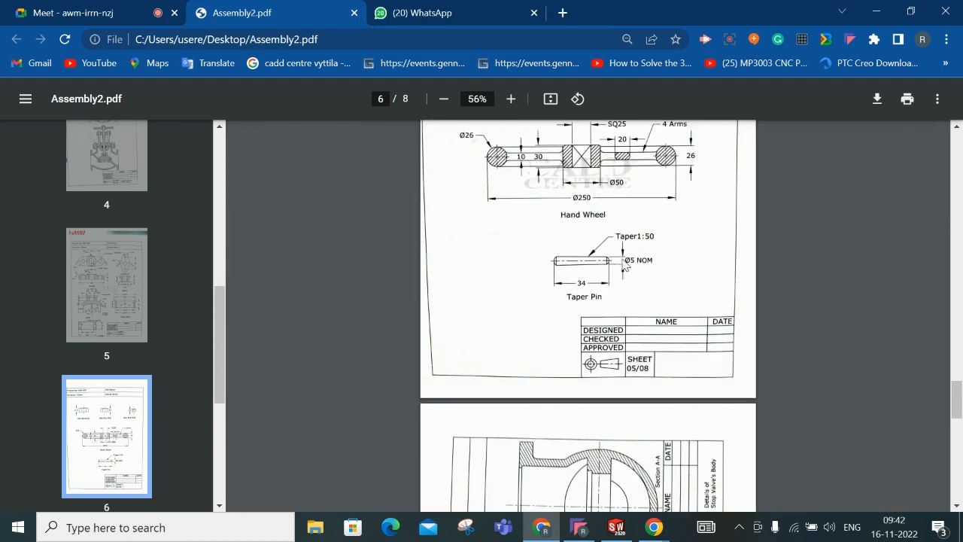
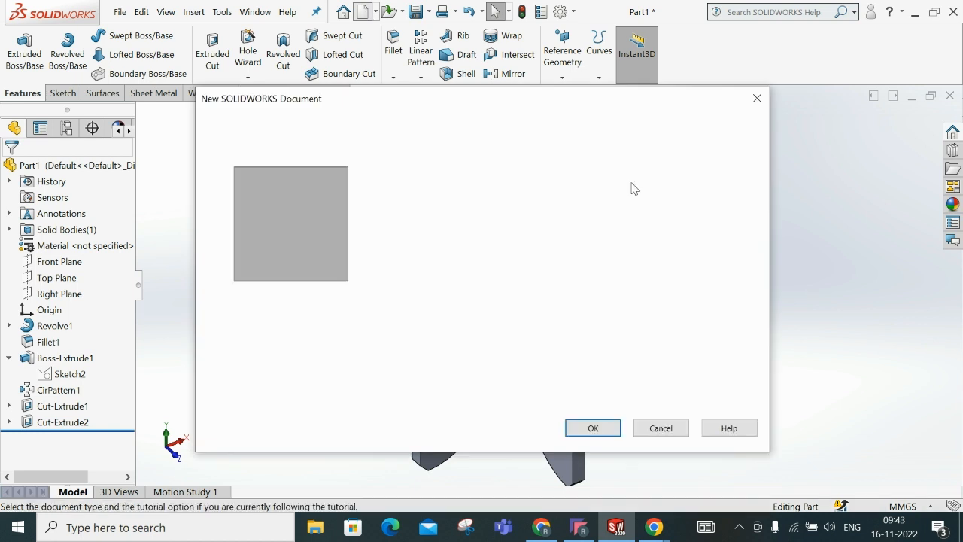
- Create a new part document in SOLIDWORKS, and return to the hand wheel and taper pin drawings in Assembly2.pdf in Chrome
{"action": "left_click", "coordinate": [591, 428]}
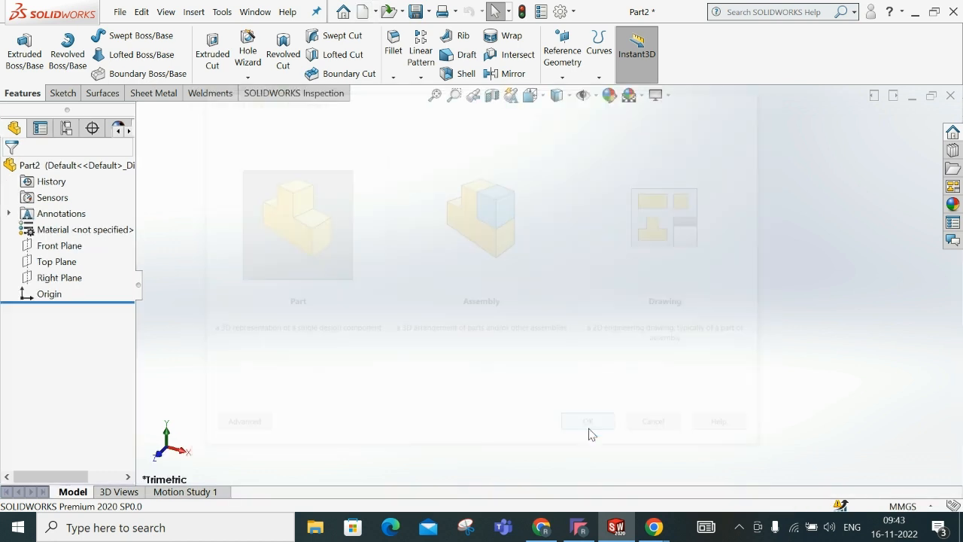
{"action": "left_click", "coordinate": [528, 530]}
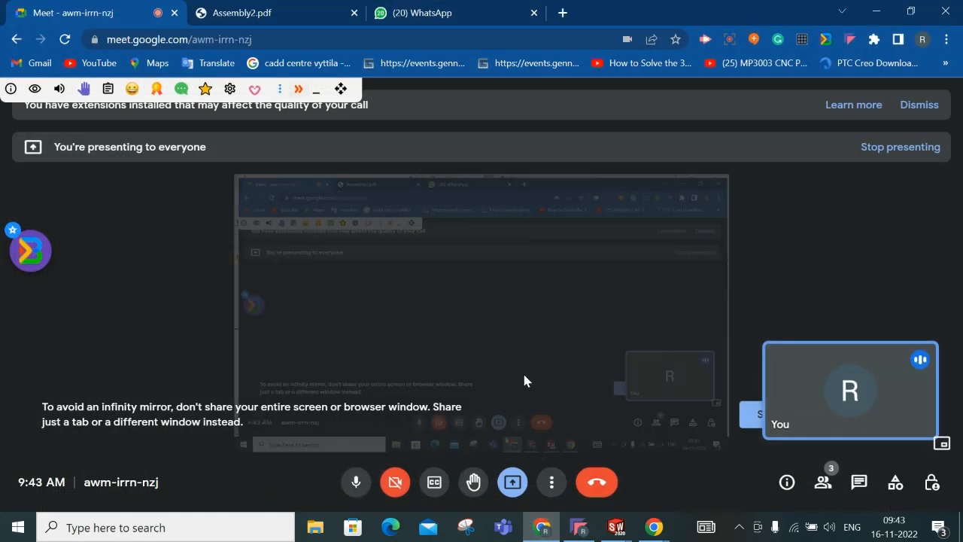
{"action": "left_click", "coordinate": [241, 15]}
{"action": "scroll", "coordinate": [573, 283], "scroll_direction": "up", "scroll_amount": 2}
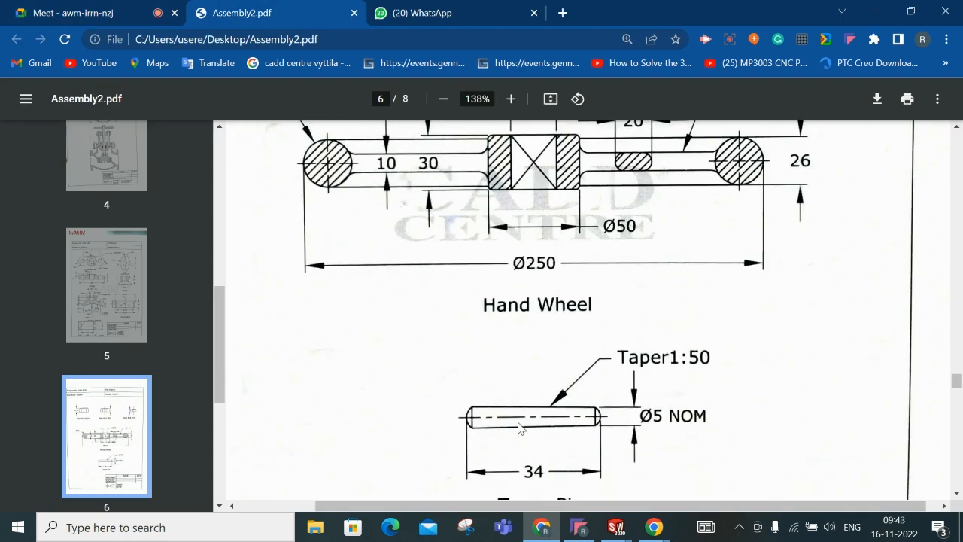
- Examine the collar drawing on page 5 of Assembly2.pdf and switch to the new empty part in SOLIDWORKS
{"action": "scroll", "coordinate": [594, 410], "scroll_direction": "up", "scroll_amount": 7}
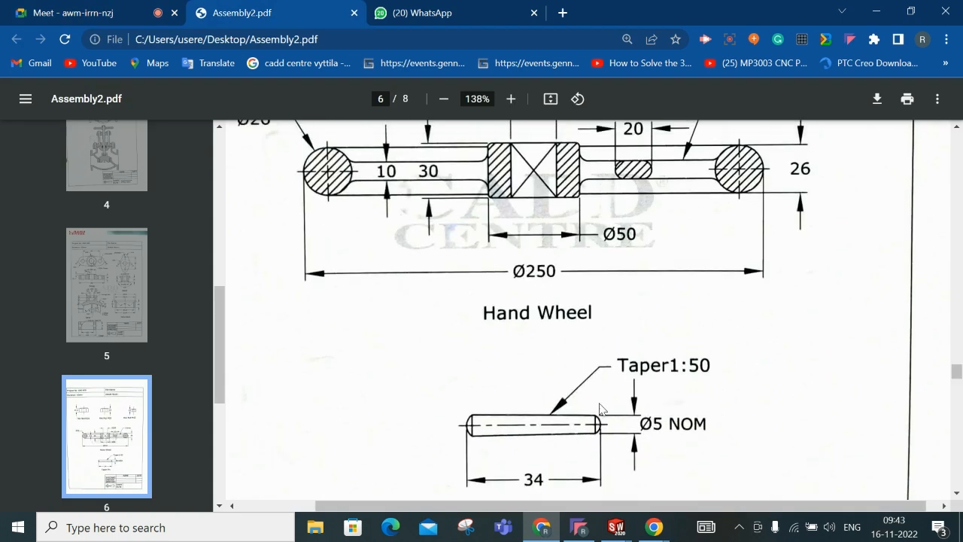
{"action": "scroll", "coordinate": [443, 318], "scroll_direction": "up", "scroll_amount": 8}
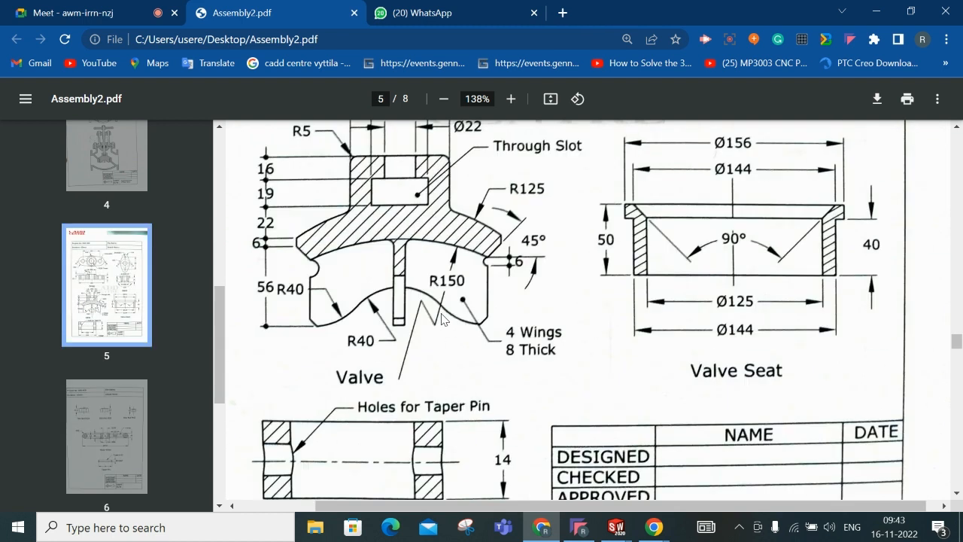
{"action": "scroll", "coordinate": [444, 331], "scroll_direction": "down", "scroll_amount": 4}
{"action": "scroll", "coordinate": [440, 331], "scroll_direction": "down", "scroll_amount": 2}
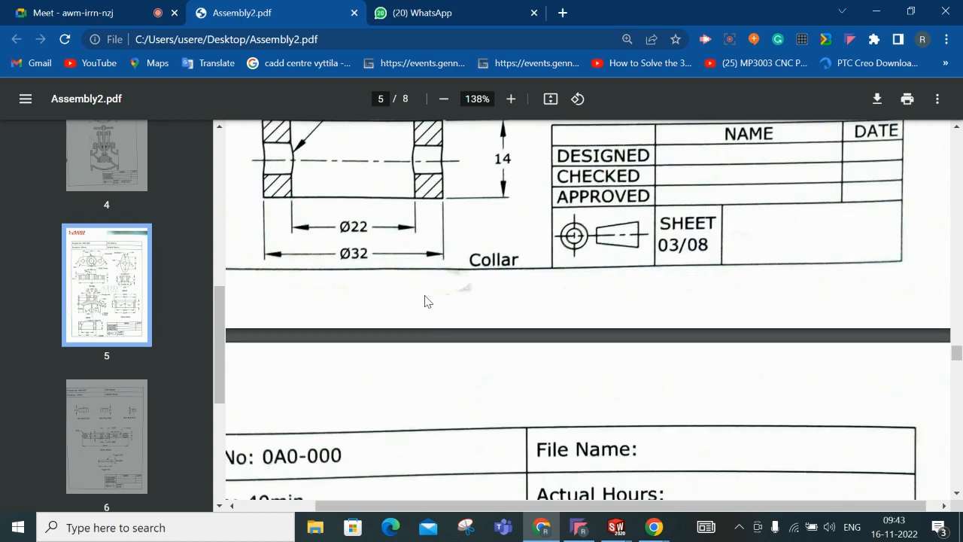
{"action": "scroll", "coordinate": [335, 318], "scroll_direction": "up", "scroll_amount": 1}
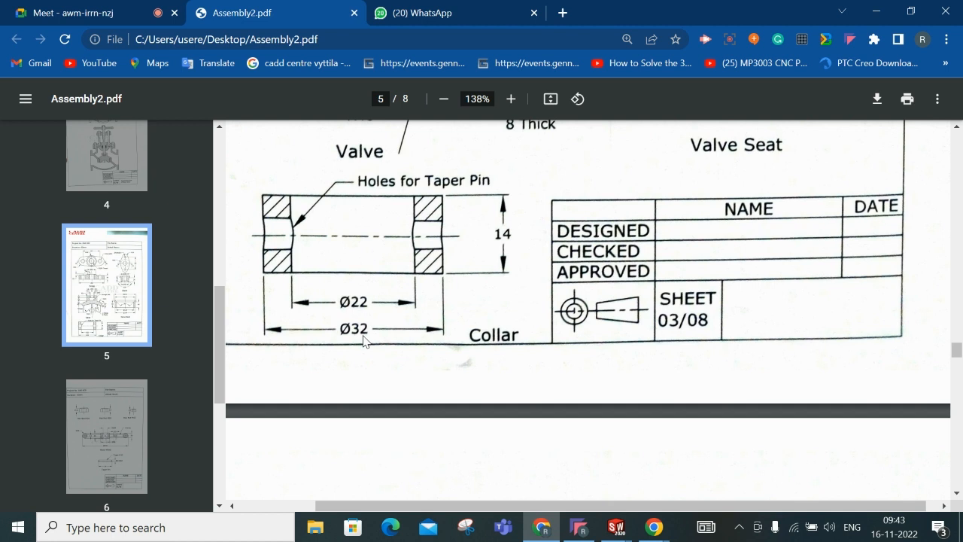
{"action": "left_click", "coordinate": [615, 526]}
{"action": "left_click", "coordinate": [671, 489]}
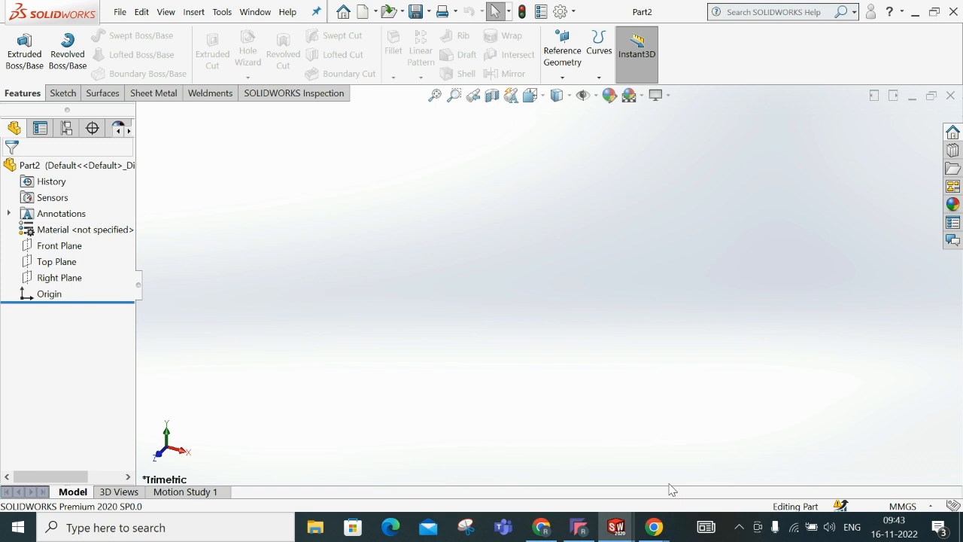
- Sketch two concentric circles about 63 mm and 88 mm in diameter at the origin on the Top Plane
{"action": "left_click", "coordinate": [60, 261]}
{"action": "left_click", "coordinate": [71, 243]}
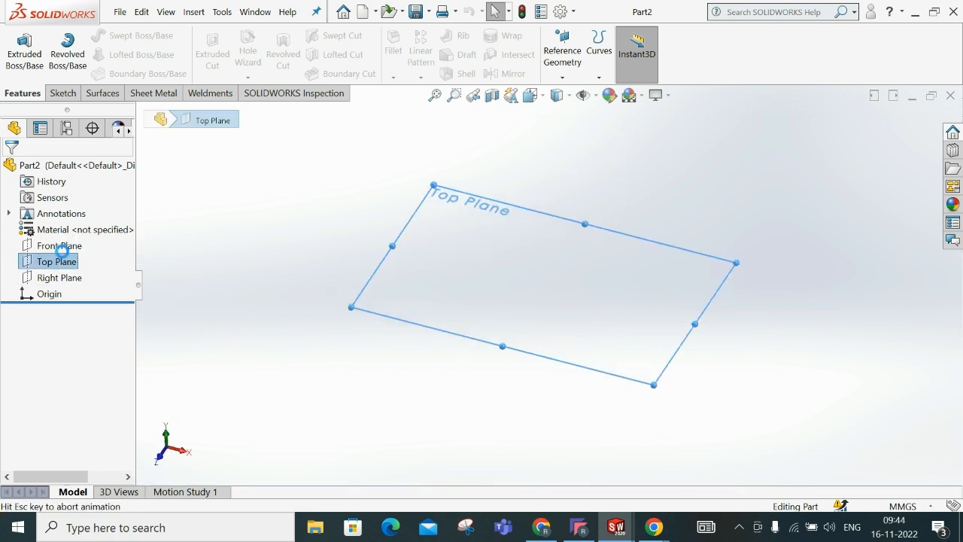
{"action": "left_click", "coordinate": [116, 36]}
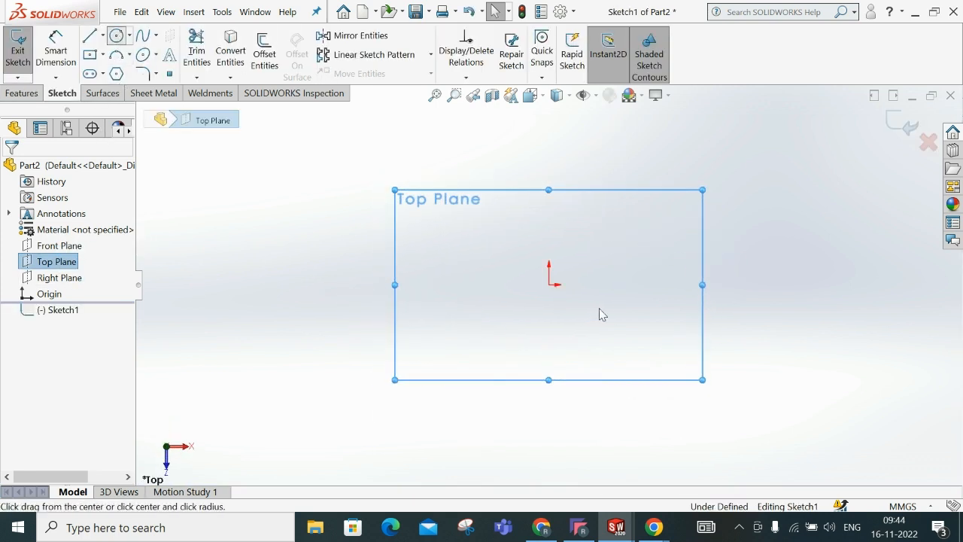
{"action": "left_click", "coordinate": [549, 284]}
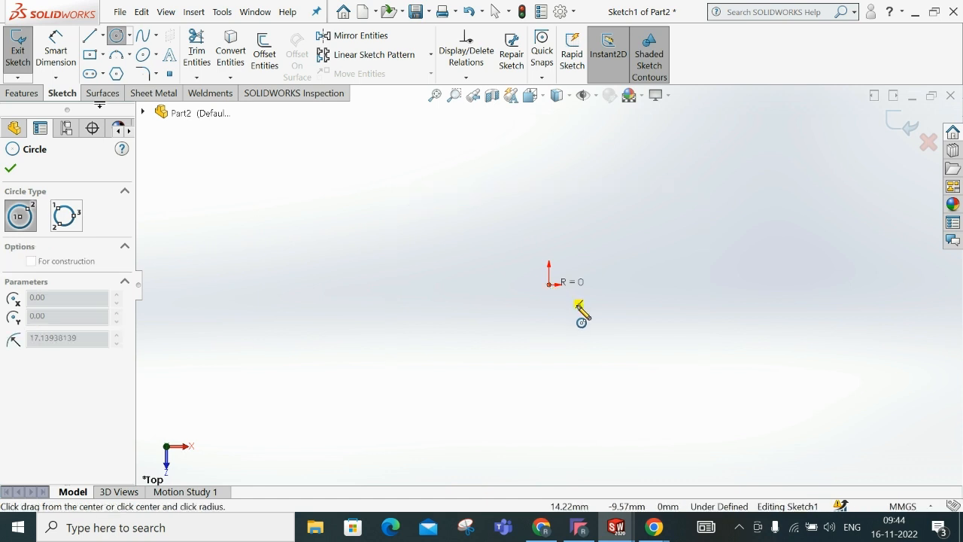
{"action": "left_click", "coordinate": [588, 320]}
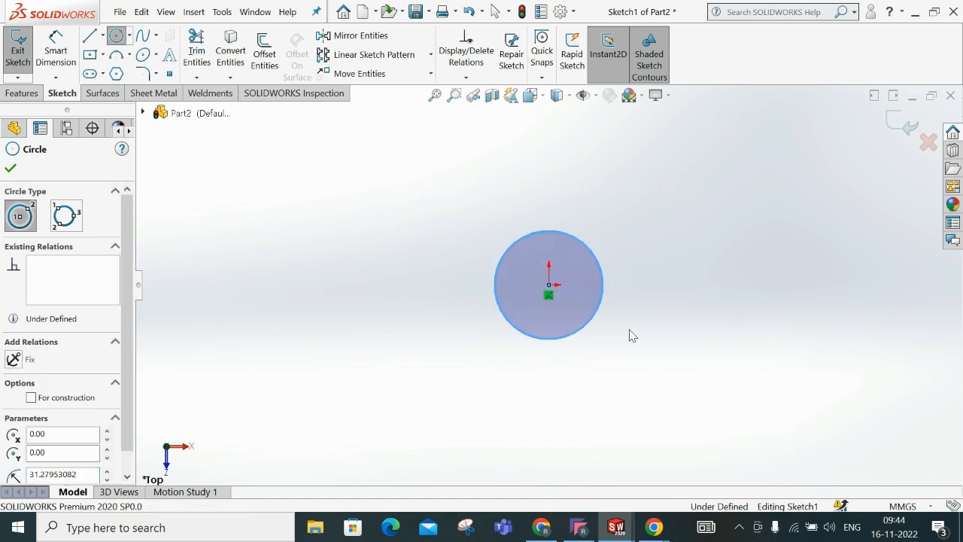
{"action": "key", "text": "Escape"}
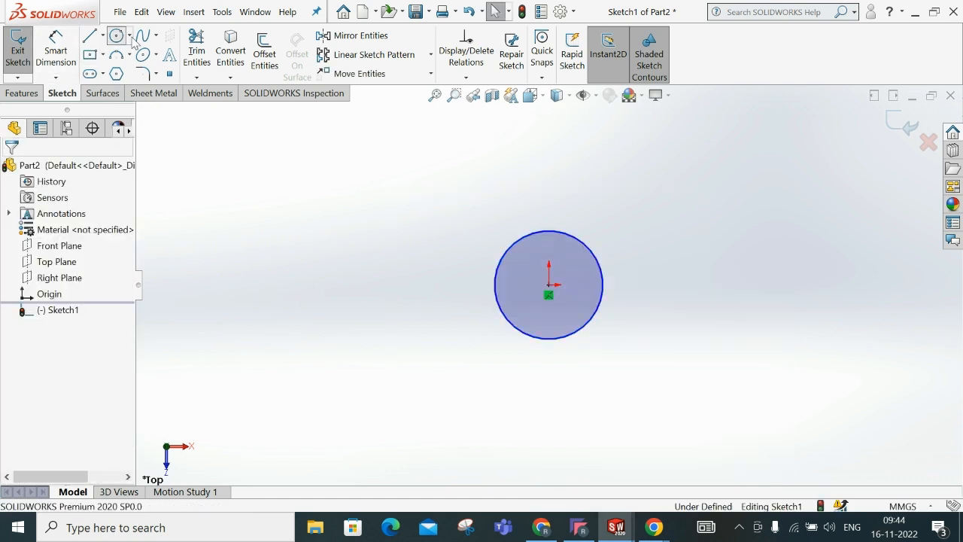
{"action": "left_click", "coordinate": [551, 287]}
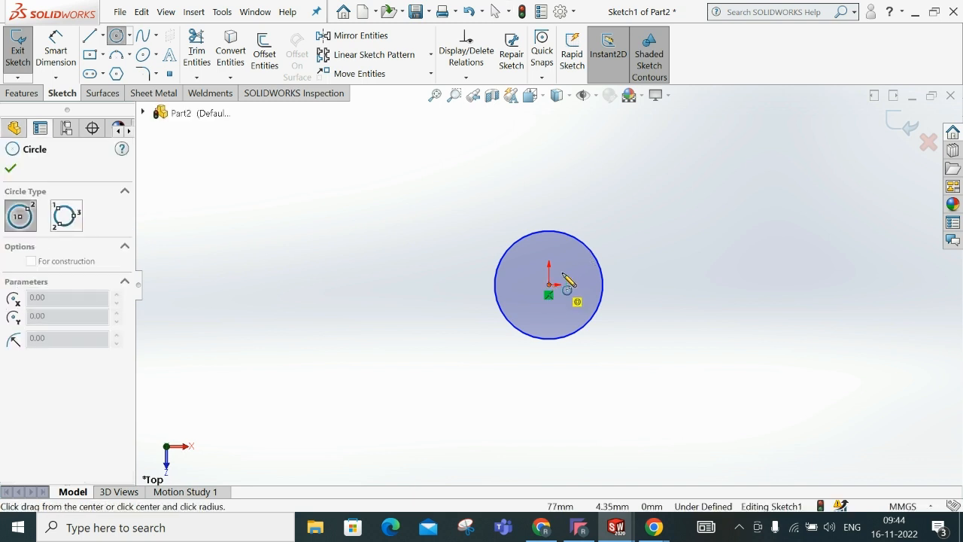
{"action": "right_click", "coordinate": [666, 263]}
{"action": "left_click", "coordinate": [647, 254]}
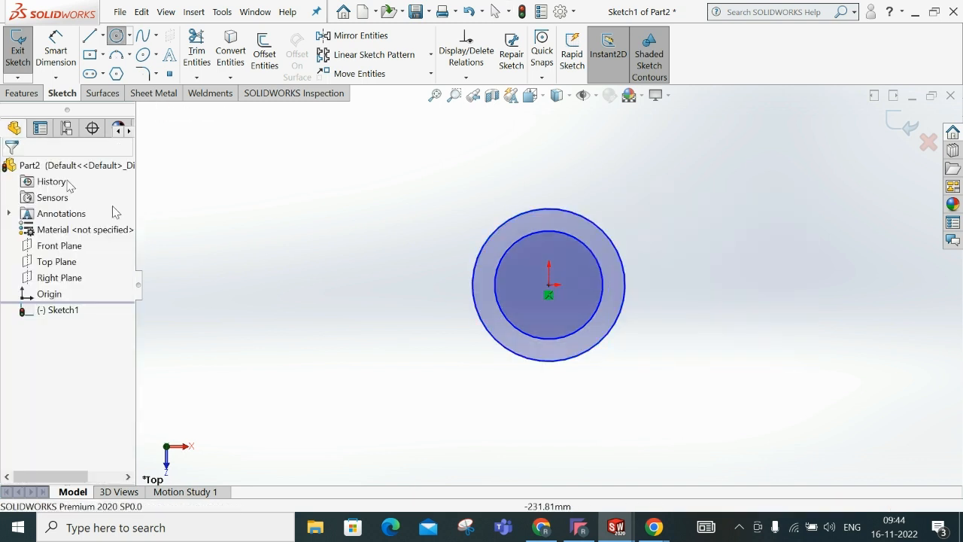
- Dimension both circles, setting the outer diameter to 32 mm and the inner diameter to 22 mm
{"action": "left_click", "coordinate": [50, 53]}
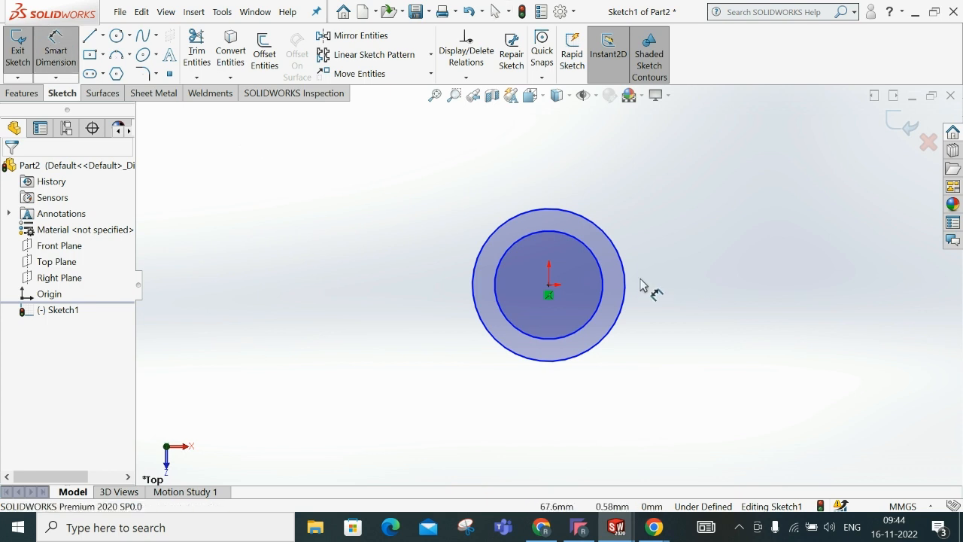
{"action": "left_click", "coordinate": [717, 276]}
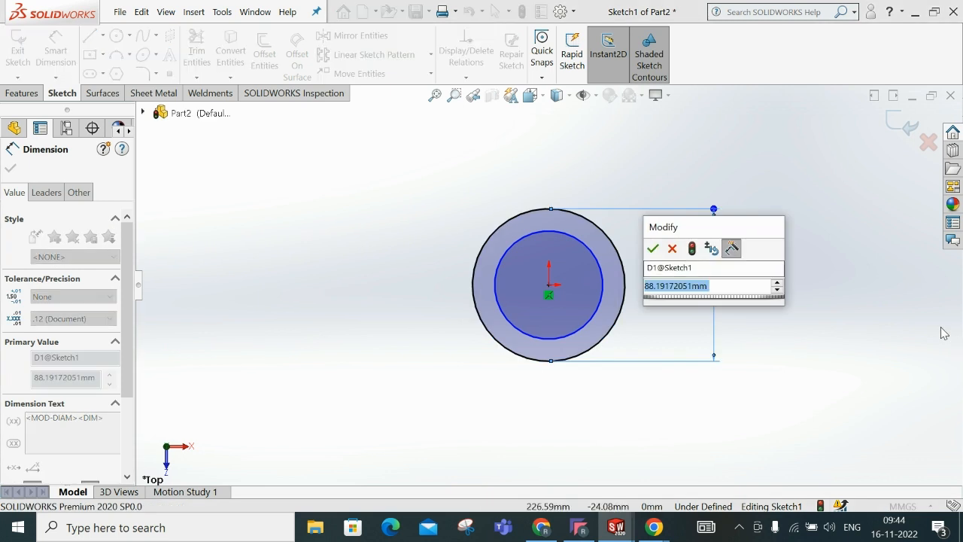
{"action": "type", "text": "30"}
{"action": "key", "text": "Return"}
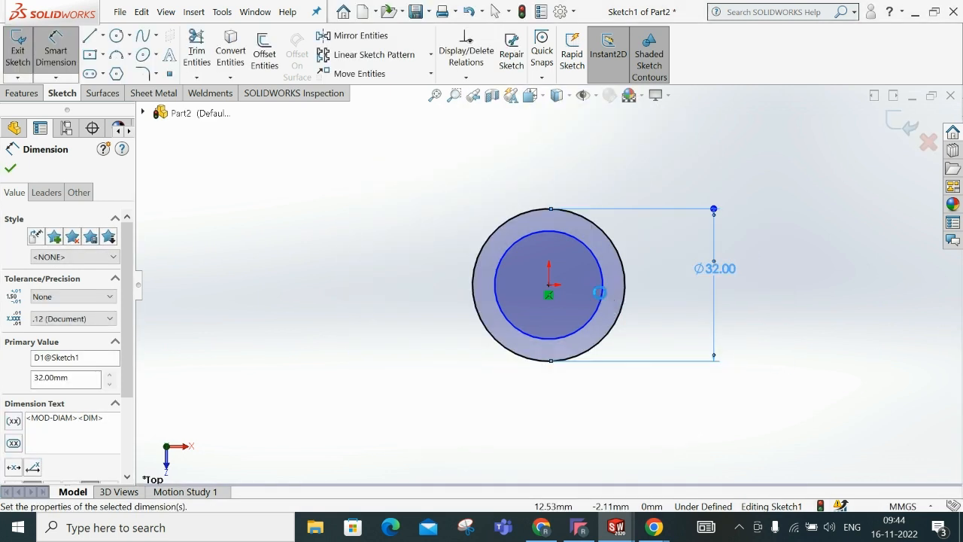
{"action": "left_click", "coordinate": [604, 313]}
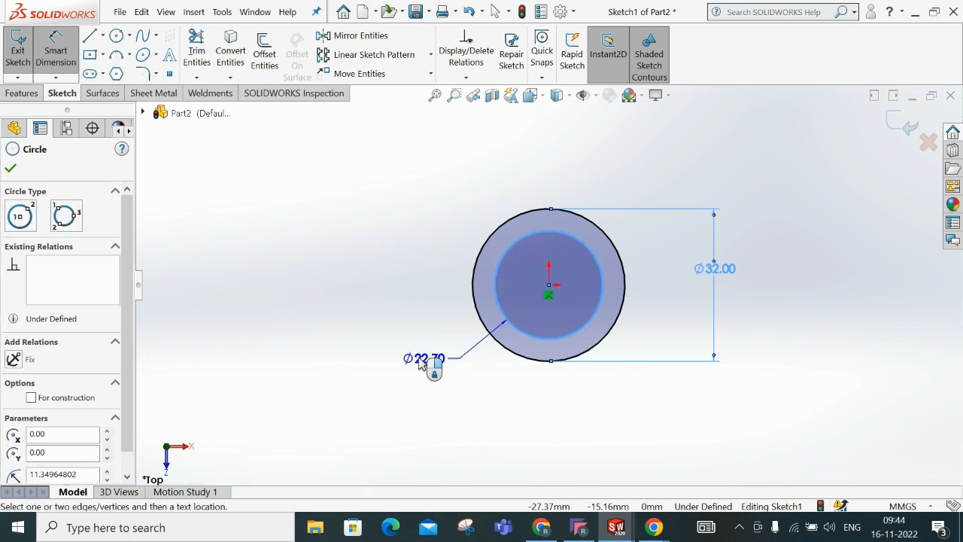
{"action": "left_click", "coordinate": [429, 366]}
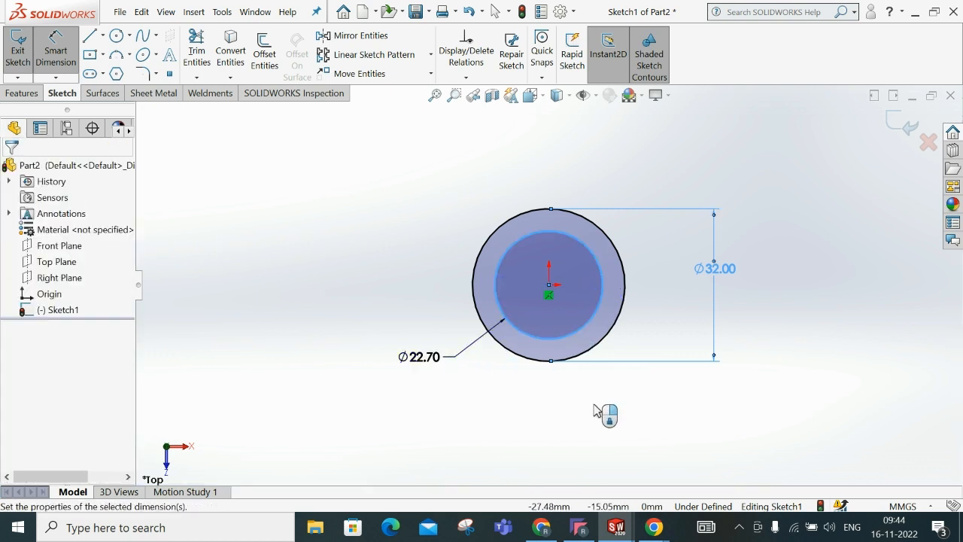
{"action": "type", "text": "22"}
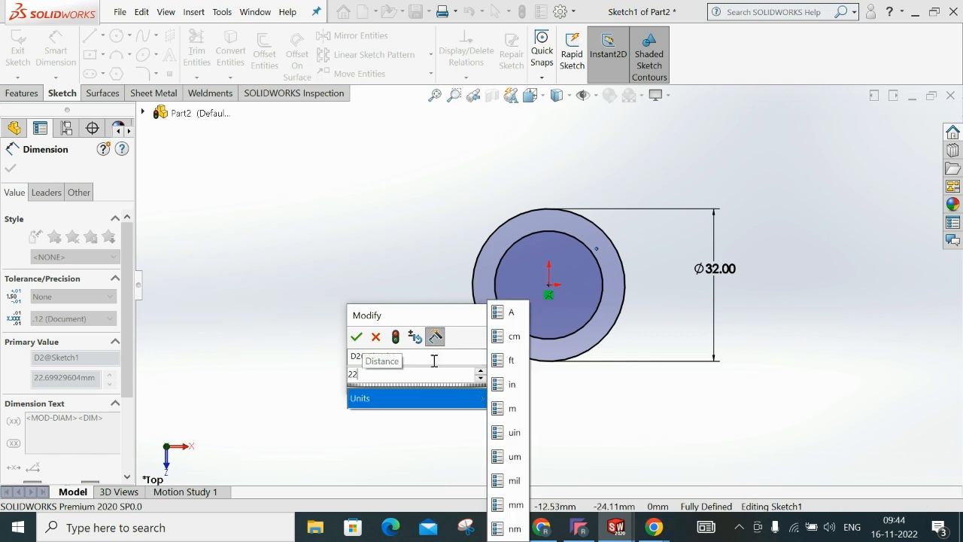
{"action": "left_click", "coordinate": [358, 338]}
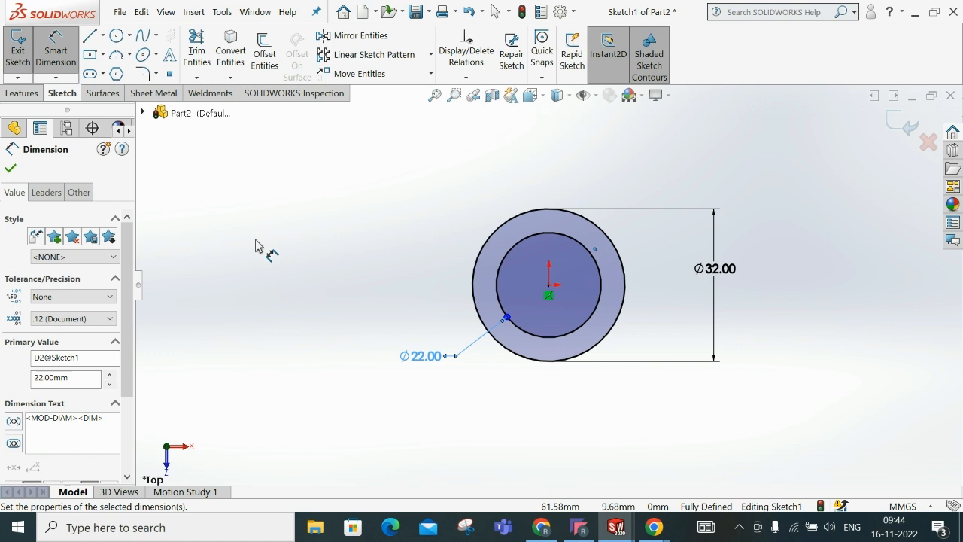
- Extrude the ring profile upward as a Blind Extruded Boss/Base 14 mm deep, checking the collar height in Assembly2.pdf
{"action": "left_click", "coordinate": [527, 440]}
{"action": "mouse_move", "coordinate": [574, 432]}
{"action": "middle_mouse_down"}
{"action": "mouse_move", "coordinate": [573, 355]}
{"action": "mouse_move", "coordinate": [625, 247]}
{"action": "mouse_move", "coordinate": [662, 294]}
{"action": "mouse_move", "coordinate": [601, 271]}
{"action": "mouse_move", "coordinate": [630, 268]}
{"action": "mouse_move", "coordinate": [574, 295]}
{"action": "middle_mouse_up"}
{"action": "scroll", "coordinate": [607, 266], "scroll_direction": "down", "scroll_amount": 3}
{"action": "left_click", "coordinate": [21, 91]}
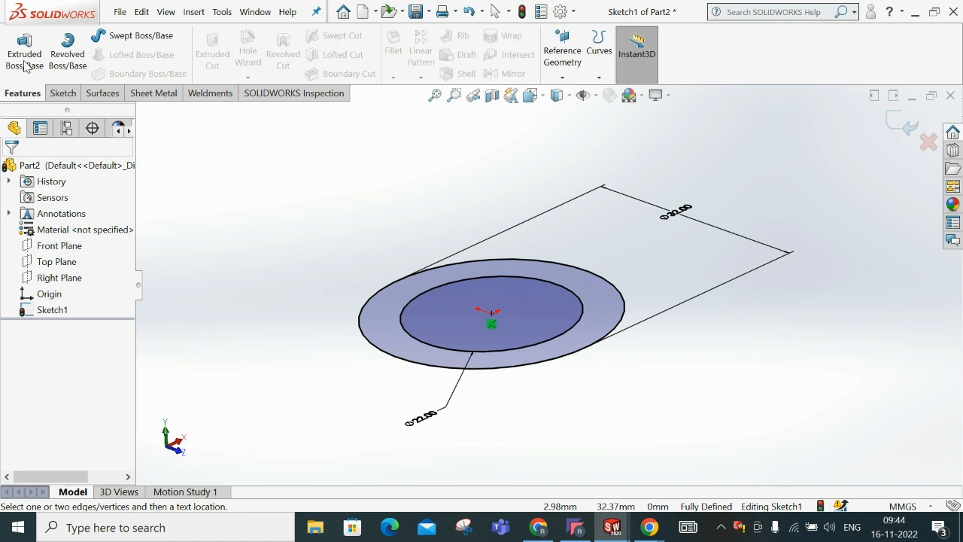
{"action": "left_click", "coordinate": [24, 60]}
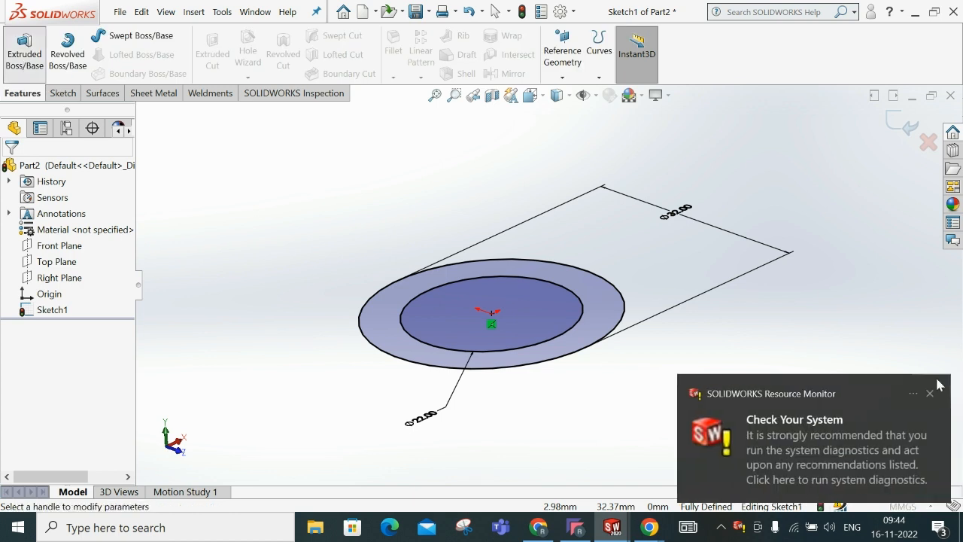
{"action": "left_click", "coordinate": [929, 392]}
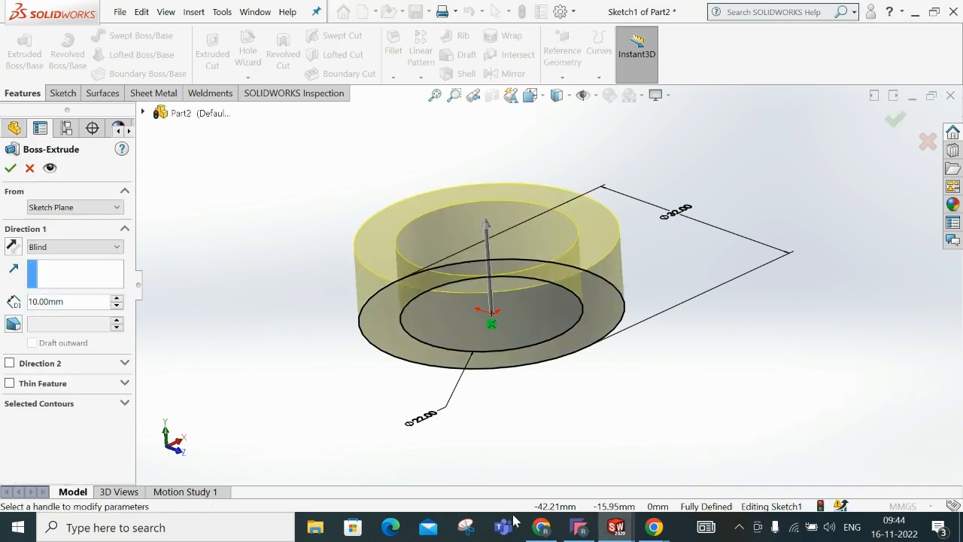
{"action": "left_click", "coordinate": [541, 526]}
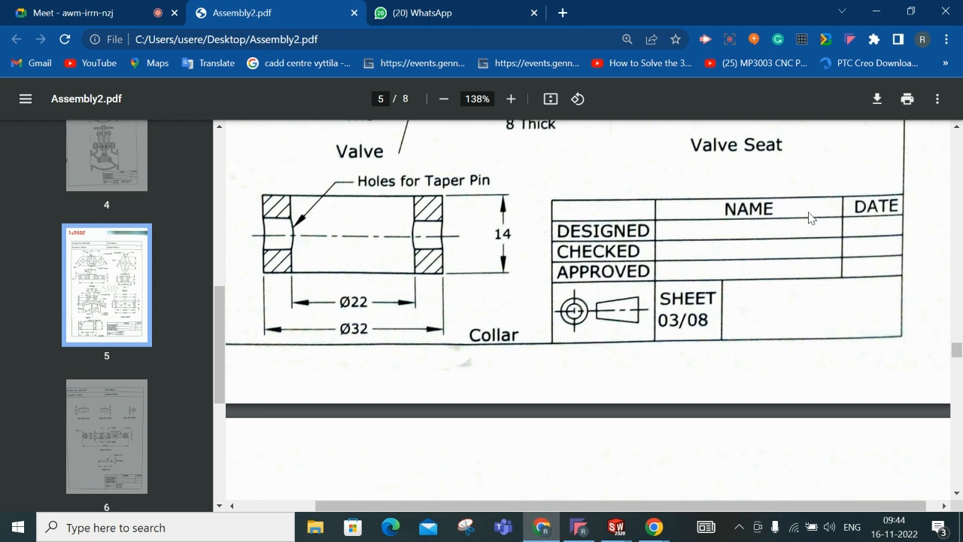
{"action": "left_click", "coordinate": [876, 11]}
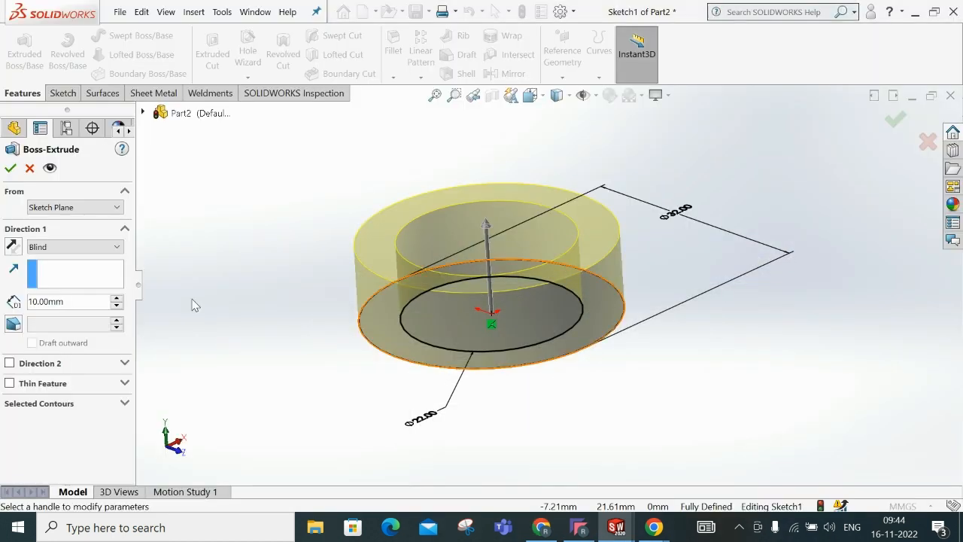
{"action": "double_click", "coordinate": [72, 301]}
{"action": "type", "text": "14"}
{"action": "key", "text": "Return"}
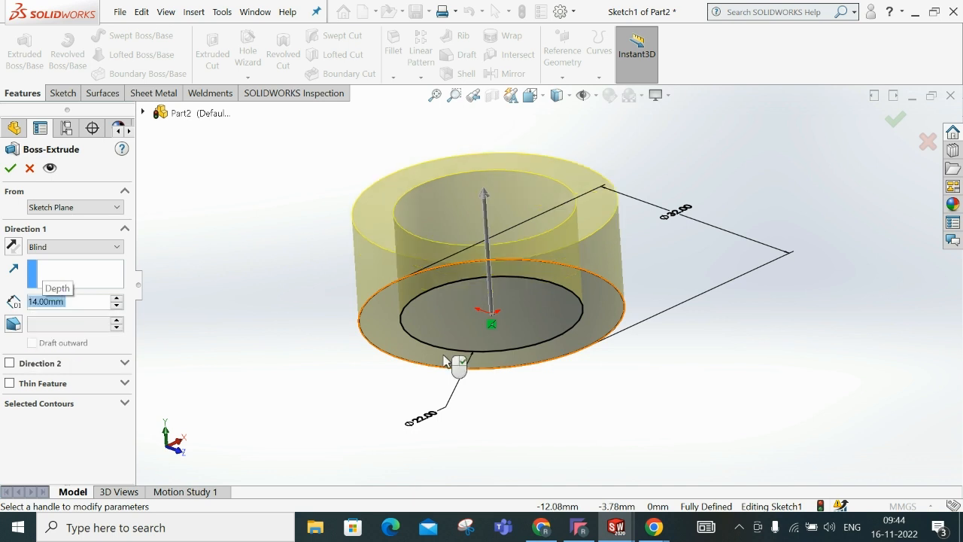
{"action": "left_click", "coordinate": [10, 168]}
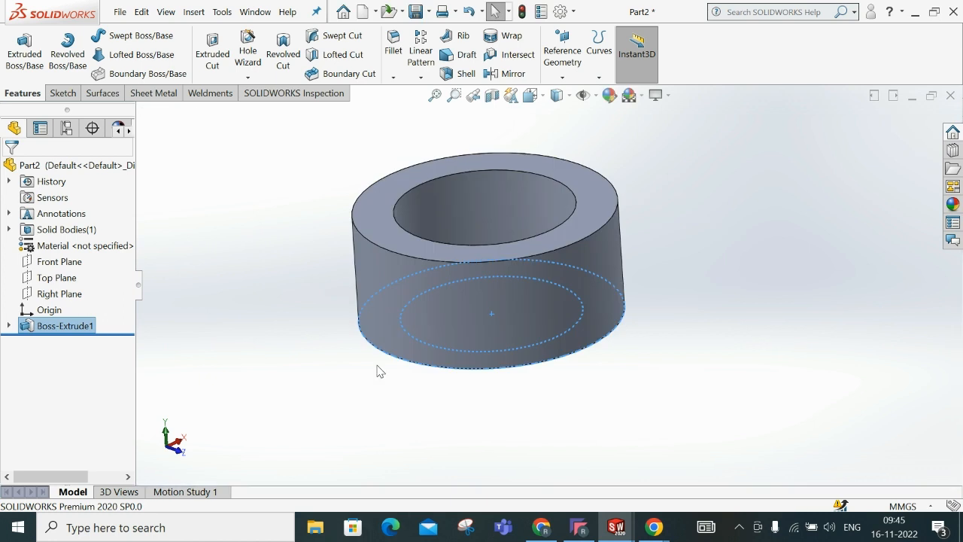
- Start a new sketch on the Front Plane of the collar and orient the model to the Front view
{"action": "left_click", "coordinate": [287, 294]}
{"action": "left_click", "coordinate": [47, 264]}
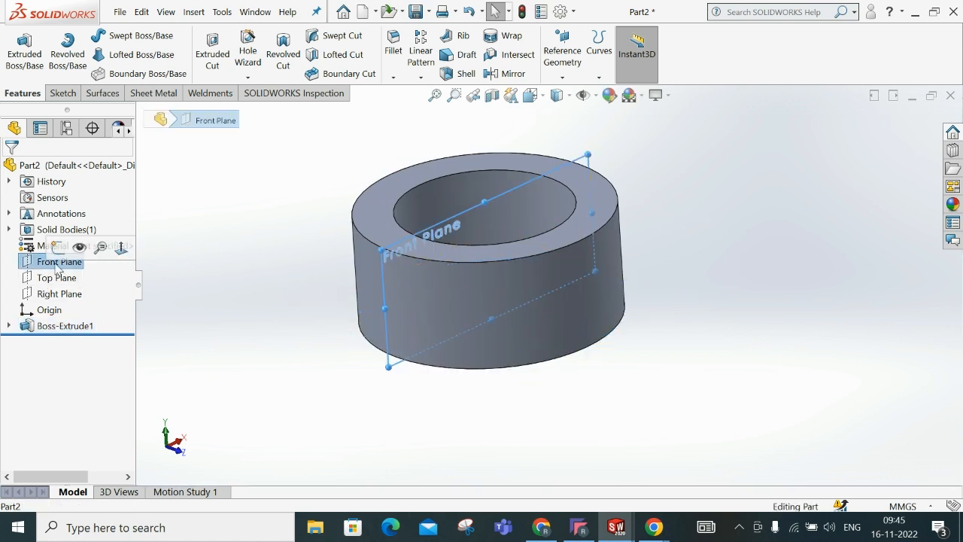
{"action": "left_click", "coordinate": [59, 247]}
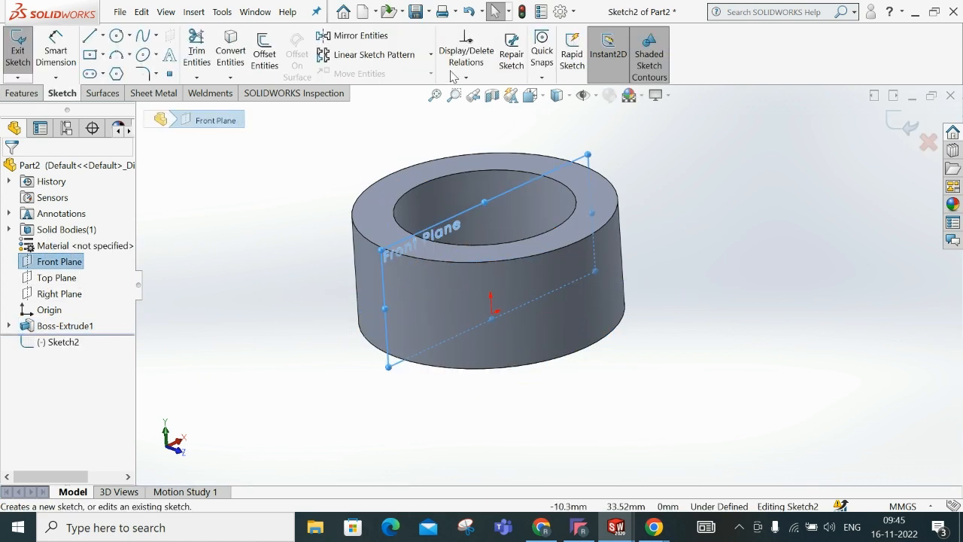
{"action": "left_click", "coordinate": [530, 94]}
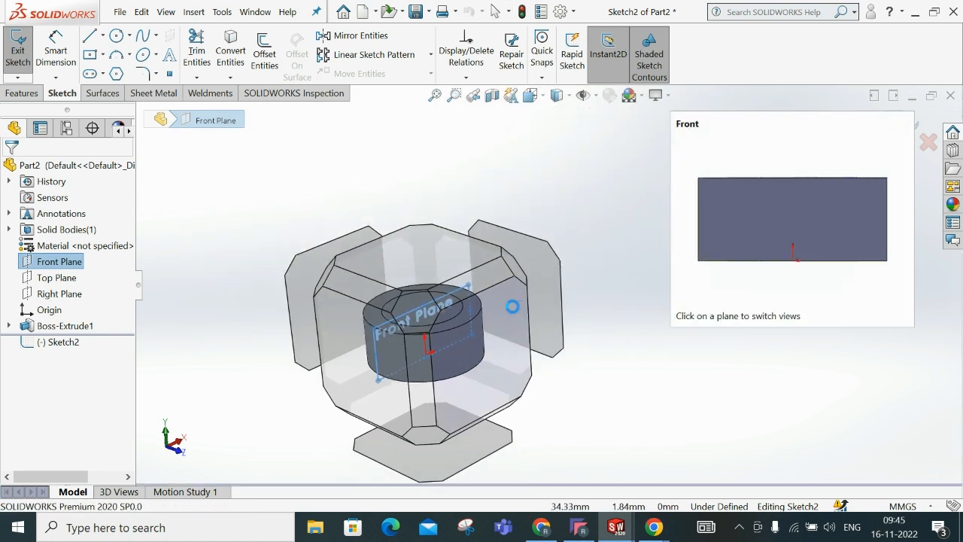
{"action": "left_click", "coordinate": [512, 306]}
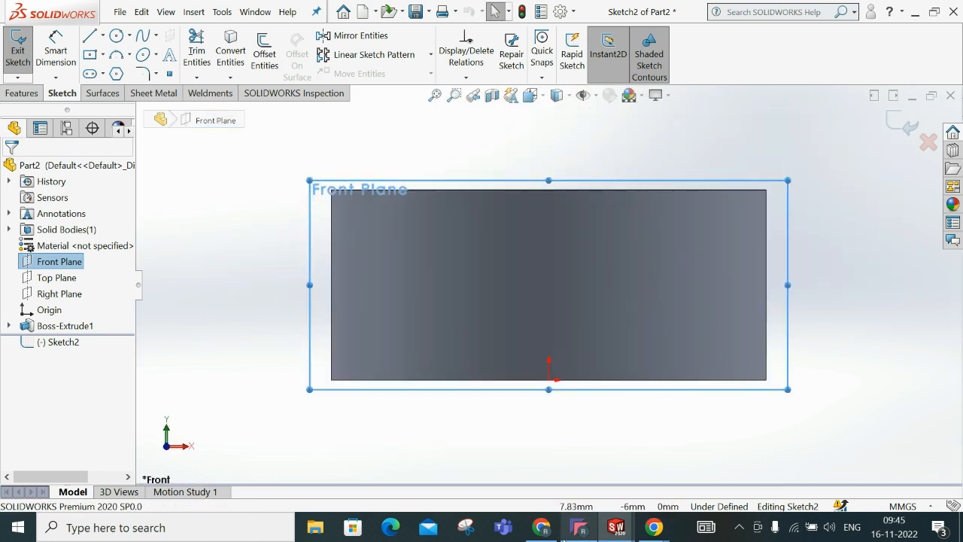
- Switch to Assembly2.pdf in Chrome, check the taper pin drawing and the collar's taper pin holes, and return to SOLIDWORKS
{"action": "left_click", "coordinate": [546, 530]}
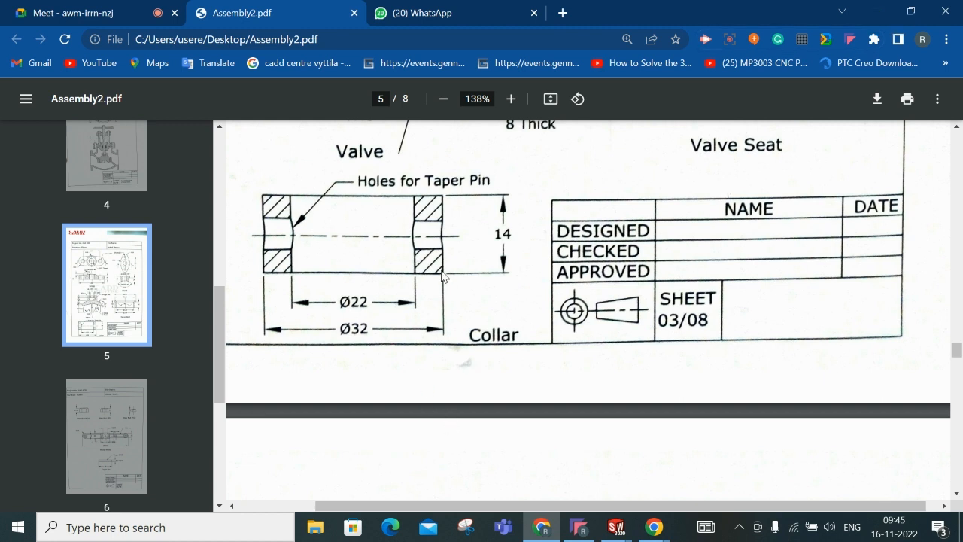
{"action": "left_click", "coordinate": [131, 411]}
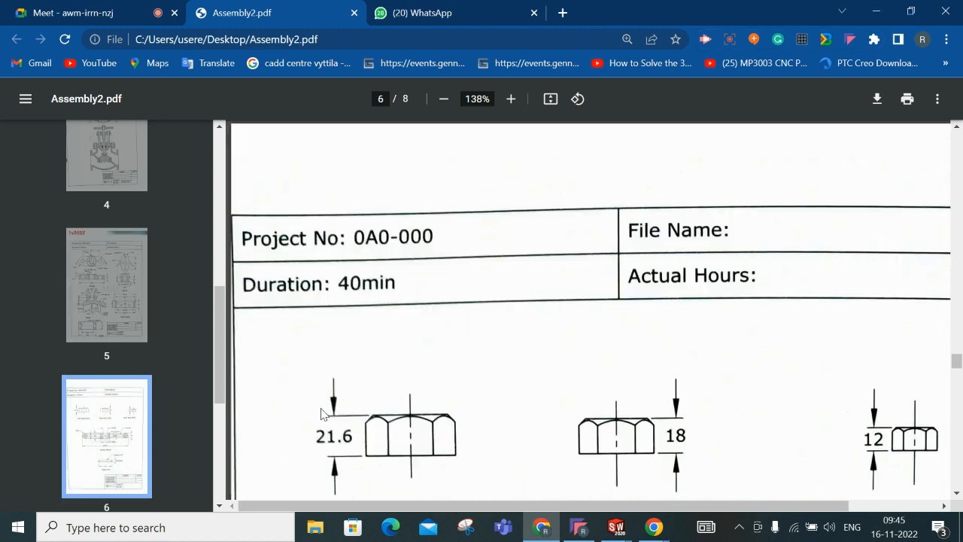
{"action": "scroll", "coordinate": [594, 391], "scroll_direction": "down", "scroll_amount": 7}
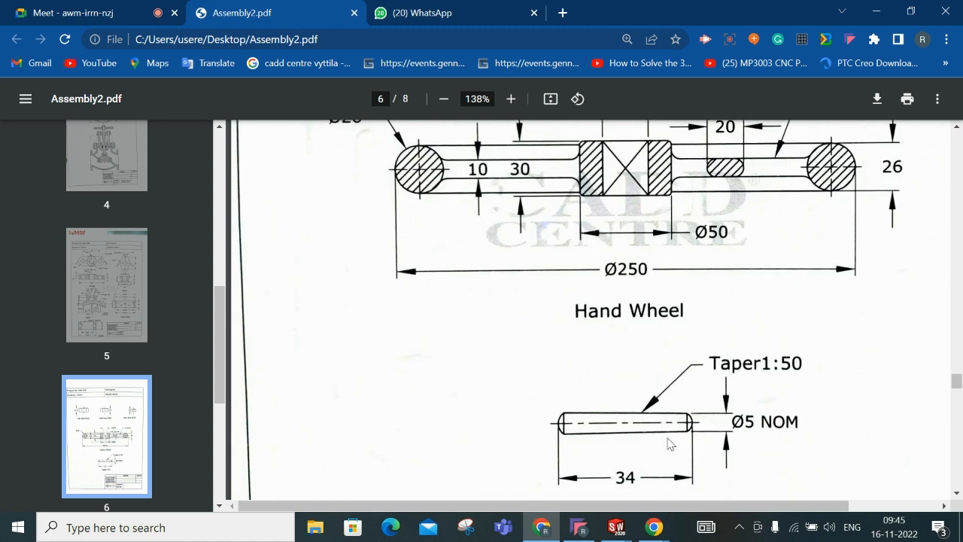
{"action": "scroll", "coordinate": [405, 310], "scroll_direction": "up", "scroll_amount": 10}
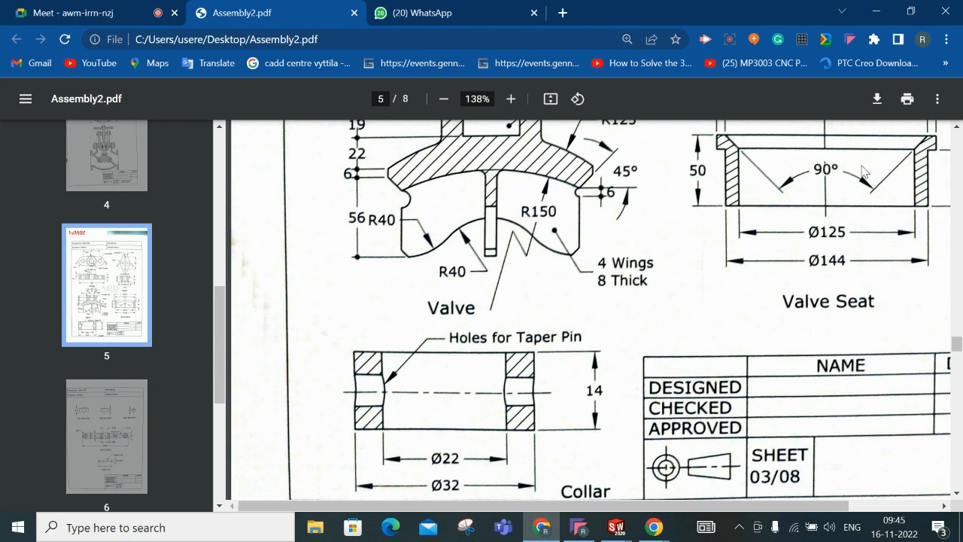
{"action": "left_click", "coordinate": [875, 12]}
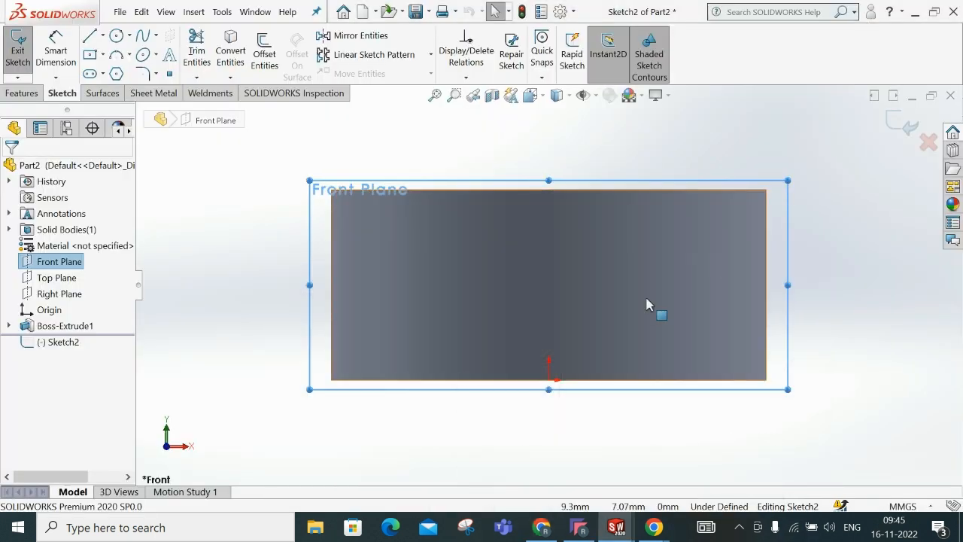
- Sketch a horizontal centerline about 37 mm long across the collar at mid-height, extending past both sides
{"action": "left_click", "coordinate": [104, 38]}
{"action": "left_click", "coordinate": [121, 73]}
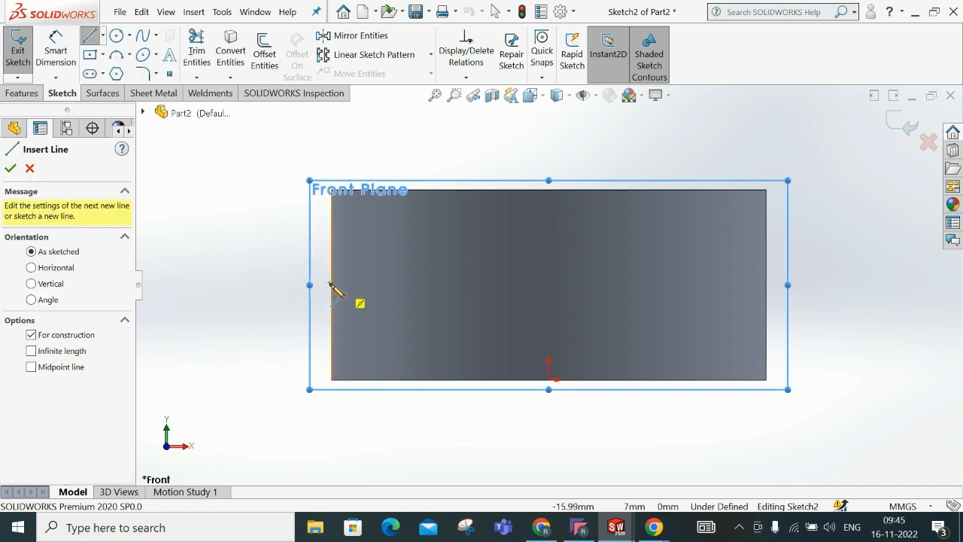
{"action": "left_click", "coordinate": [287, 284]}
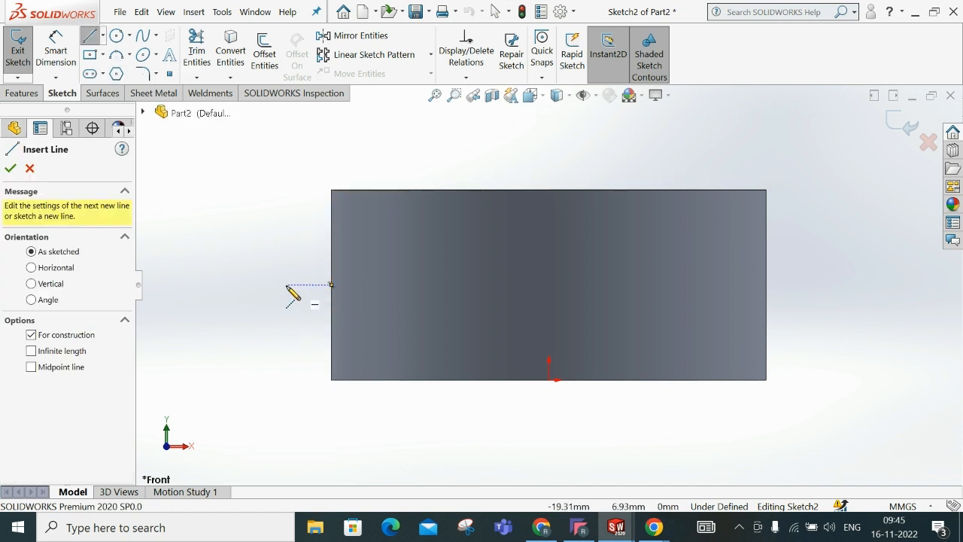
{"action": "left_click", "coordinate": [795, 284]}
{"action": "key", "text": "Escape"}
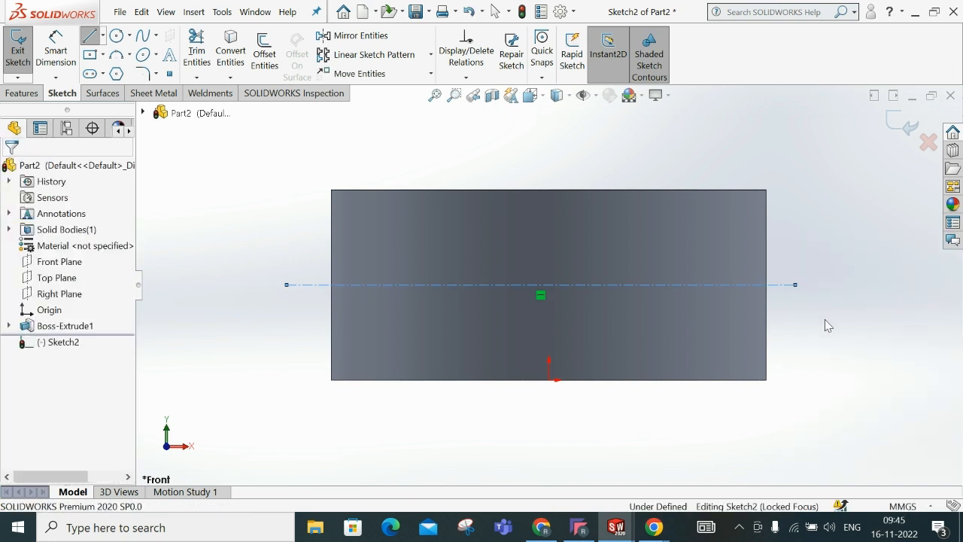
{"action": "key", "text": "Escape"}
- Dimension the centerline 7 mm above the collar's bottom edge
{"action": "left_click", "coordinate": [76, 54]}
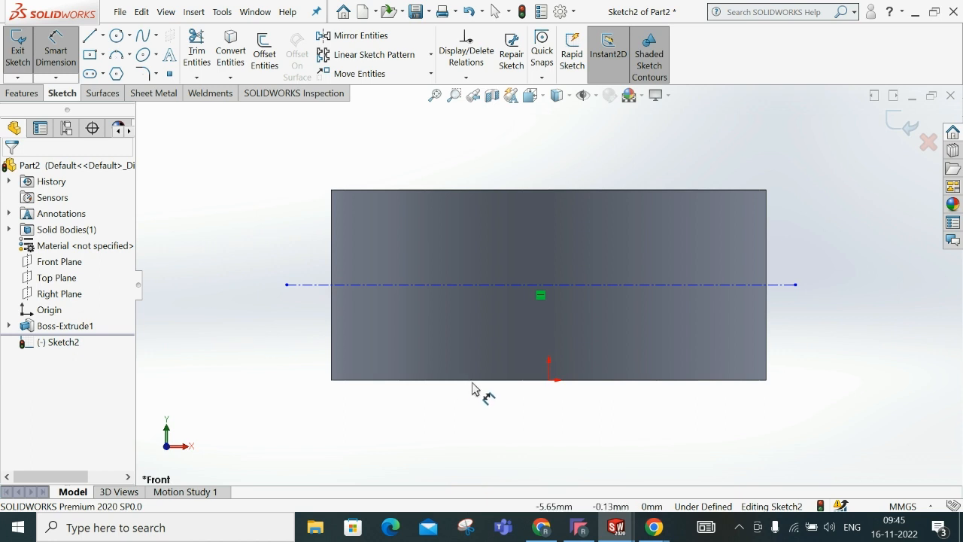
{"action": "left_click", "coordinate": [471, 379]}
{"action": "left_click", "coordinate": [475, 289]}
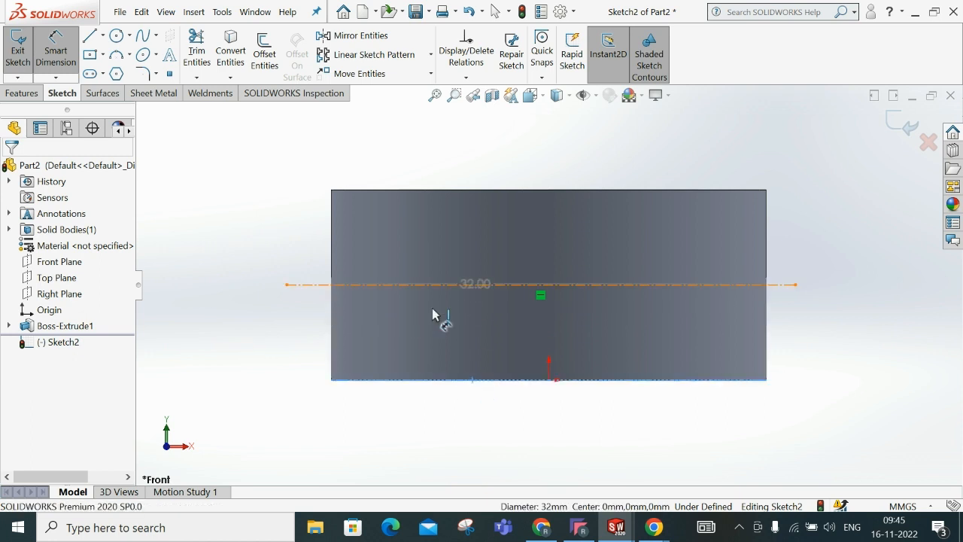
{"action": "left_click", "coordinate": [308, 355]}
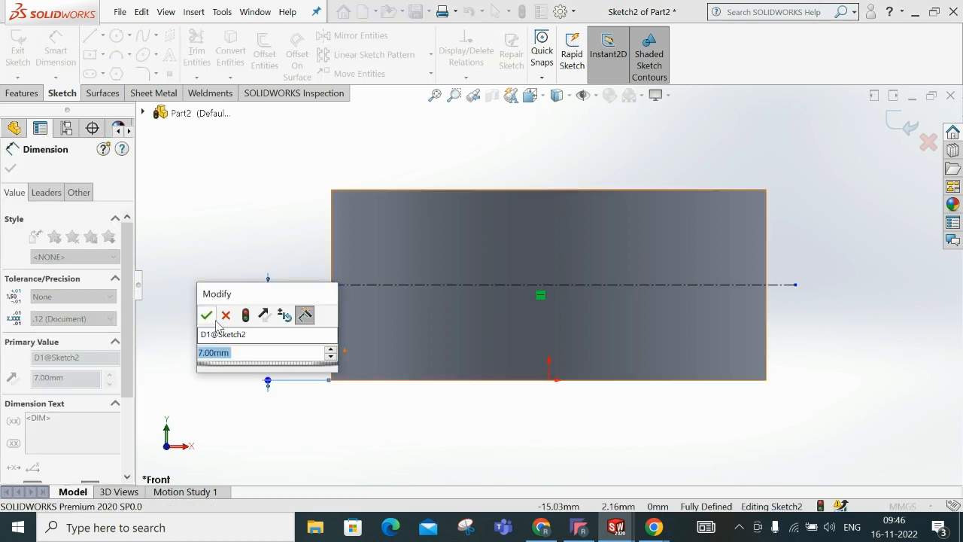
{"action": "left_click", "coordinate": [206, 314]}
{"action": "left_click", "coordinate": [178, 242]}
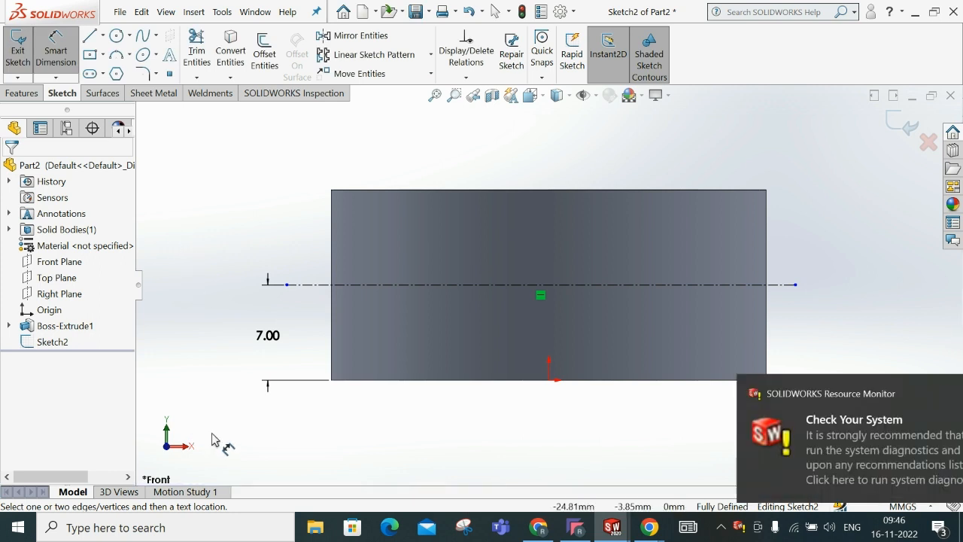
- Dimension the centerline's length and set it to 34 mm
{"action": "left_click", "coordinate": [471, 293]}
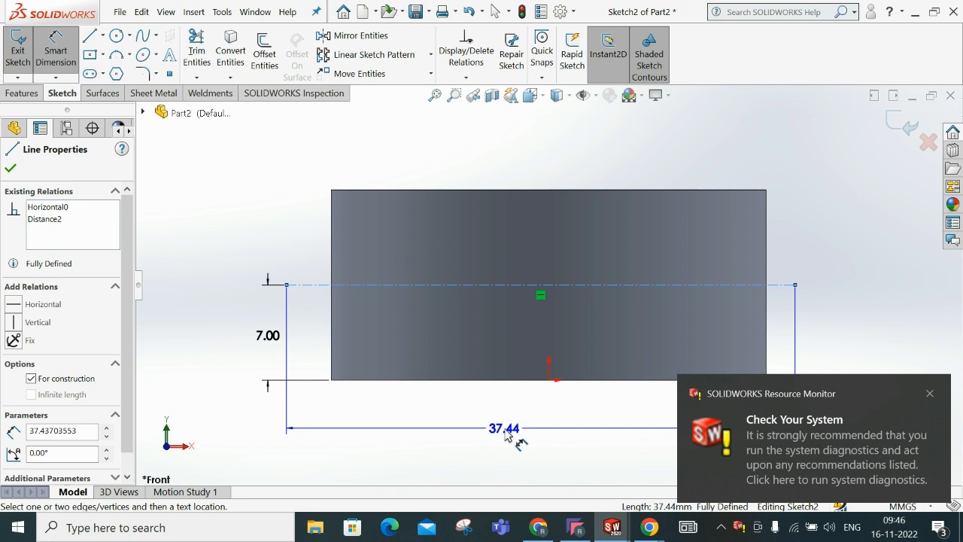
{"action": "left_click", "coordinate": [518, 437]}
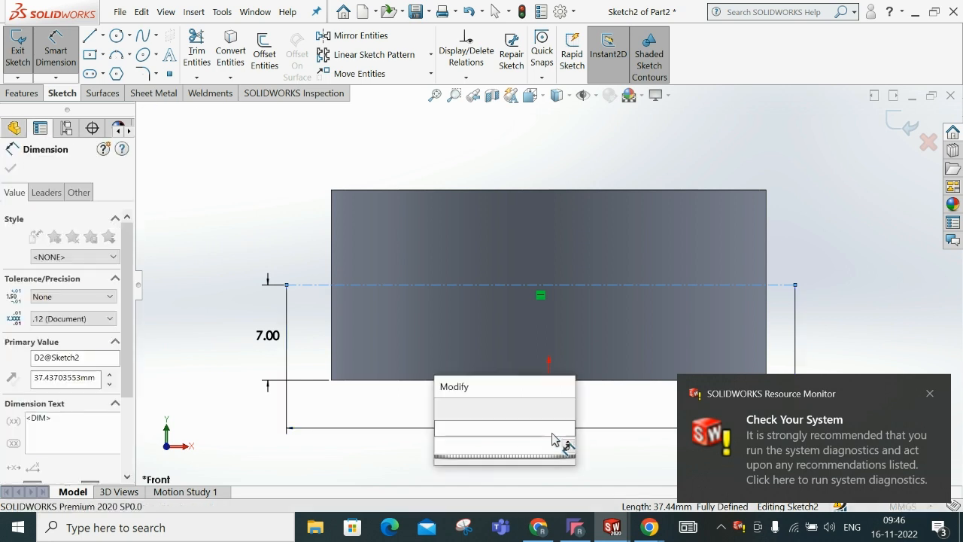
{"action": "type", "text": "34"}
{"action": "left_click", "coordinate": [444, 408]}
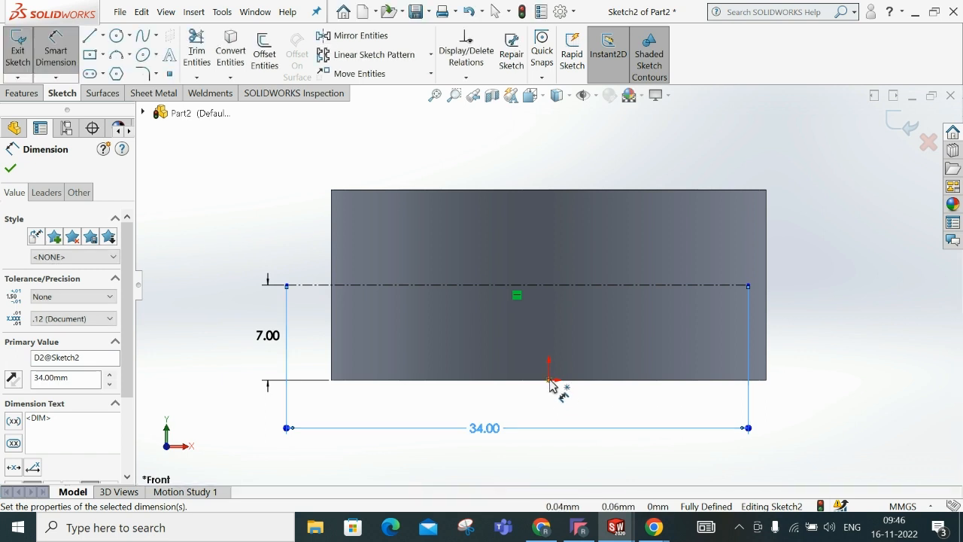
{"action": "key", "text": "Escape"}
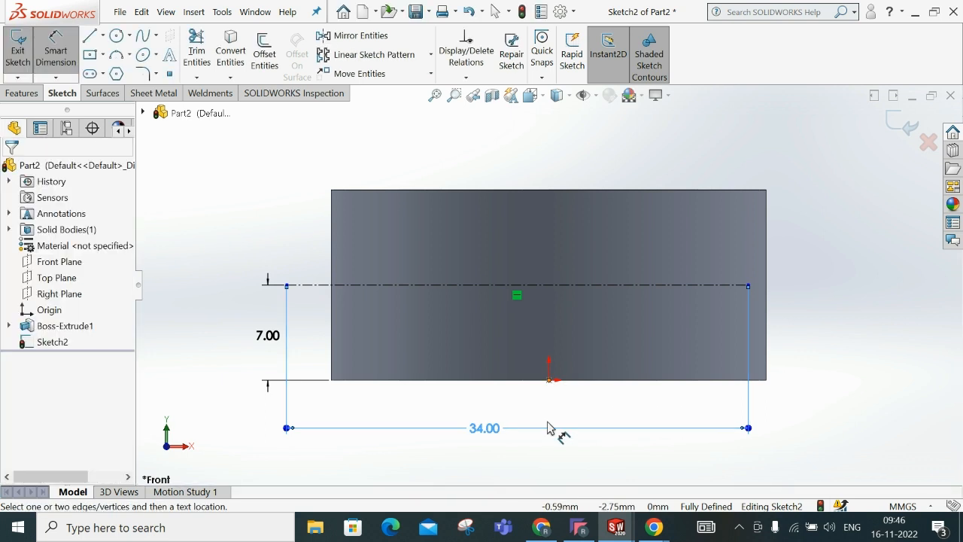
- Dimension the horizontal distance from the centerline's left endpoint to the origin as 17 mm
{"action": "left_click", "coordinate": [286, 286]}
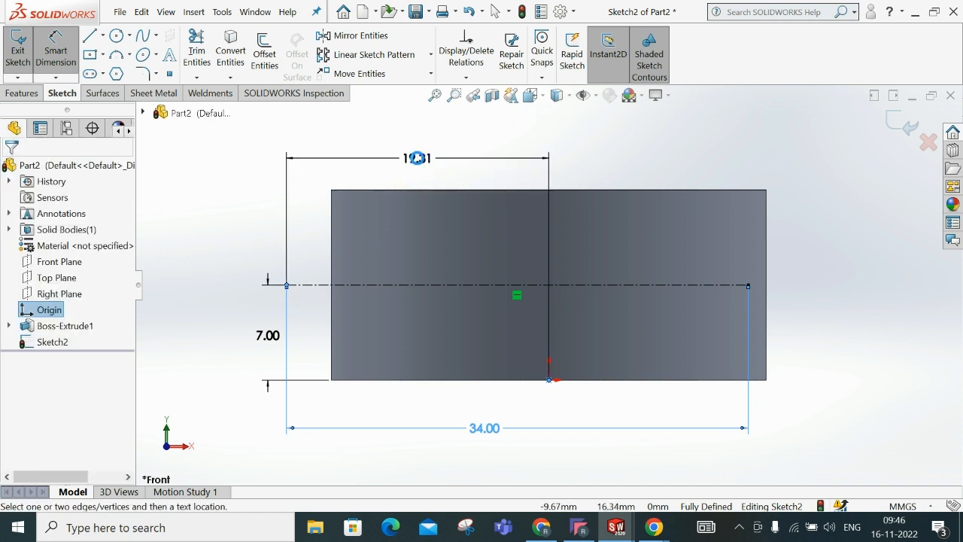
{"action": "left_click", "coordinate": [417, 158]}
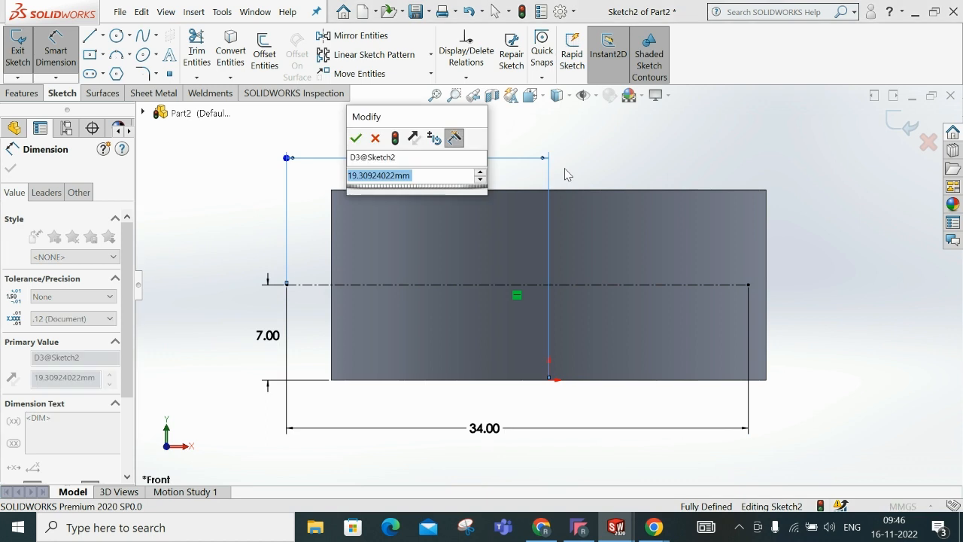
{"action": "type", "text": "17"}
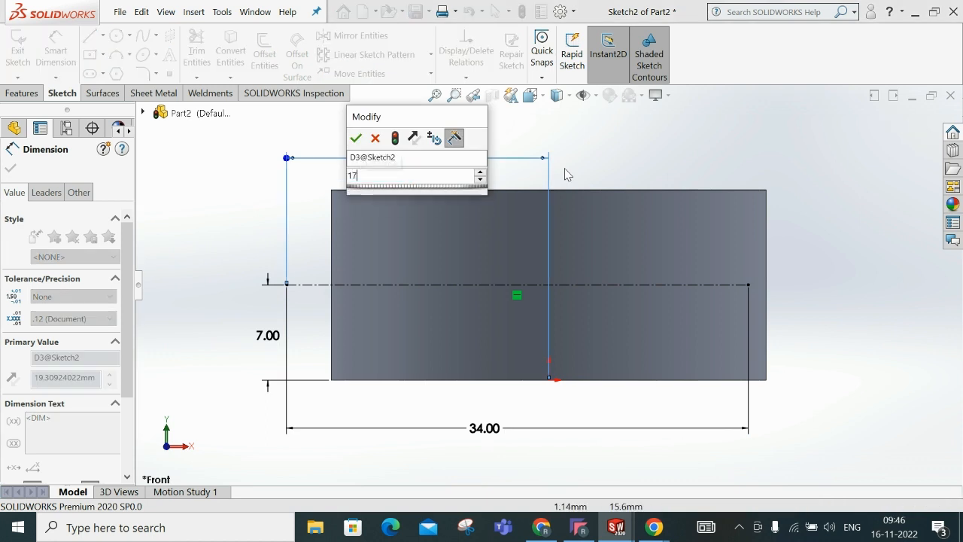
{"action": "key", "text": "Return"}
{"action": "left_click", "coordinate": [842, 239]}
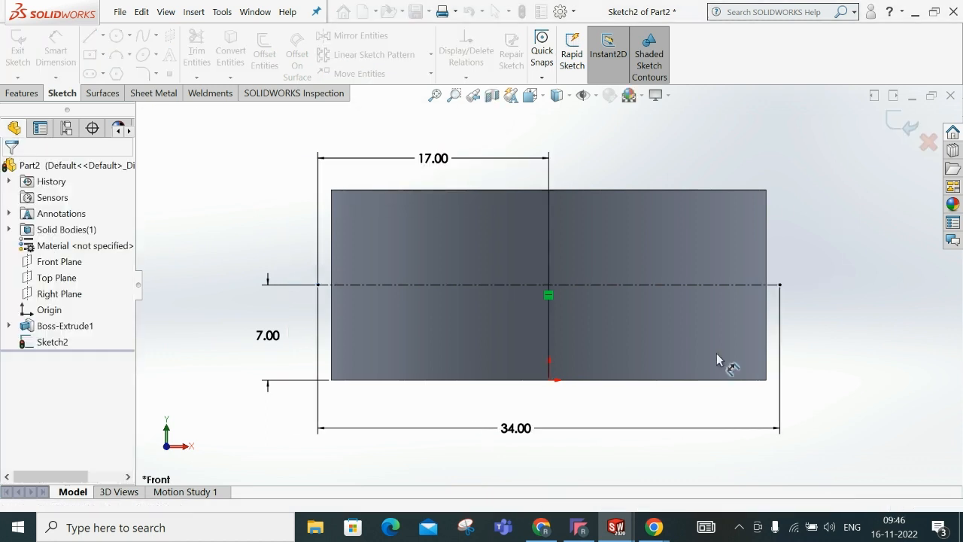
{"action": "key", "text": "Escape"}
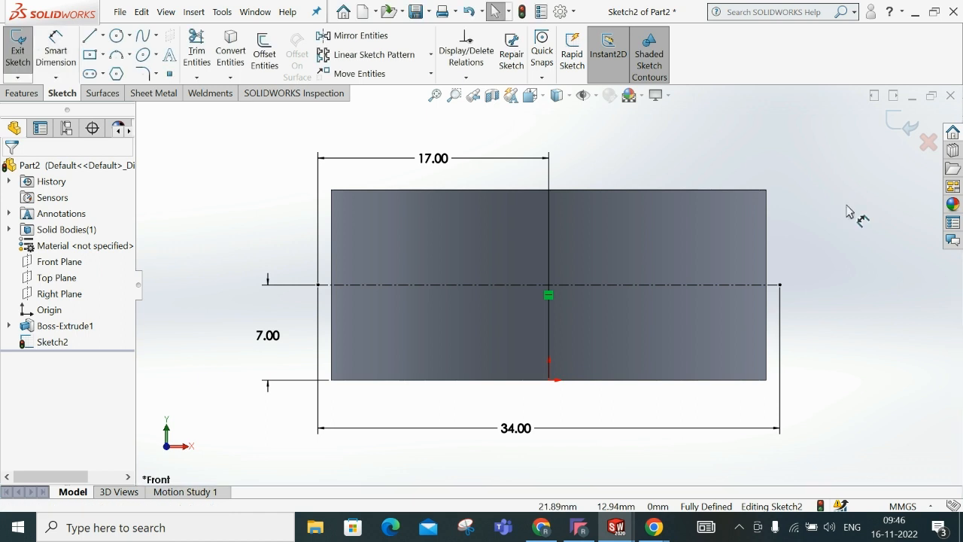
- Sketch a closed tapered profile about 42 mm long from the centerline's right endpoint, about 5.1 mm high at its left end and 1.6 mm at its right
{"action": "left_click", "coordinate": [89, 37]}
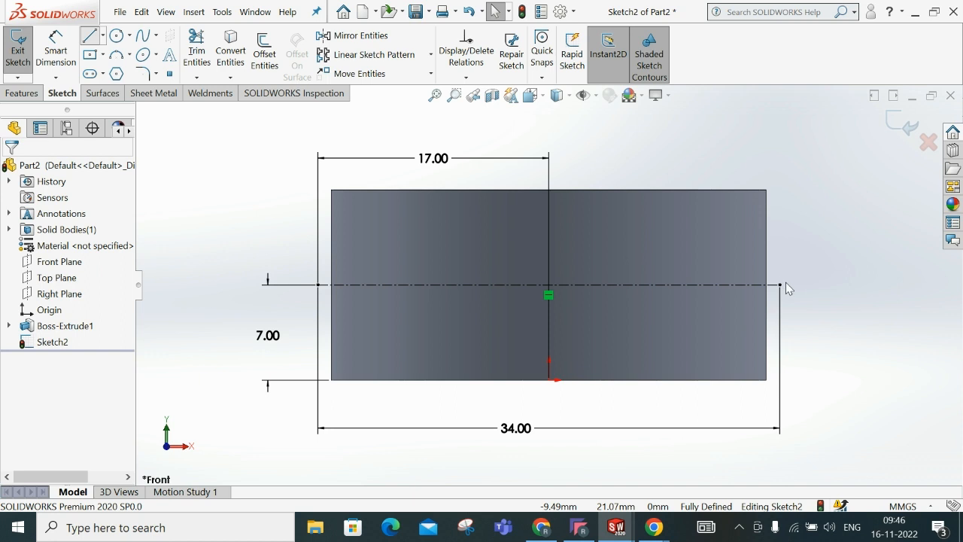
{"action": "left_click", "coordinate": [780, 284]}
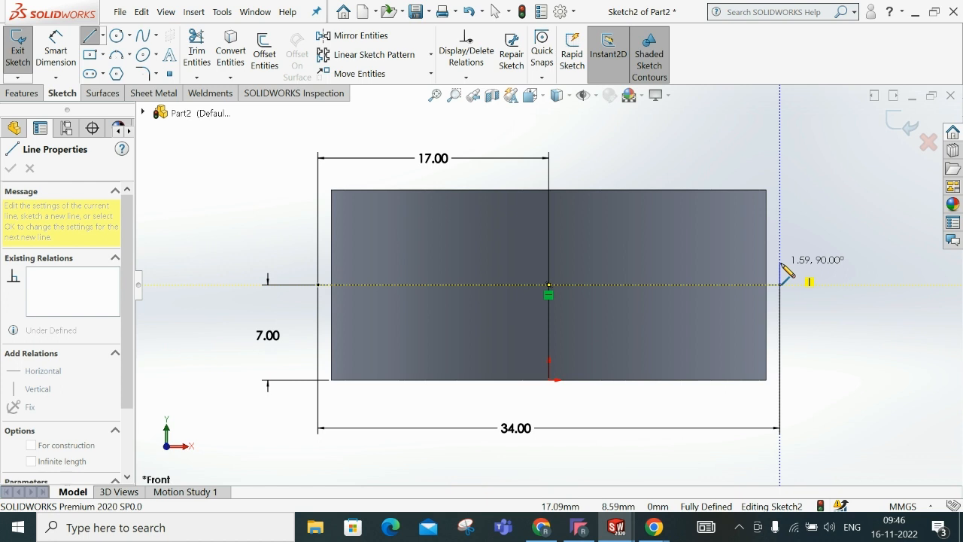
{"action": "left_click", "coordinate": [781, 263]}
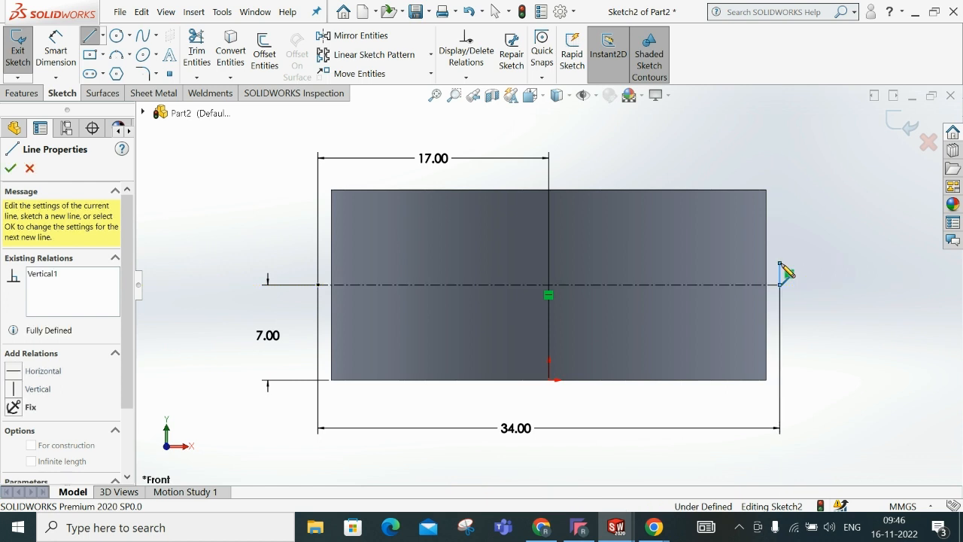
{"action": "left_click", "coordinate": [211, 216]}
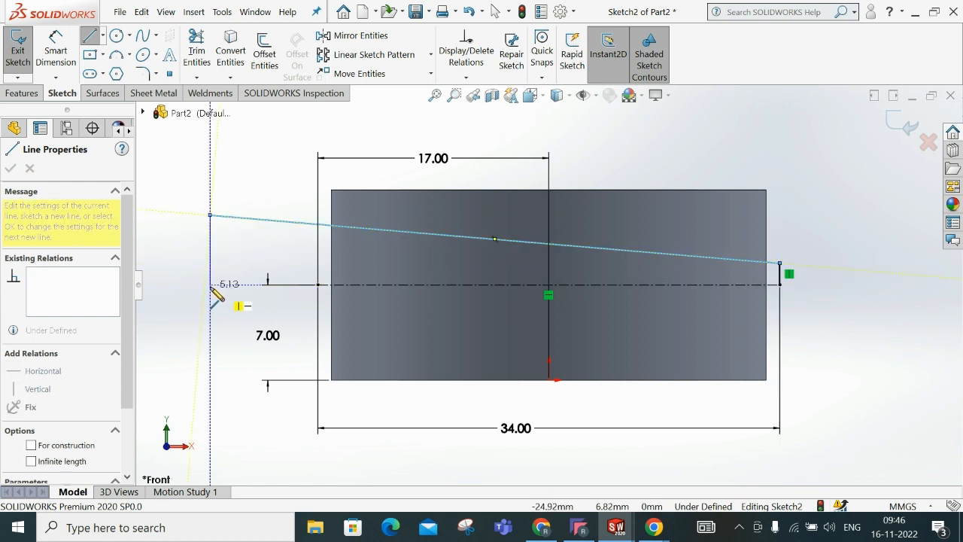
{"action": "left_click", "coordinate": [211, 284]}
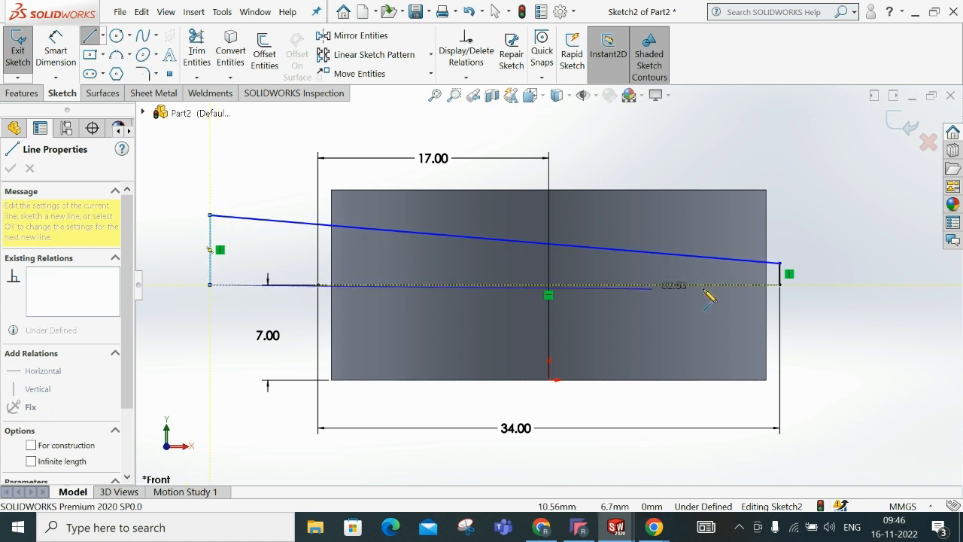
{"action": "left_click", "coordinate": [780, 284]}
{"action": "right_click", "coordinate": [779, 285]}
{"action": "left_click", "coordinate": [797, 296]}
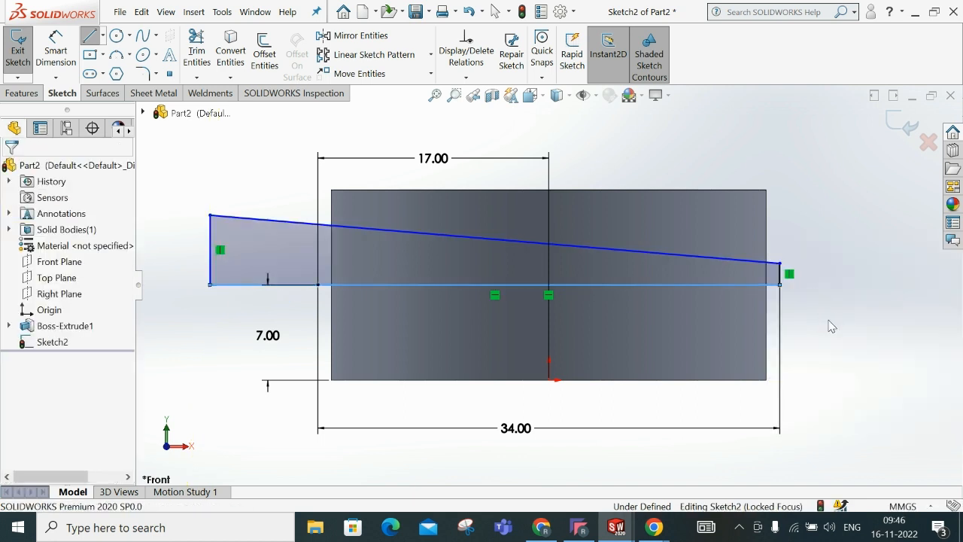
- Dimension the short vertical line at the tapered profile's right end and set it to 2.5 mm
{"action": "left_click", "coordinate": [780, 274]}
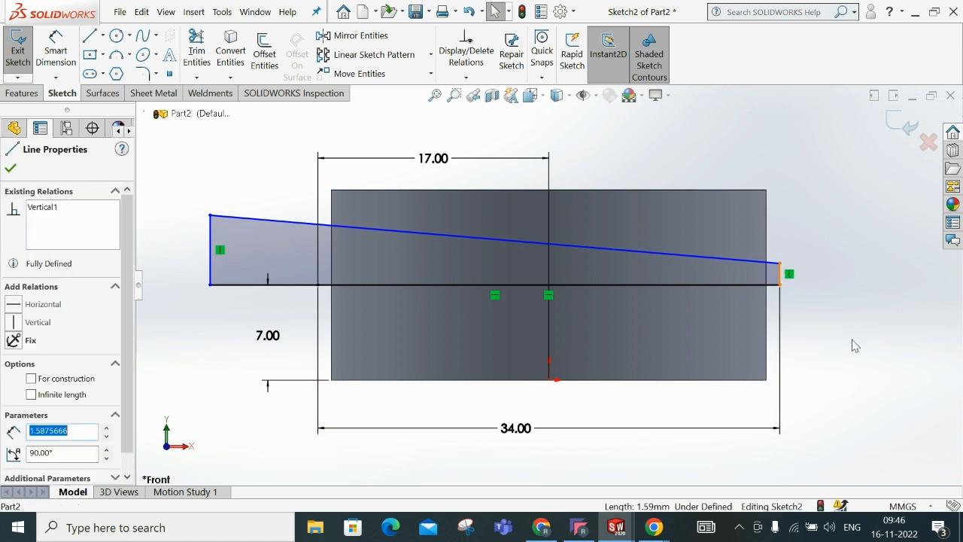
{"action": "left_click", "coordinate": [869, 359]}
{"action": "scroll", "coordinate": [561, 282], "scroll_direction": "up", "scroll_amount": 3}
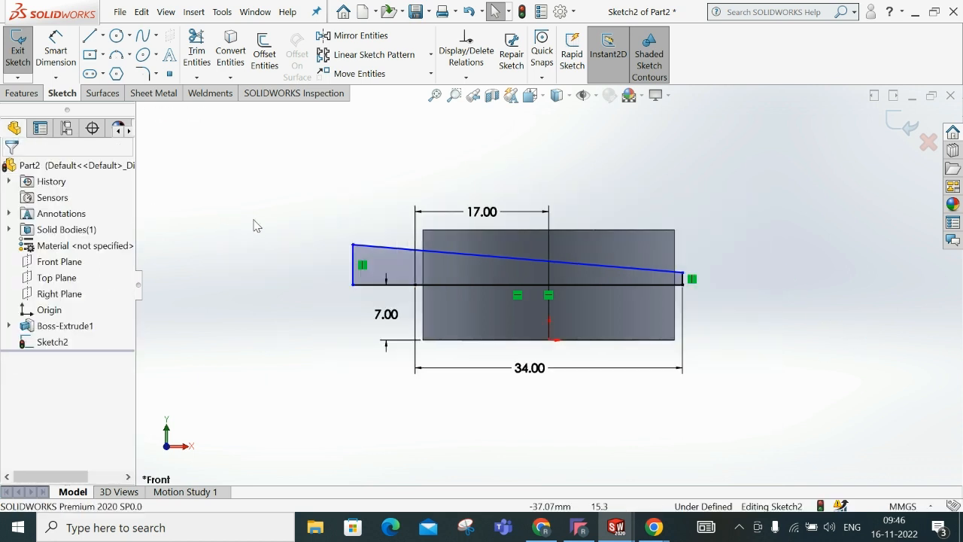
{"action": "scroll", "coordinate": [554, 243], "scroll_direction": "down", "scroll_amount": 1}
{"action": "left_click", "coordinate": [55, 49]}
{"action": "scroll", "coordinate": [704, 319], "scroll_direction": "down", "scroll_amount": 2}
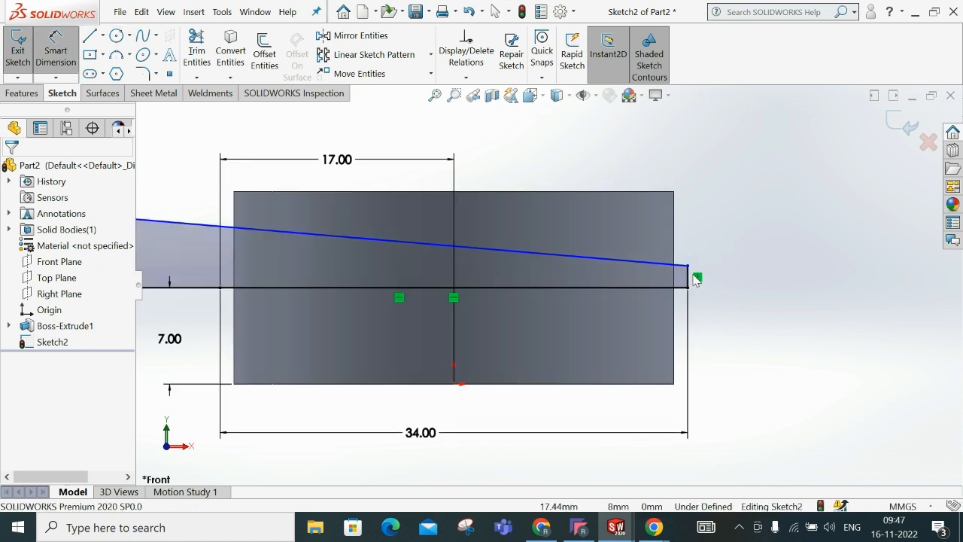
{"action": "left_click", "coordinate": [689, 278]}
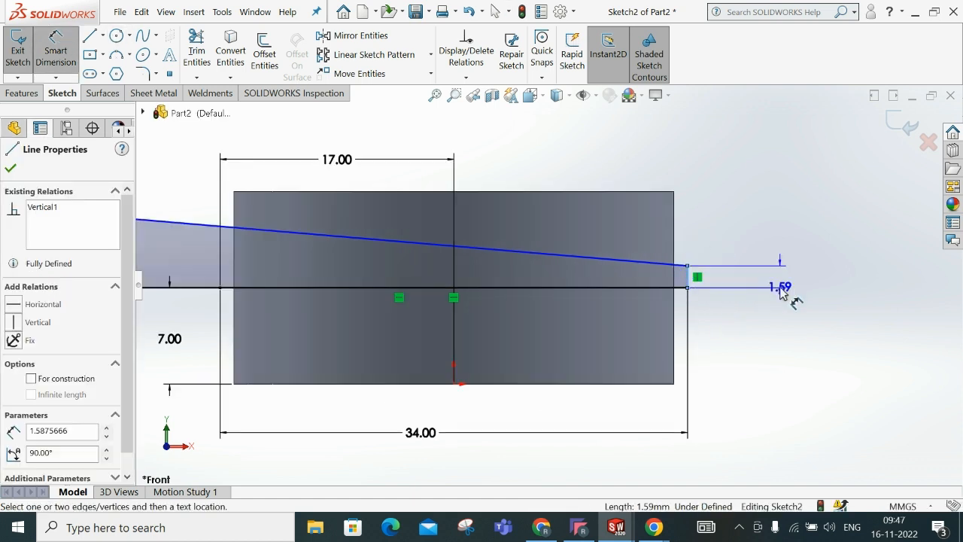
{"action": "left_click", "coordinate": [793, 294]}
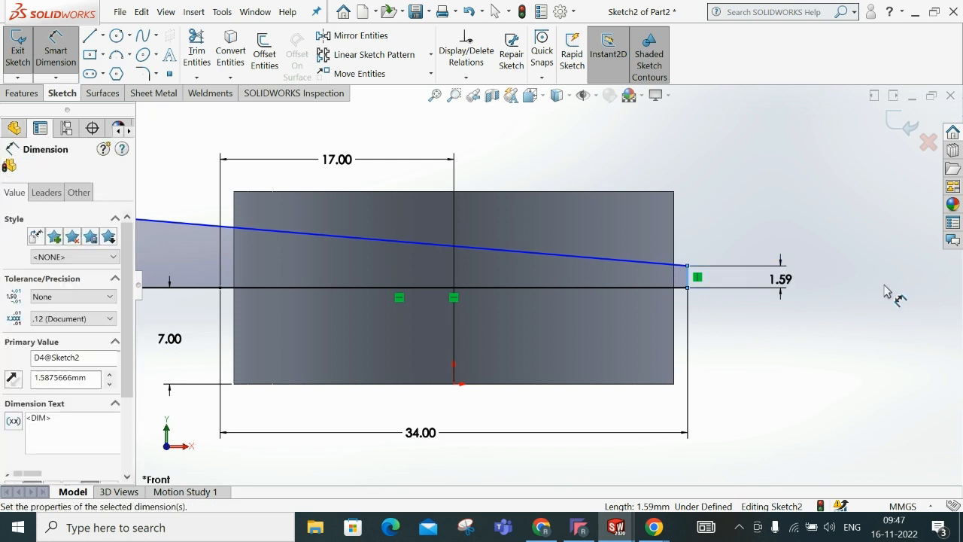
{"action": "type", "text": "2.5"}
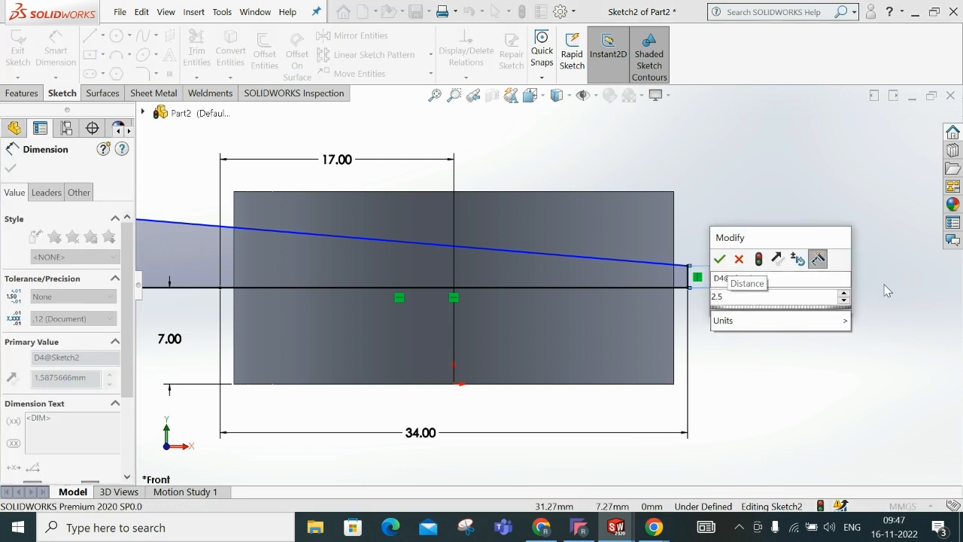
{"action": "key", "text": "Escape"}
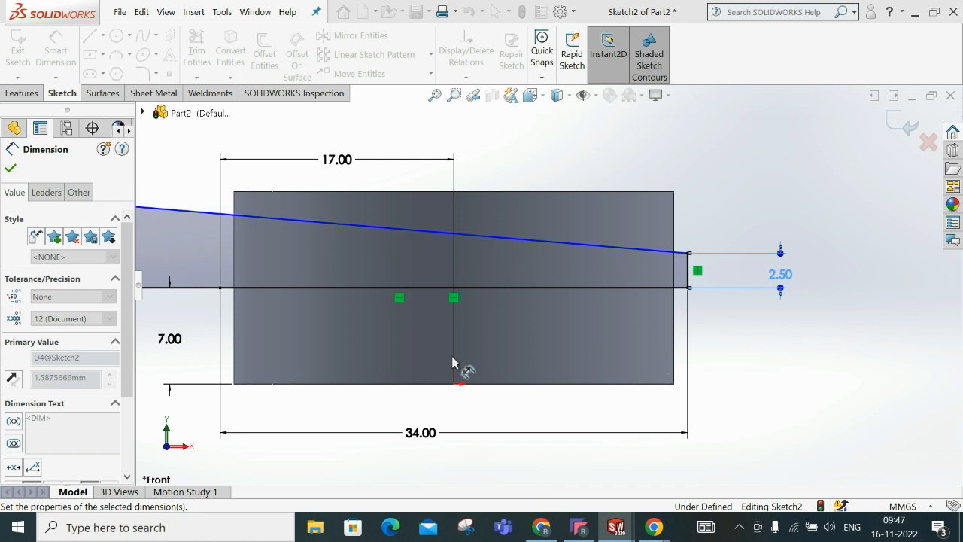
- Dimension the tapered profile's horizontal base line and set its length to 50 mm
{"action": "scroll", "coordinate": [443, 357], "scroll_direction": "up", "scroll_amount": 2}
{"action": "scroll", "coordinate": [299, 294], "scroll_direction": "up", "scroll_amount": 1}
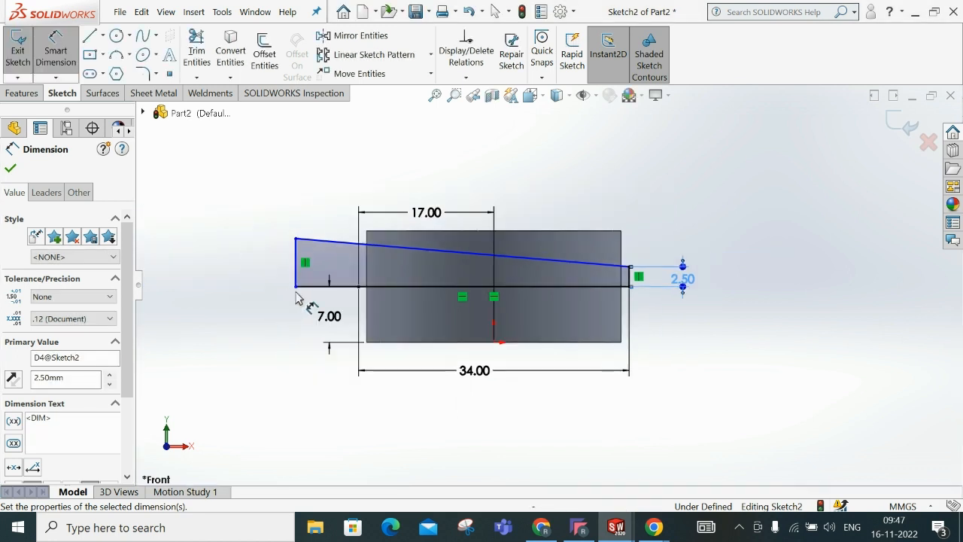
{"action": "left_click", "coordinate": [311, 289]}
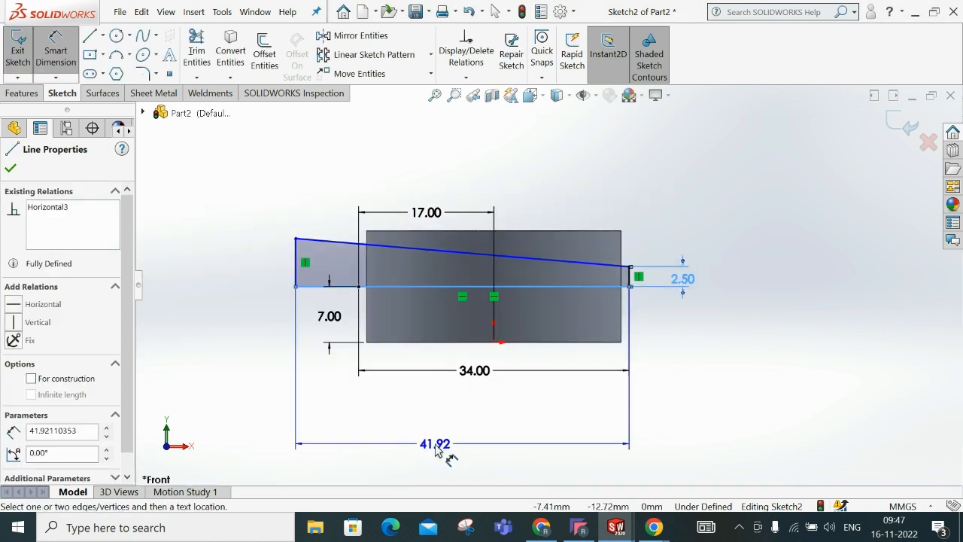
{"action": "left_click", "coordinate": [439, 440]}
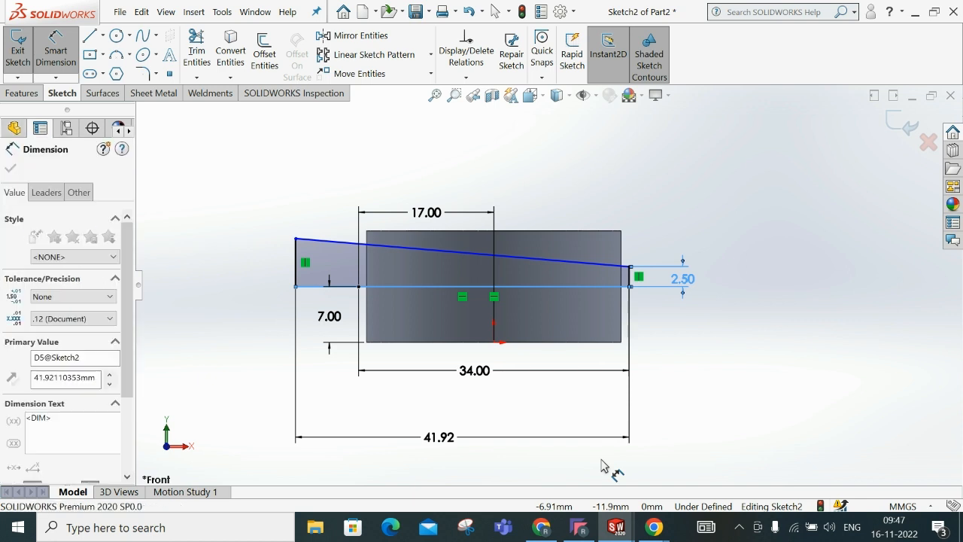
{"action": "type", "text": "50"}
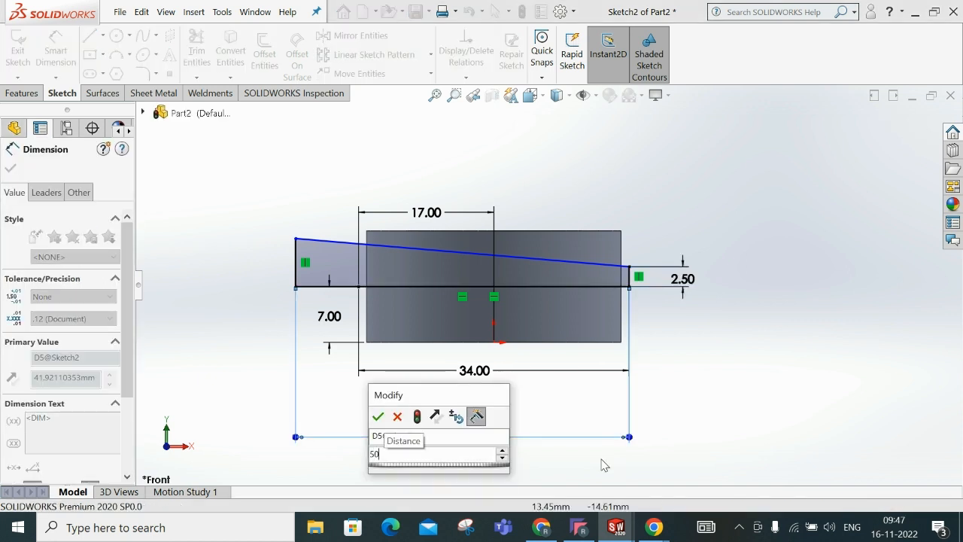
{"action": "key", "text": "Return"}
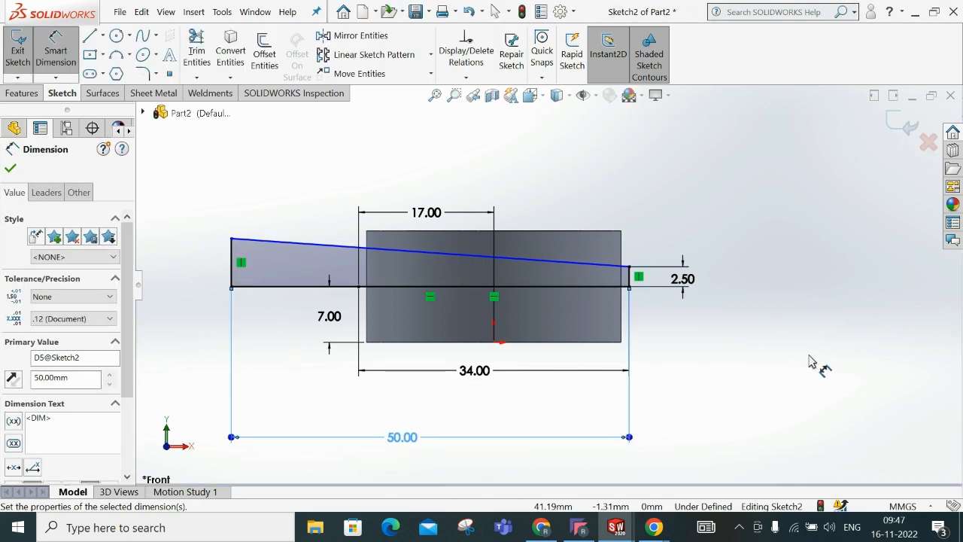
- Dimension the tapered profile's taller vertical end line and set it to 3 mm
{"action": "left_click", "coordinate": [231, 264]}
{"action": "left_click", "coordinate": [193, 268]}
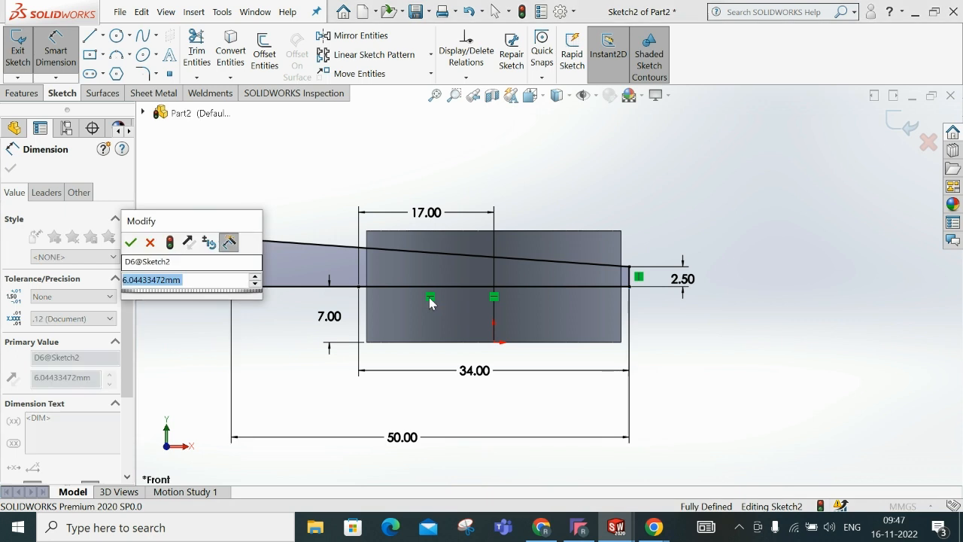
{"action": "type", "text": "3"}
{"action": "key", "text": "Return"}
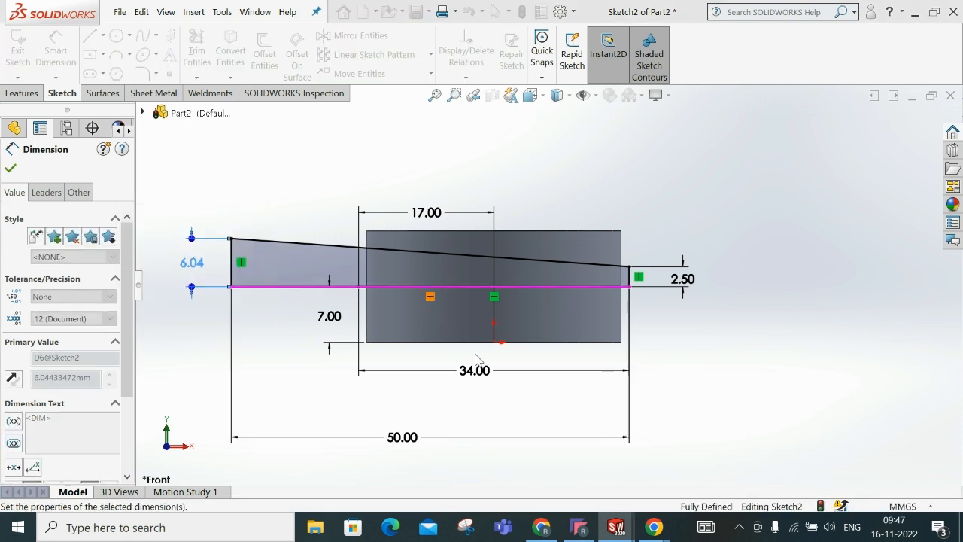
- Switch to Assembly2.pdf in Chrome, check the taper pin drawing on page 6, and return to SOLIDWORKS
{"action": "left_click", "coordinate": [542, 526]}
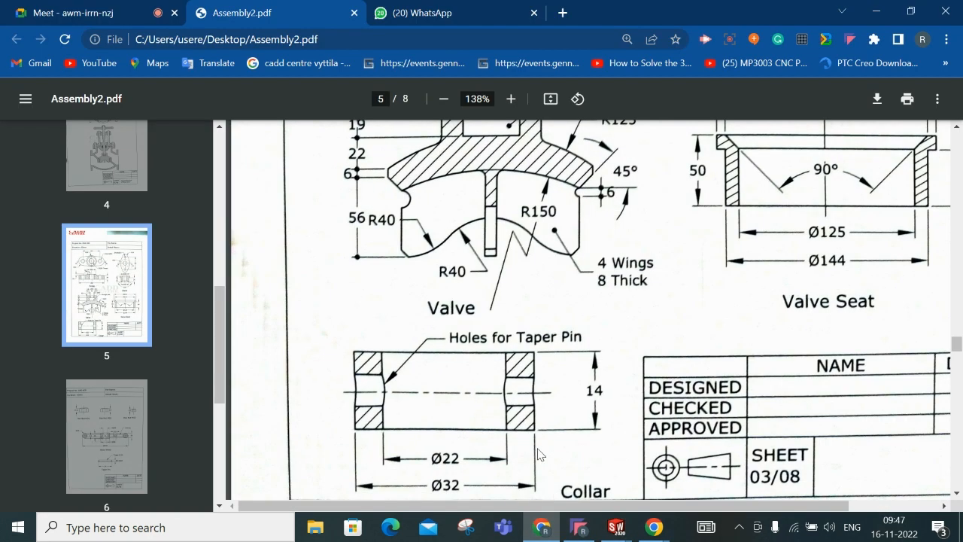
{"action": "left_click", "coordinate": [111, 425]}
{"action": "scroll", "coordinate": [590, 453], "scroll_direction": "down", "scroll_amount": 10}
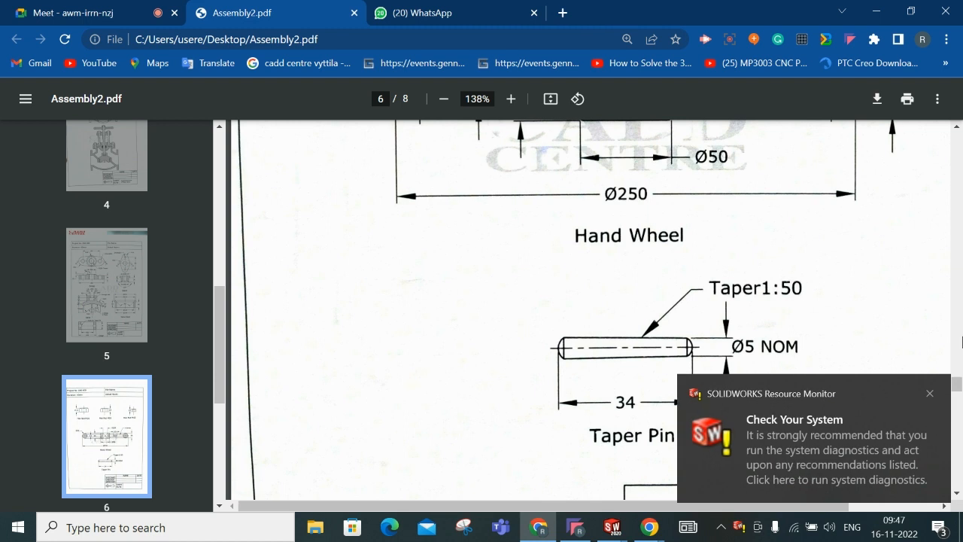
{"action": "left_click", "coordinate": [876, 12]}
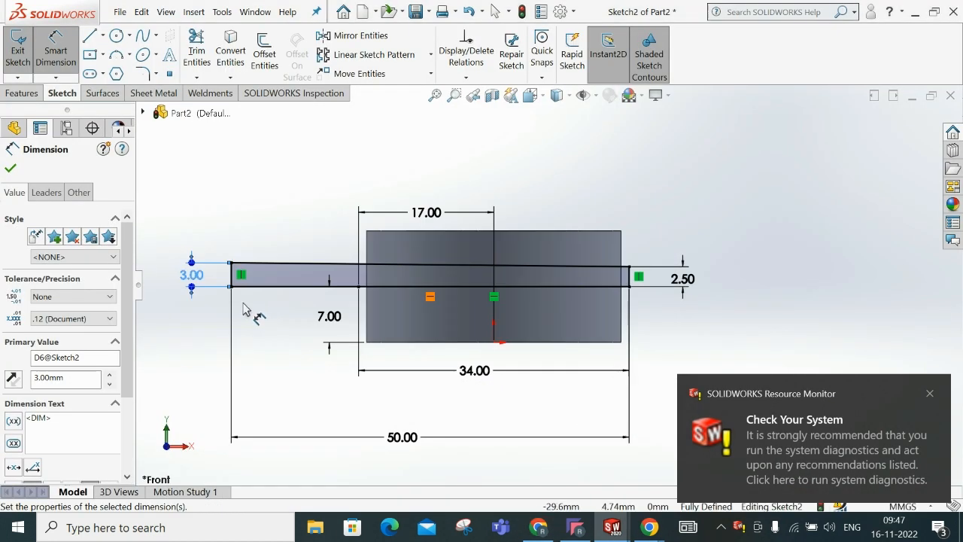
- Cut the taper pin hole through the collar with a 360° Revolved Cut of the tapered profile about its centerline
{"action": "left_click", "coordinate": [264, 364]}
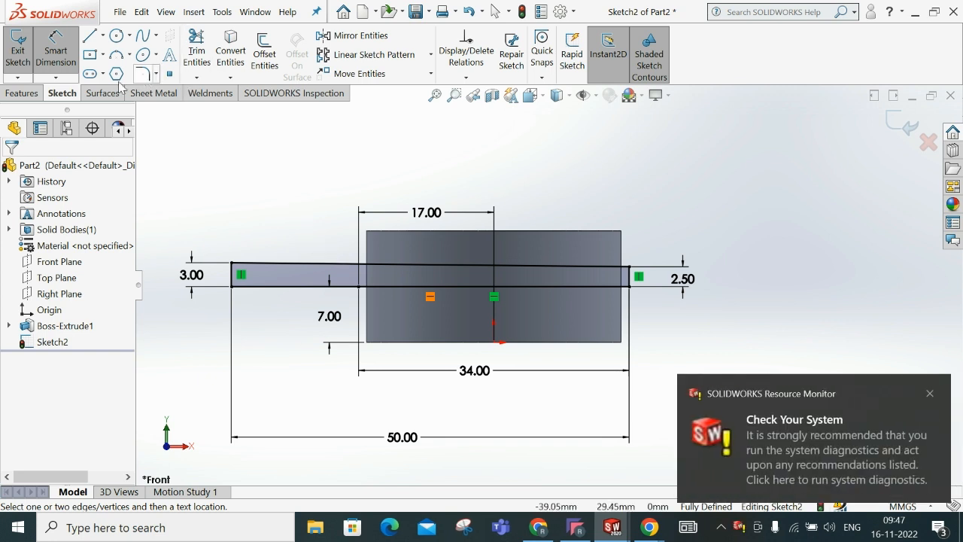
{"action": "left_click", "coordinate": [23, 95]}
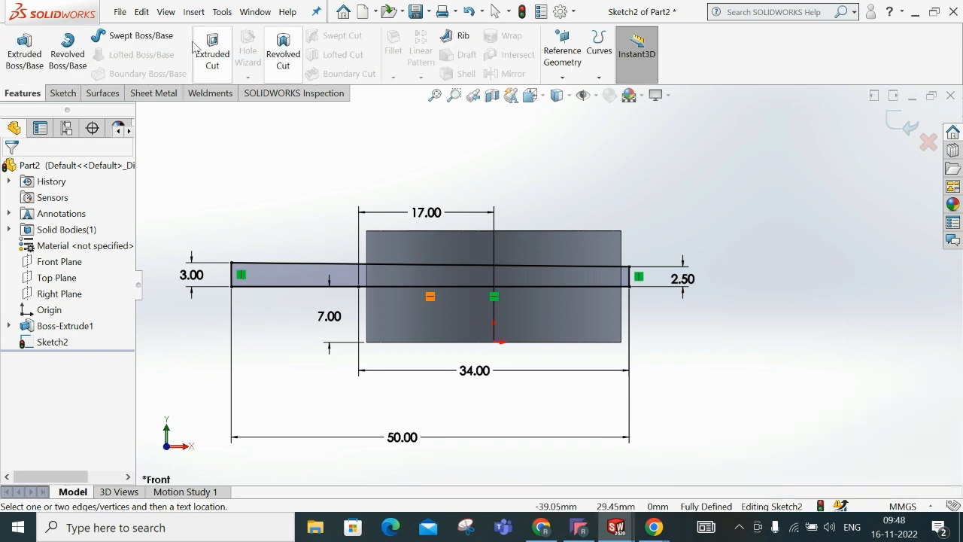
{"action": "left_click", "coordinate": [271, 61]}
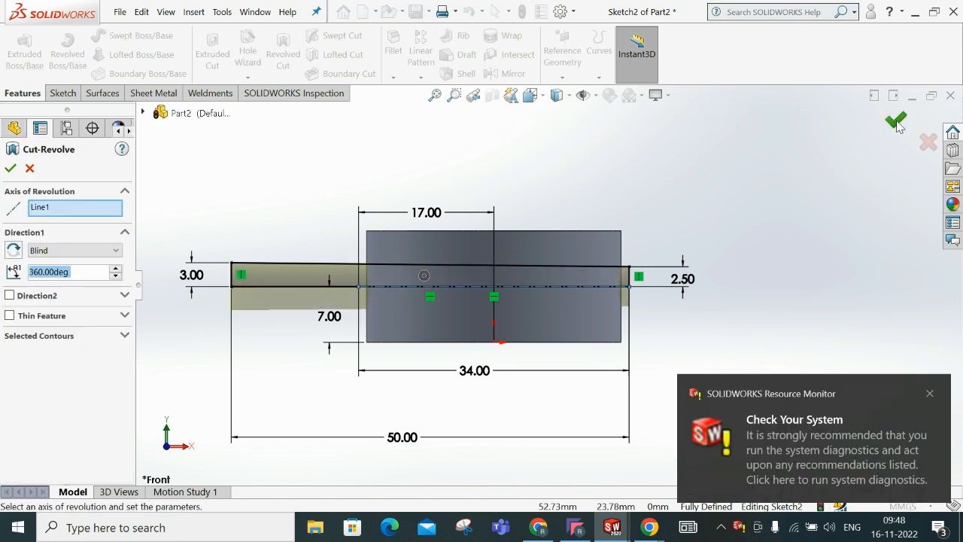
{"action": "left_click", "coordinate": [893, 122]}
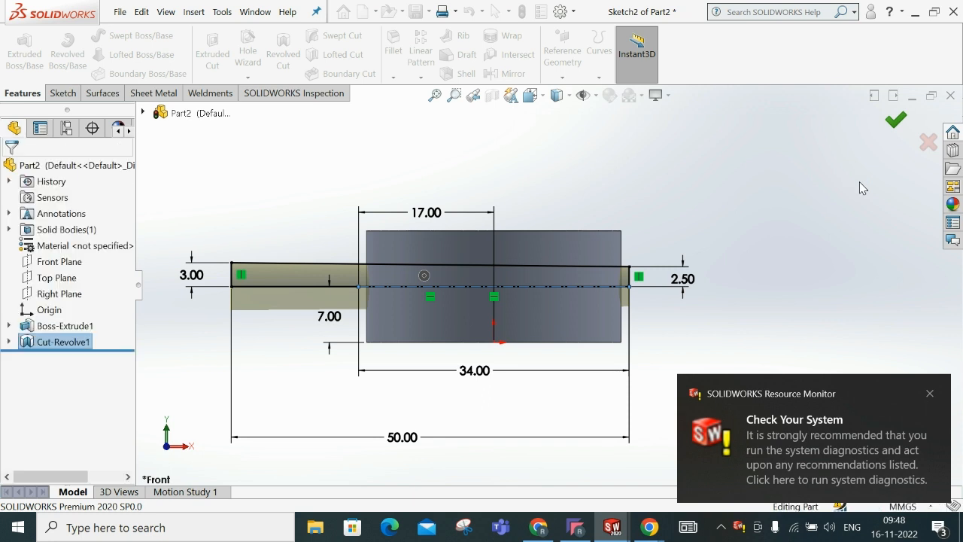
- Inspect the collar's pin hole with hidden lines visible and in a Front Plane section view, and restore the shaded display
{"action": "left_click", "coordinate": [558, 95]}
{"action": "left_click", "coordinate": [558, 174]}
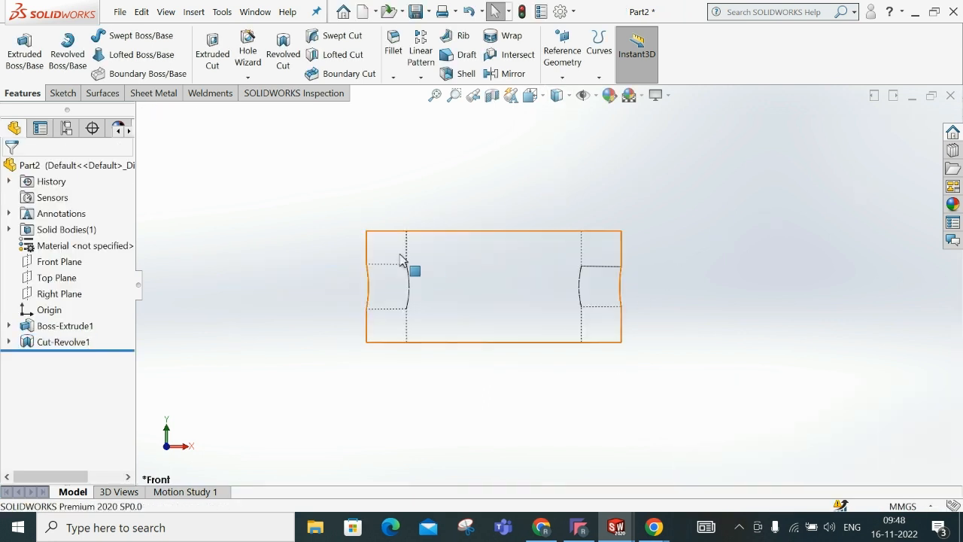
{"action": "left_click", "coordinate": [492, 96]}
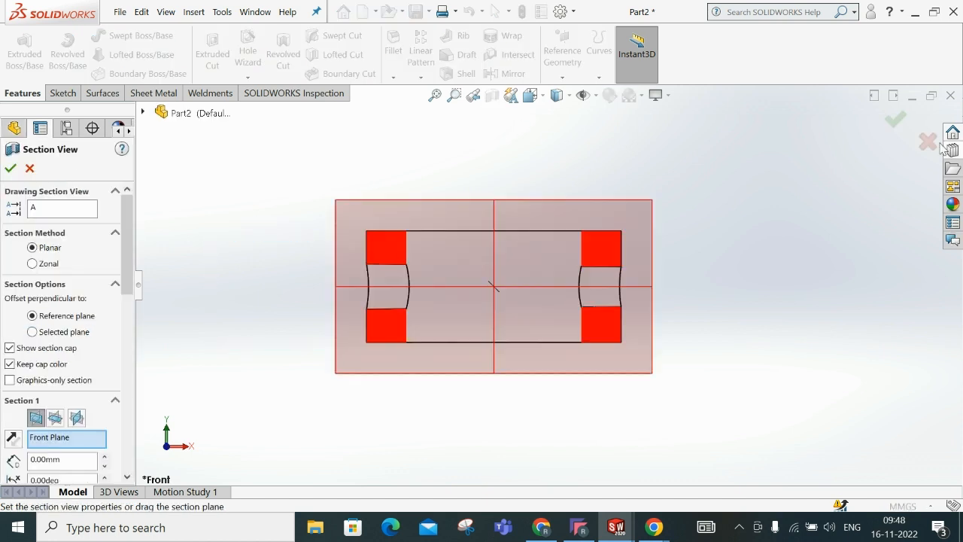
{"action": "left_click", "coordinate": [893, 119]}
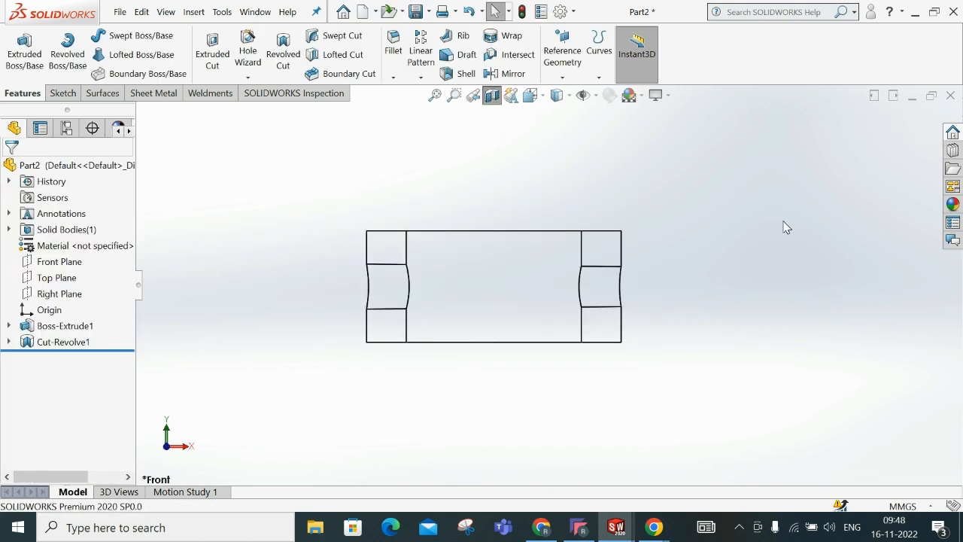
{"action": "left_click", "coordinate": [491, 96]}
{"action": "left_click", "coordinate": [557, 95]}
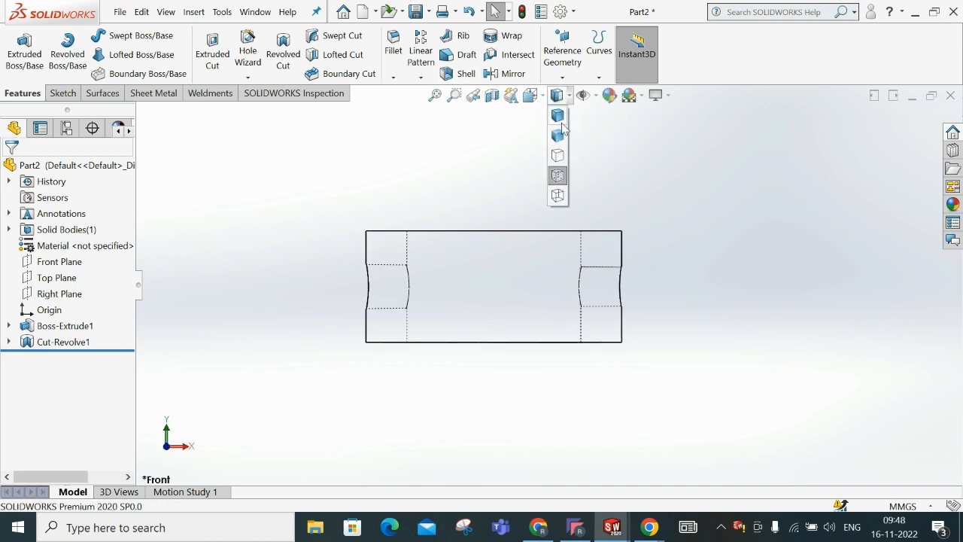
{"action": "left_click", "coordinate": [564, 130]}
- Examine the tapered hole openings on both sides of the collar from several angles
{"action": "mouse_move", "coordinate": [497, 324]}
{"action": "middle_mouse_down"}
{"action": "mouse_move", "coordinate": [576, 321]}
{"action": "mouse_move", "coordinate": [569, 346]}
{"action": "mouse_move", "coordinate": [504, 351]}
{"action": "mouse_move", "coordinate": [501, 339]}
{"action": "middle_mouse_up"}
{"action": "middle_click_drag", "start_coordinate": [419, 318], "coordinate": [337, 362]}
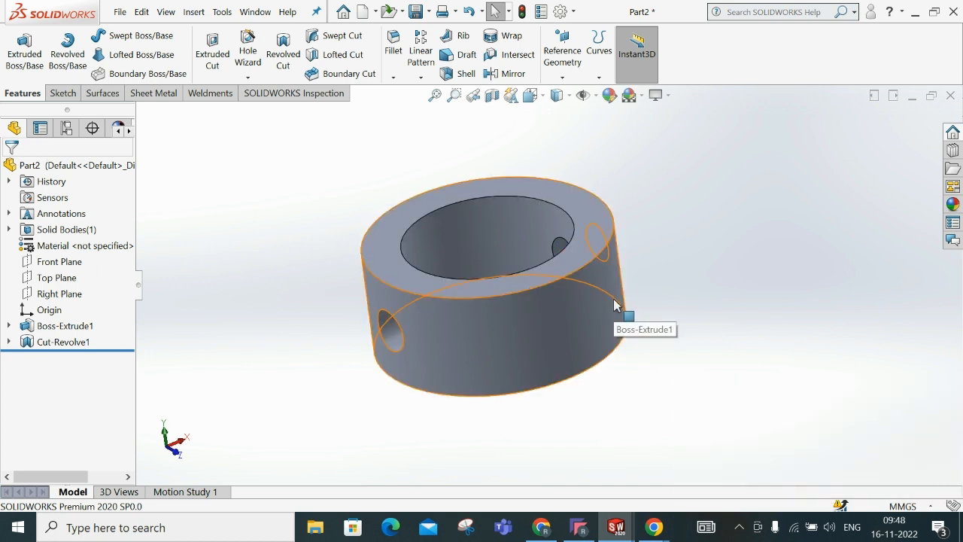
{"action": "left_click", "coordinate": [402, 347]}
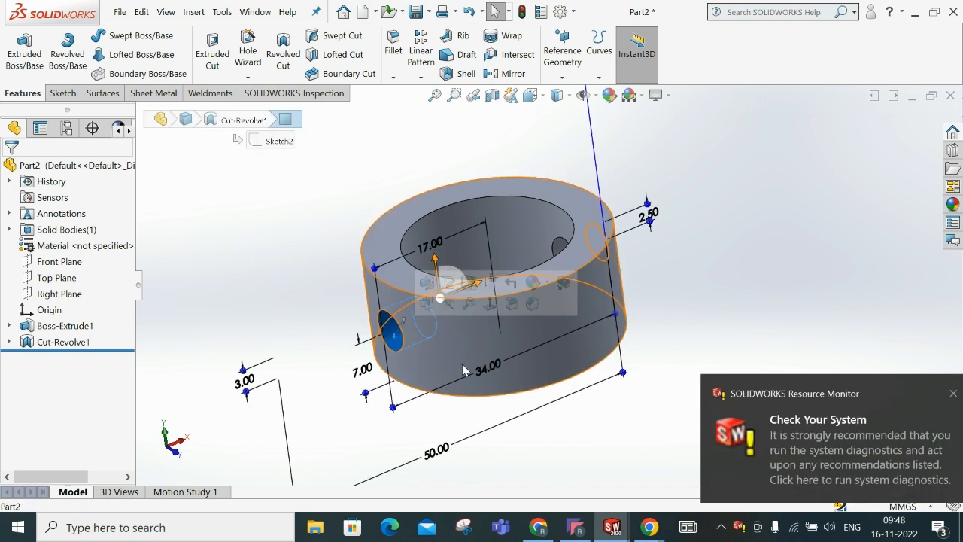
{"action": "left_click", "coordinate": [777, 317]}
{"action": "scroll", "coordinate": [532, 317], "scroll_direction": "up", "scroll_amount": 3}
{"action": "middle_click_drag", "start_coordinate": [529, 311], "coordinate": [565, 329]}
{"action": "scroll", "coordinate": [592, 286], "scroll_direction": "down", "scroll_amount": 2}
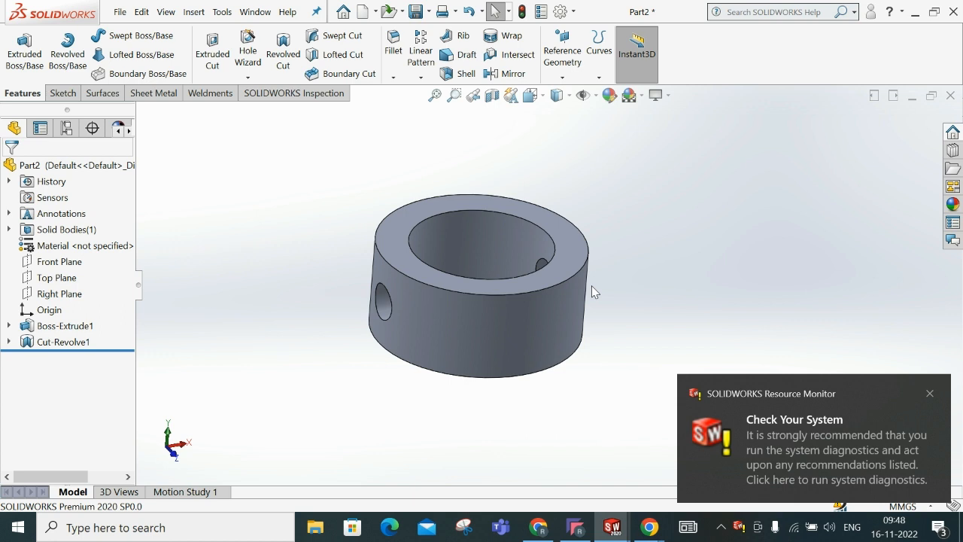
{"action": "left_click", "coordinate": [578, 527]}
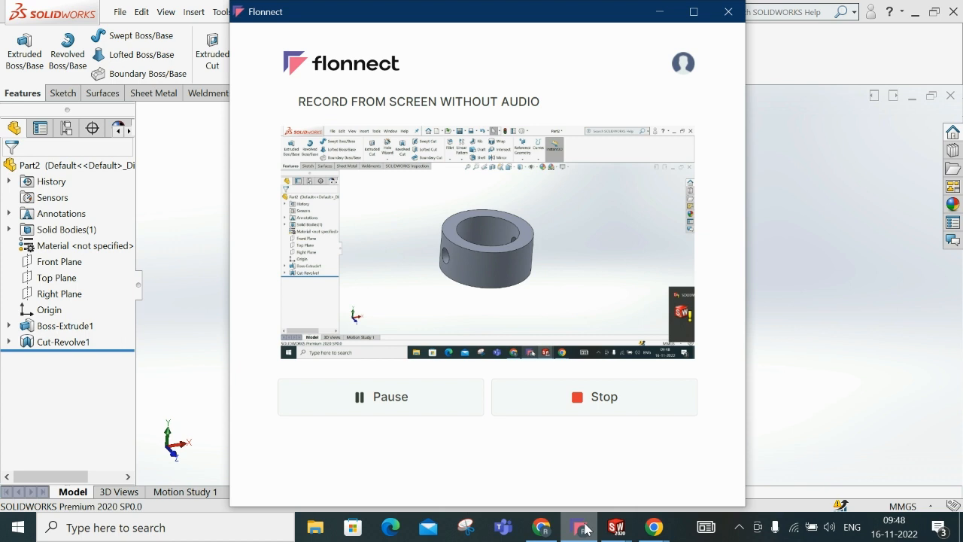
{"action": "left_click", "coordinate": [583, 528]}
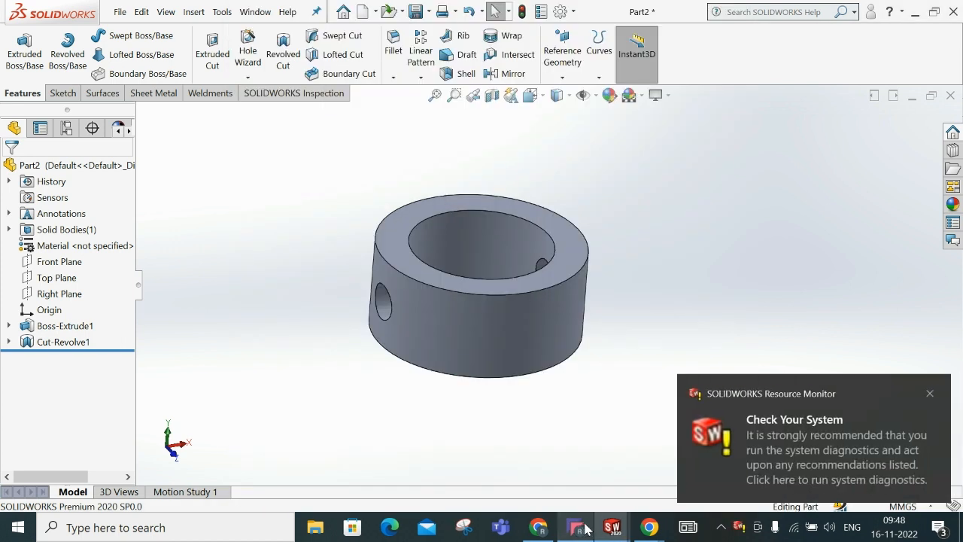
{"action": "left_click", "coordinate": [931, 394]}
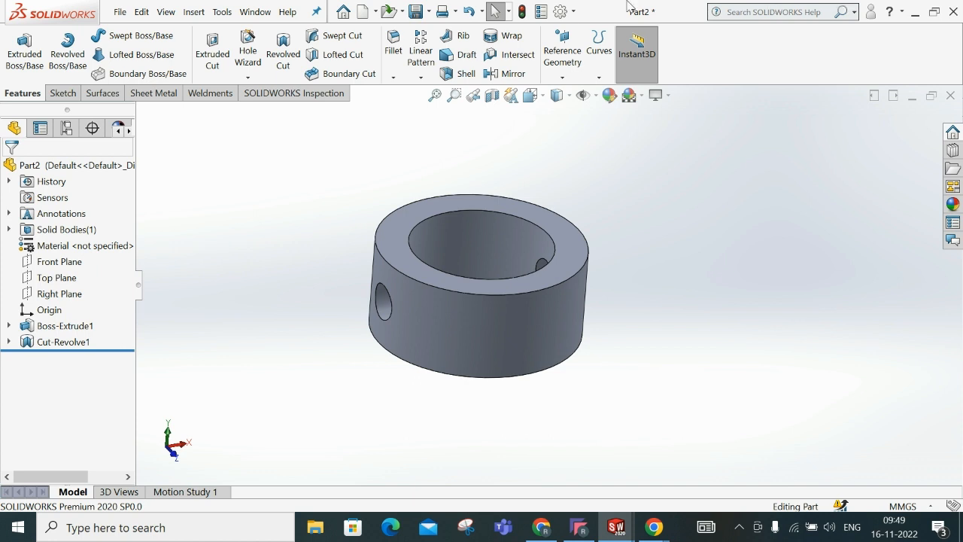
{"action": "left_click", "coordinate": [364, 12]}
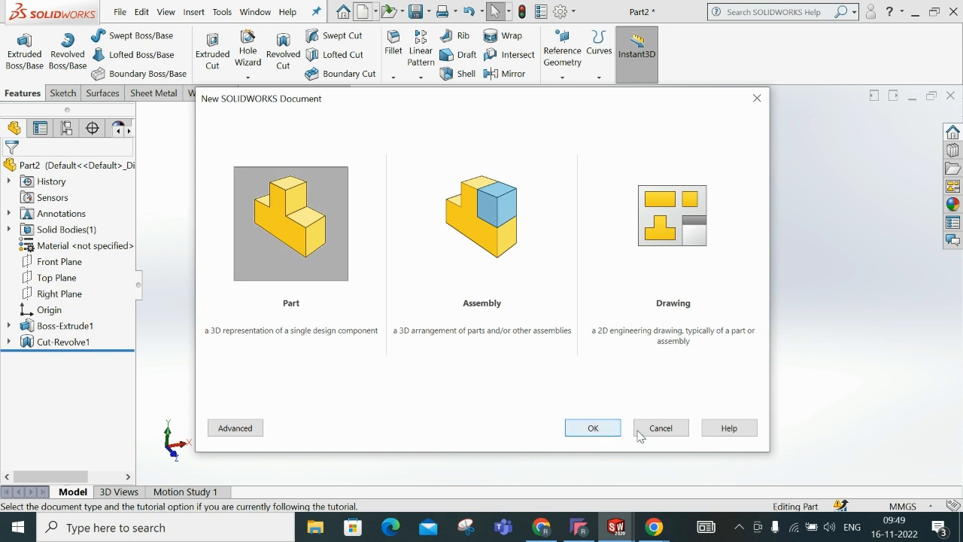
{"action": "left_click", "coordinate": [645, 430]}
- Reopen the revolved cut's sketch, examine how the tapered profile passes through the collar, and exit the sketch
{"action": "left_click", "coordinate": [9, 343]}
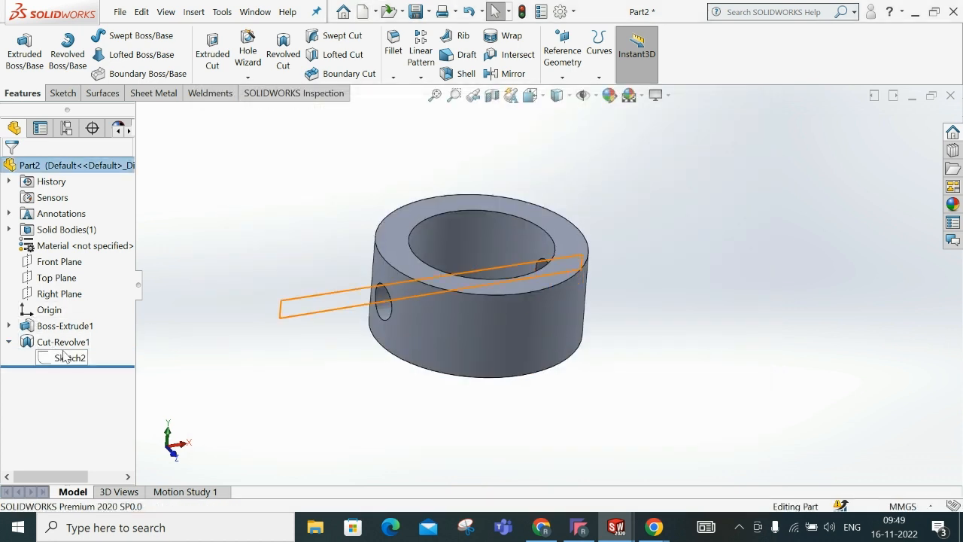
{"action": "right_click", "coordinate": [65, 357]}
{"action": "left_click", "coordinate": [80, 243]}
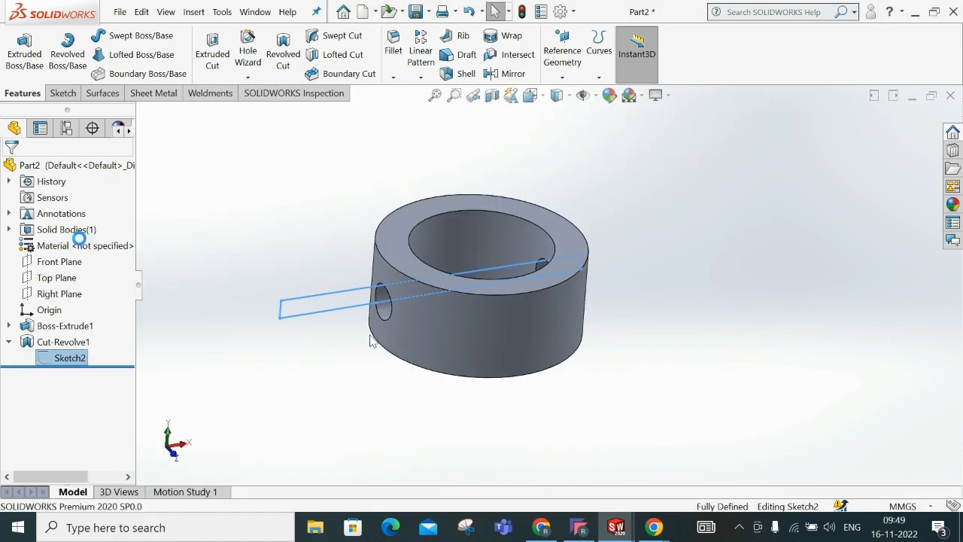
{"action": "middle_click_drag", "start_coordinate": [505, 353], "coordinate": [466, 333]}
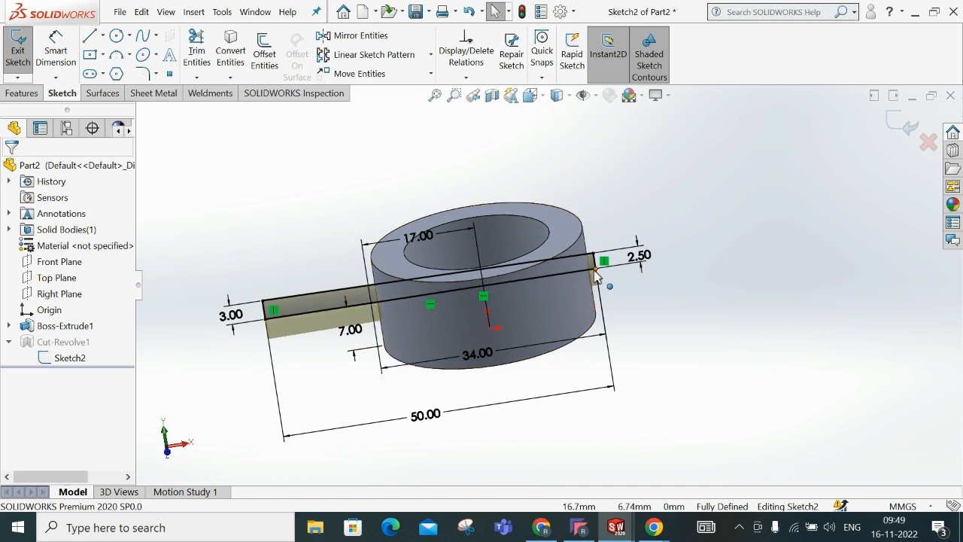
{"action": "scroll", "coordinate": [594, 277], "scroll_direction": "down", "scroll_amount": 5}
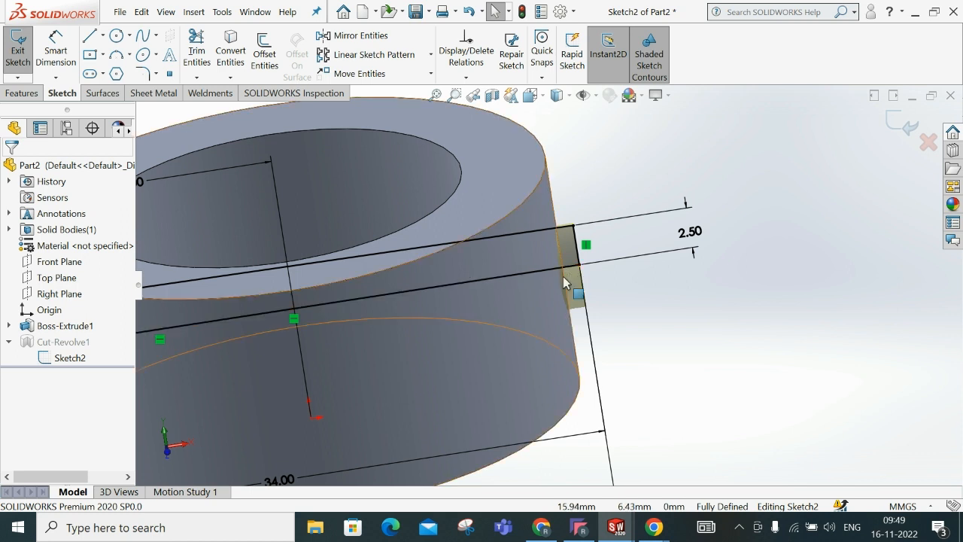
{"action": "scroll", "coordinate": [565, 282], "scroll_direction": "up", "scroll_amount": 5}
{"action": "middle_click_drag", "start_coordinate": [565, 282], "coordinate": [583, 315]}
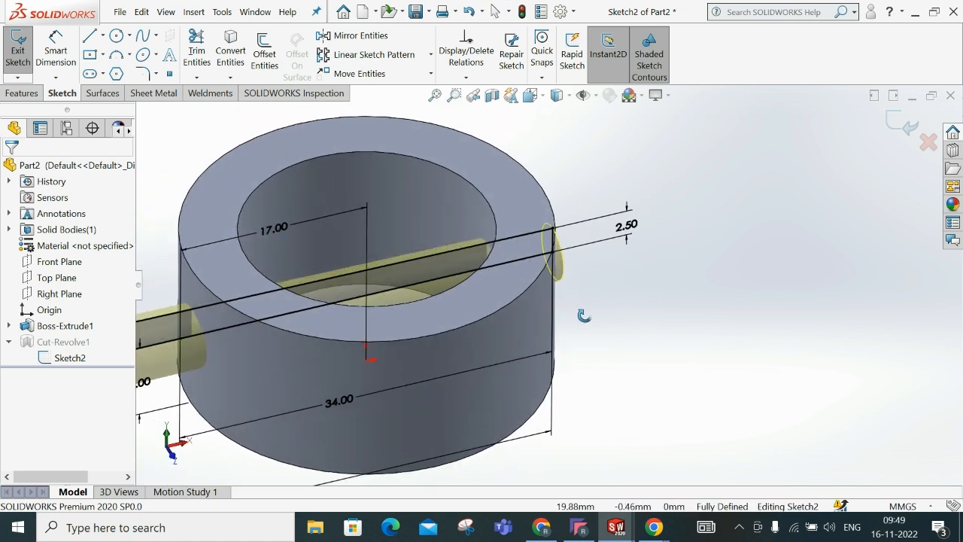
{"action": "left_click", "coordinate": [928, 143]}
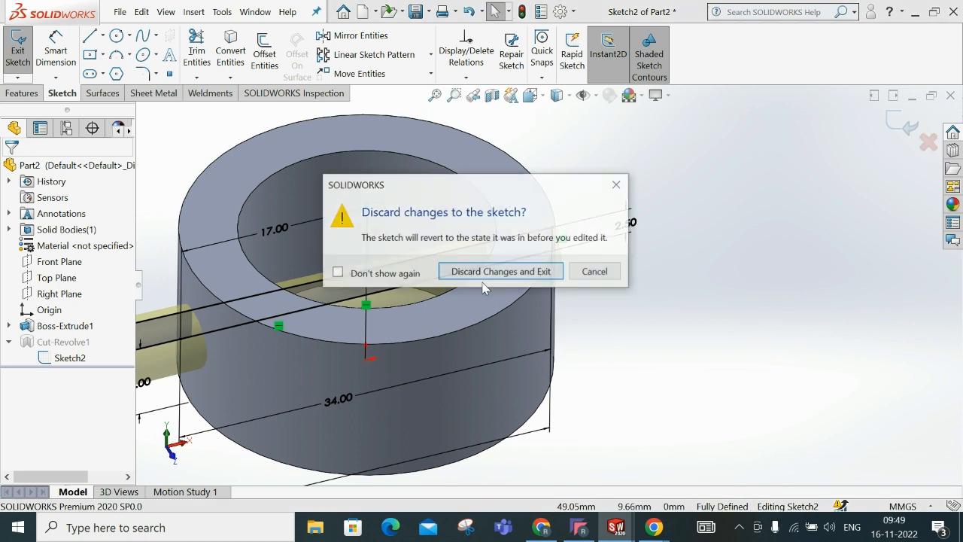
{"action": "left_click", "coordinate": [604, 271]}
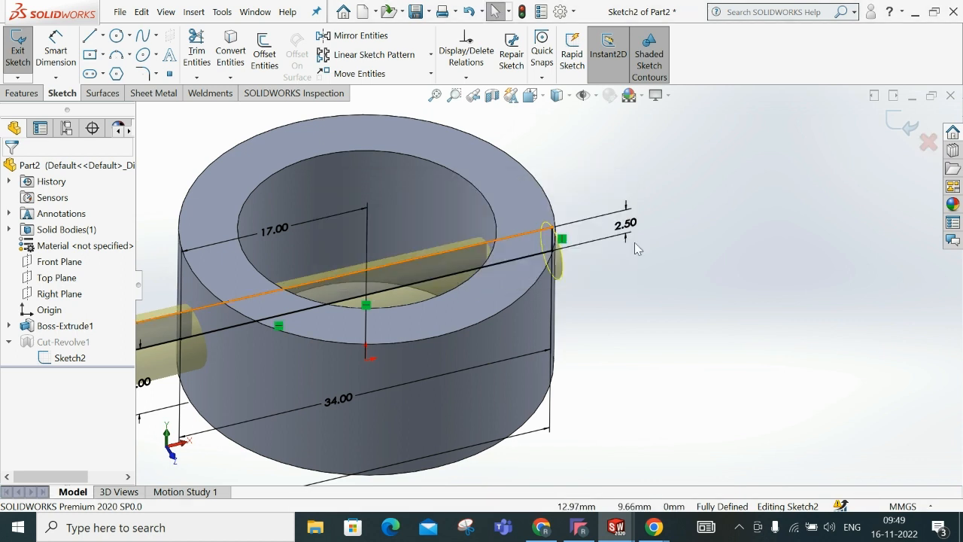
{"action": "left_click", "coordinate": [907, 129]}
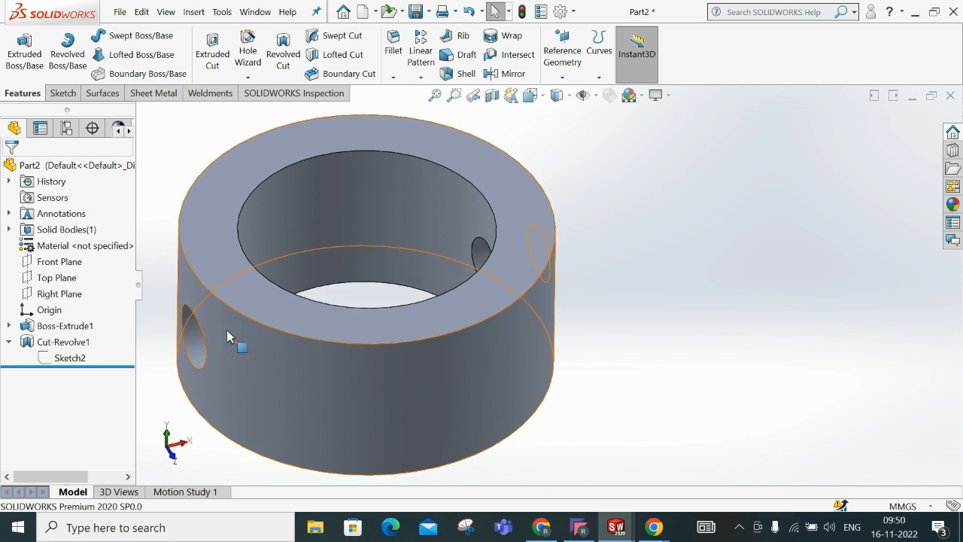
- Create a new part document and start a sketch on the Front Plane
{"action": "left_click", "coordinate": [364, 12]}
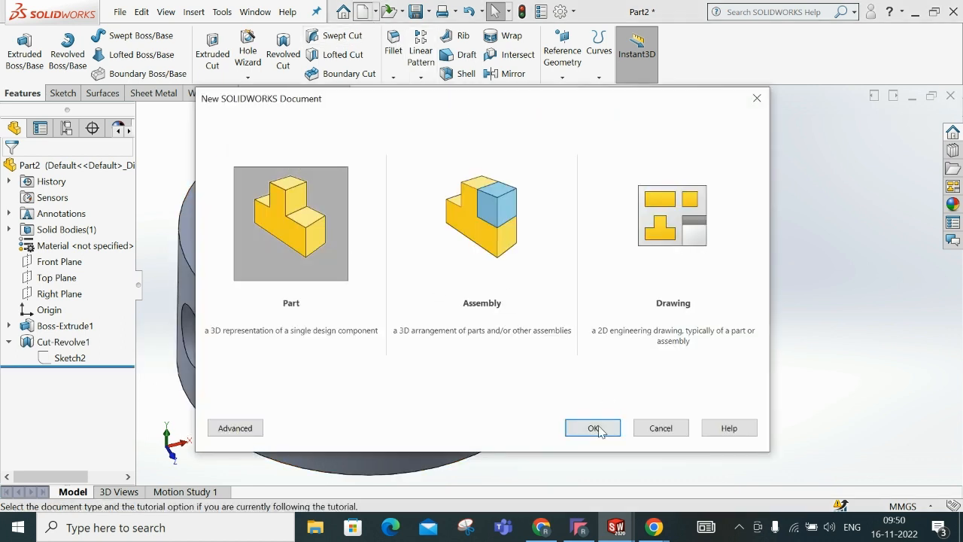
{"action": "left_click", "coordinate": [595, 428]}
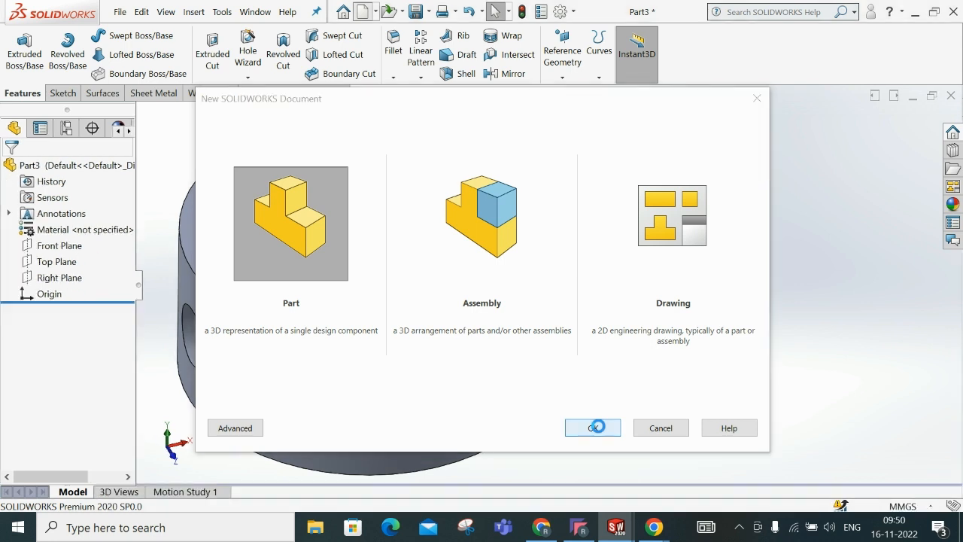
{"action": "left_click", "coordinate": [56, 247]}
{"action": "left_click", "coordinate": [58, 218]}
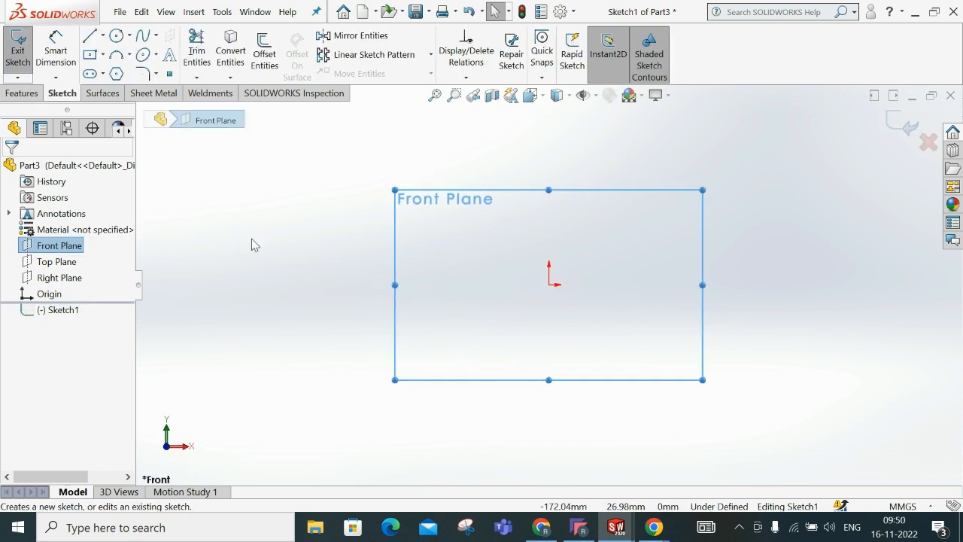
- Sketch a closed four-sided profile from the origin, with a horizontal base about 254 mm long and a top edge sloping down to a shorter vertical end
{"action": "left_click", "coordinate": [102, 35]}
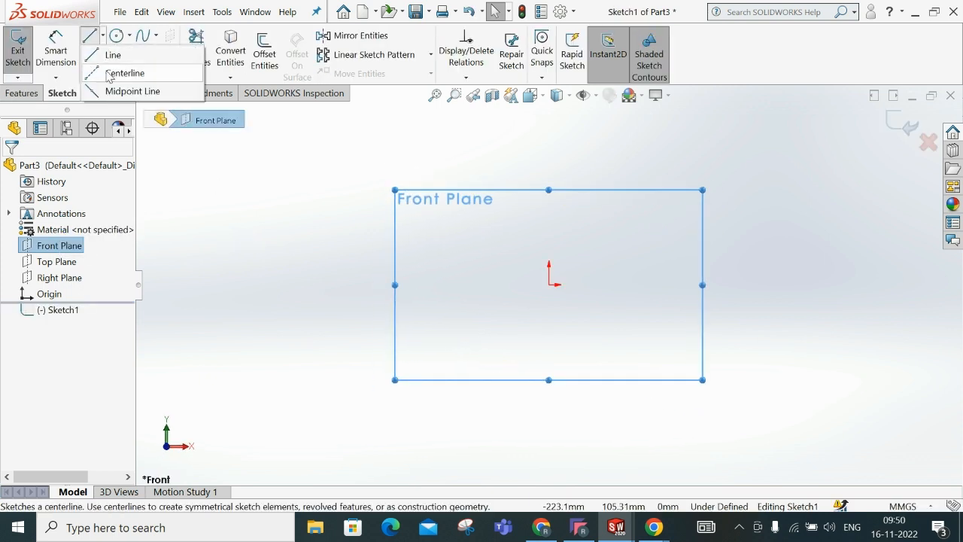
{"action": "left_click", "coordinate": [113, 55]}
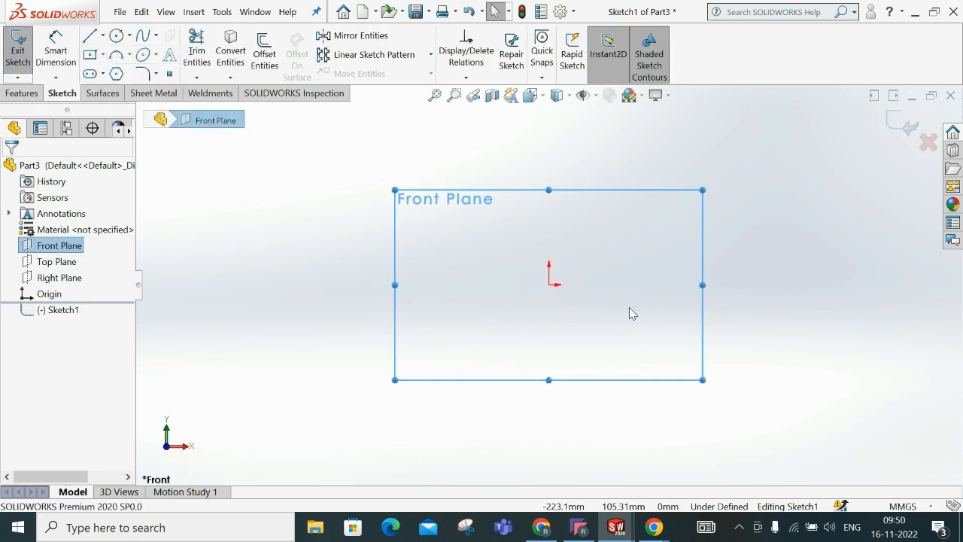
{"action": "left_click", "coordinate": [548, 285]}
{"action": "scroll", "coordinate": [804, 288], "scroll_direction": "up", "scroll_amount": 3}
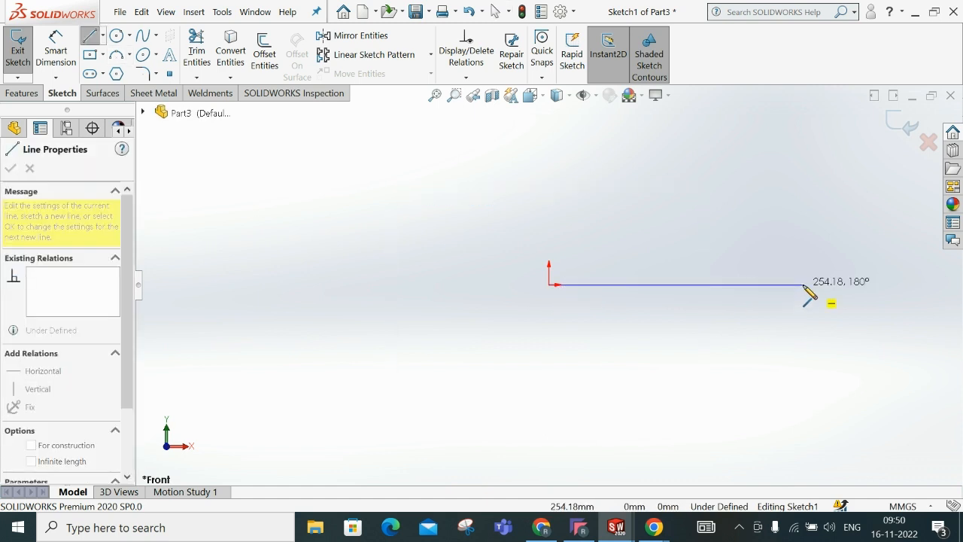
{"action": "left_click", "coordinate": [803, 284]}
{"action": "left_click", "coordinate": [804, 261]}
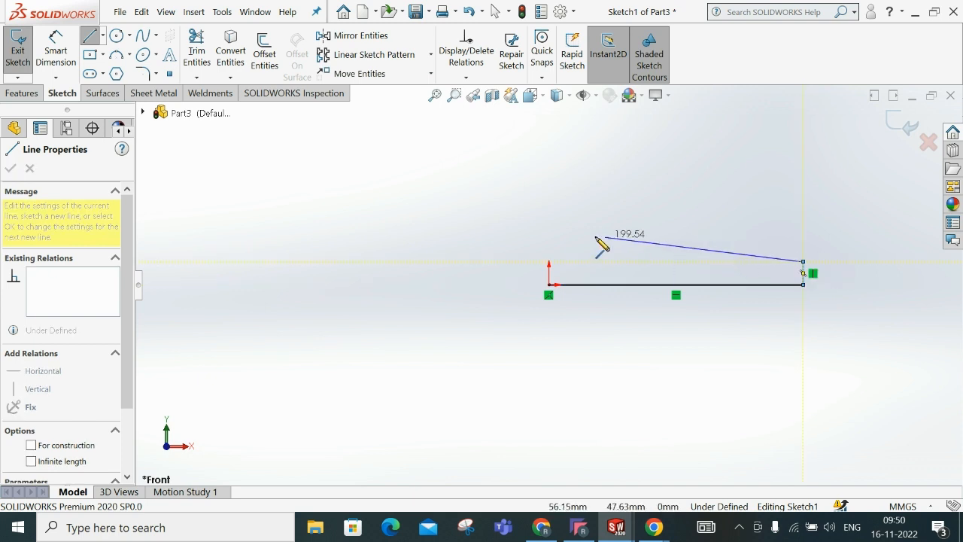
{"action": "left_click", "coordinate": [549, 235]}
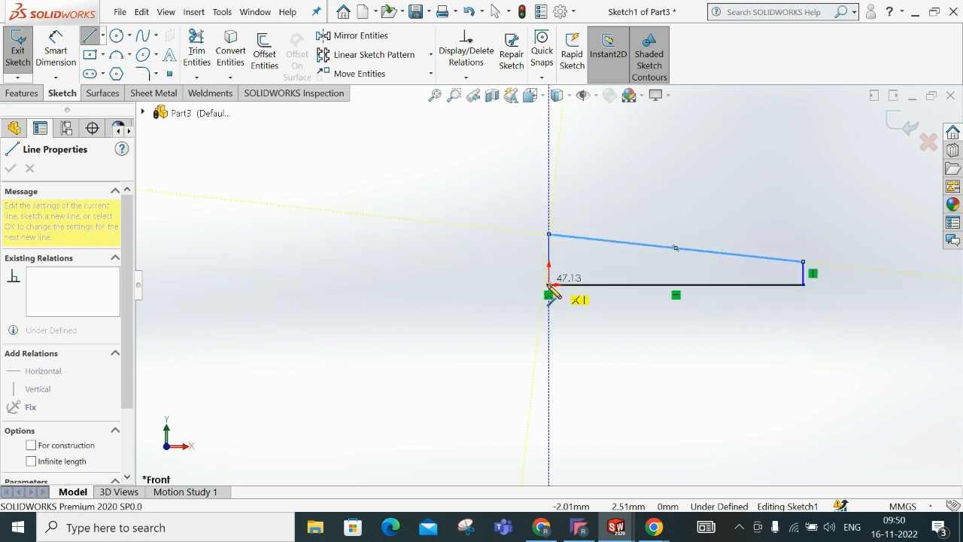
{"action": "left_click", "coordinate": [548, 284]}
{"action": "key", "text": "Escape"}
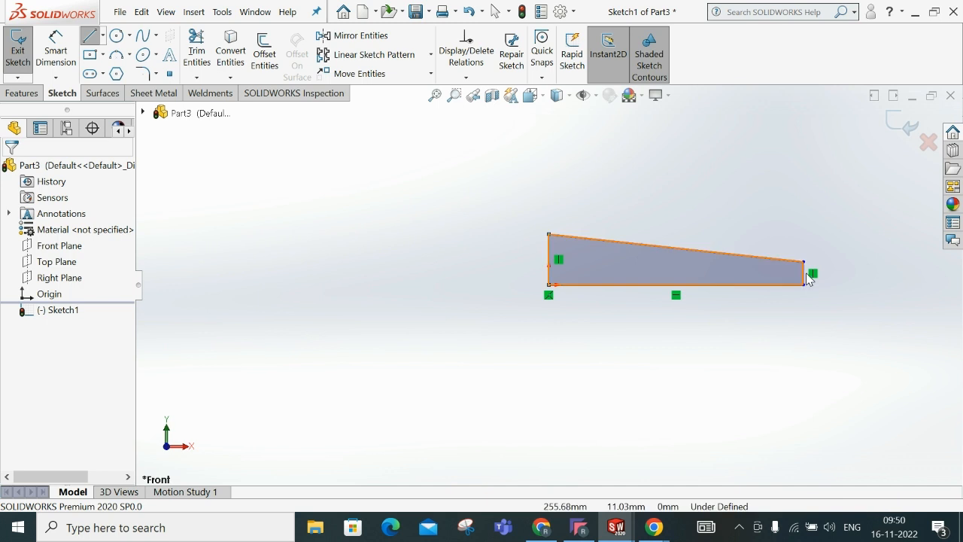
- Dimension the profile's horizontal base line and set its length to 50 mm
{"action": "scroll", "coordinate": [803, 281], "scroll_direction": "down", "scroll_amount": 2}
{"action": "left_click", "coordinate": [66, 47]}
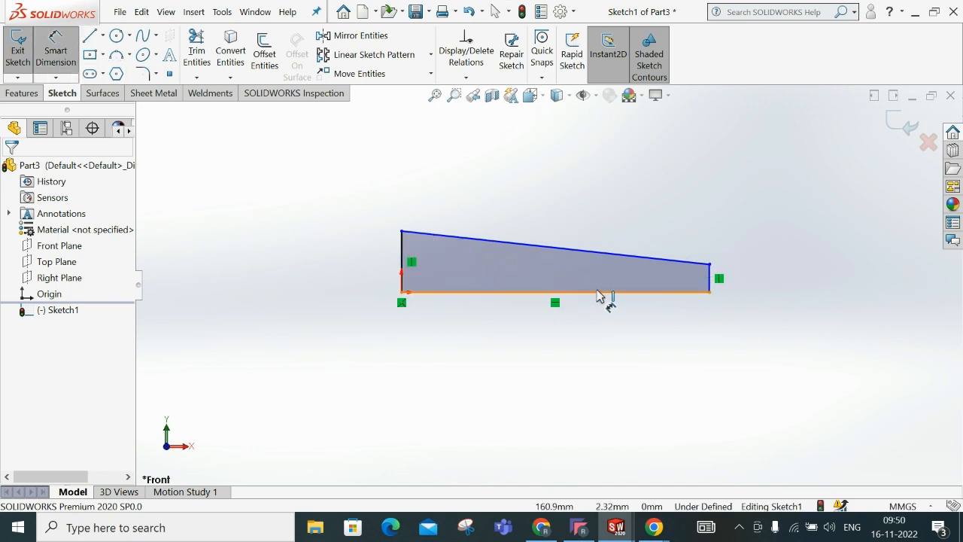
{"action": "left_click", "coordinate": [595, 331]}
{"action": "left_click", "coordinate": [597, 361]}
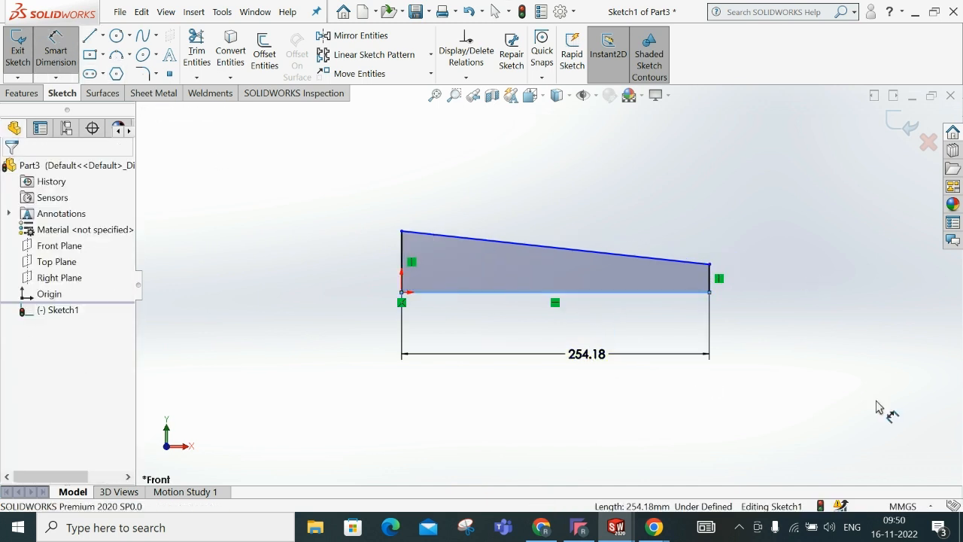
{"action": "type", "text": "50"}
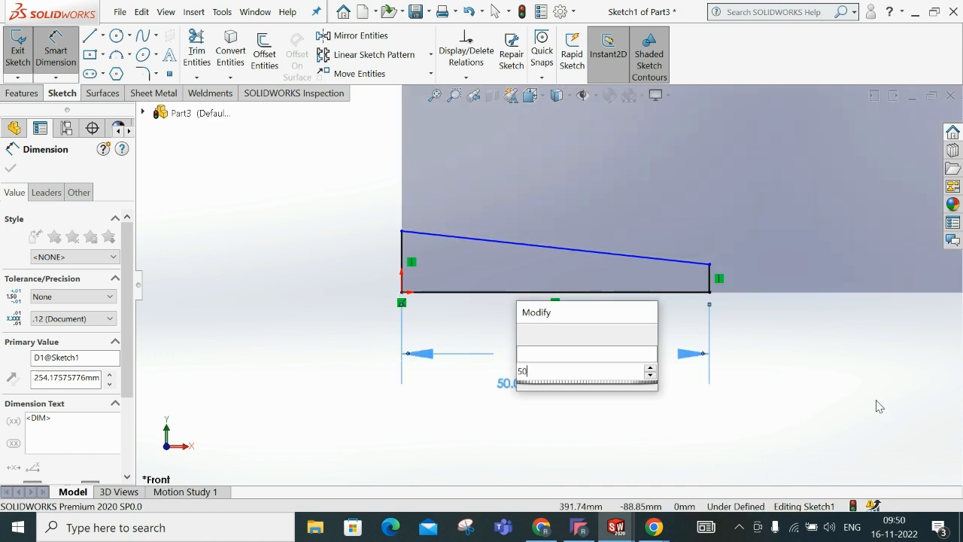
{"action": "key", "text": "Return"}
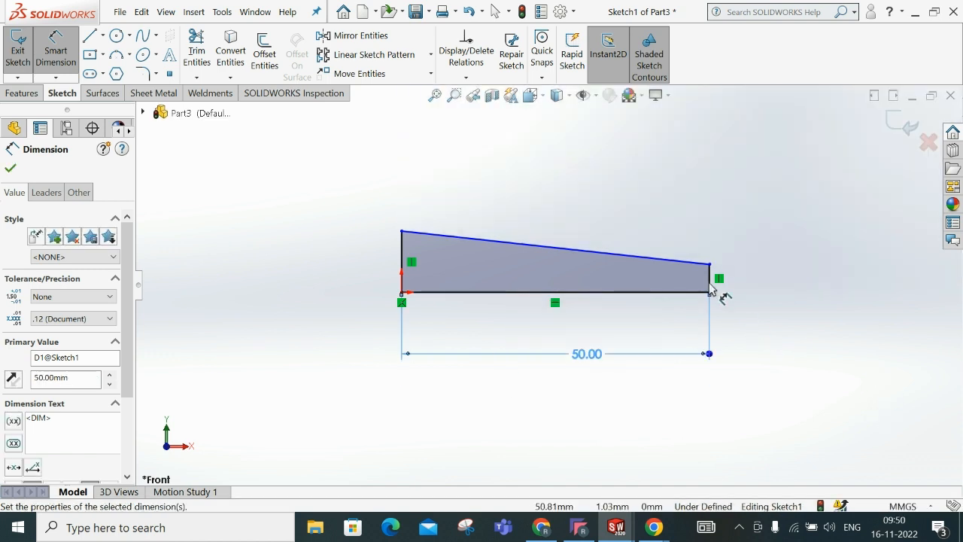
- Dimension the profile's vertical ends, setting the short far end to 2.5 mm and the end at the origin to 3 mm
{"action": "left_click", "coordinate": [805, 283]}
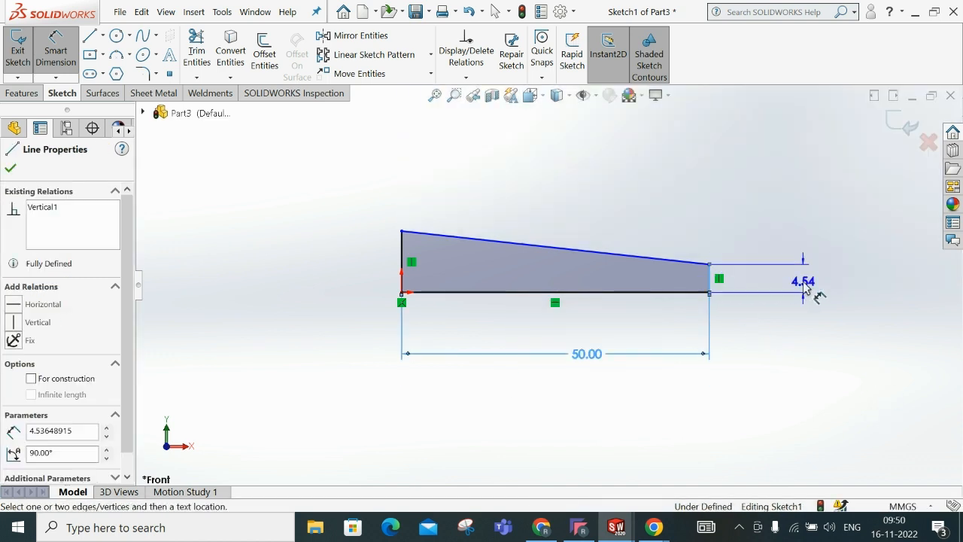
{"action": "left_click", "coordinate": [805, 283]}
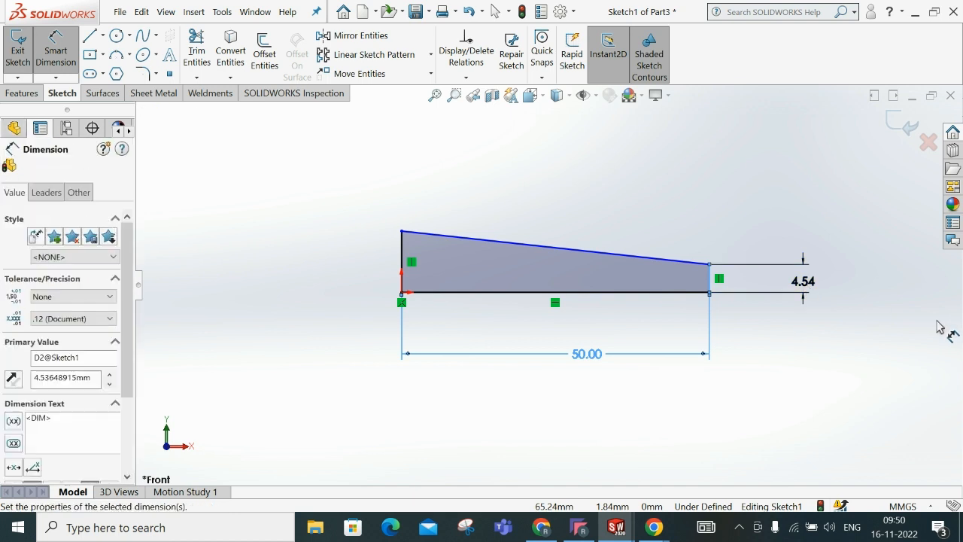
{"action": "type", "text": "2.5"}
{"action": "key", "text": "Return"}
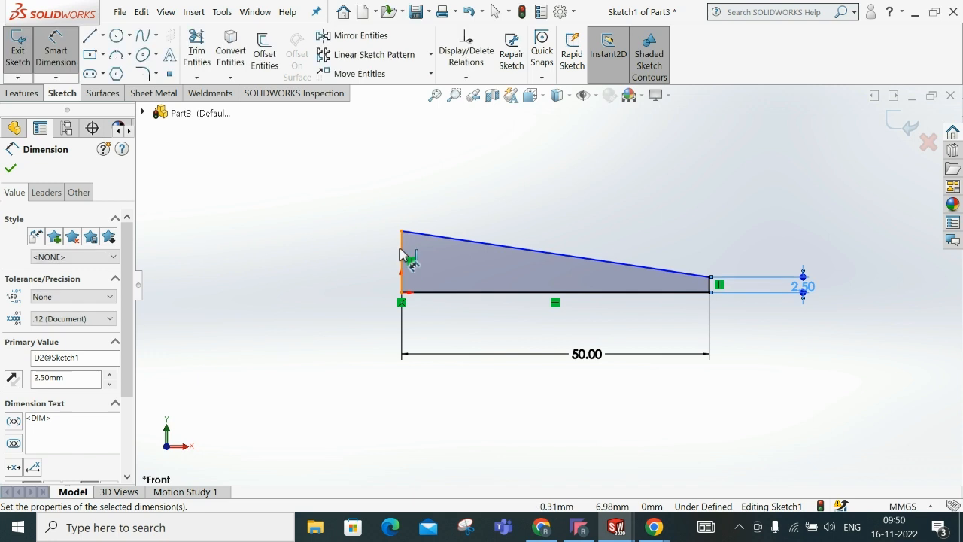
{"action": "left_click", "coordinate": [339, 275]}
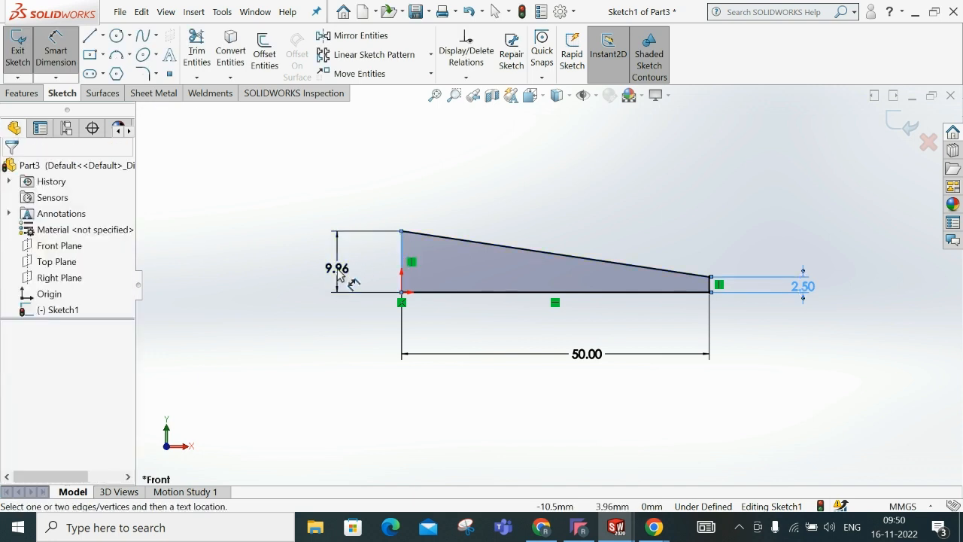
{"action": "left_click", "coordinate": [338, 275]}
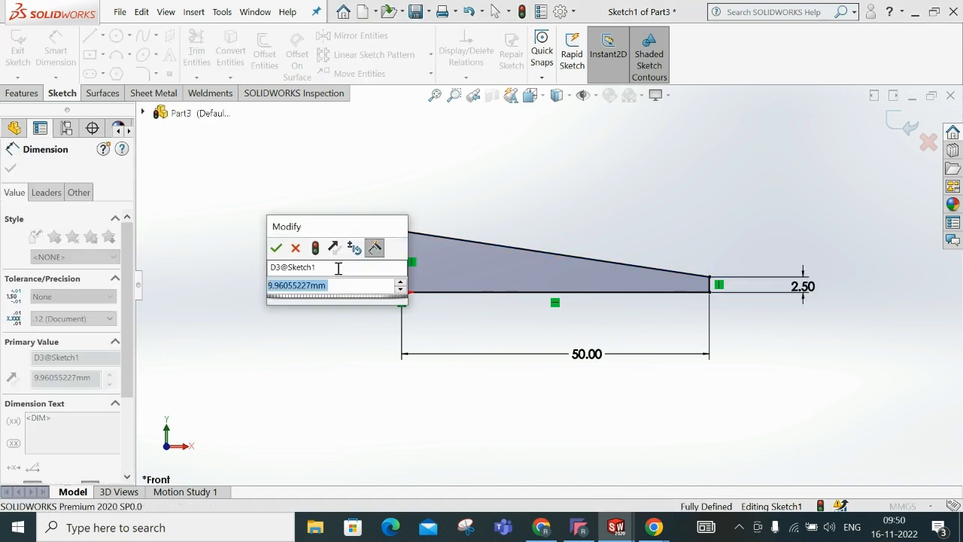
{"action": "type", "text": "3"}
{"action": "key", "text": "Return"}
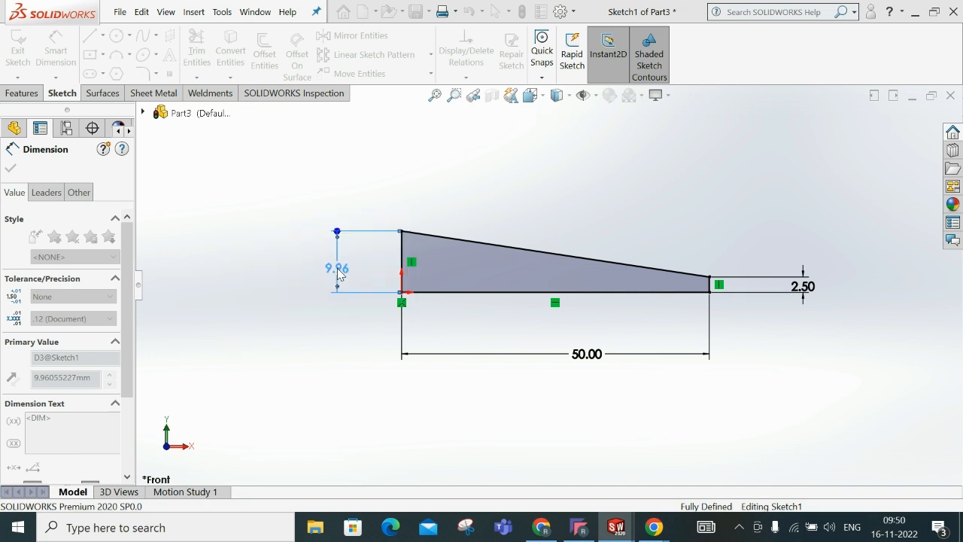
{"action": "left_click", "coordinate": [528, 197]}
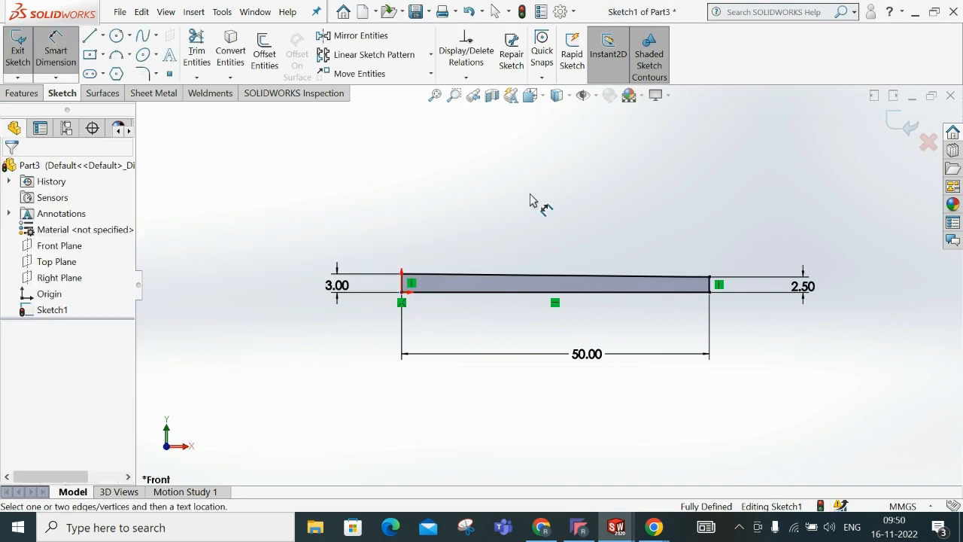
- Revolve the tapered profile 360 degrees about its 50 mm base line into a solid pin
{"action": "scroll", "coordinate": [613, 207], "scroll_direction": "down", "scroll_amount": 2}
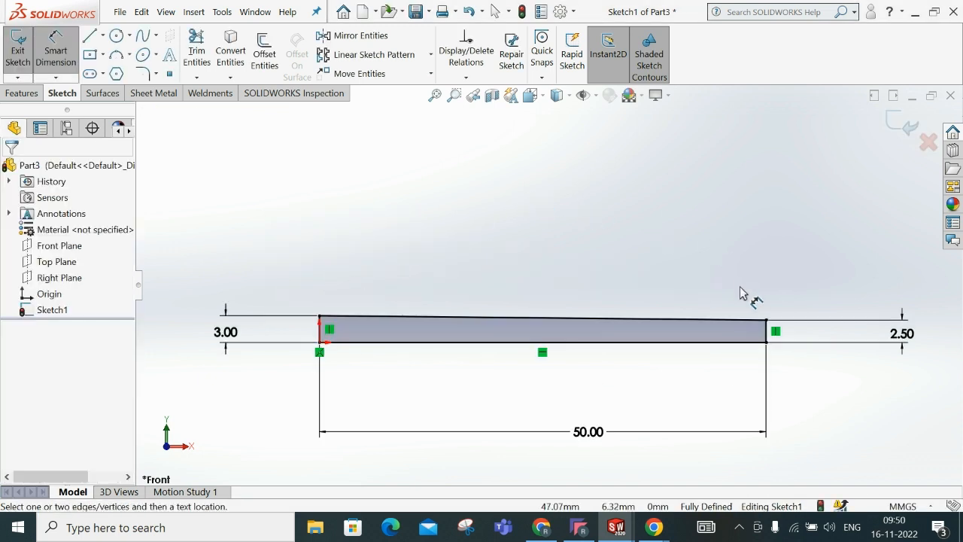
{"action": "left_click", "coordinate": [23, 93]}
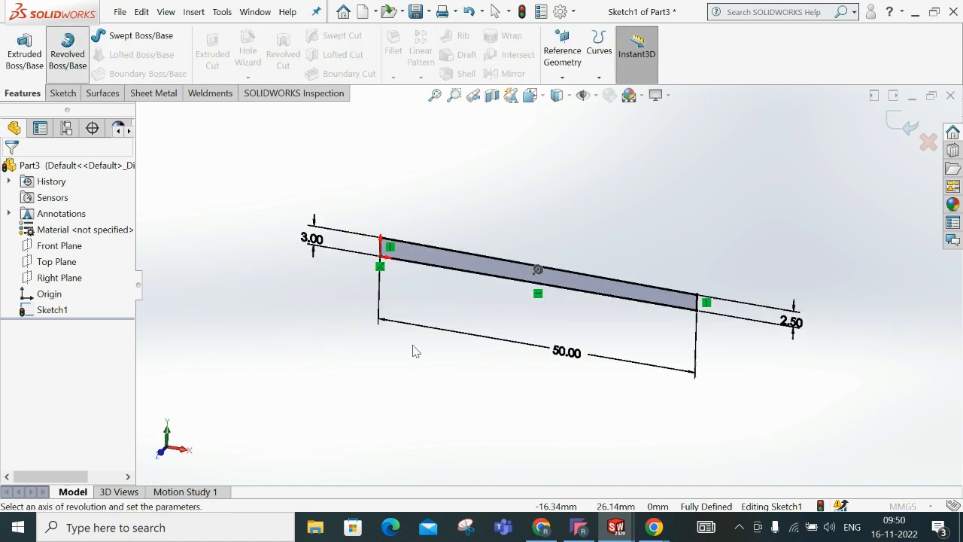
{"action": "left_click", "coordinate": [483, 250]}
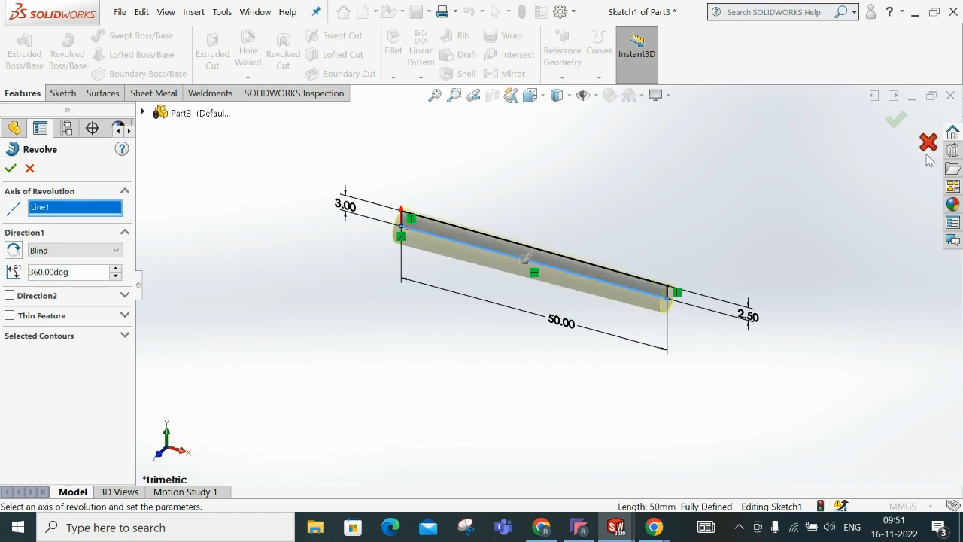
{"action": "left_click", "coordinate": [895, 121]}
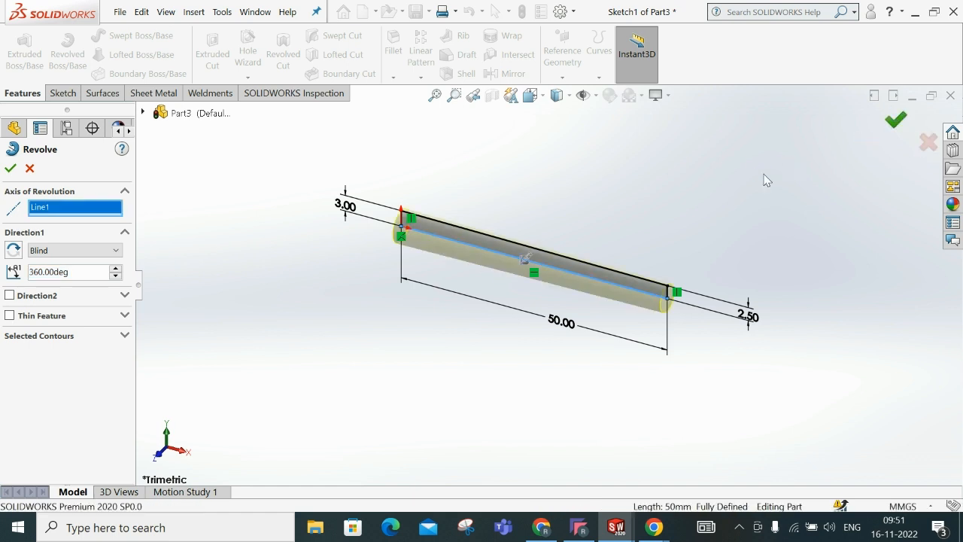
{"action": "left_click", "coordinate": [674, 219]}
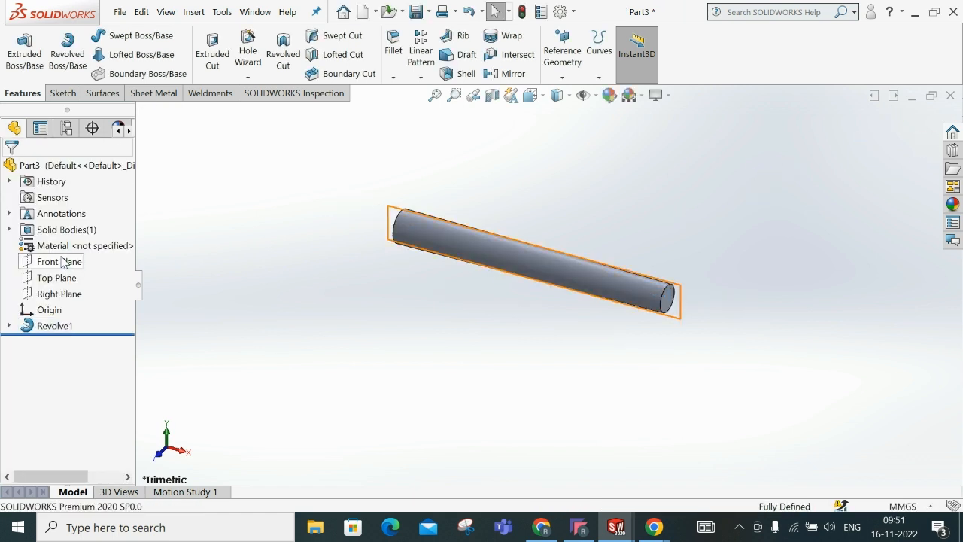
- View the pin normal to the Front Plane and check the Taper Pin dimensions in Assembly2.pdf in the browser
{"action": "left_click", "coordinate": [63, 261]}
{"action": "left_click", "coordinate": [135, 236]}
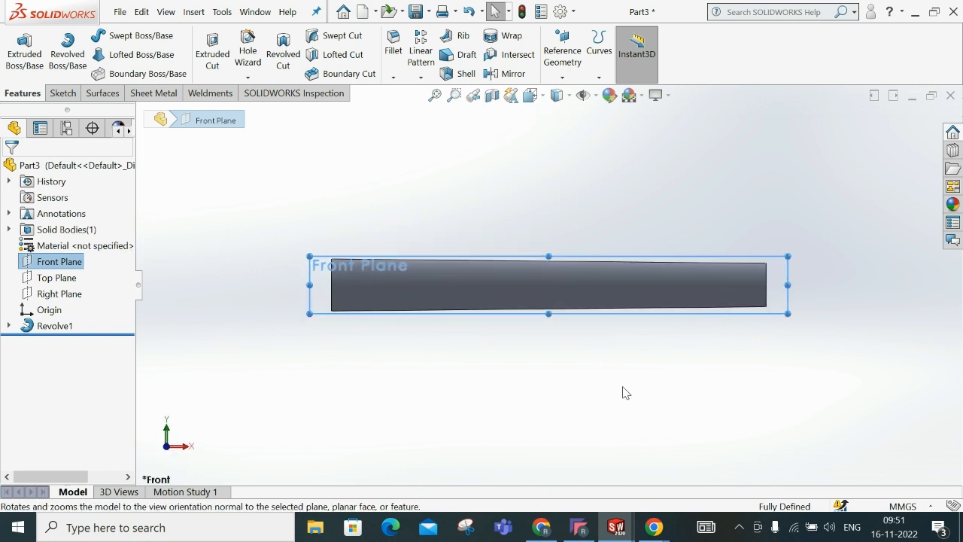
{"action": "left_click", "coordinate": [614, 452]}
{"action": "left_click", "coordinate": [541, 526]}
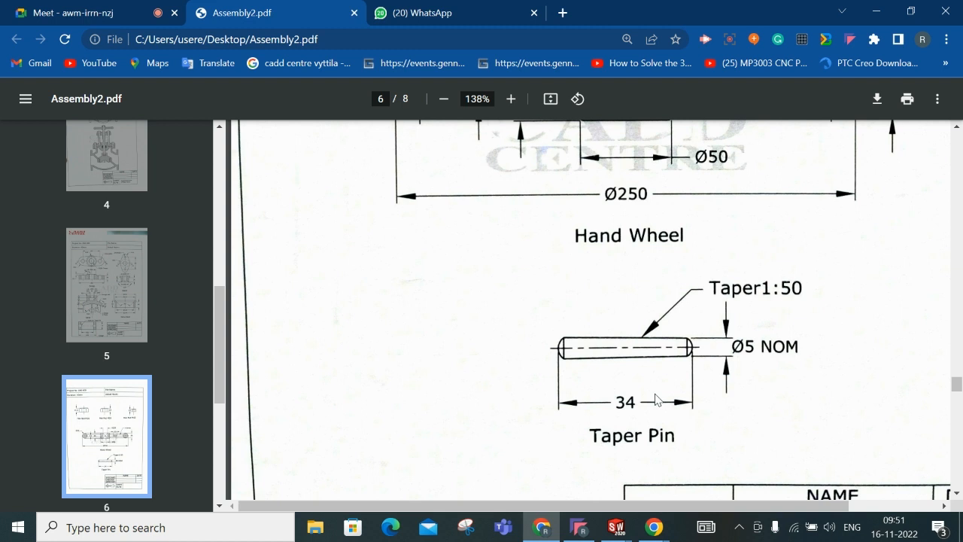
{"action": "left_click", "coordinate": [876, 11]}
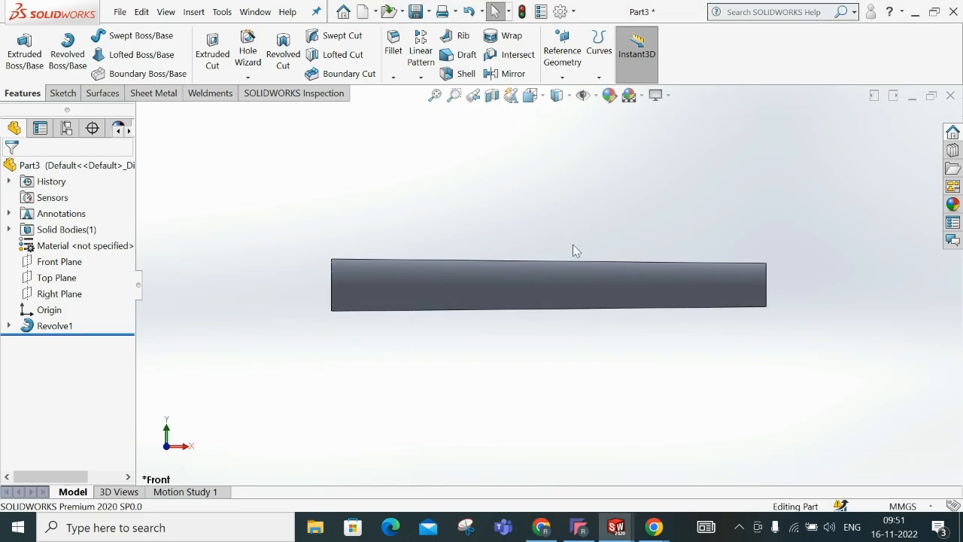
- On a new Front Plane sketch, draw a corner rectangle about 9.8 mm wide from the lower corner of the pin's wide end, covering that end
{"action": "left_click", "coordinate": [83, 264]}
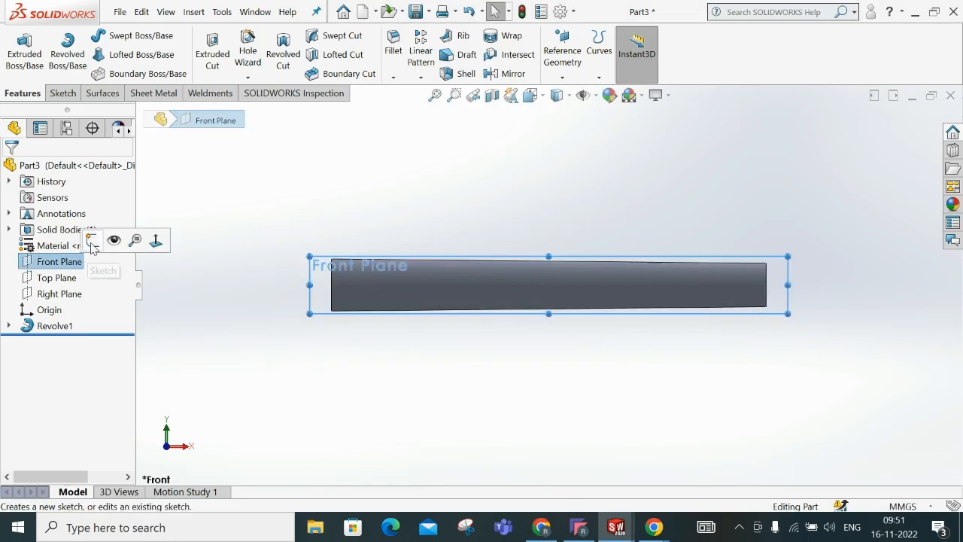
{"action": "left_click", "coordinate": [92, 241]}
{"action": "left_click", "coordinate": [314, 209]}
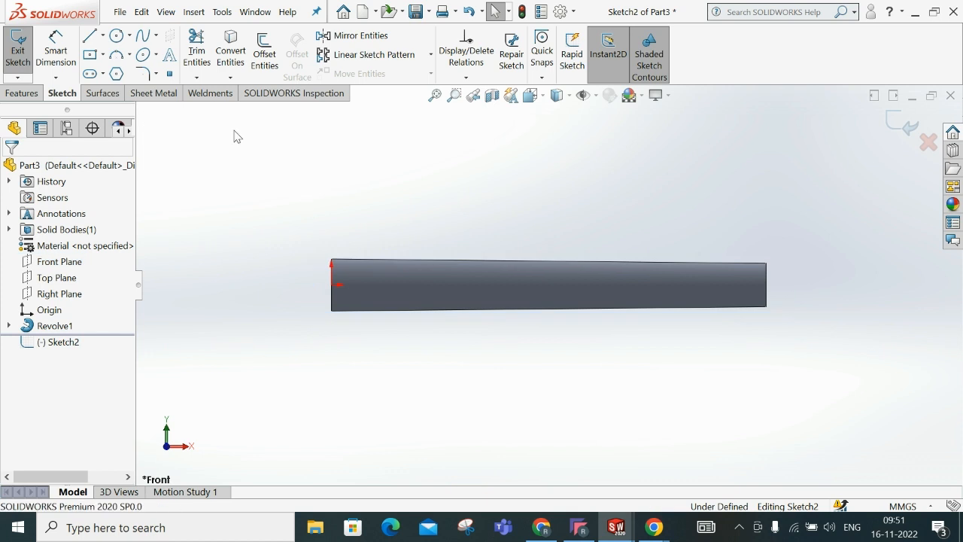
{"action": "left_click", "coordinate": [102, 55]}
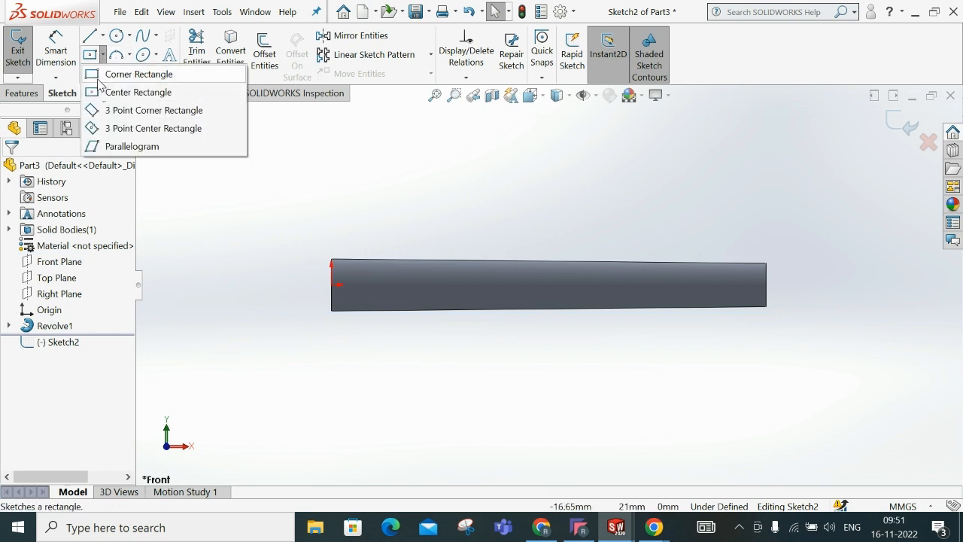
{"action": "left_click", "coordinate": [103, 73]}
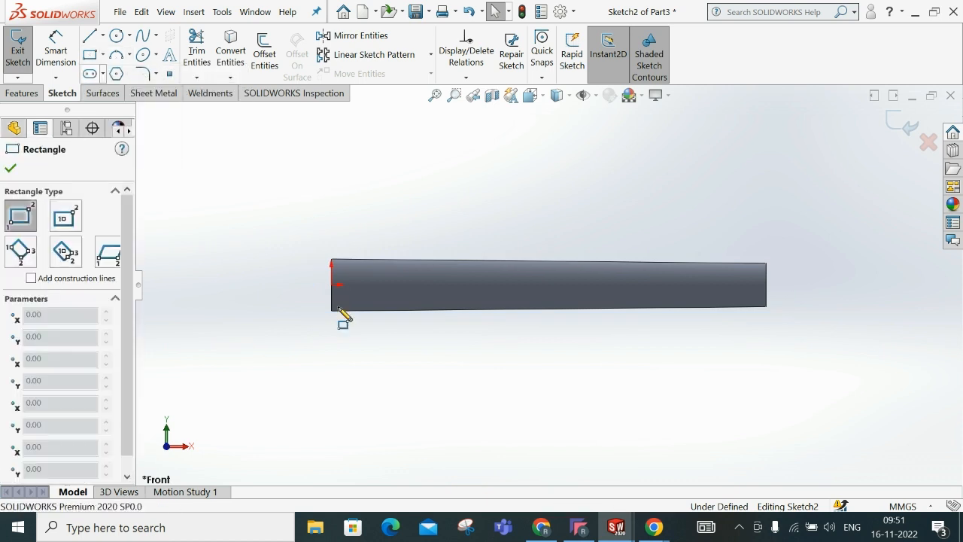
{"action": "left_click", "coordinate": [332, 311]}
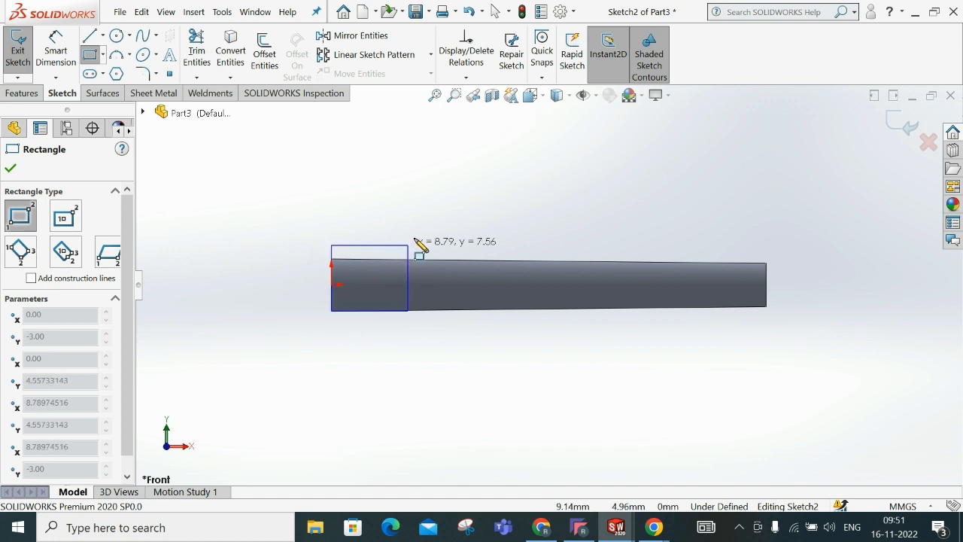
{"action": "left_click", "coordinate": [416, 234]}
{"action": "key", "text": "Escape"}
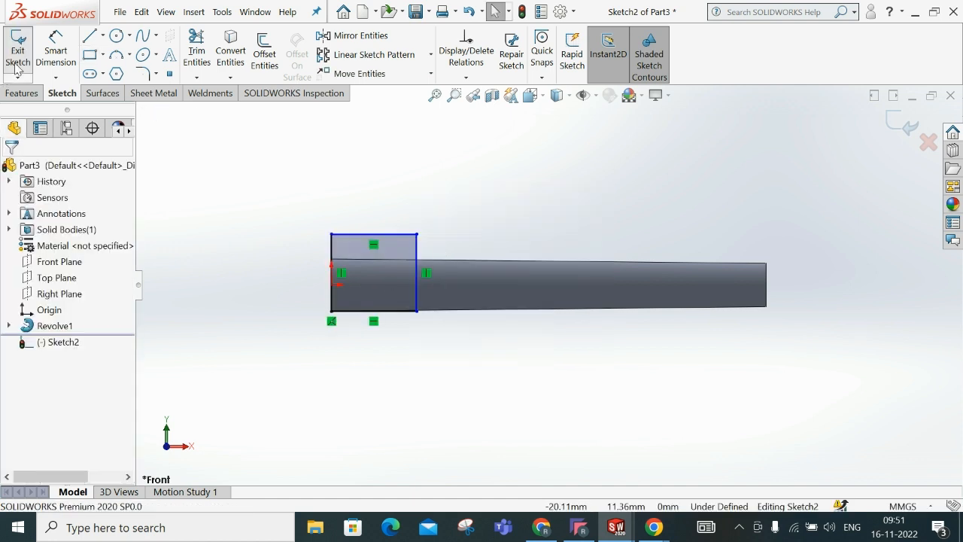
- Dimension the rectangle's width along its lower edge and set it to 16 mm
{"action": "left_click", "coordinate": [57, 48]}
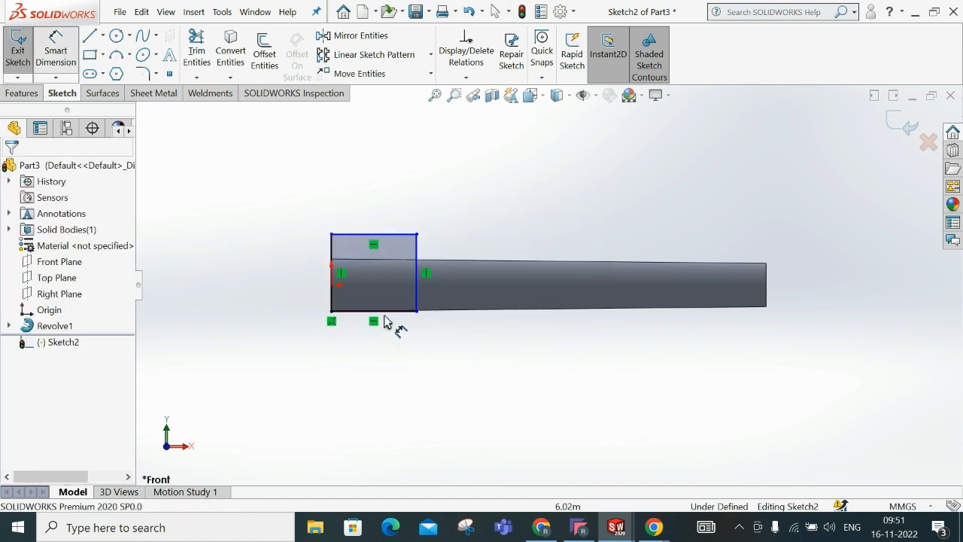
{"action": "left_click", "coordinate": [397, 376]}
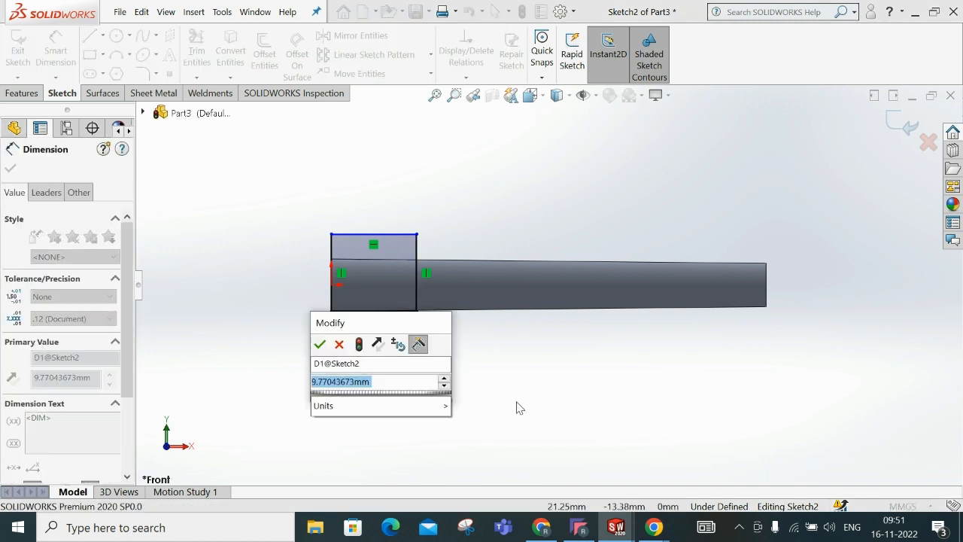
{"action": "type", "text": "16"}
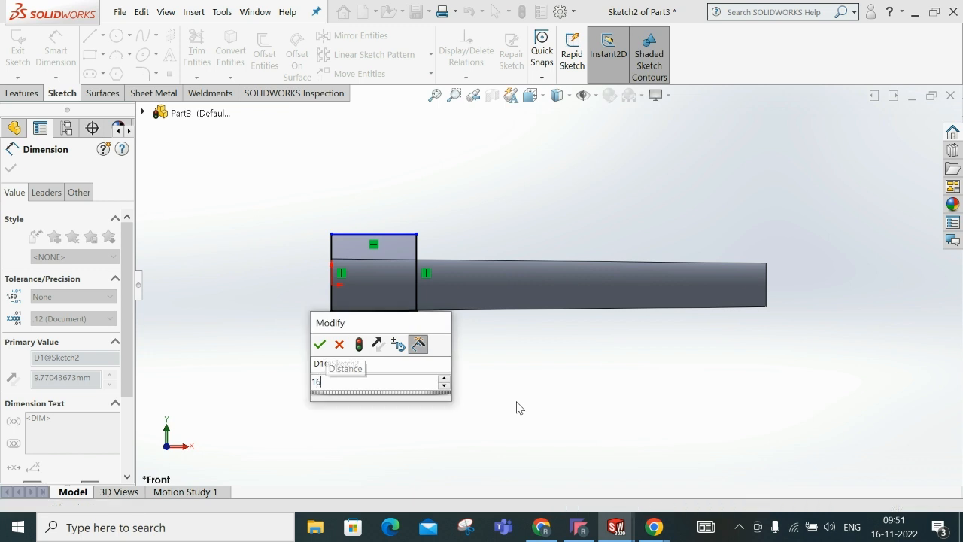
{"action": "key", "text": "Return"}
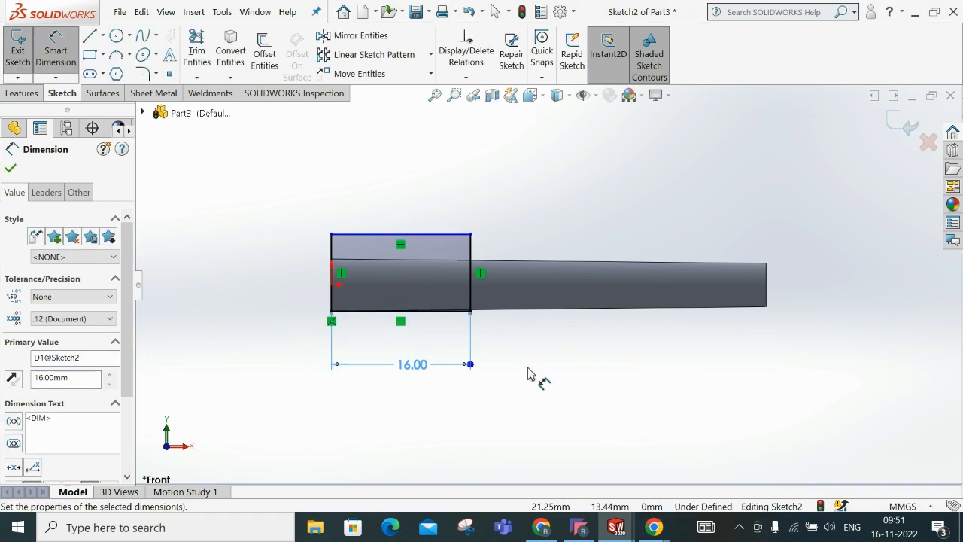
- Cut-extrude the 16 mm wide rectangle Through All - Both to remove the pin's wide end
{"action": "key", "text": "Escape"}
{"action": "middle_click_drag", "start_coordinate": [391, 326], "coordinate": [415, 339]}
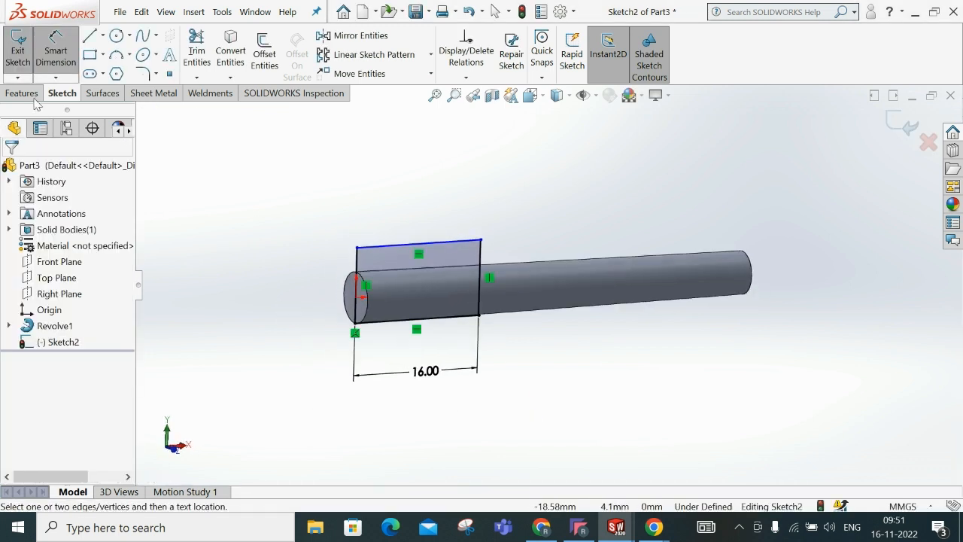
{"action": "left_click", "coordinate": [32, 96]}
{"action": "left_click", "coordinate": [213, 56]}
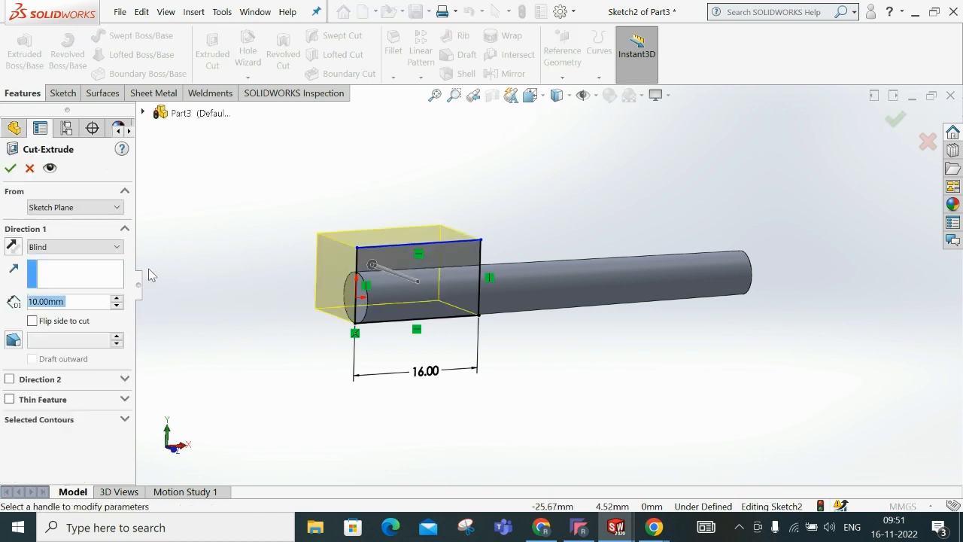
{"action": "left_click", "coordinate": [47, 249]}
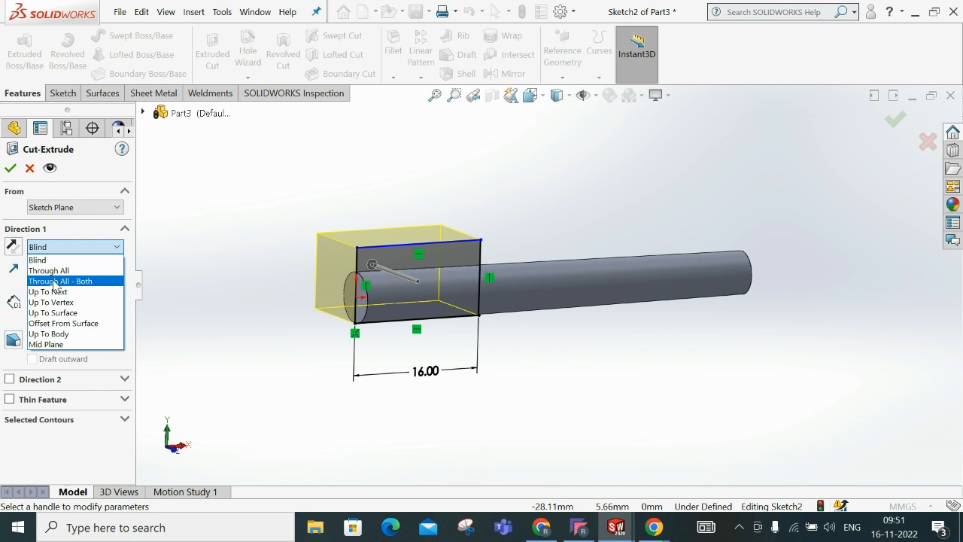
{"action": "left_click", "coordinate": [54, 282]}
{"action": "middle_click_drag", "start_coordinate": [509, 305], "coordinate": [220, 297]}
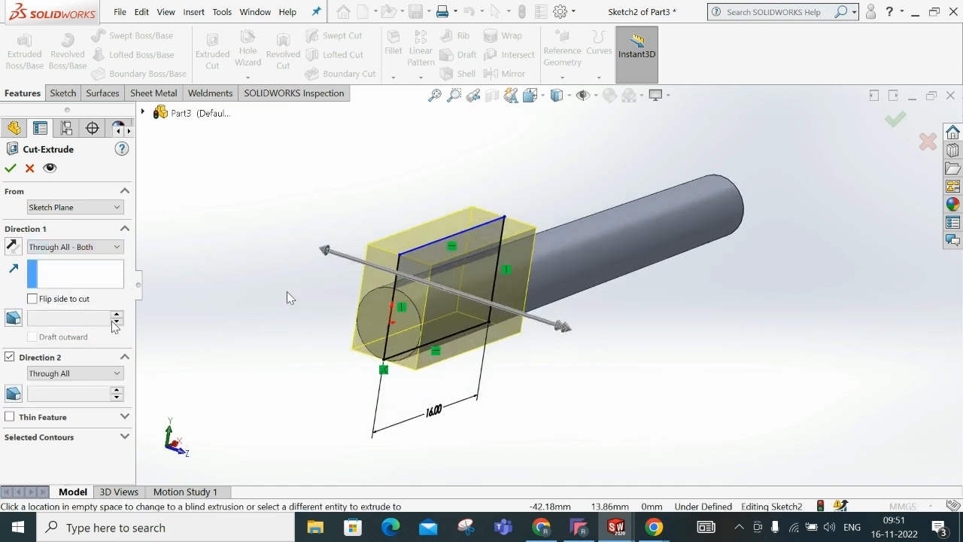
{"action": "left_click", "coordinate": [570, 331]}
{"action": "left_click", "coordinate": [570, 331]}
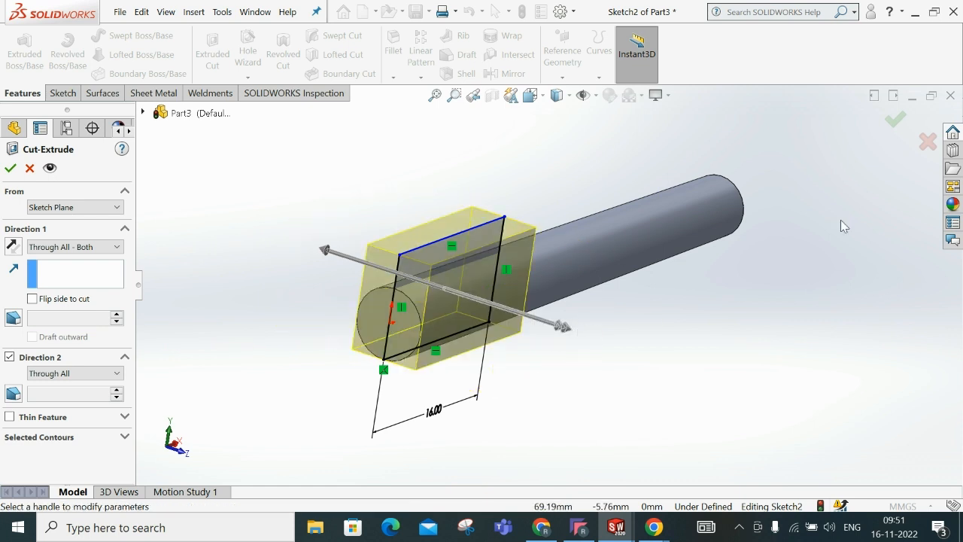
{"action": "left_click", "coordinate": [10, 169]}
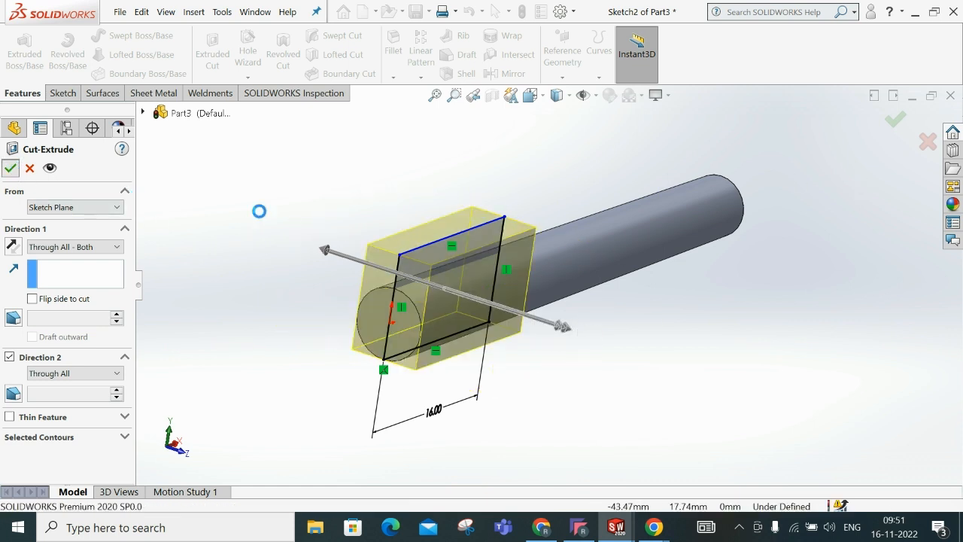
- Add a 1 mm dome to both flat end faces of the trimmed pin
{"action": "scroll", "coordinate": [572, 301], "scroll_direction": "up", "scroll_amount": 5}
{"action": "middle_click_drag", "start_coordinate": [561, 286], "coordinate": [518, 258]}
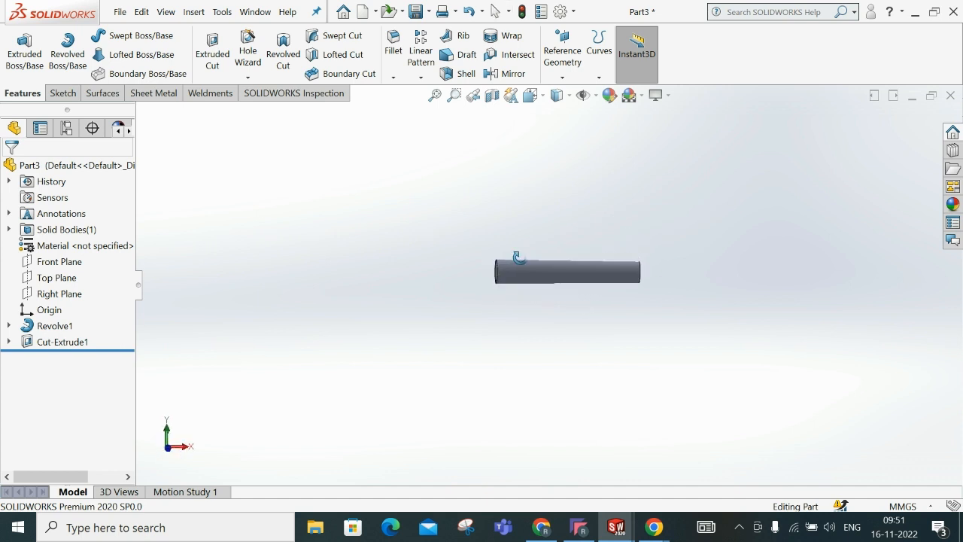
{"action": "scroll", "coordinate": [574, 269], "scroll_direction": "down", "scroll_amount": 3}
{"action": "middle_click_drag", "start_coordinate": [614, 296], "coordinate": [617, 283]}
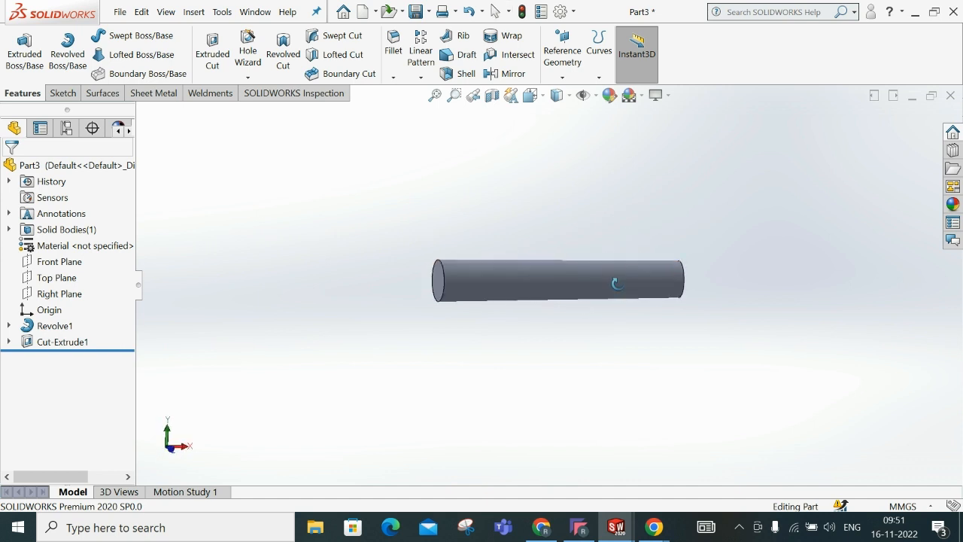
{"action": "left_click", "coordinate": [530, 95]}
{"action": "left_click", "coordinate": [476, 299]}
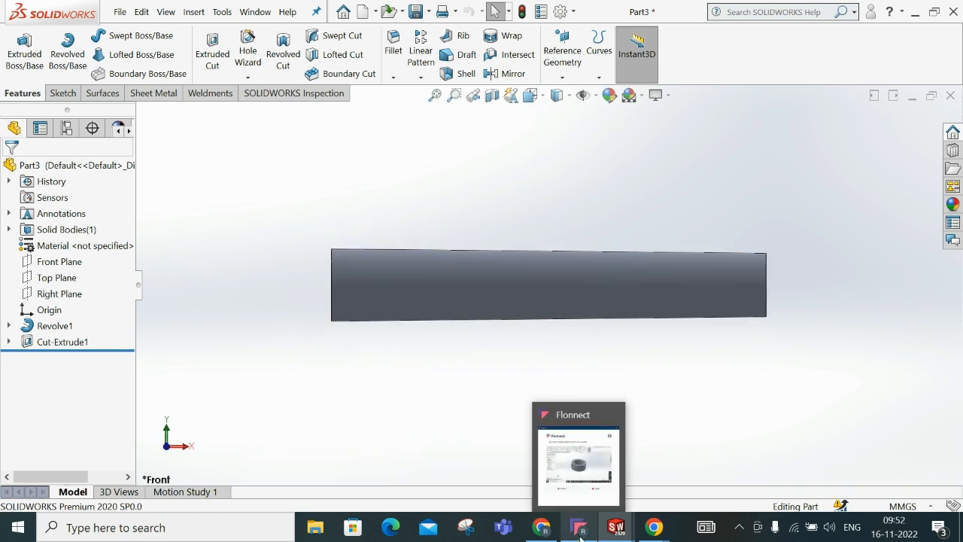
{"action": "left_click", "coordinate": [228, 16]}
{"action": "left_click", "coordinate": [223, 12]}
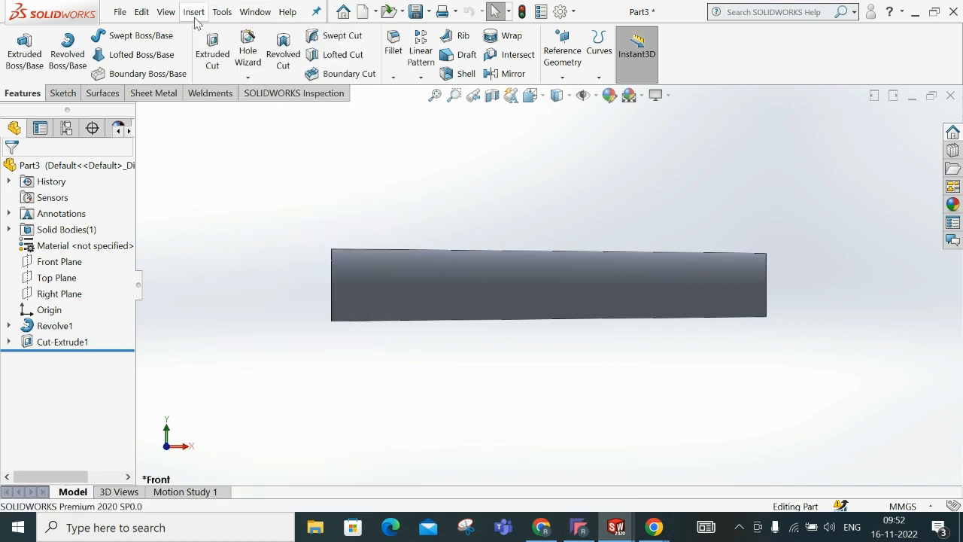
{"action": "left_click", "coordinate": [194, 17]}
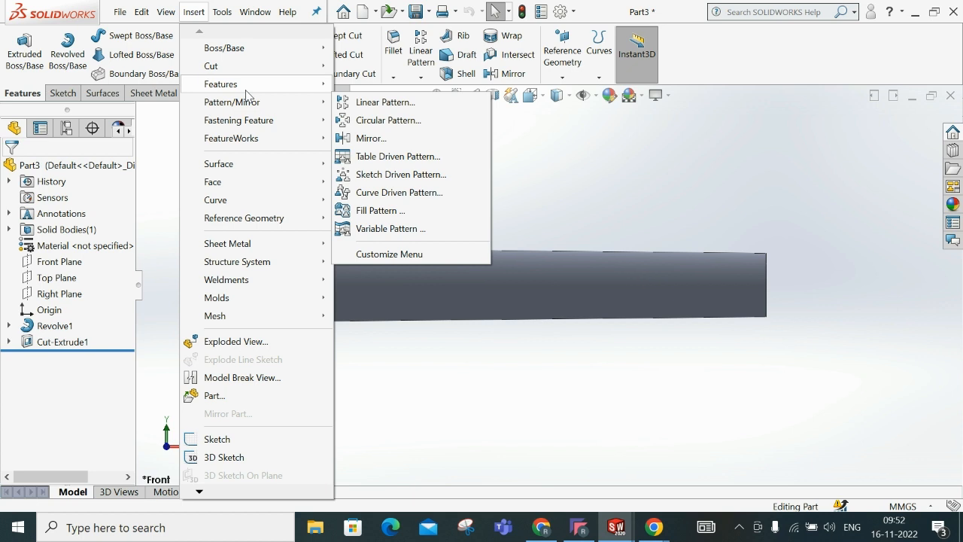
{"action": "mouse_move", "coordinate": [246, 91]}
{"action": "left_click", "coordinate": [371, 232]}
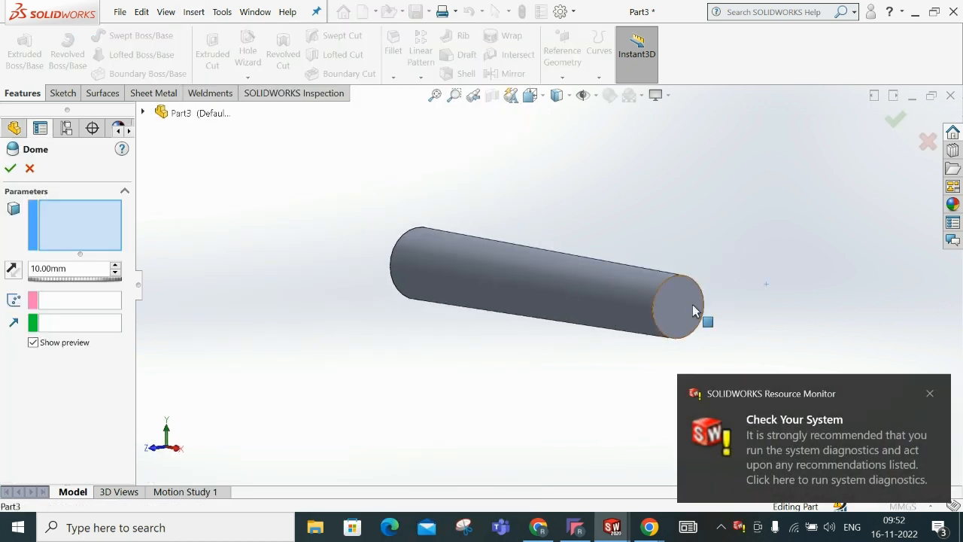
{"action": "left_click", "coordinate": [693, 311]}
{"action": "left_click_drag", "start_coordinate": [64, 270], "coordinate": [3, 268]}
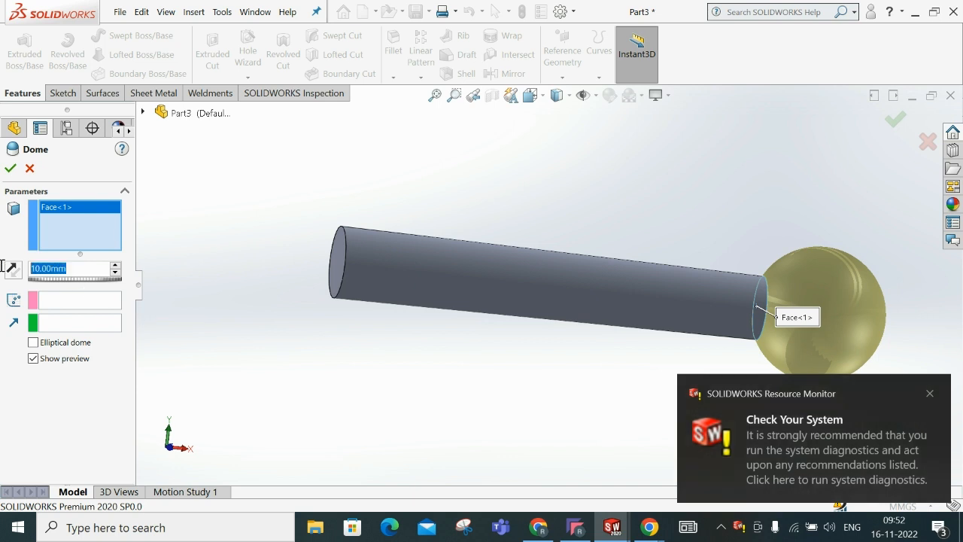
{"action": "key", "text": "Return"}
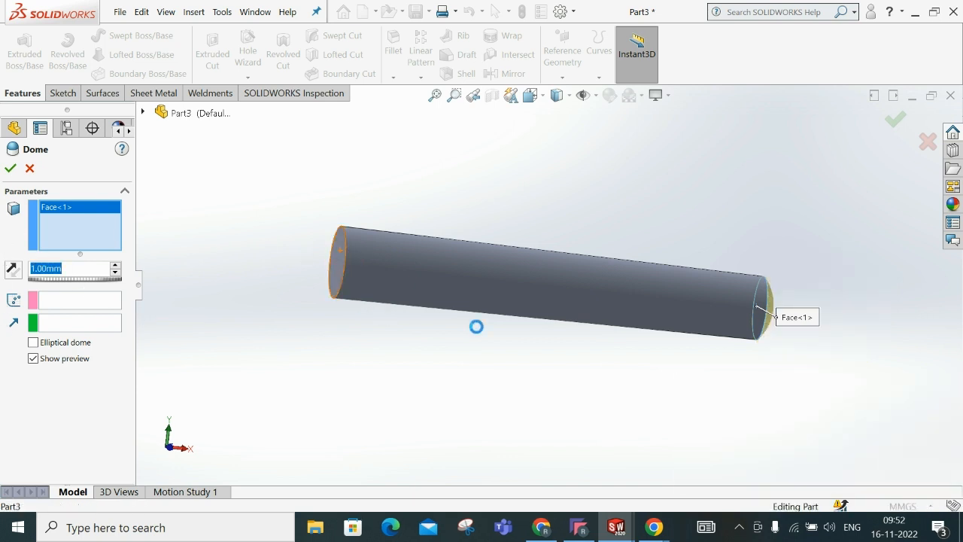
{"action": "left_click", "coordinate": [340, 251]}
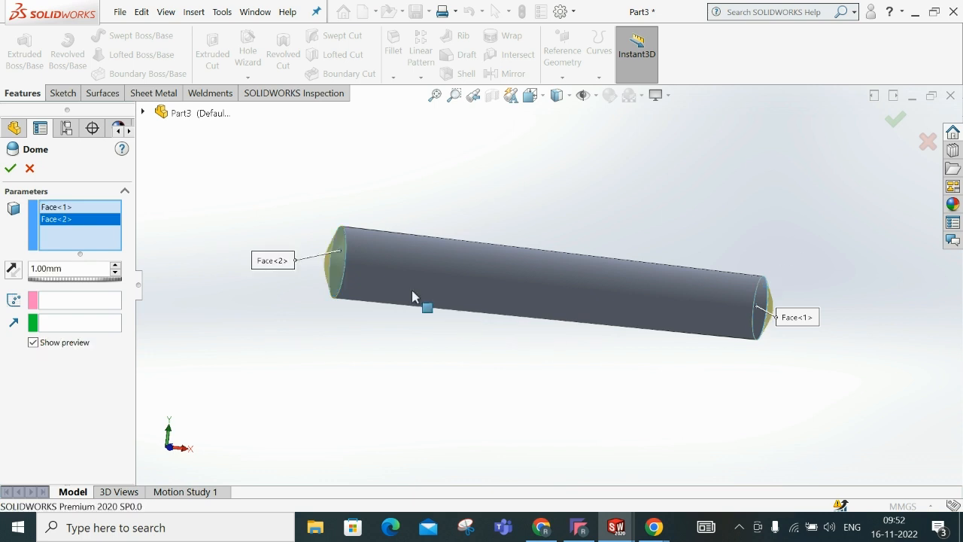
{"action": "left_click", "coordinate": [10, 169]}
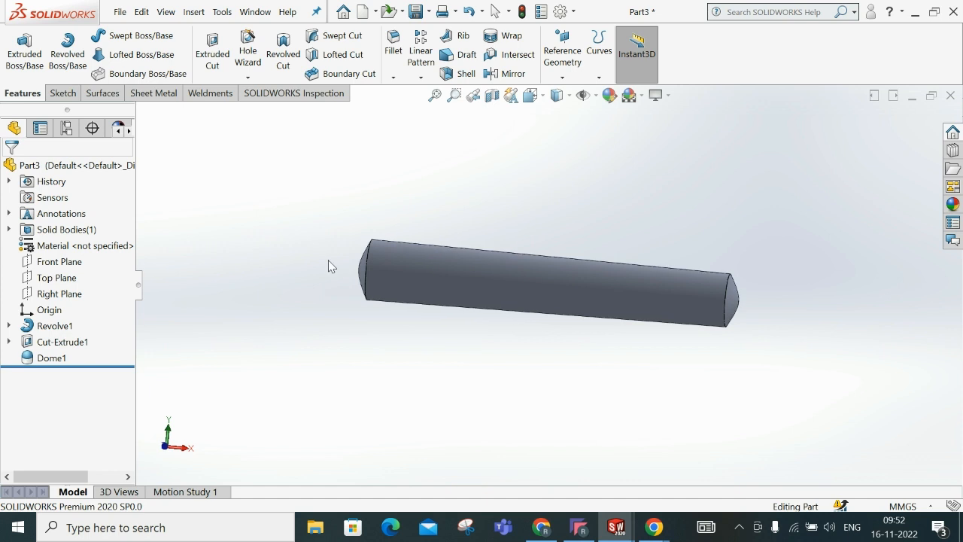
- Edit the dome feature and set its distance to 0.25 mm
{"action": "right_click", "coordinate": [38, 360]}
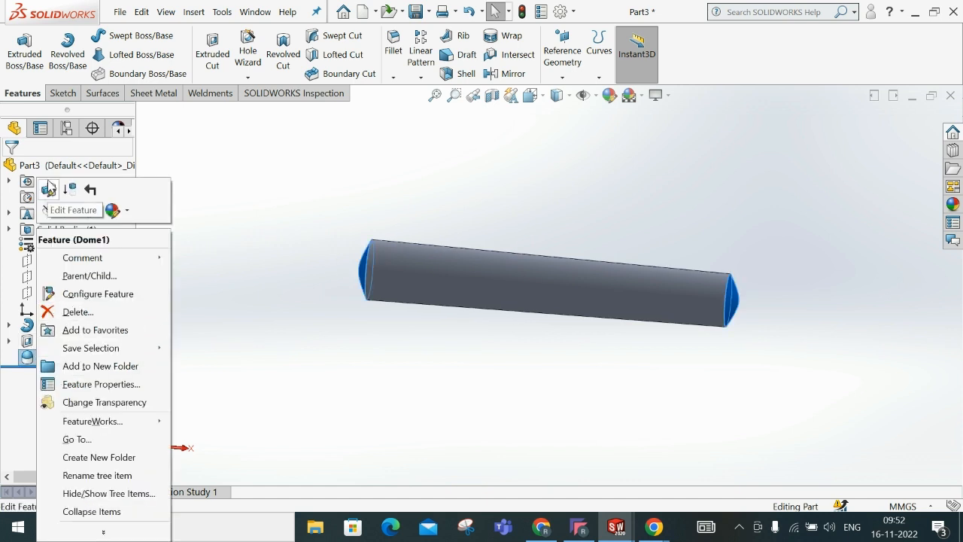
{"action": "left_click", "coordinate": [49, 187]}
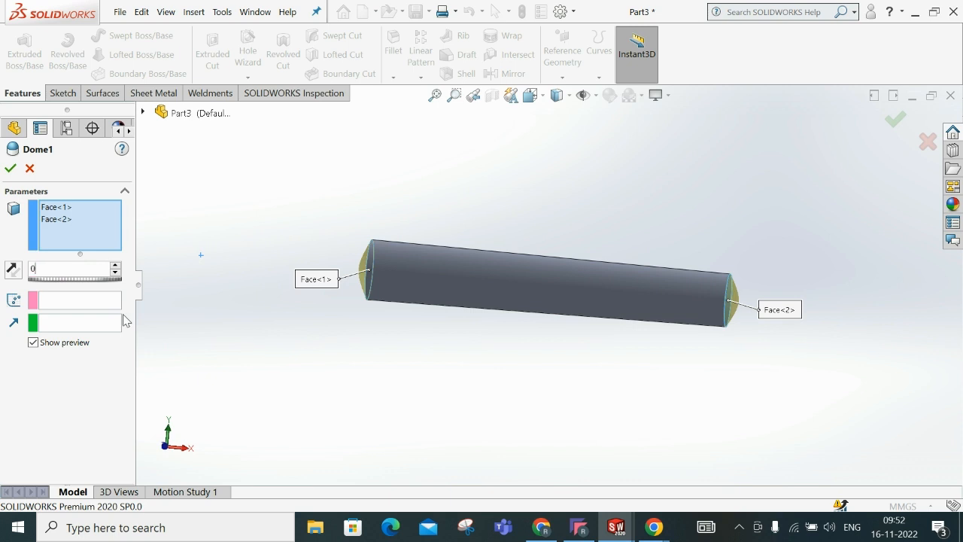
{"action": "key", "text": "Return"}
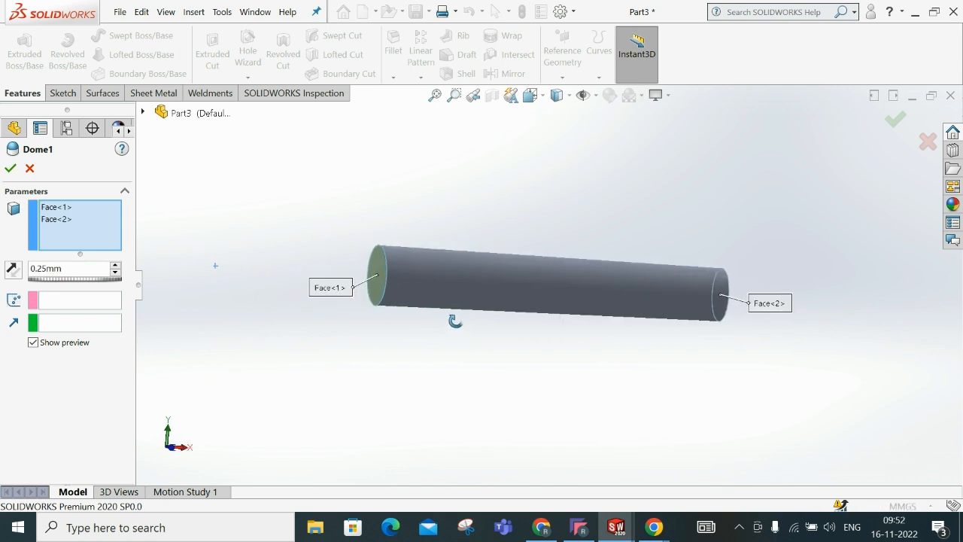
{"action": "key", "text": "Return"}
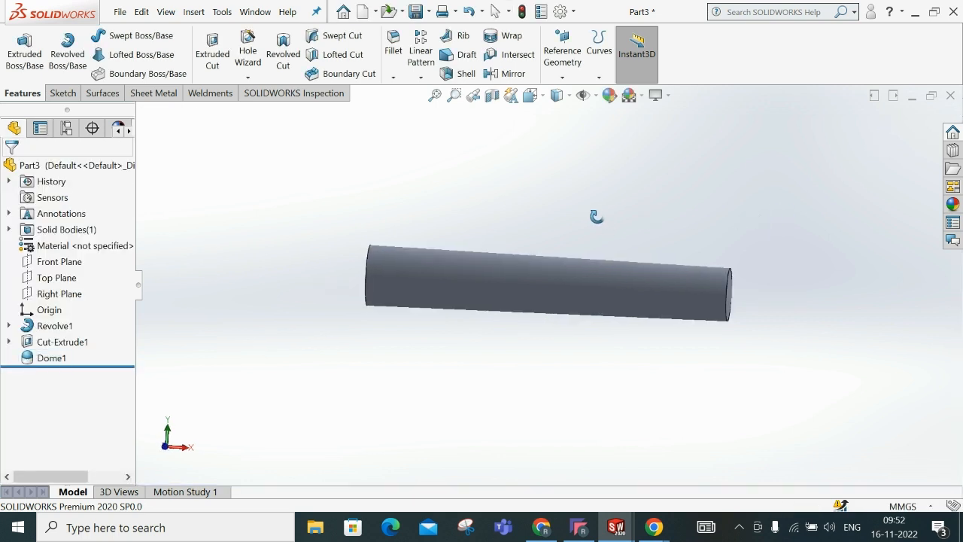
- View the domed pin normal to the Front Plane and compare it with the Taper Pin drawing in Assembly2.pdf in the browser
{"action": "left_click", "coordinate": [42, 267]}
{"action": "left_click", "coordinate": [113, 245]}
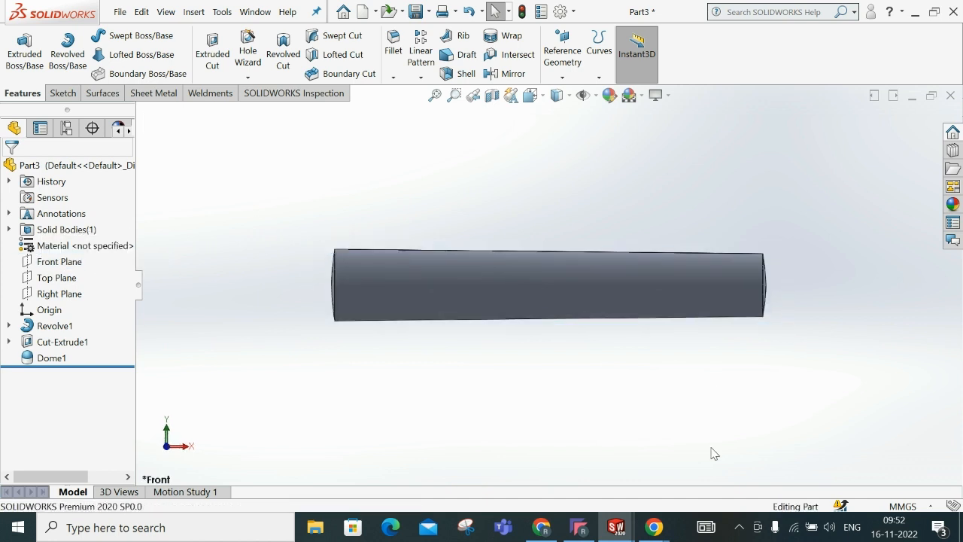
{"action": "left_click", "coordinate": [542, 526]}
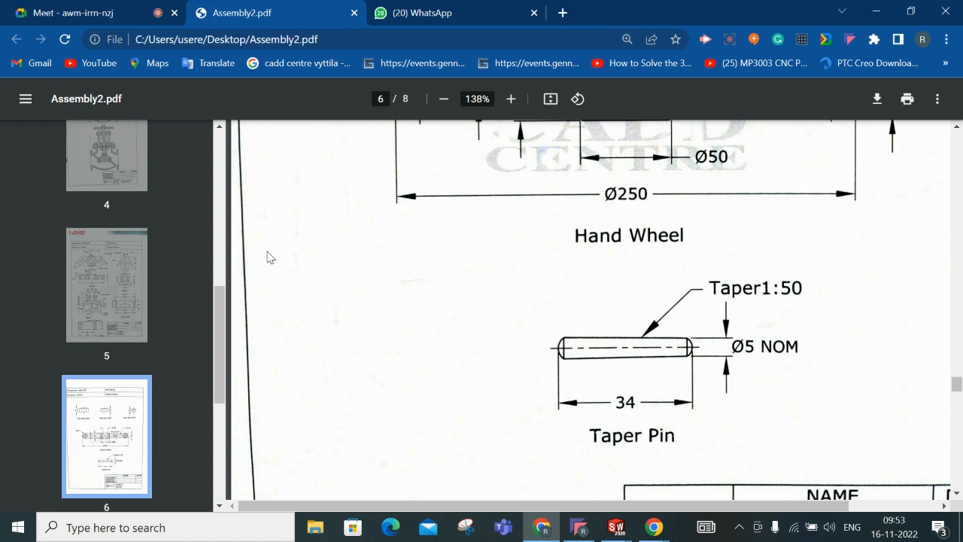
{"action": "left_click", "coordinate": [581, 529]}
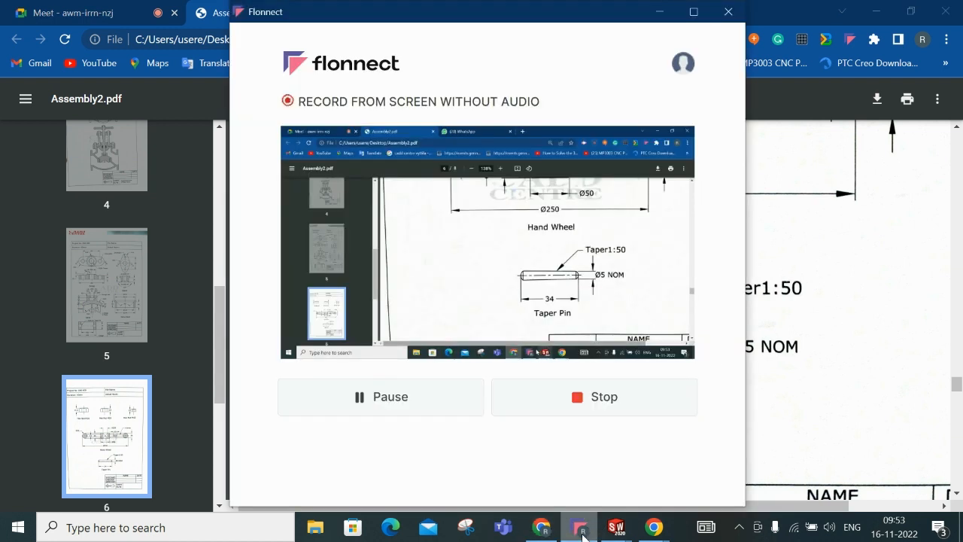